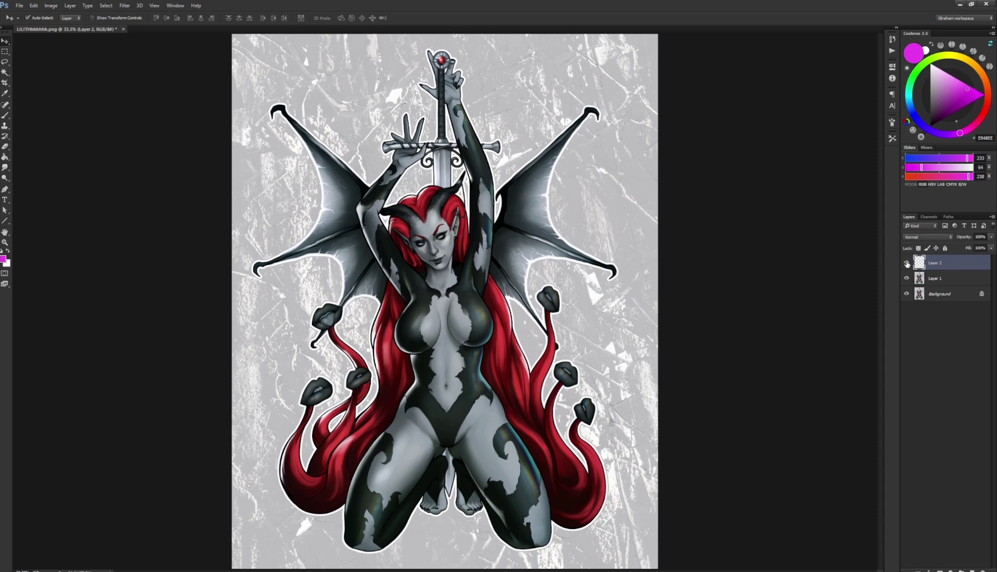
Step: Lasso the upper part of Layer 1, from just below the chest to above the sword, and copy it onto a new layer
click(907, 262)
click(906, 262)
click(934, 277)
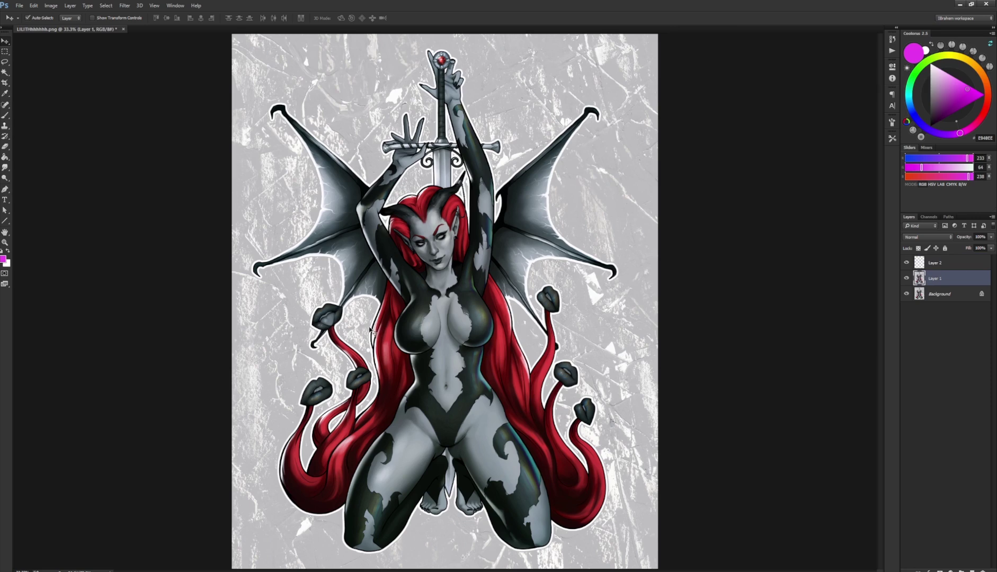
key(l)
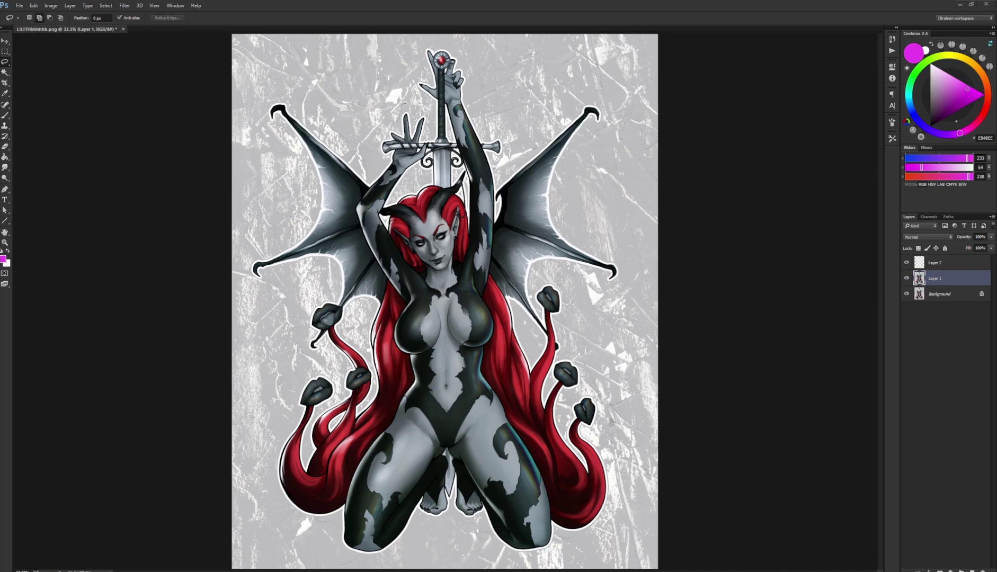
click(476, 336)
mouse_move(395, 358)
mouse_down()
mouse_move(302, 339)
mouse_move(200, 229)
mouse_move(310, 53)
mouse_move(522, 44)
mouse_move(693, 193)
mouse_move(646, 347)
mouse_move(529, 368)
mouse_move(420, 366)
mouse_up()
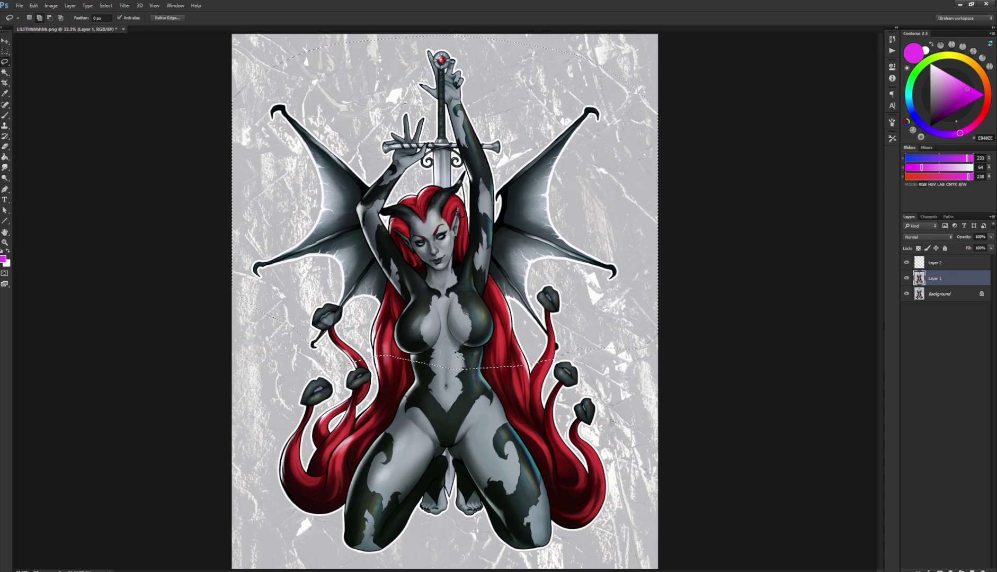
key(ctrl)
key(ctrl+j)
Step: Move the copied upper body straight up in small increments to lengthen the figure's torso
key(v)
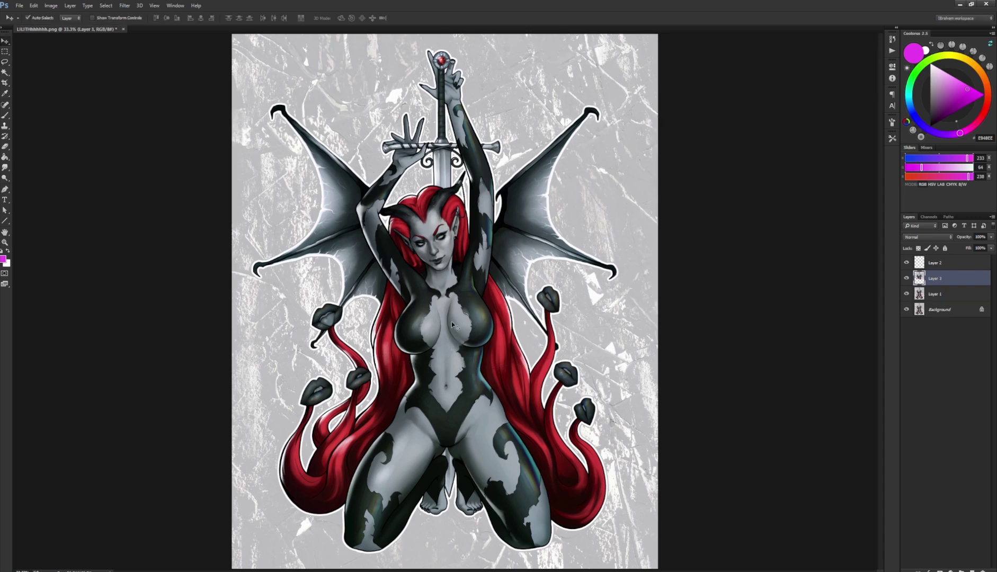
key(shift+Up)
key(shift+Up)
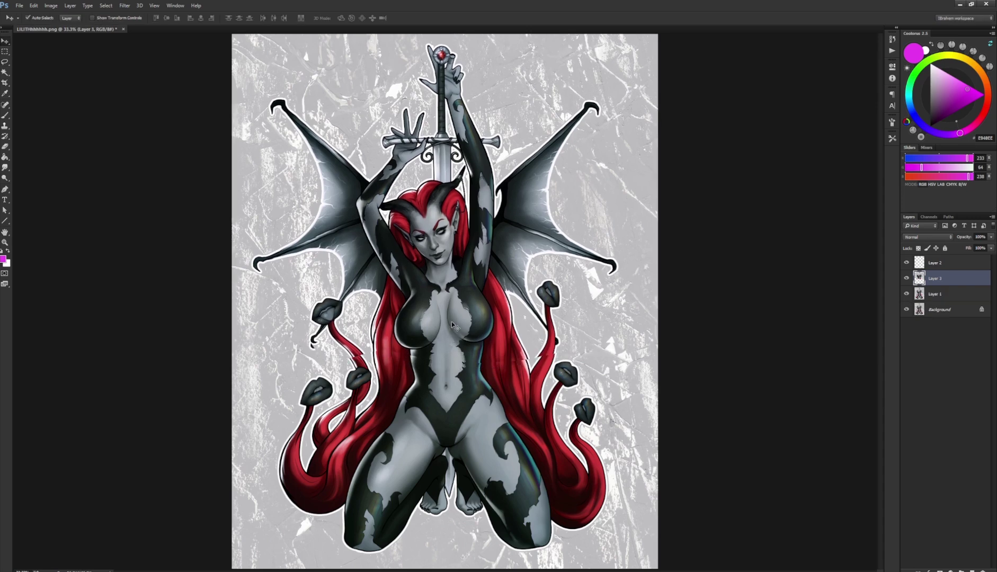
key(shift+Up)
key(shift+Up)
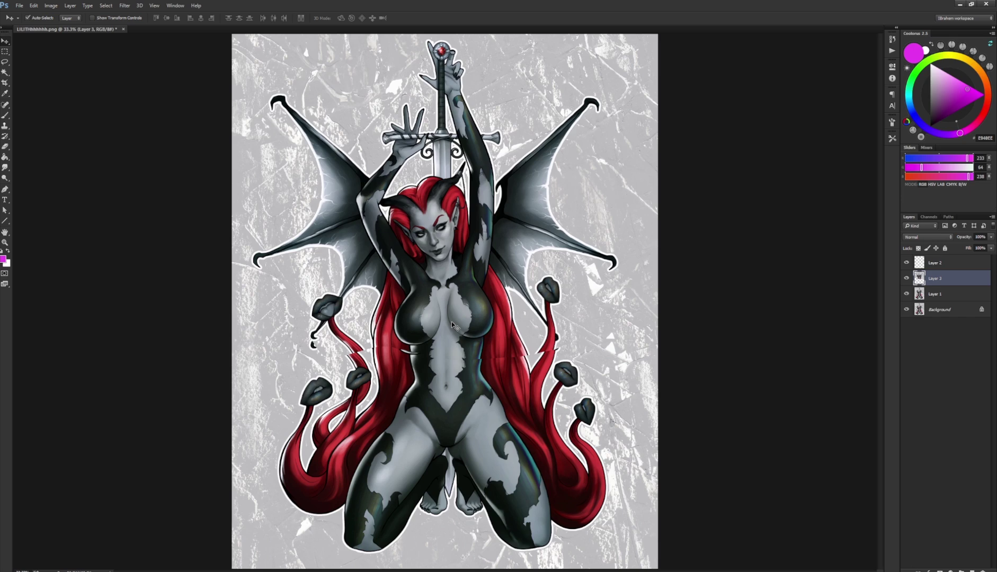
key(shift+Up)
key(shift+Up)
key(shift+Up)
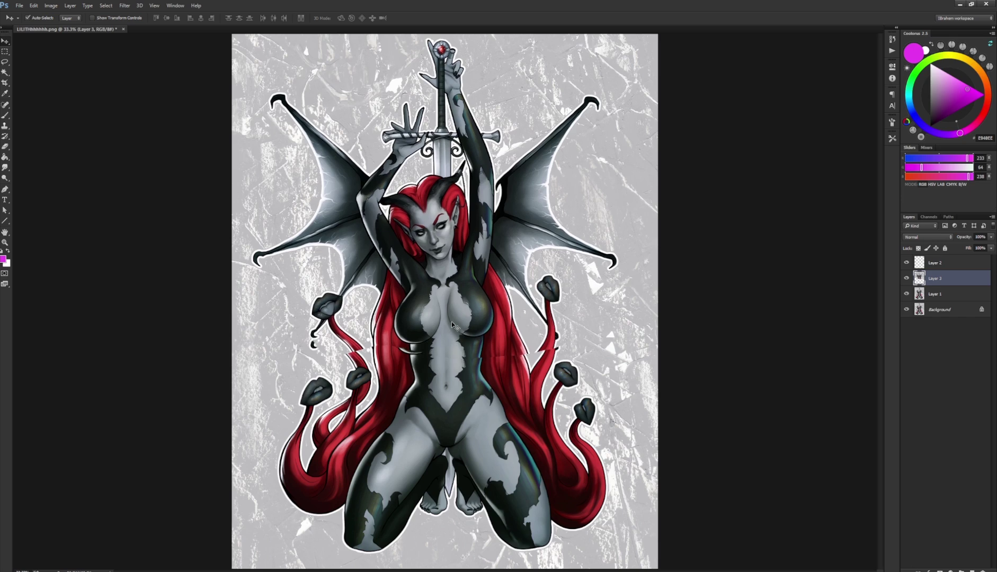
key(shift+Up)
key(shift+Up)
key(shift+Up)
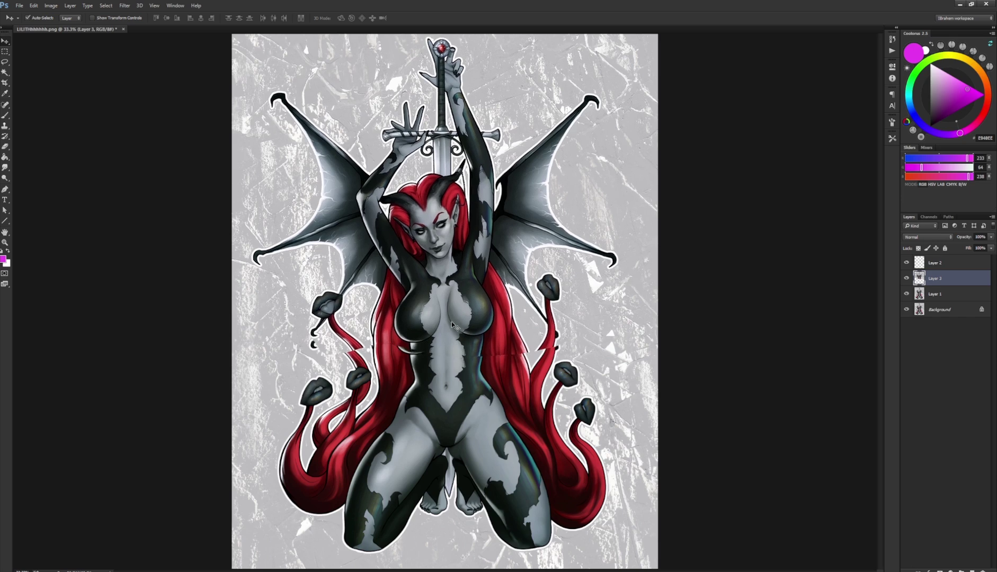
key(shift+Up)
key(shift+Up)
key(shift+Up)
key(shift+Up)
Step: Choose a narrow rectangular preset for the Brush tool
key(b)
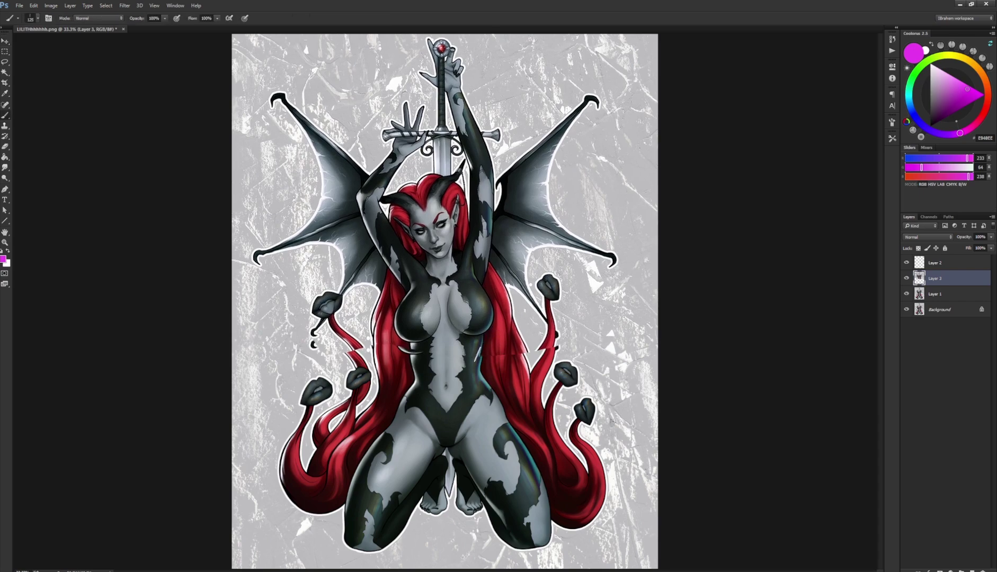
key(F5)
click(214, 282)
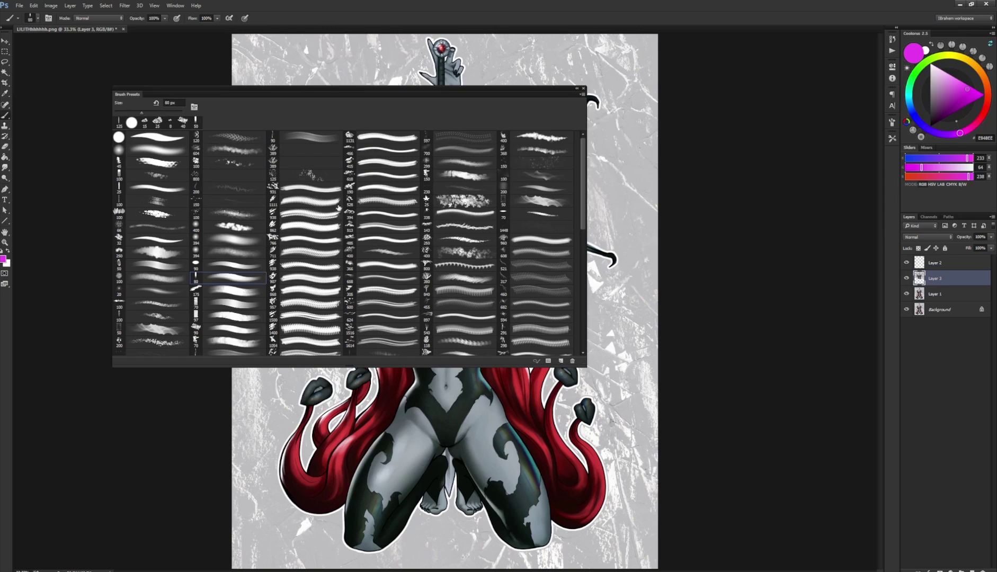
key(F5)
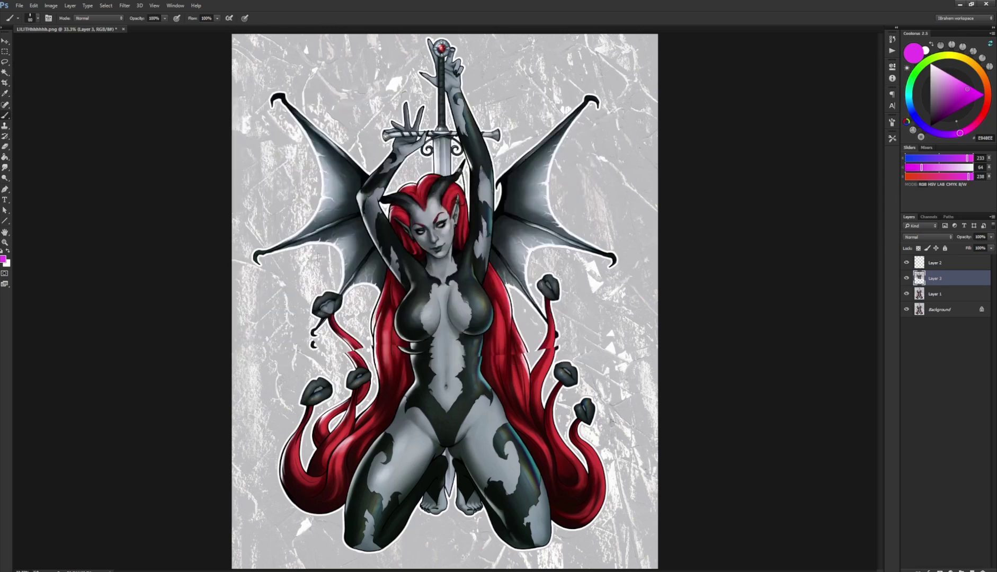
Step: Paint over the seam at the left side of the waist with sampled dark red hair and black bodysuit colours
alt+click(406, 362)
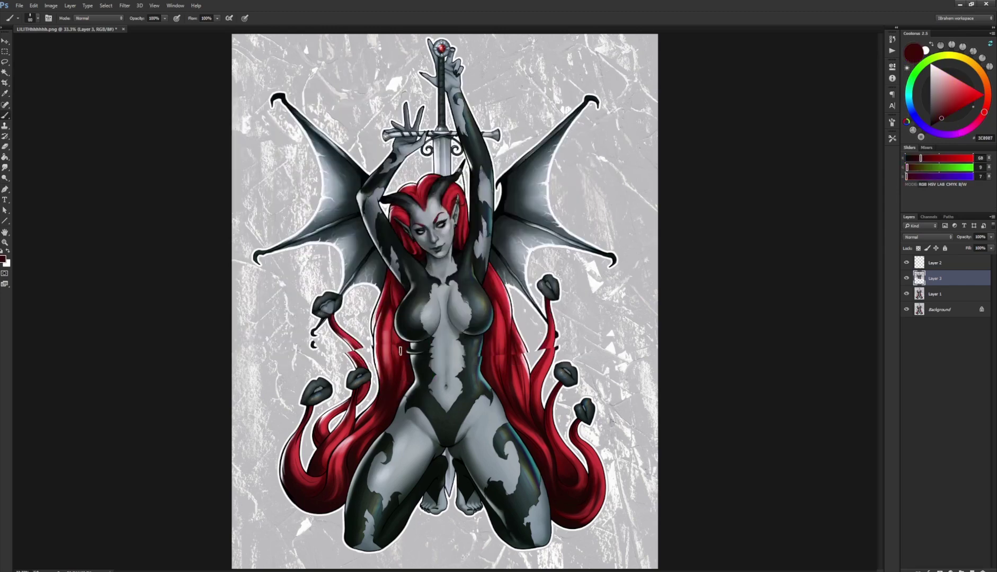
alt+click(411, 350)
mouse_move(413, 346)
mouse_down()
mouse_move(414, 362)
mouse_move(413, 343)
mouse_up()
alt+click(414, 334)
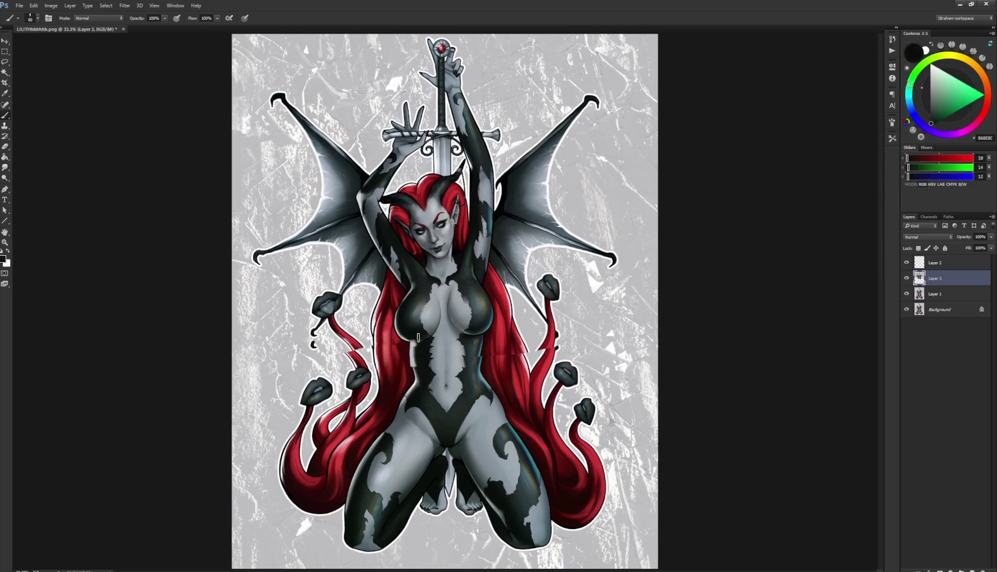
alt+click(406, 366)
alt+click(410, 374)
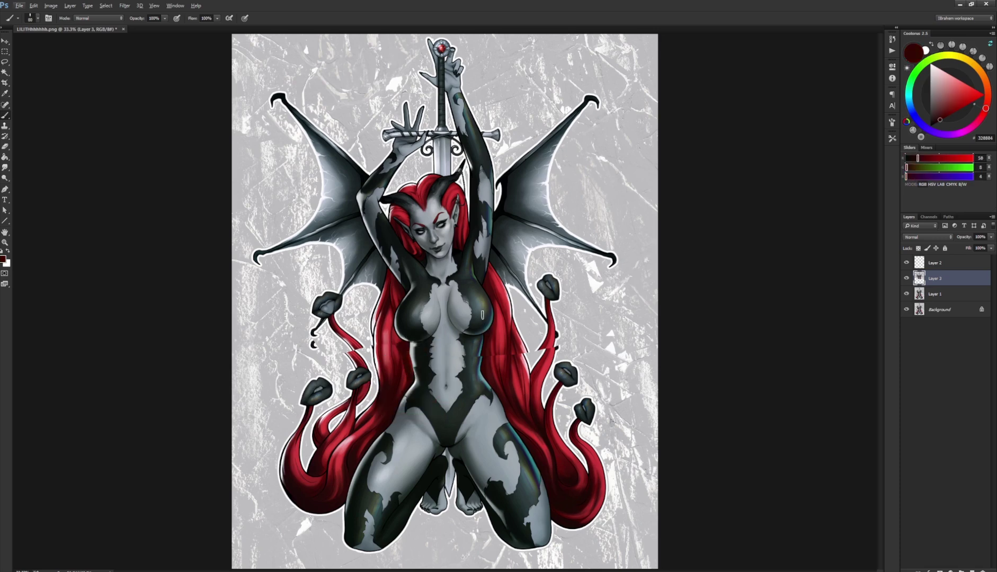
Step: Paint over the seam across the stomach and right side of the waist with sampled skin, teal rim and dark bodysuit tones
alt+click(465, 350)
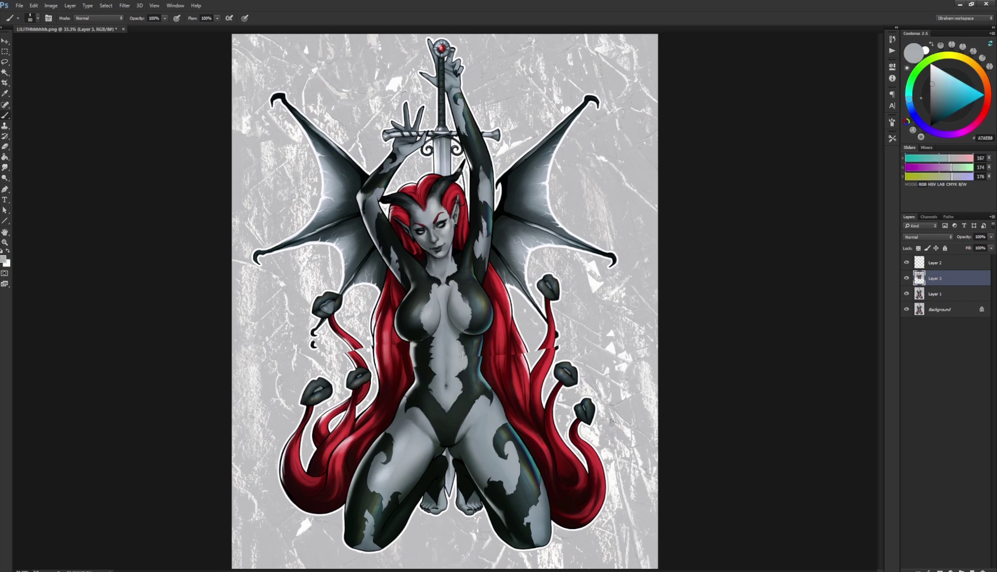
alt+click(465, 369)
alt+click(483, 347)
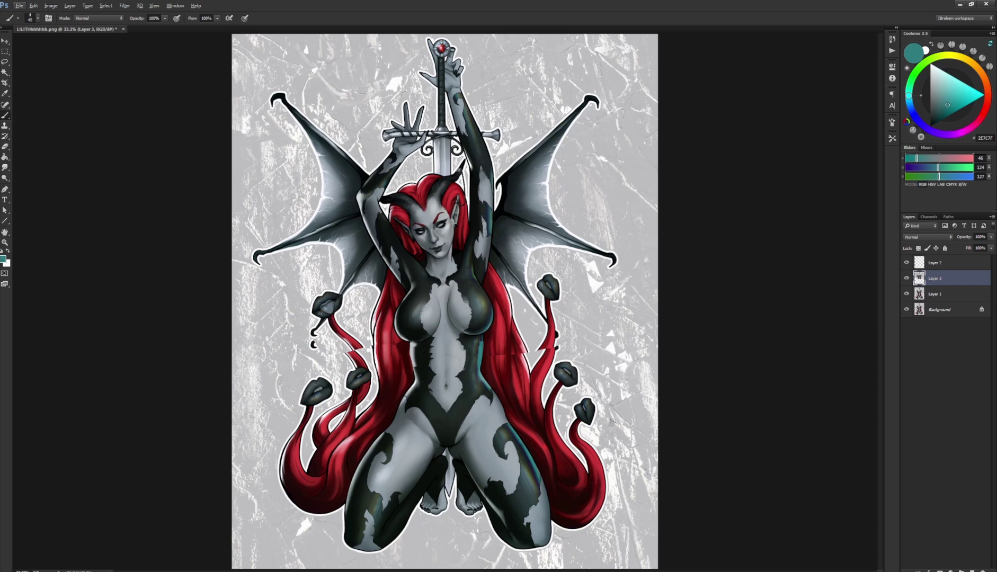
alt+click(481, 347)
alt+click(483, 351)
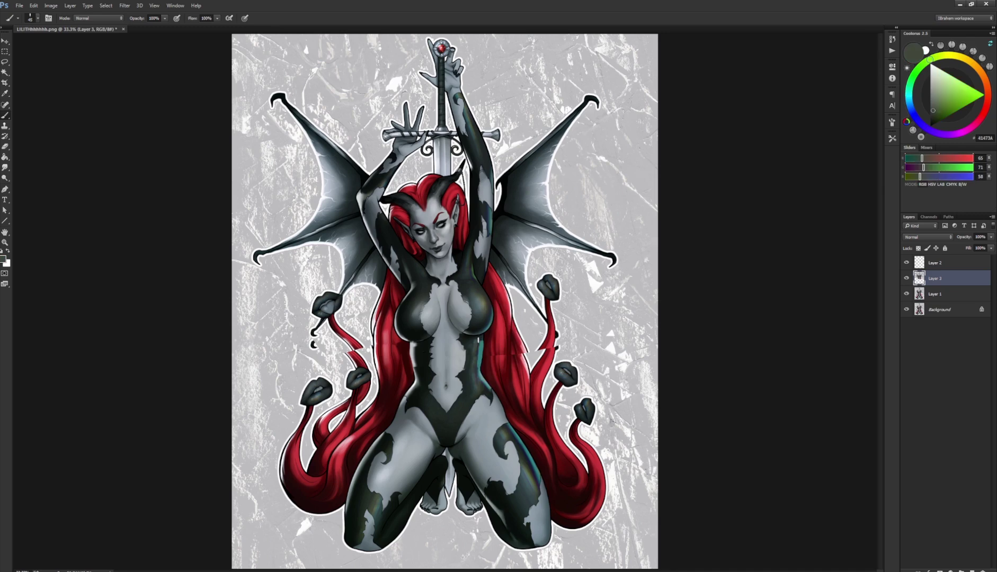
alt+click(477, 363)
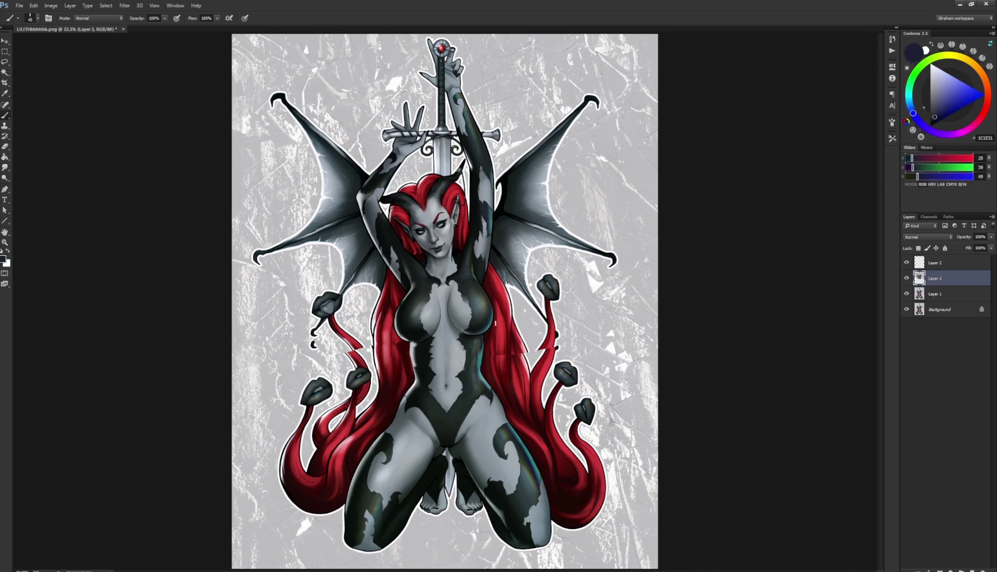
Step: Refine the left waist and hip contour with sampled dark red and grey tones
alt+click(414, 348)
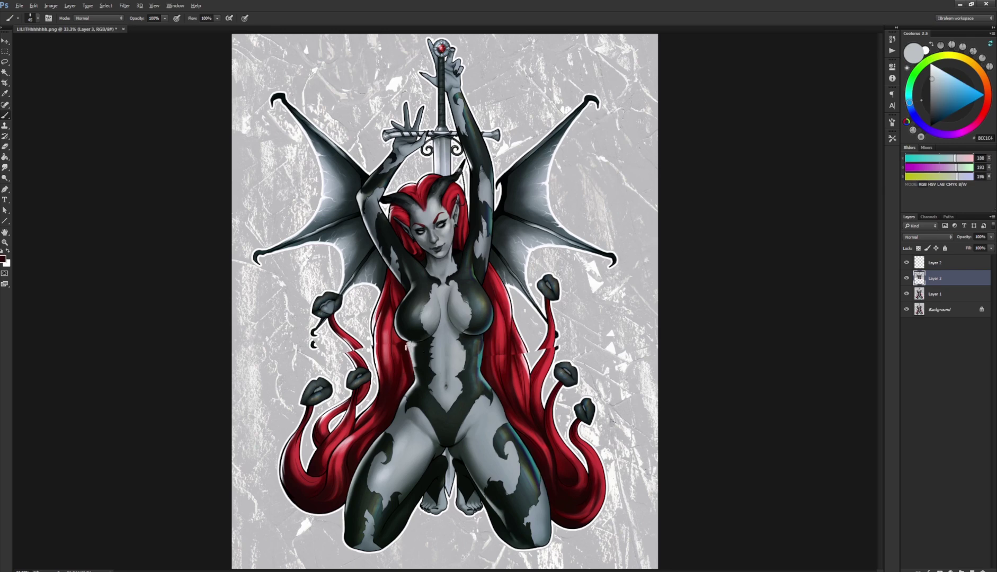
alt+click(407, 345)
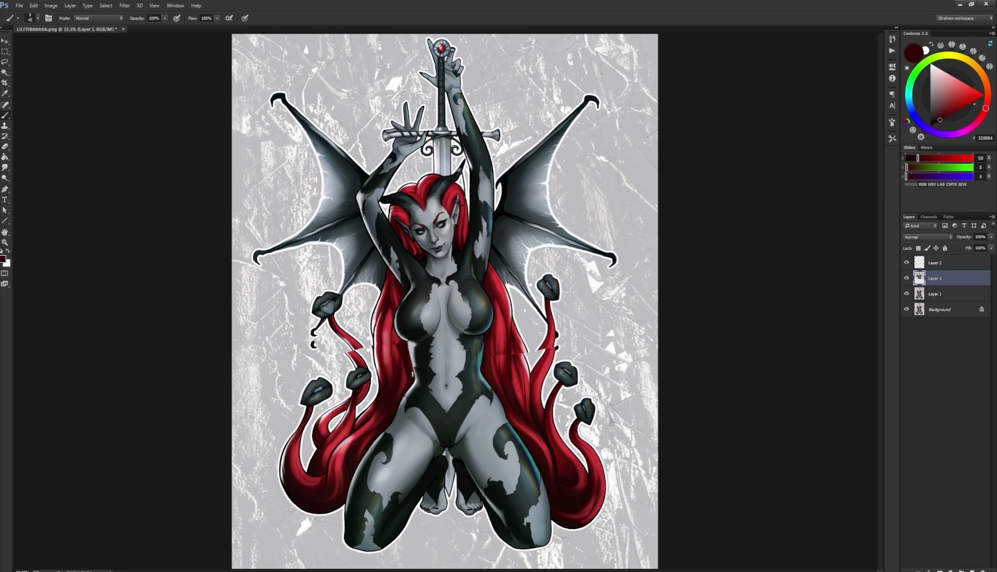
alt+click(411, 398)
alt+click(410, 399)
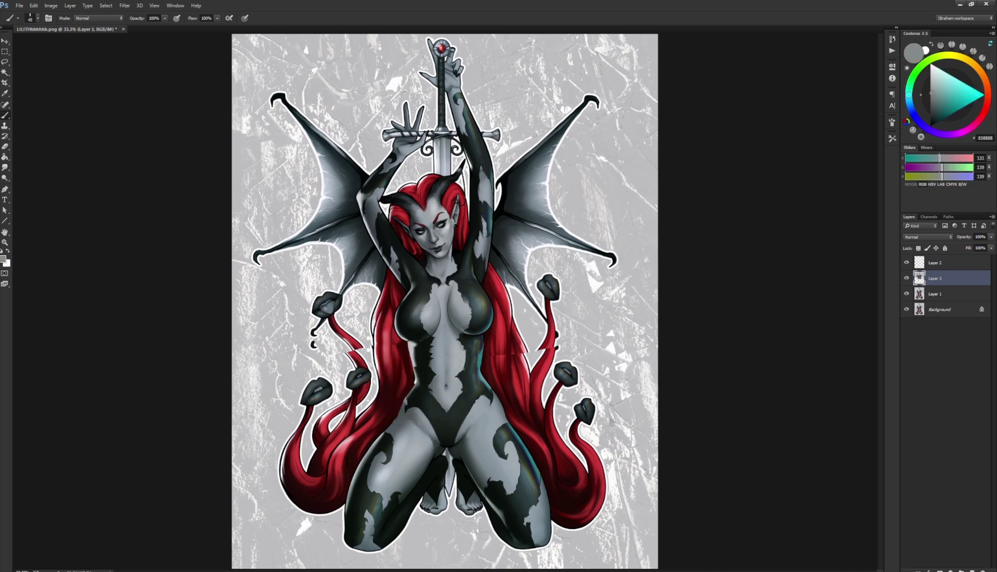
Step: Touch up the right waist with sampled black and dark red, and paint sampled grey skin around the navel
alt+click(415, 388)
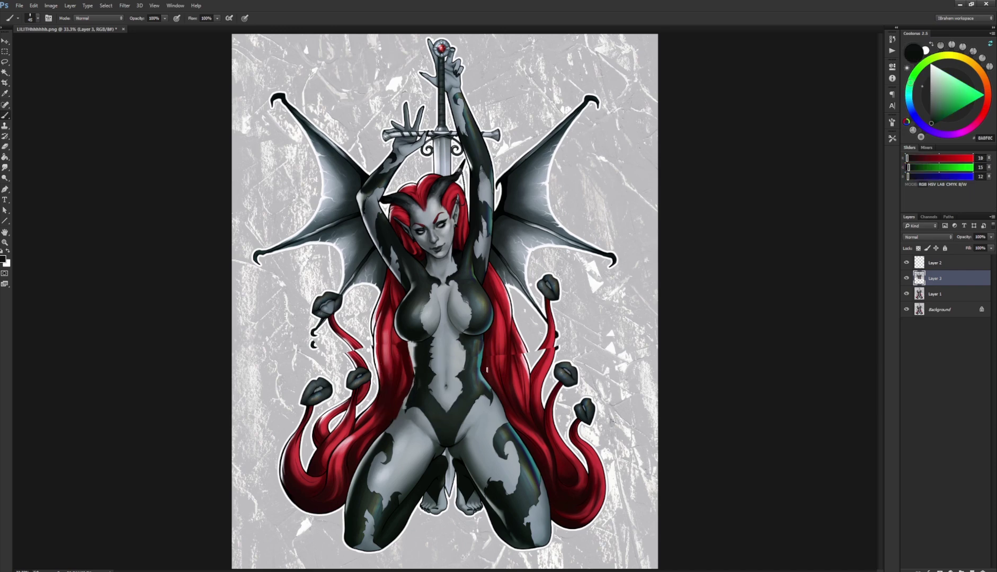
alt+click(502, 397)
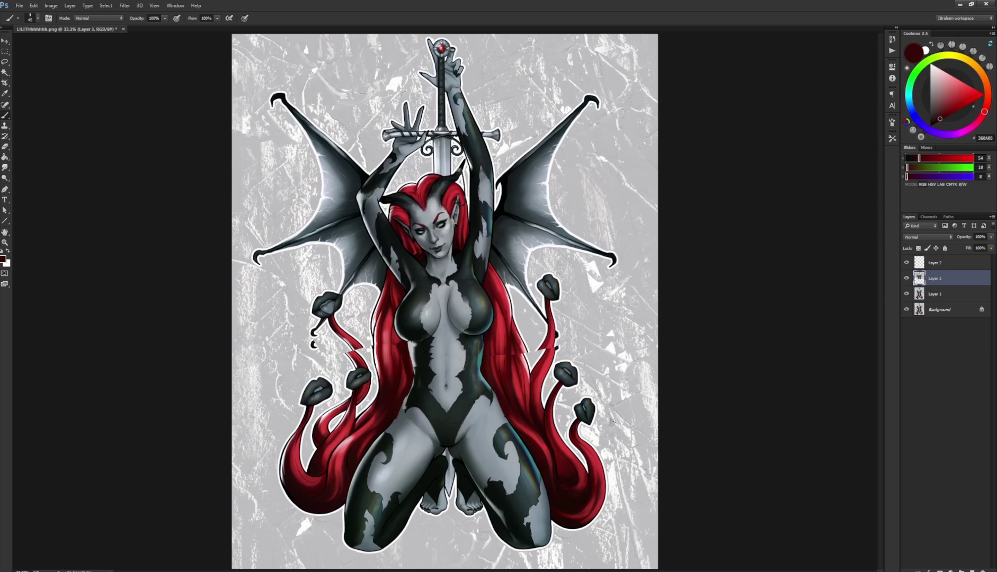
alt+click(446, 400)
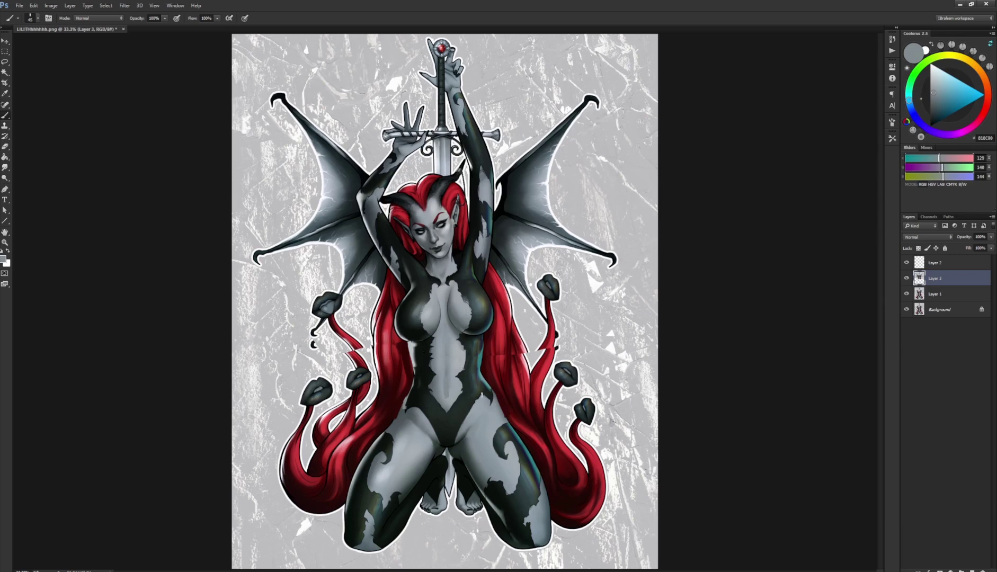
Step: Repaint the crease between the right thigh and hip with sampled skin and shadow tones, reducing the brush opacity to 50%
alt+click(462, 441)
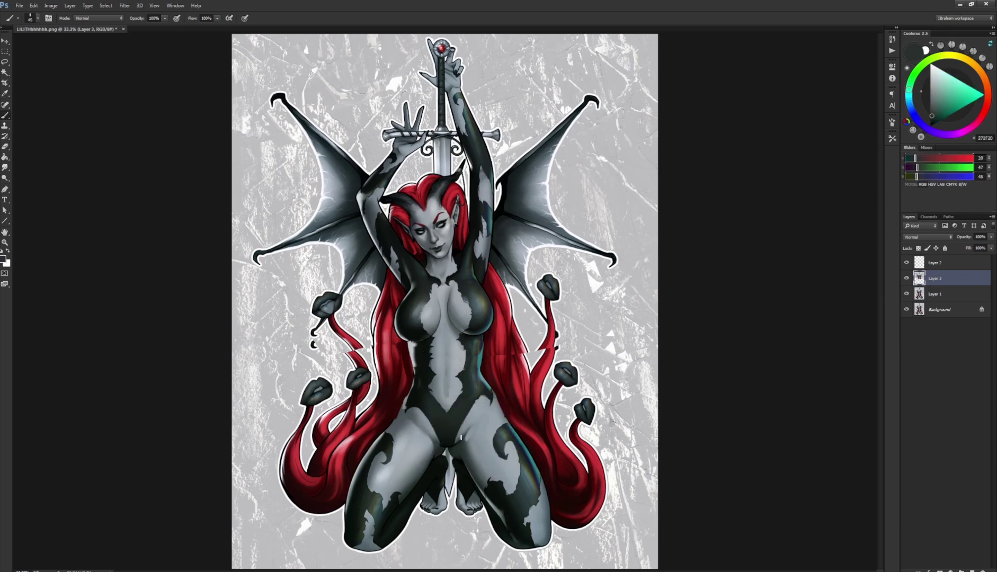
alt+click(464, 429)
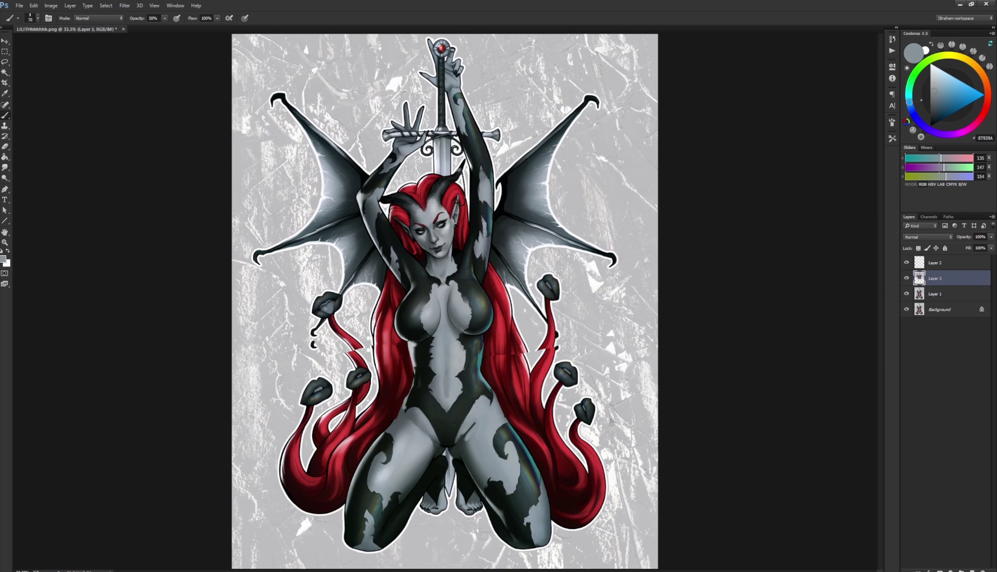
alt+click(466, 466)
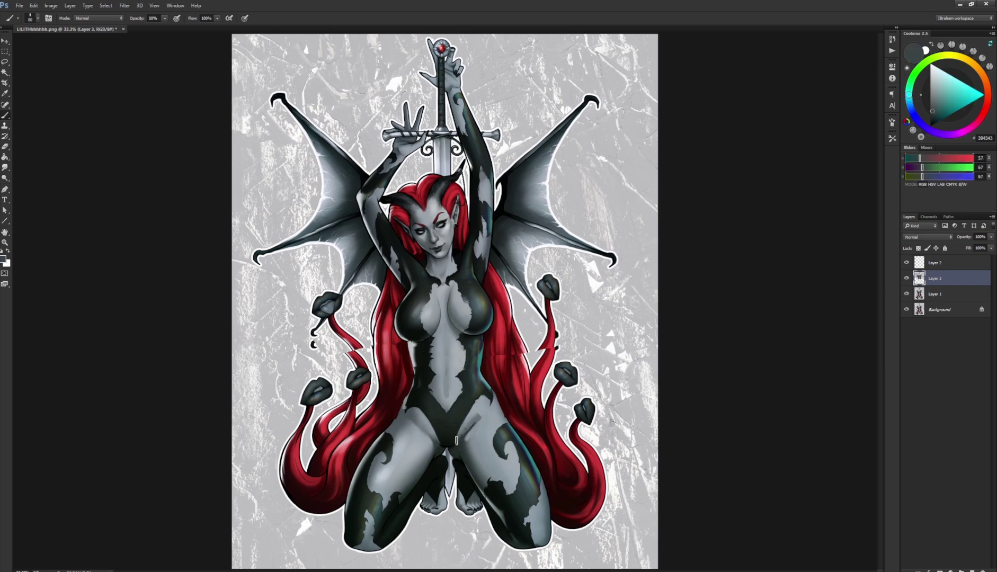
alt+click(480, 424)
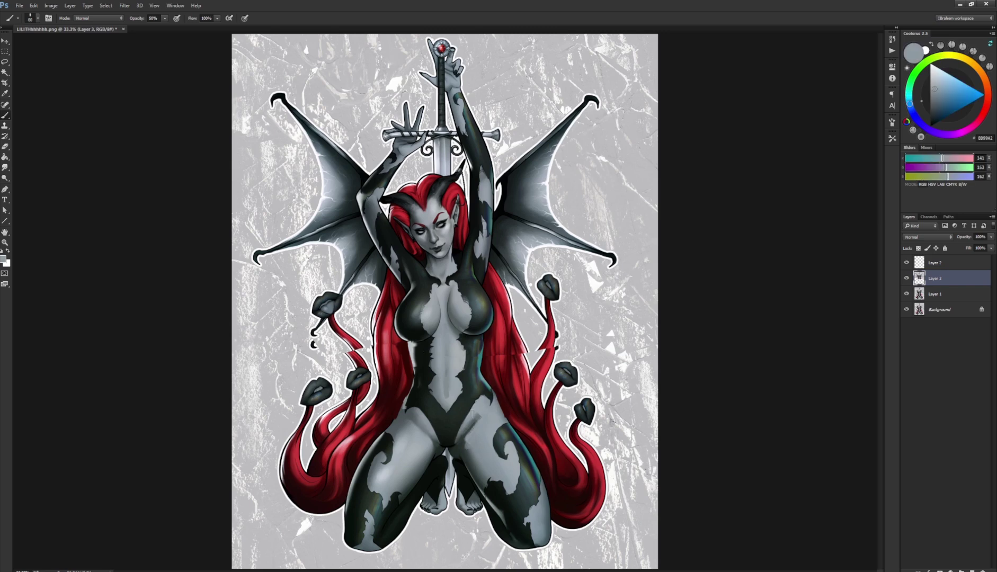
alt+click(481, 412)
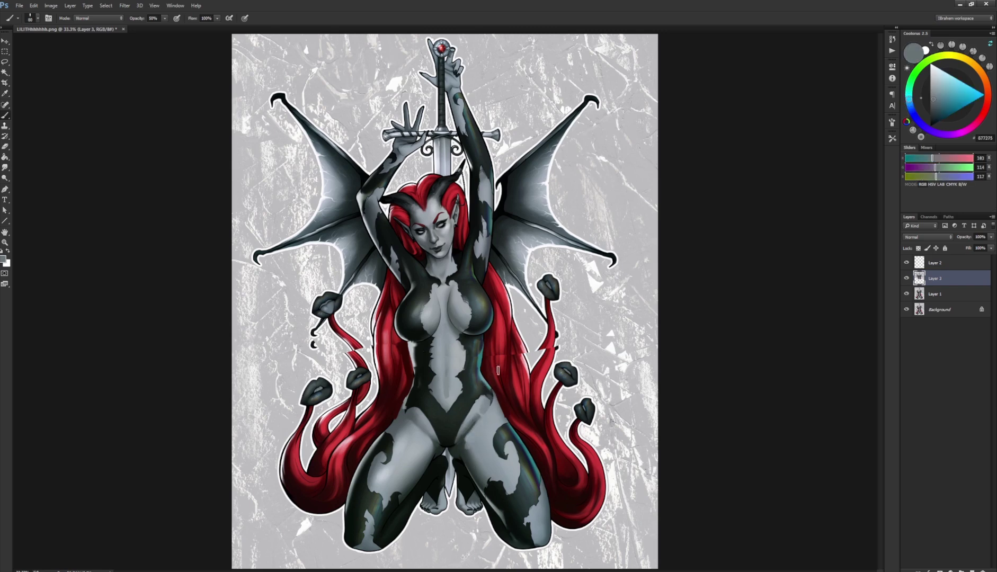
Step: Blend the left hip crease and both upper thighs with sampled grey-blue skin tones
alt+click(411, 424)
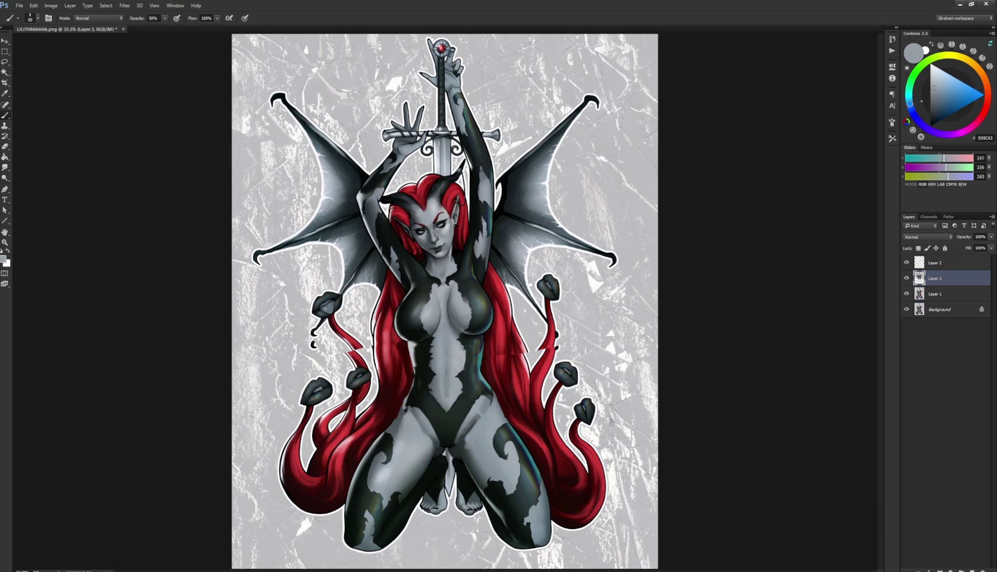
alt+click(403, 417)
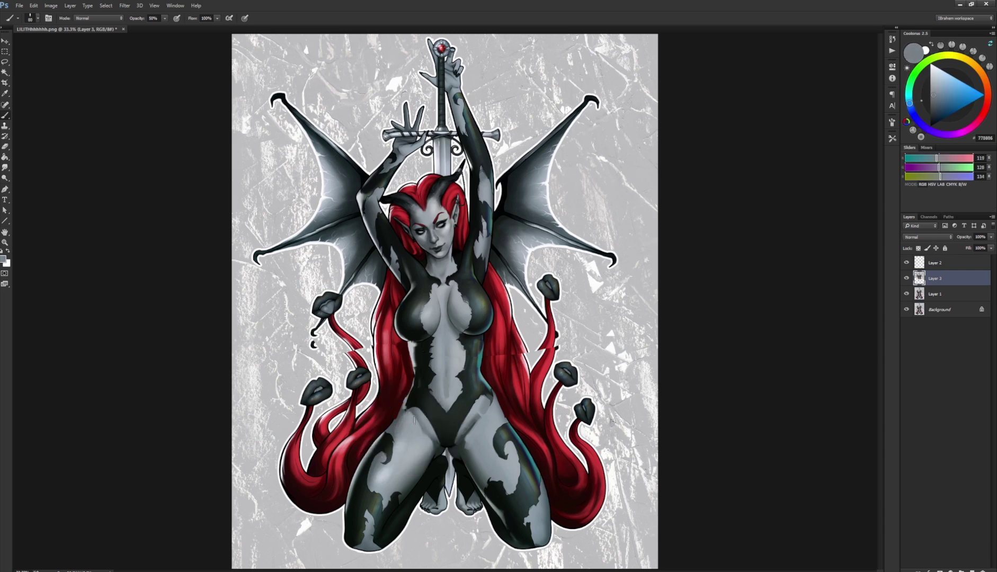
alt+click(489, 441)
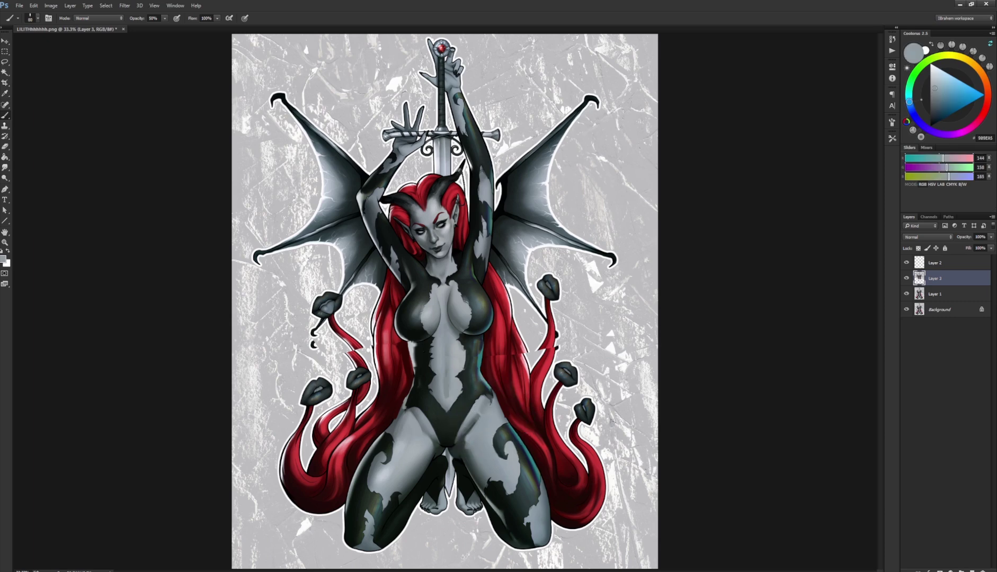
alt+click(418, 432)
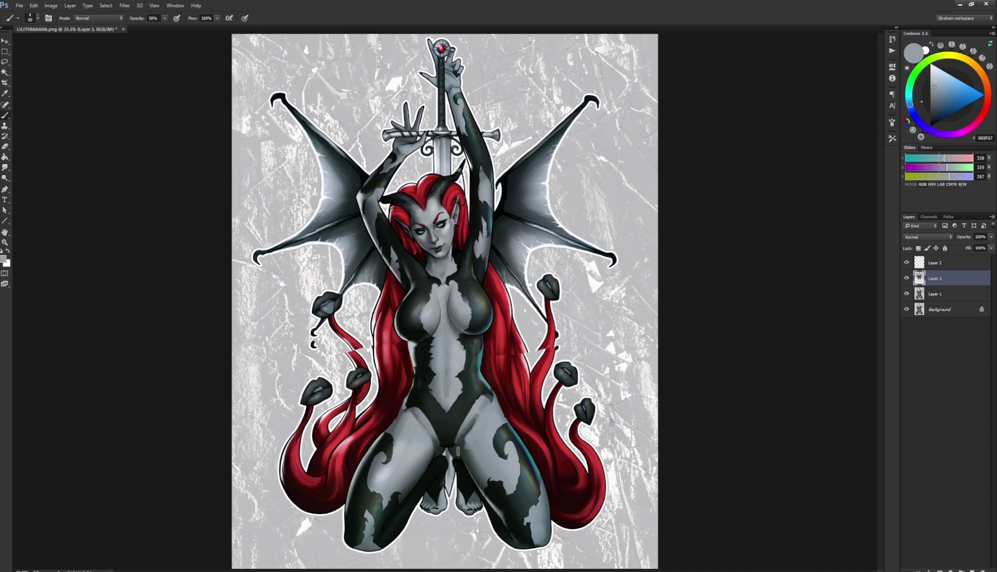
alt+click(469, 438)
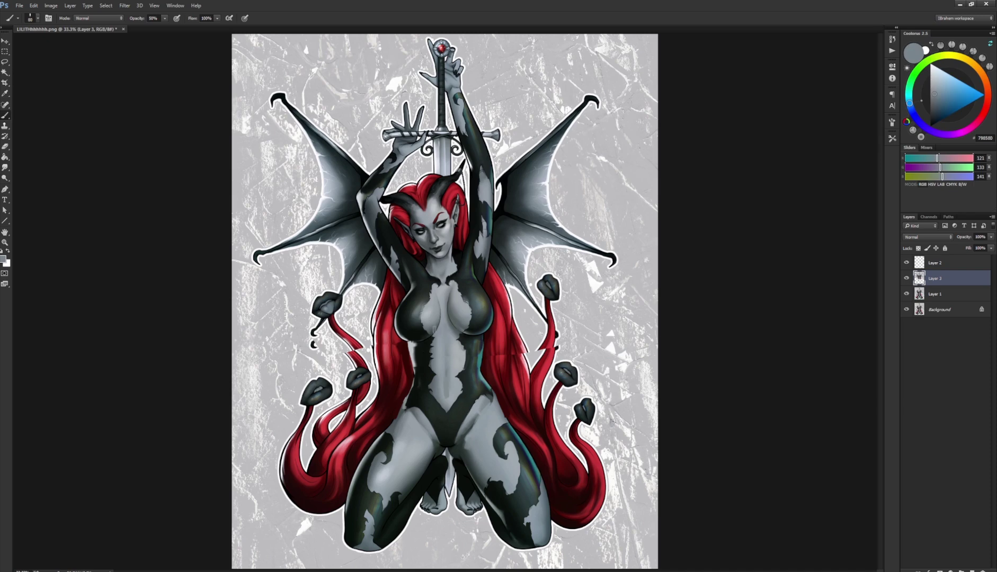
Step: Touch up the stomach with sampled grey skin tones and repaint the hair on both sides of the waist with sampled reds
drag(466, 339, 465, 344)
alt+click(449, 378)
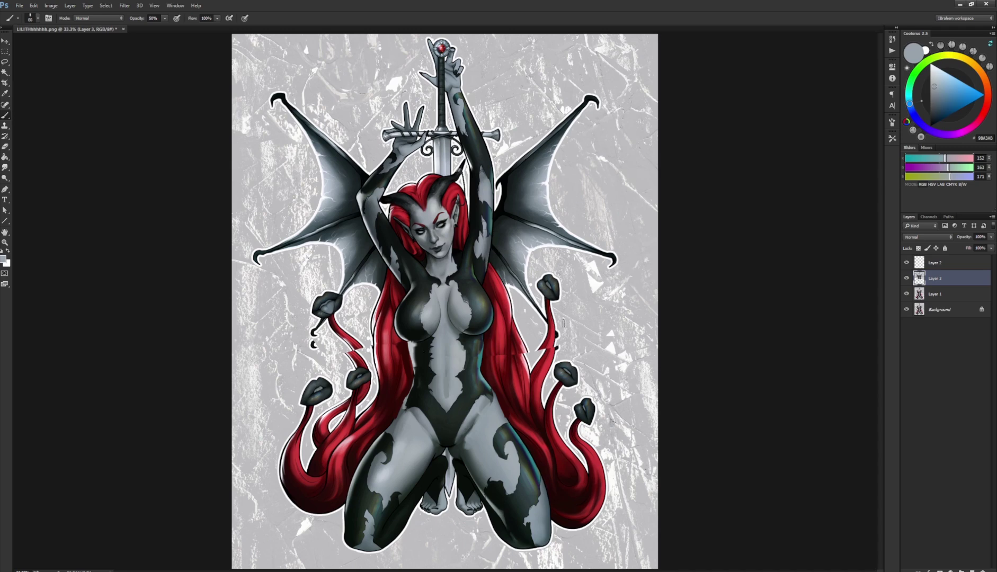
key(alt)
alt+click(501, 349)
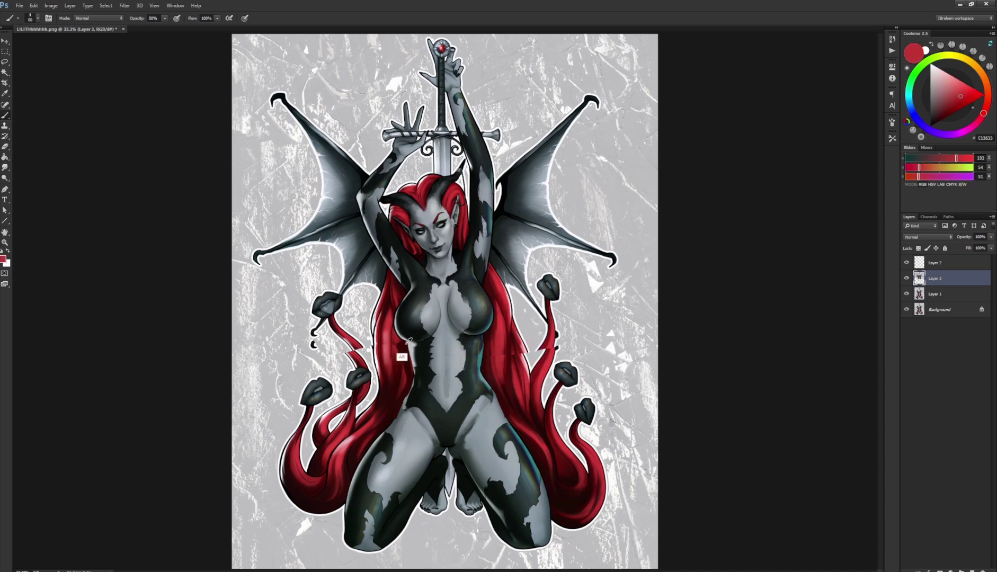
alt+click(391, 365)
alt+click(385, 354)
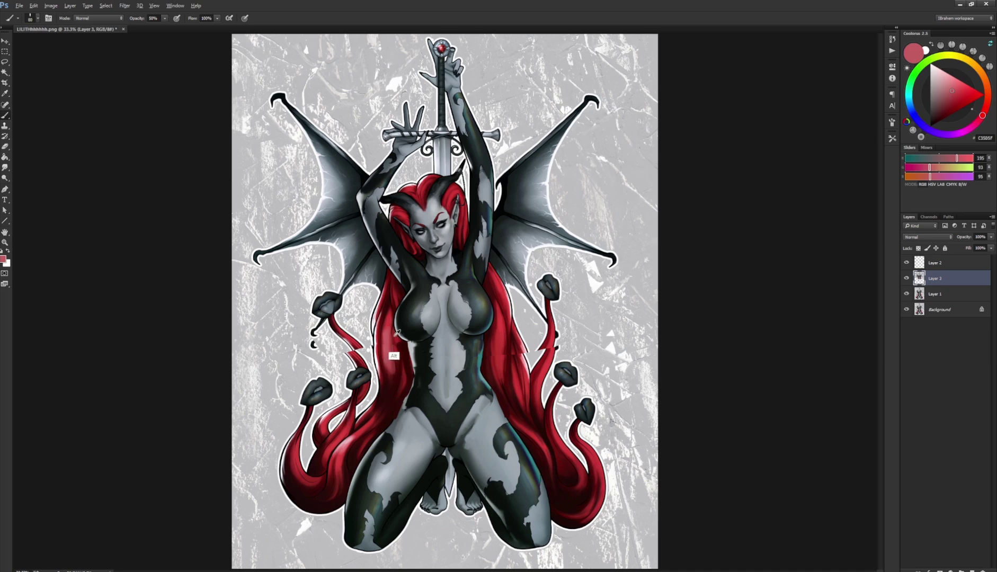
alt+click(394, 354)
alt+click(490, 371)
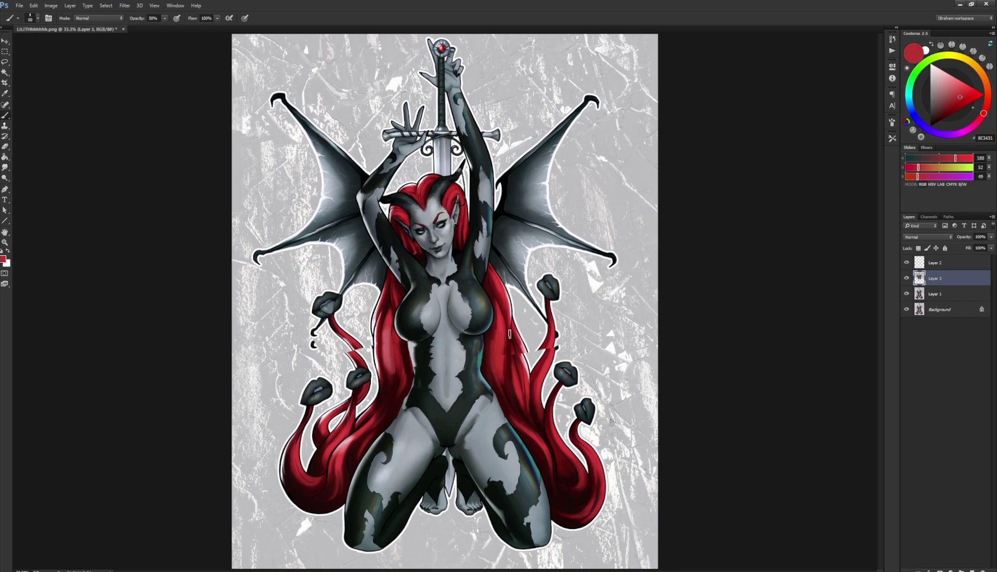
Step: Fill Layer 2 with white and lower its opacity to 67% to fade the artwork beneath it
scroll(432, 309, up, 1)
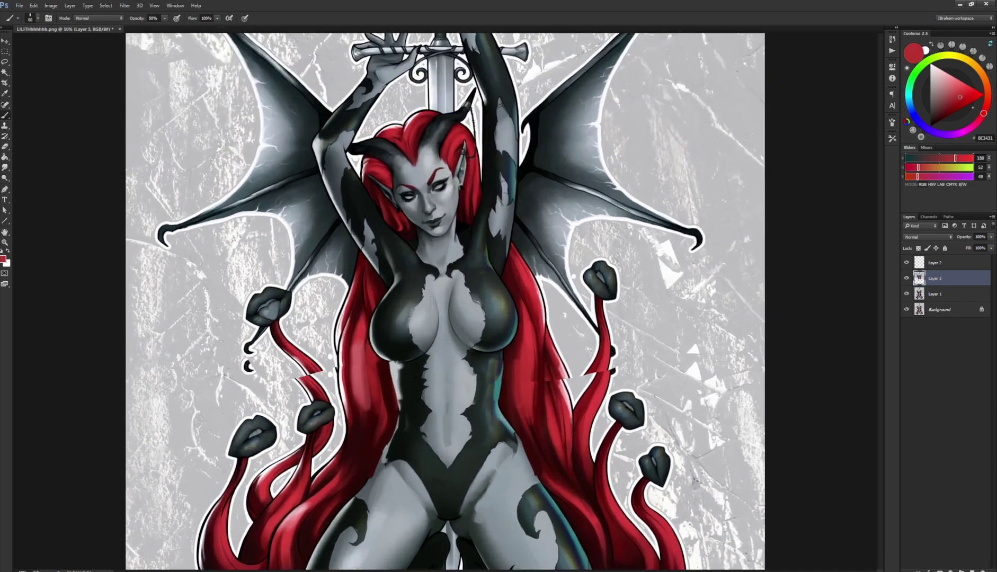
drag(429, 371, 431, 461)
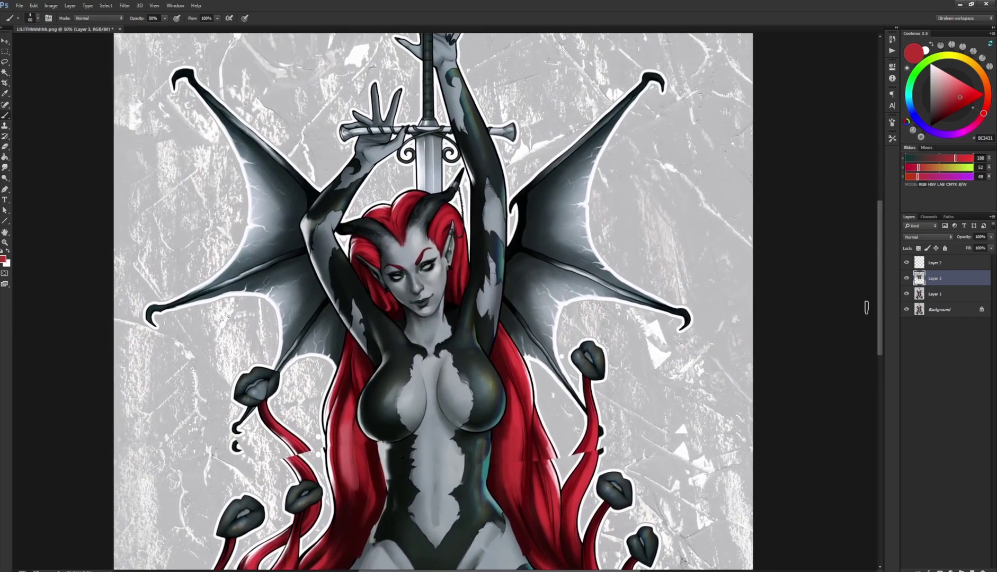
click(942, 266)
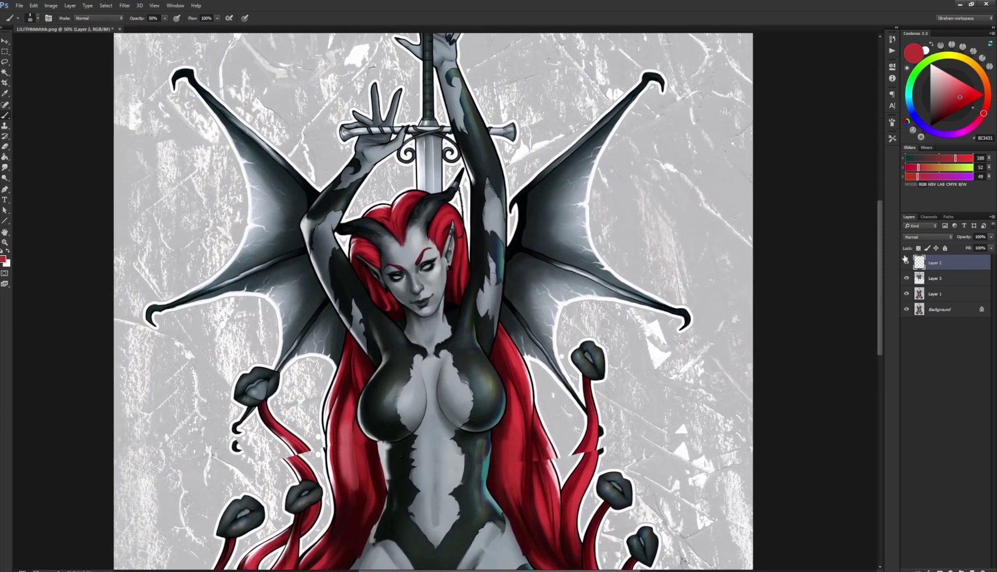
key(ctrl+BackSpace)
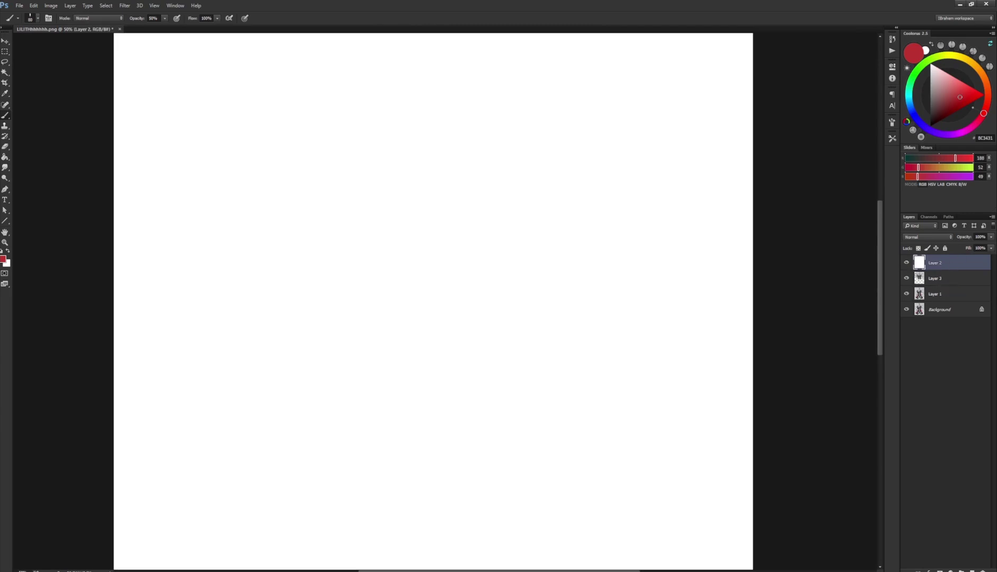
click(990, 238)
drag(971, 247, 977, 248)
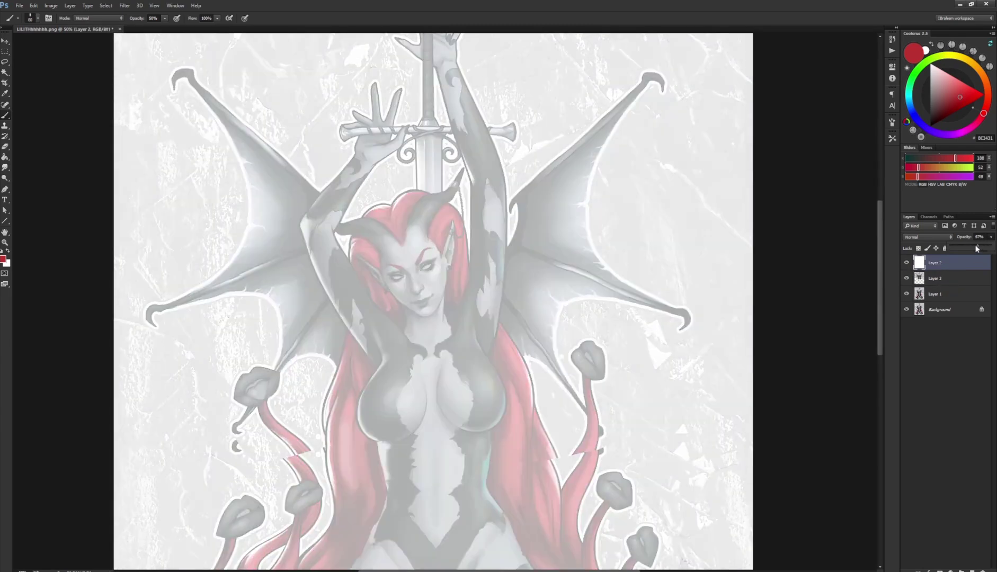
Step: Add a new layer above the white one and choose a different brush preset with black as the painting colour
click(972, 570)
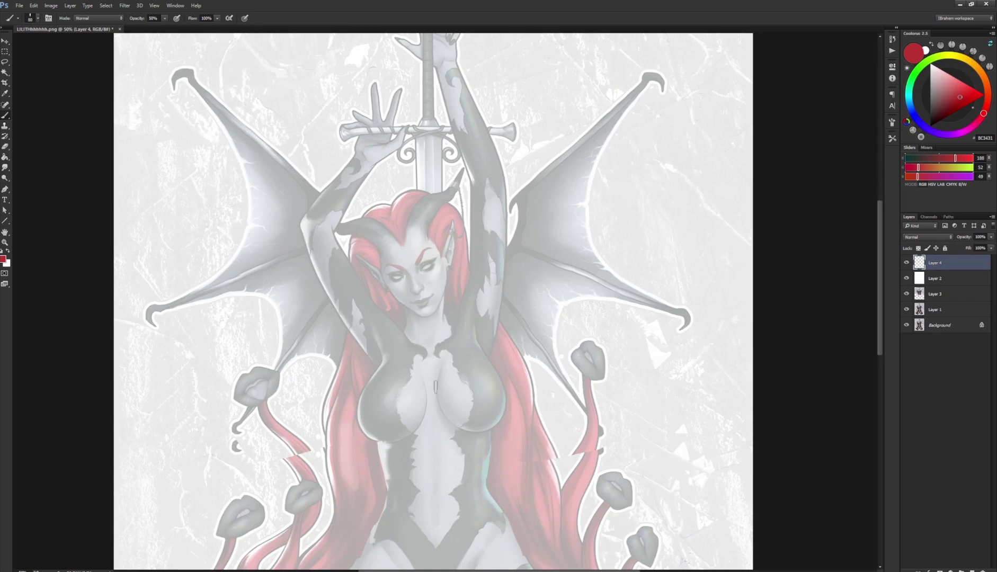
right_click(359, 318)
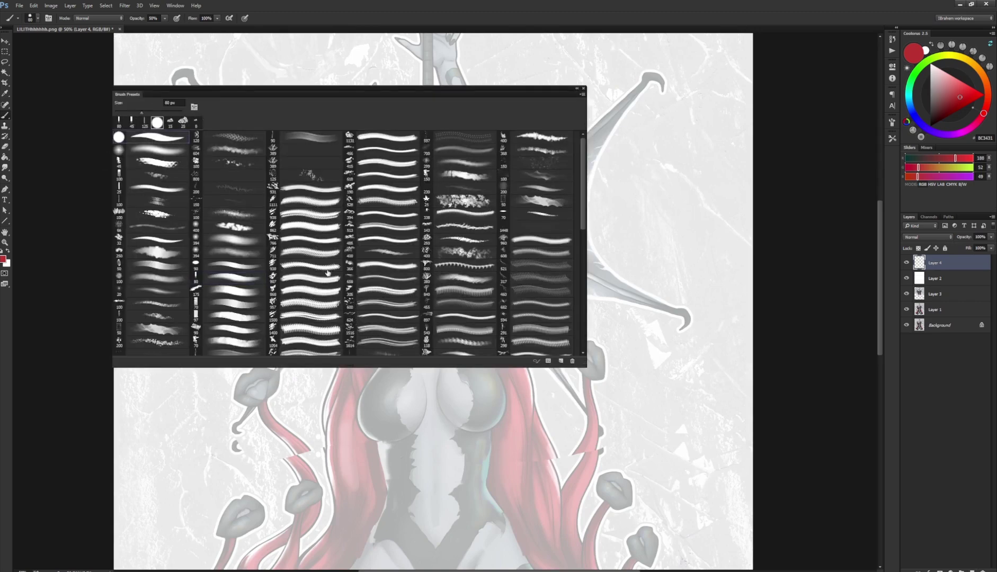
double_click(418, 338)
key(d)
mouse_move(408, 311)
mouse_down()
mouse_move(400, 364)
mouse_move(500, 424)
mouse_up()
key(ctrl+z)
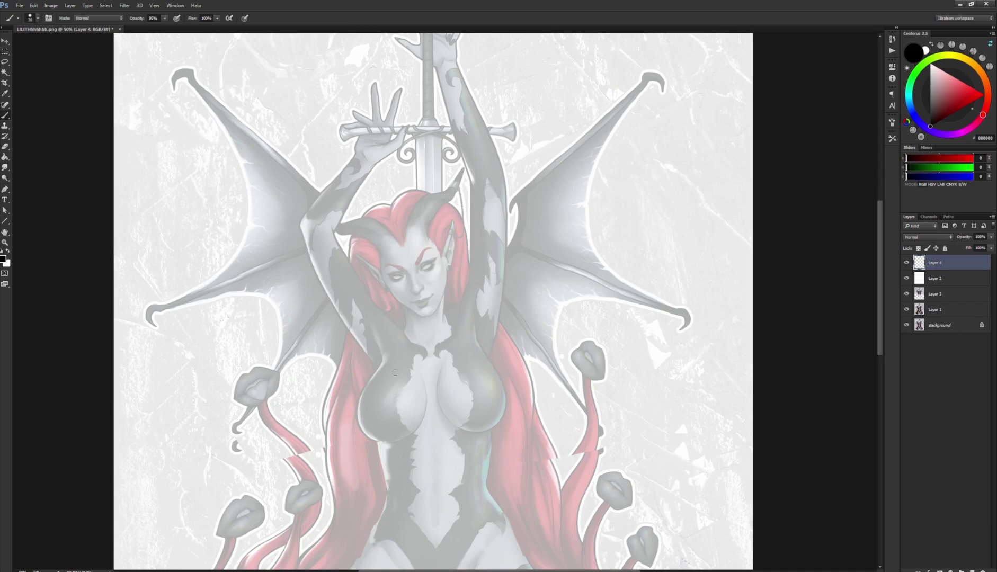
drag(395, 318, 507, 459)
key(ctrl+z)
mouse_move(382, 288)
mouse_down()
mouse_move(428, 359)
mouse_move(414, 361)
mouse_move(506, 466)
mouse_up()
key(ctrl+z)
key(ctrl+z)
mouse_move(335, 290)
mouse_down()
mouse_move(479, 433)
mouse_move(335, 356)
mouse_move(494, 452)
mouse_up()
key(ctrl+z)
key(ctrl+z)
Step: Sketch the inner and outer contours of the bent arm's upper part, from the elbow down to the armpit
drag(375, 320, 361, 374)
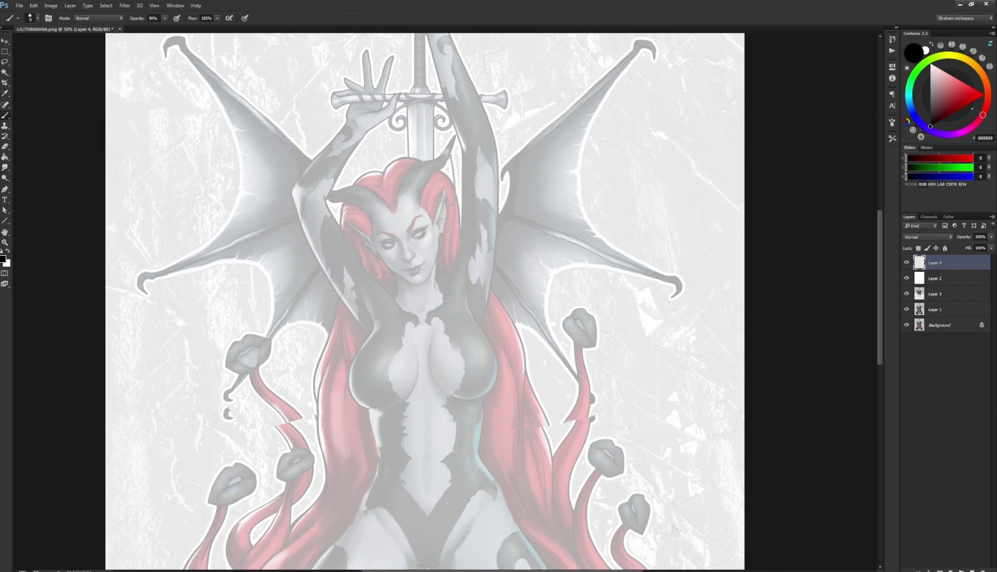
drag(416, 280, 423, 325)
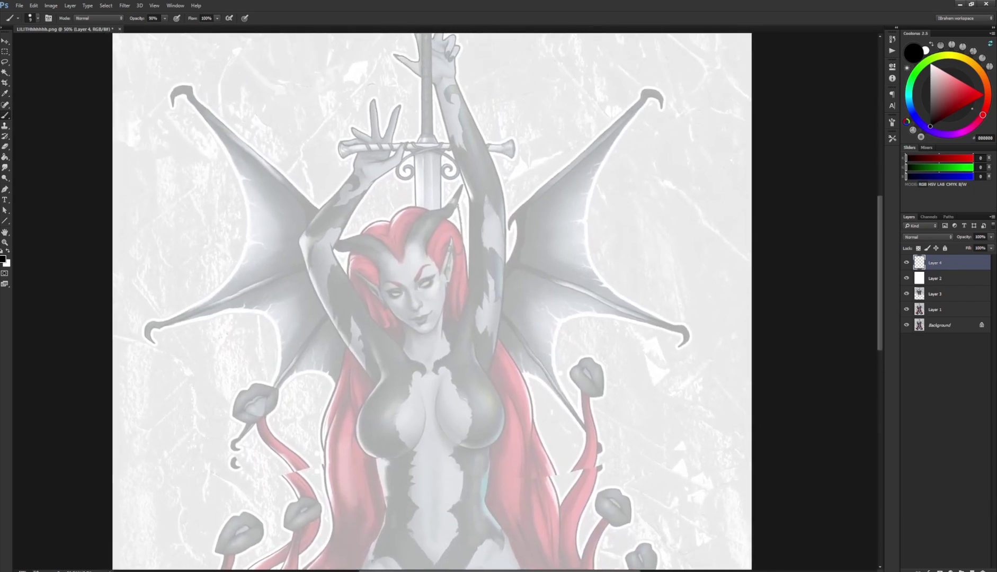
drag(330, 244, 374, 321)
drag(301, 253, 359, 362)
drag(313, 290, 371, 394)
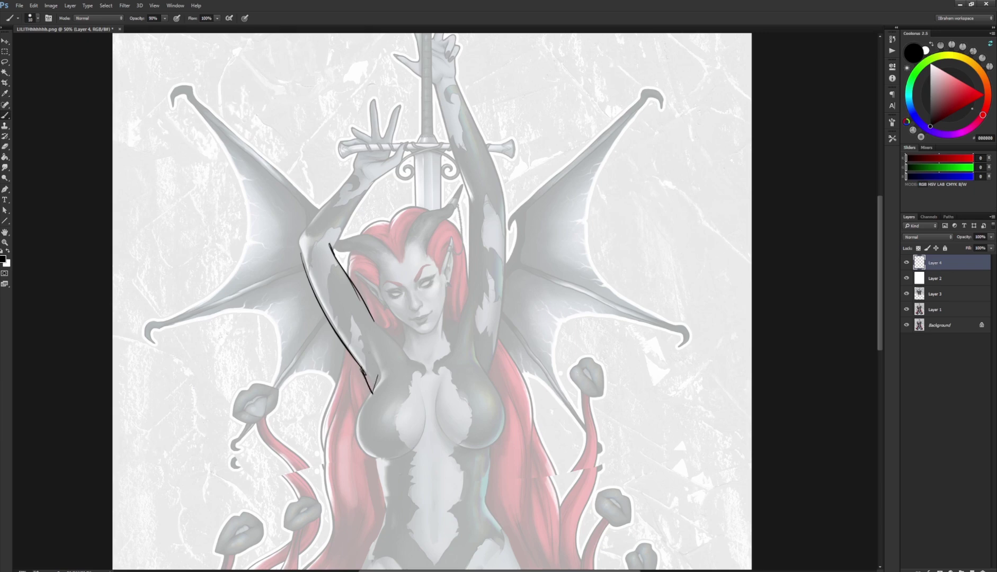
Step: Sketch the armpit fold, shoulder line and elbow of the bent arm, erasing stray parts of the shoulder line
mouse_move(369, 337)
mouse_down()
mouse_move(378, 379)
mouse_move(378, 365)
mouse_up()
mouse_move(374, 320)
mouse_down()
mouse_move(394, 337)
mouse_move(394, 327)
mouse_move(401, 350)
mouse_up()
key(e)
drag(376, 319, 396, 334)
key(b)
mouse_move(304, 254)
mouse_down()
mouse_move(328, 245)
mouse_move(300, 245)
mouse_up()
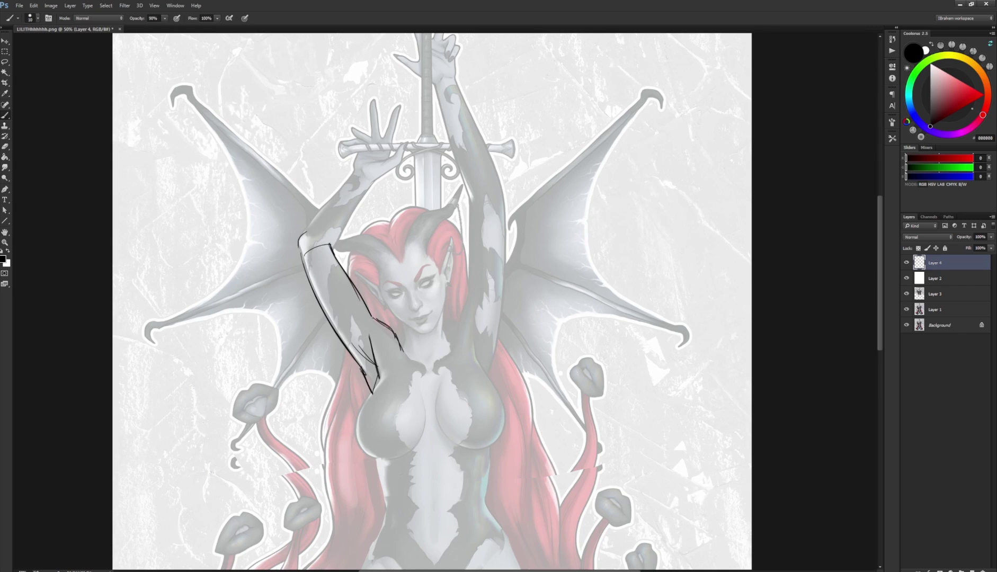
Step: Outline the bent arm's forearm, wrist and hand up to the sword's crossguard
drag(354, 172, 379, 177)
drag(337, 243, 373, 181)
mouse_move(301, 232)
mouse_down()
mouse_move(358, 170)
mouse_move(380, 178)
mouse_move(378, 170)
mouse_move(379, 180)
mouse_up()
key(e)
key(b)
mouse_move(362, 146)
mouse_down()
mouse_move(360, 166)
mouse_move(398, 136)
mouse_move(395, 166)
mouse_move(377, 182)
mouse_up()
mouse_move(381, 177)
mouse_down()
mouse_move(410, 140)
mouse_move(405, 158)
mouse_move(365, 153)
mouse_move(396, 158)
mouse_up()
key(e)
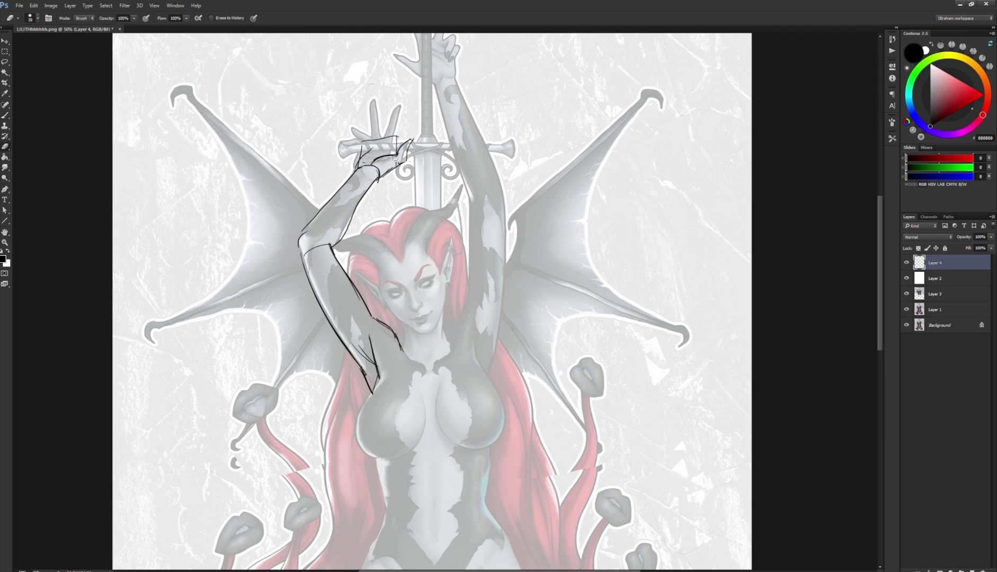
key(b)
Step: Clean up the sketch lines at the inner elbow of the bent arm with the Eraser
drag(393, 301, 383, 272)
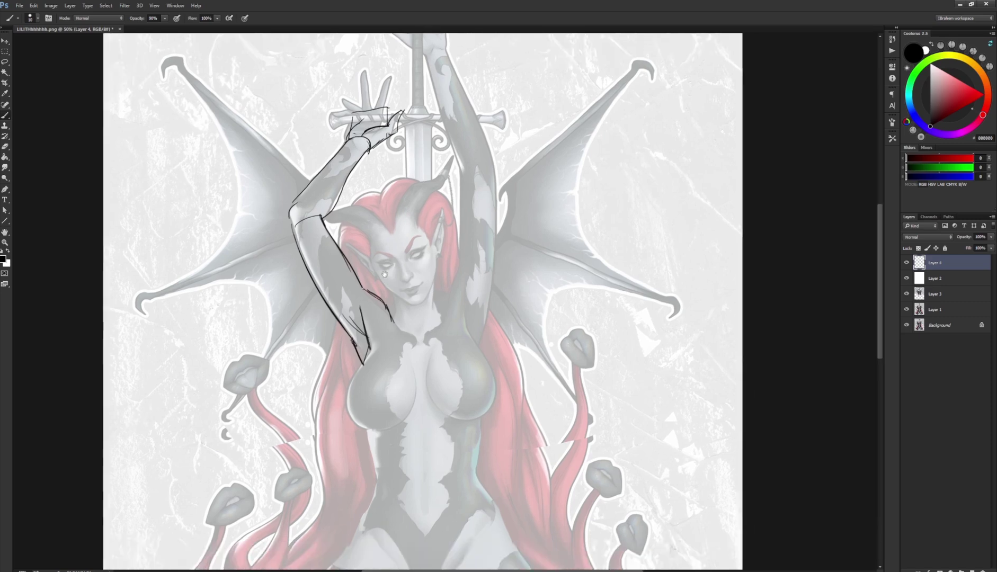
key(e)
drag(330, 211, 346, 182)
key(b)
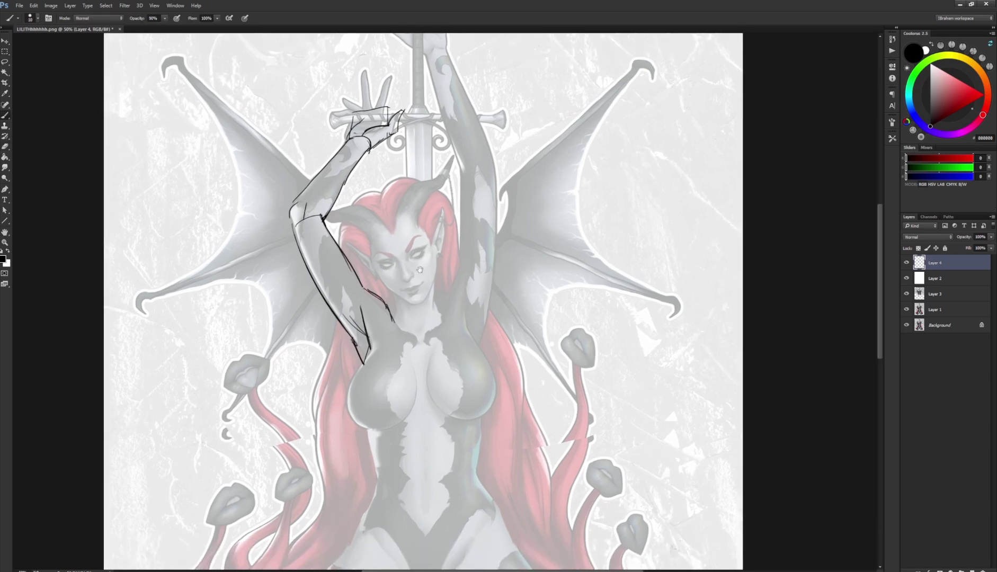
Step: Sketch the collarbones, the straight arm's inner edge and the chest side, and redraw the bent arm's armpit line
drag(420, 270, 378, 253)
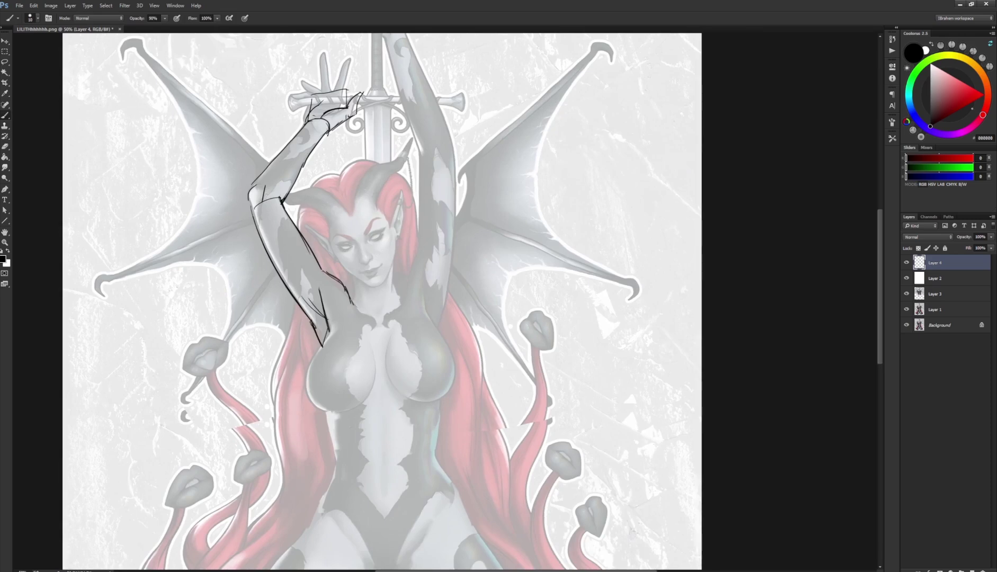
mouse_move(352, 302)
mouse_down()
mouse_move(383, 318)
mouse_move(404, 295)
mouse_move(422, 251)
mouse_move(424, 178)
mouse_up()
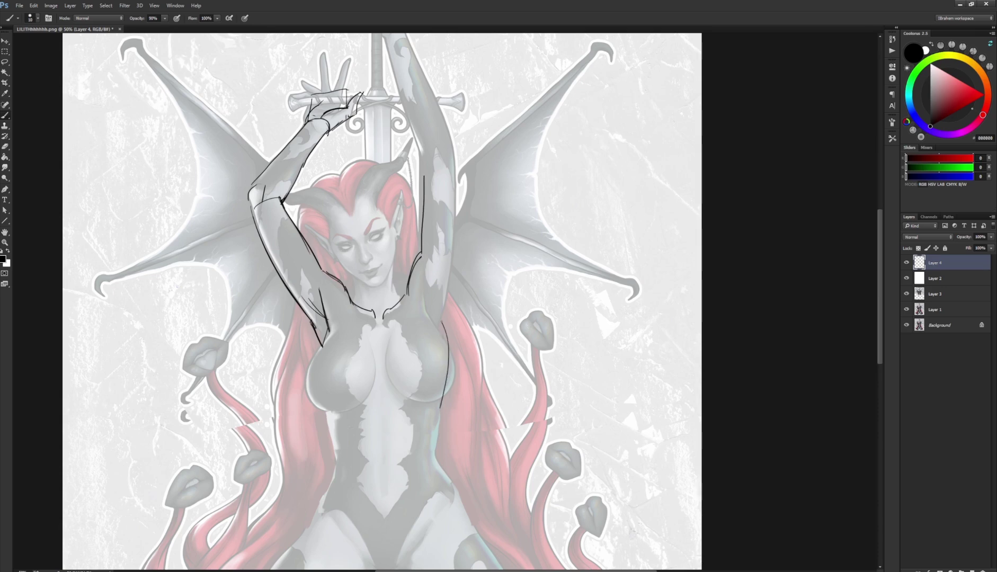
drag(446, 343, 444, 305)
key(e)
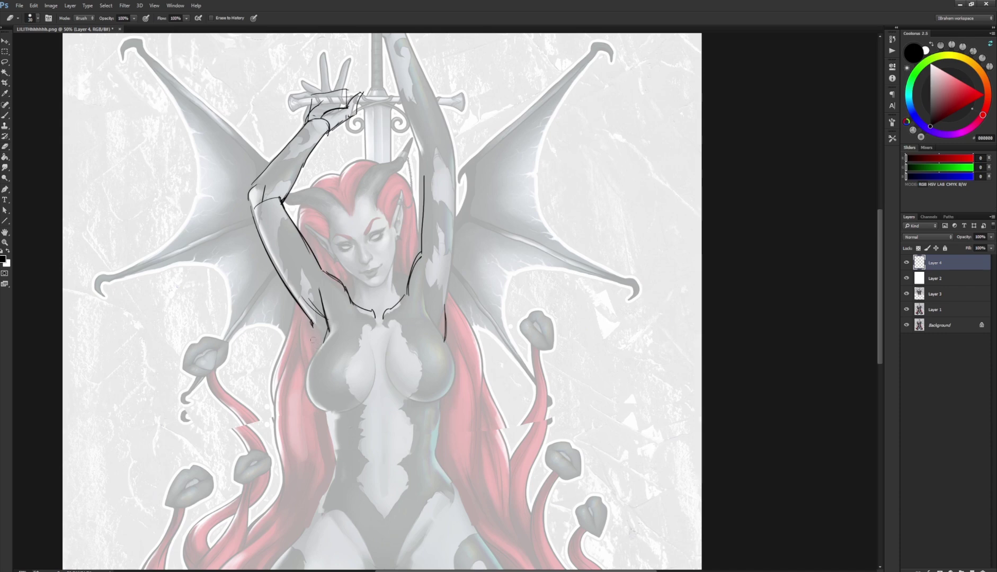
key(b)
drag(312, 322, 317, 353)
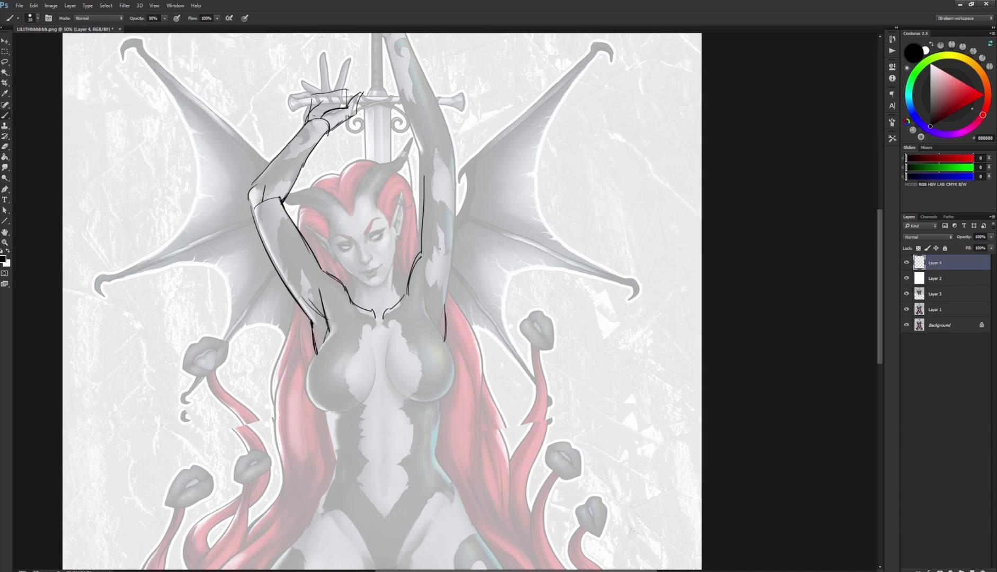
Step: Outline the outer edge of the straight arm from the armpit to the elbow and mark the elbow joint
drag(444, 311, 453, 247)
drag(448, 293, 457, 209)
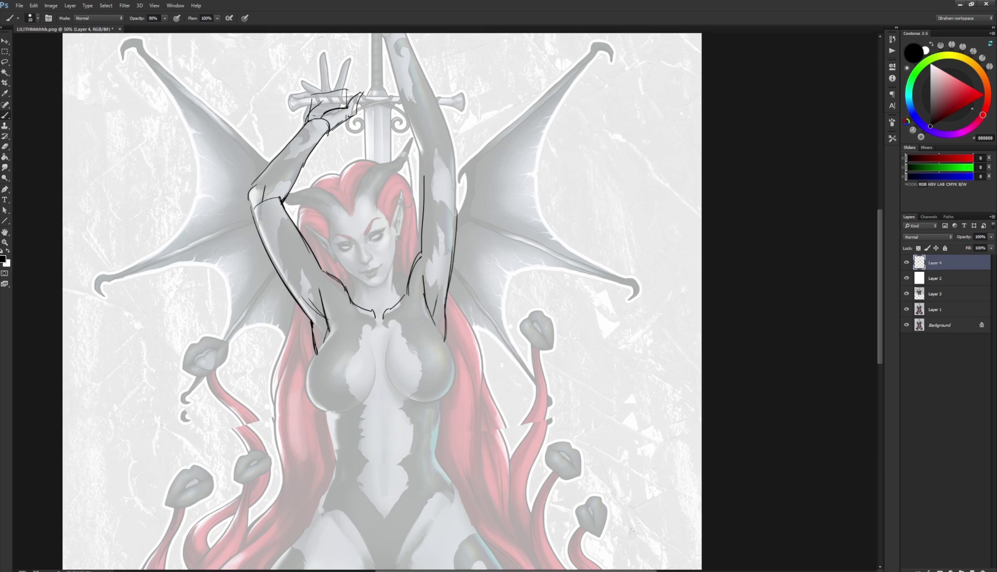
mouse_move(457, 237)
mouse_down()
mouse_move(454, 183)
mouse_move(458, 249)
mouse_move(460, 224)
mouse_up()
key(e)
key(b)
drag(448, 227, 448, 245)
drag(457, 202, 467, 258)
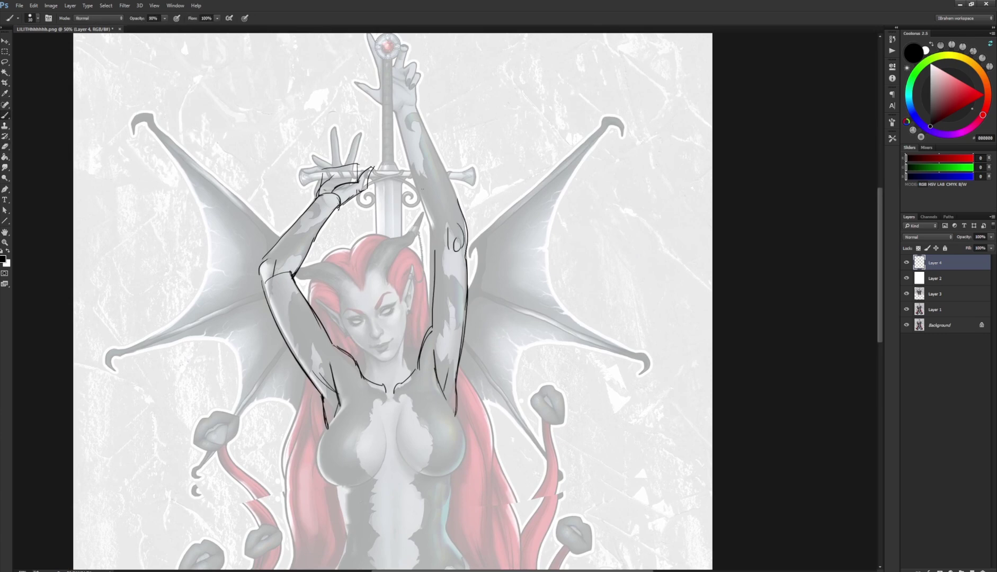
Step: Sketch both contours of the straight arm's forearm and the band and edge of the wrist
drag(435, 224, 428, 258)
mouse_move(432, 157)
mouse_down()
mouse_move(409, 227)
mouse_move(426, 239)
mouse_up()
key(ctrl+z)
mouse_move(409, 145)
mouse_down()
mouse_move(424, 207)
mouse_move(421, 126)
mouse_move(461, 206)
mouse_up()
drag(427, 130, 458, 209)
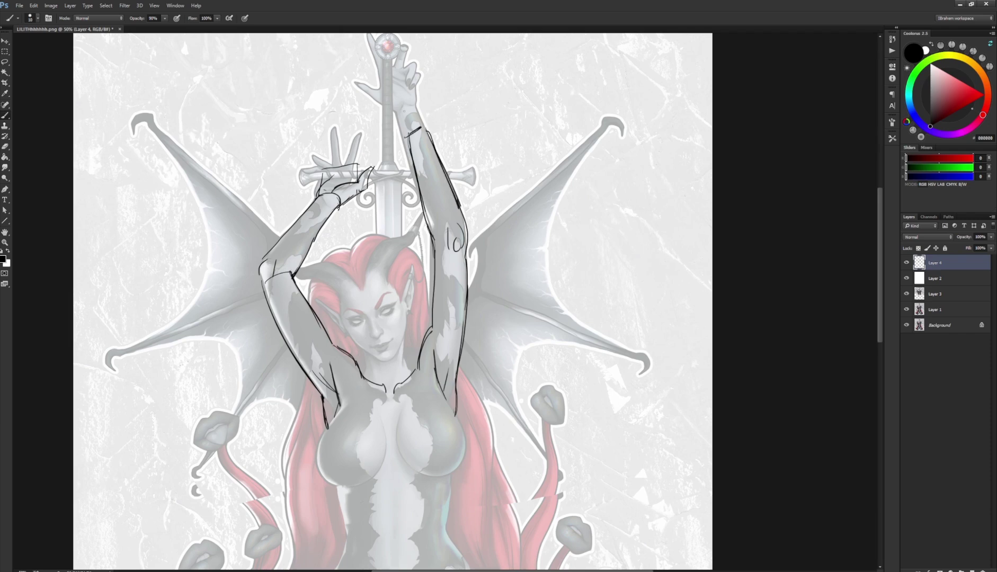
drag(406, 138, 425, 127)
drag(411, 90, 417, 114)
Step: Sketch the neck lines and the collarbone beside the straight arm, and refine the notch at the base of the throat
drag(435, 202, 455, 152)
mouse_move(405, 287)
mouse_down()
mouse_move(422, 253)
mouse_move(398, 309)
mouse_up()
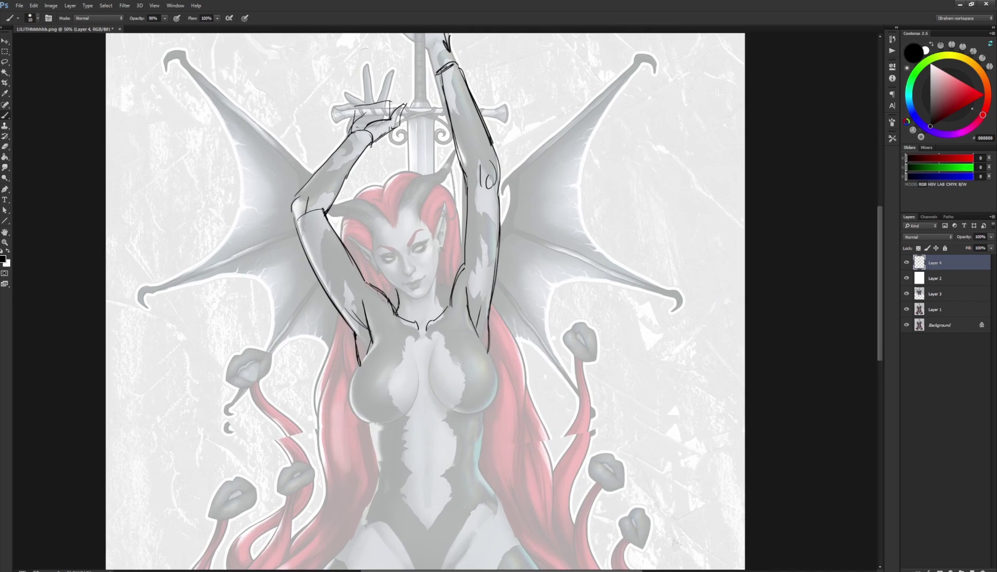
mouse_move(436, 276)
mouse_down()
mouse_move(444, 305)
mouse_move(453, 299)
mouse_move(423, 319)
mouse_move(416, 310)
mouse_move(460, 256)
mouse_up()
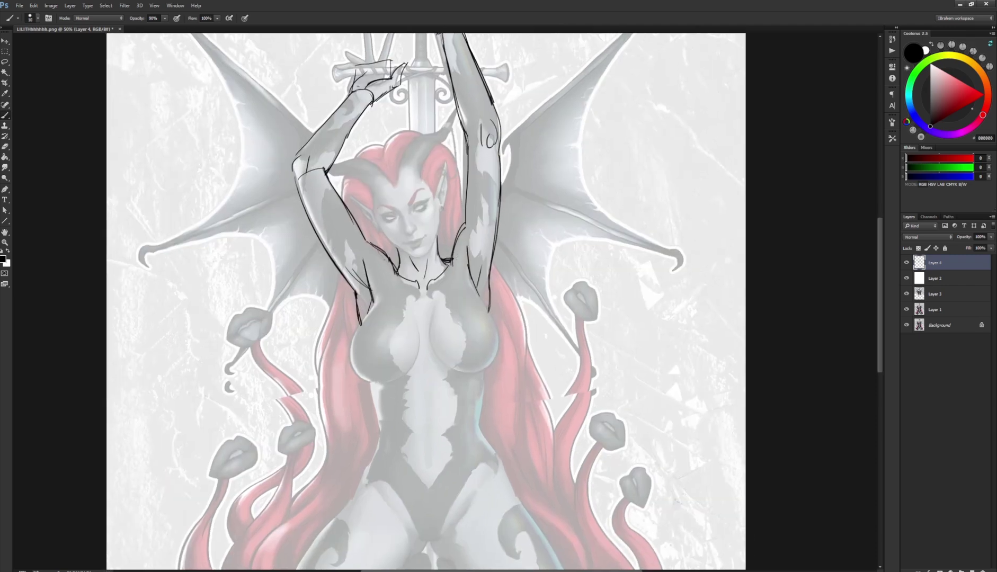
key(e)
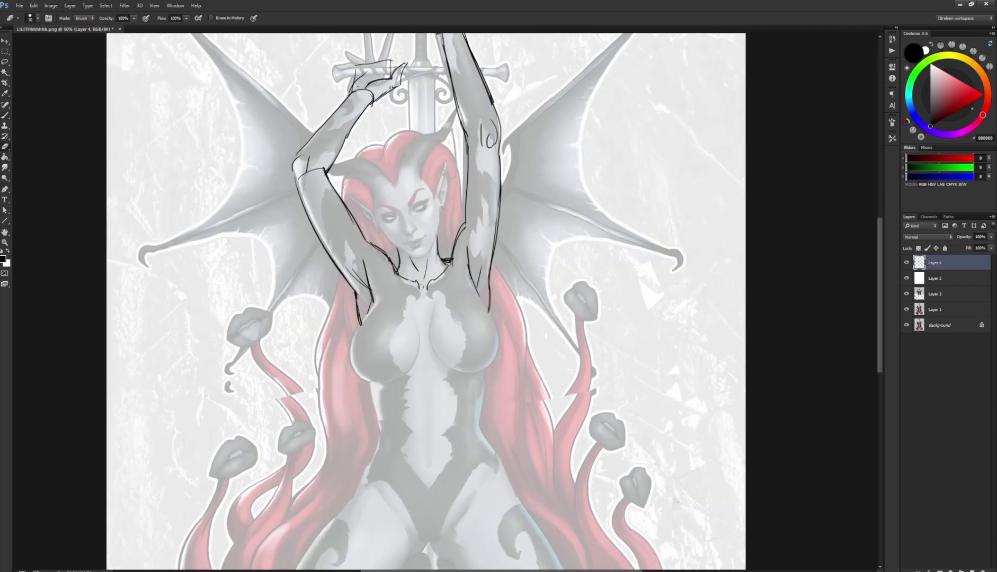
key(b)
mouse_move(421, 289)
mouse_down()
mouse_move(415, 281)
mouse_move(421, 295)
mouse_up()
Step: Outline the chest side below the straight arm and both sides of the waist, trimming the upper ends of the waist lines
mouse_move(491, 322)
mouse_down()
mouse_move(483, 363)
mouse_move(495, 270)
mouse_up()
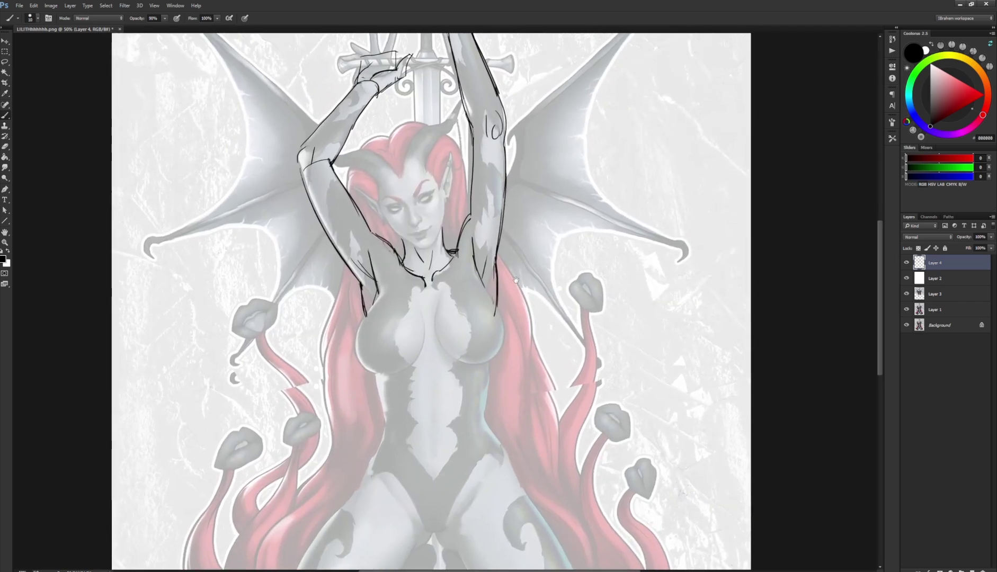
drag(491, 355, 482, 419)
drag(490, 379, 483, 422)
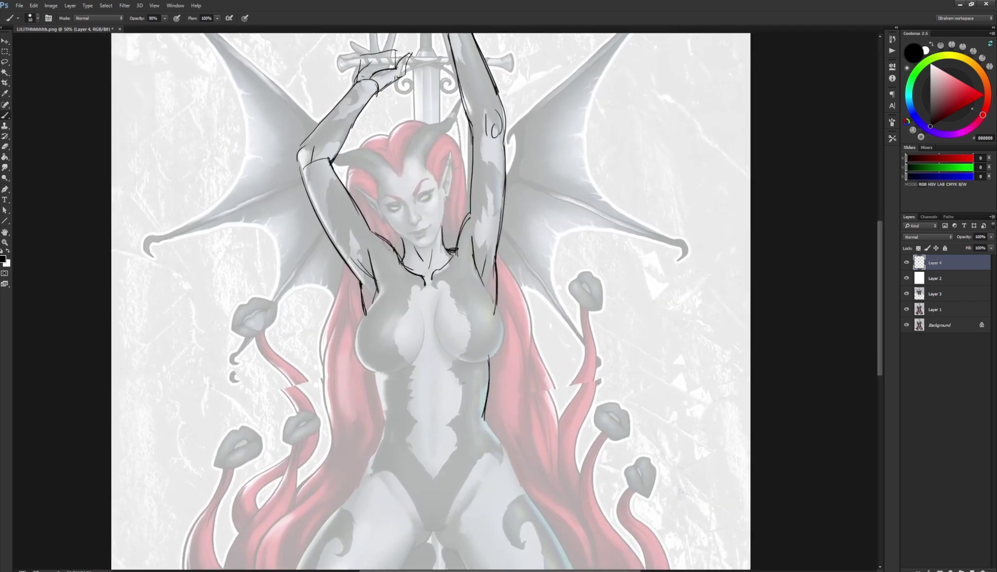
drag(381, 397, 388, 420)
drag(376, 364, 389, 424)
mouse_move(437, 306)
mouse_down()
mouse_move(425, 350)
mouse_move(426, 338)
mouse_up()
key(e)
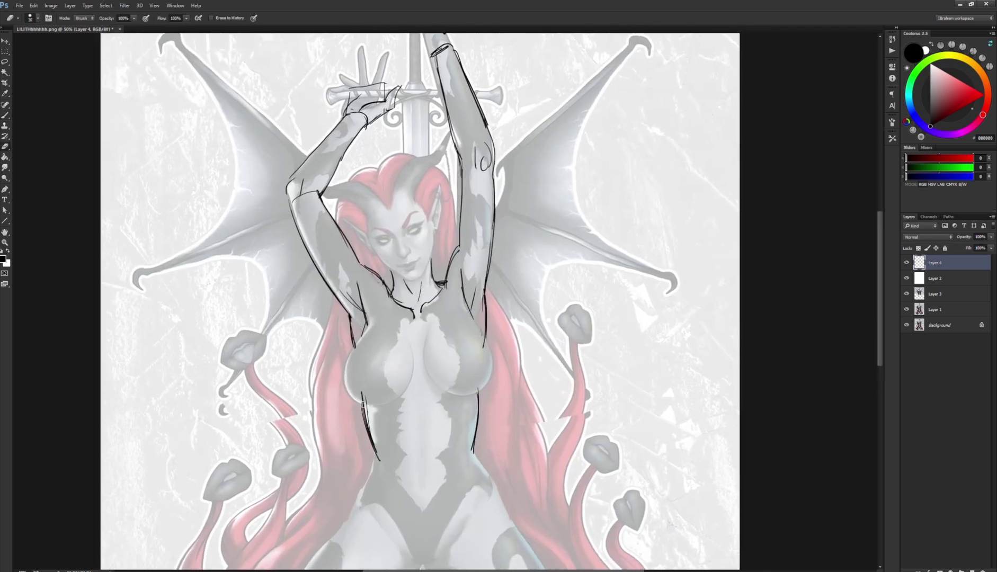
key(b)
key(e)
key(b)
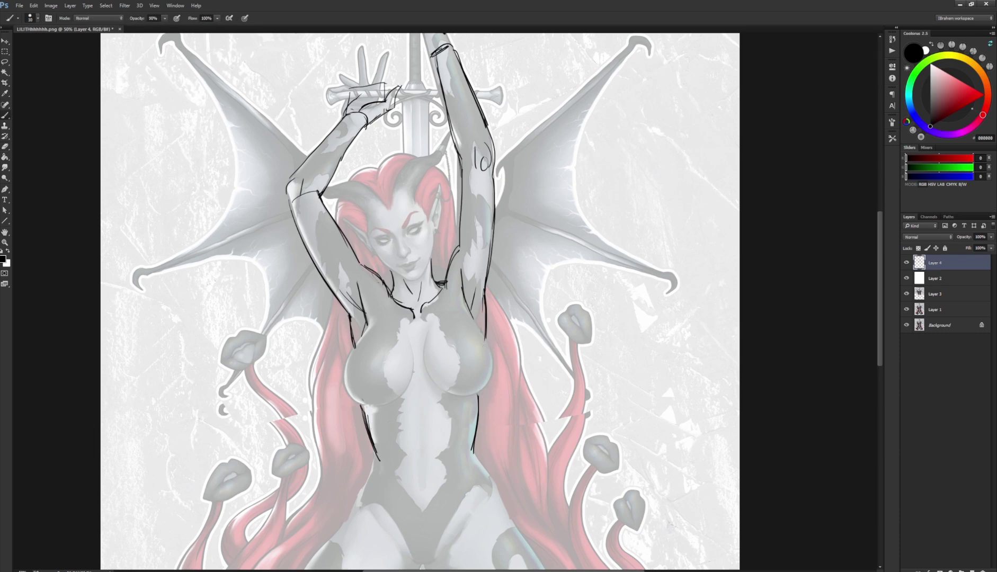
drag(408, 377, 431, 359)
key(ctrl+alt+z)
key(ctrl+alt+z)
key(ctrl+alt+z)
Step: Sketch the underside of the knee and the first inner-knee line on the leg below the bent arm, undoing stray strokes
drag(458, 309, 456, 96)
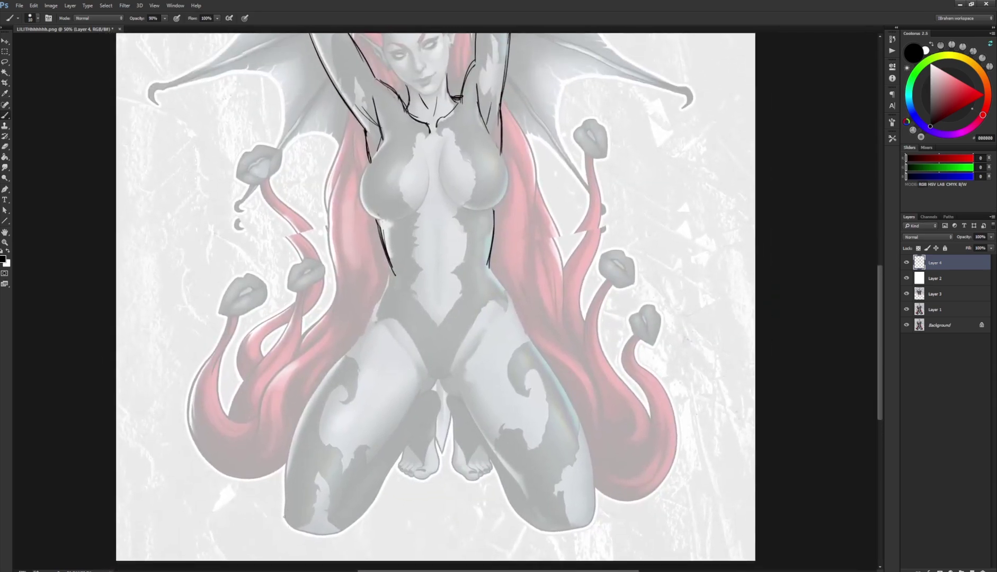
mouse_move(284, 506)
mouse_down()
mouse_move(284, 523)
mouse_move(307, 537)
mouse_move(323, 541)
mouse_move(338, 527)
mouse_up()
mouse_move(286, 508)
mouse_down()
mouse_move(287, 526)
mouse_move(327, 523)
mouse_move(325, 540)
mouse_move(350, 480)
mouse_move(427, 381)
mouse_up()
key(ctrl+z)
key(ctrl+z)
drag(333, 519, 363, 469)
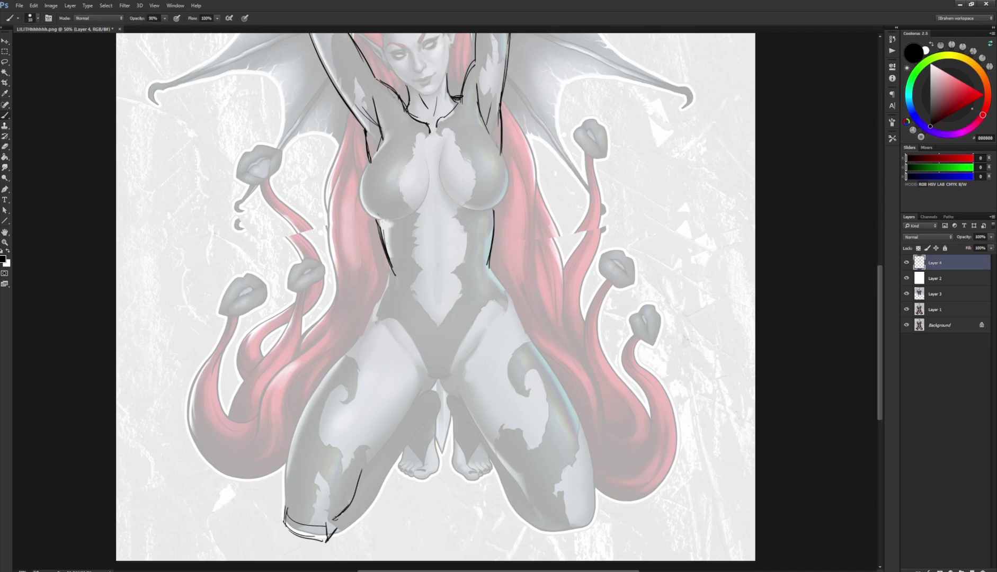
Step: Draw the inner thigh contour of the leg below the bent arm, from the knee up to the crotch
drag(317, 524, 342, 519)
drag(334, 454, 360, 503)
drag(361, 469, 339, 518)
key(e)
key(b)
mouse_move(361, 468)
mouse_down()
mouse_move(344, 511)
mouse_move(369, 464)
mouse_up()
drag(411, 406, 385, 441)
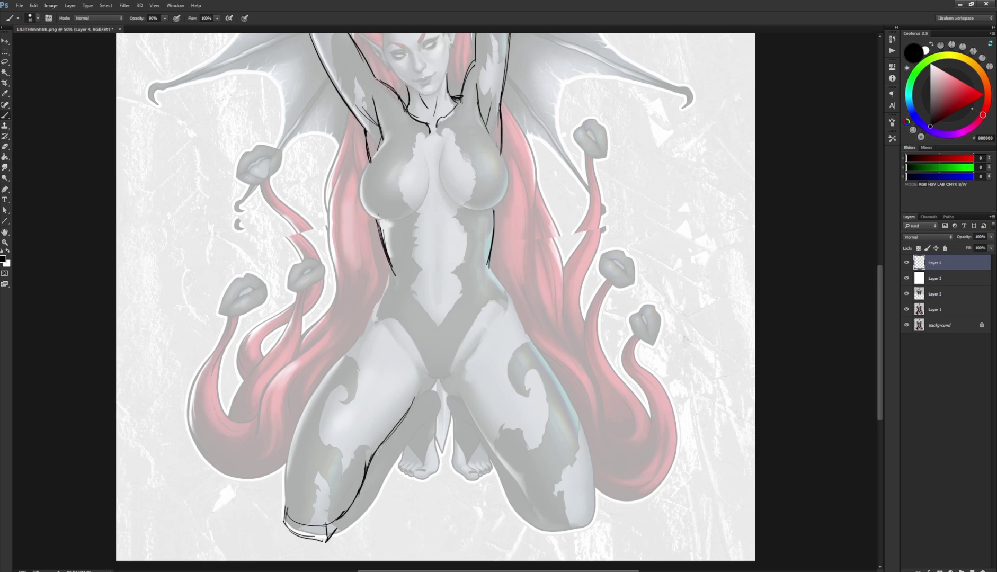
mouse_move(418, 387)
mouse_down()
mouse_move(382, 450)
mouse_move(414, 394)
mouse_up()
drag(394, 435, 381, 450)
Step: Outline the same leg's outer thigh from knee to hip, and the lower leg behind the inner thigh up to the crotch
mouse_move(286, 512)
mouse_down()
mouse_move(283, 475)
mouse_move(298, 430)
mouse_up()
mouse_move(284, 490)
mouse_down()
mouse_move(360, 339)
mouse_move(302, 428)
mouse_up()
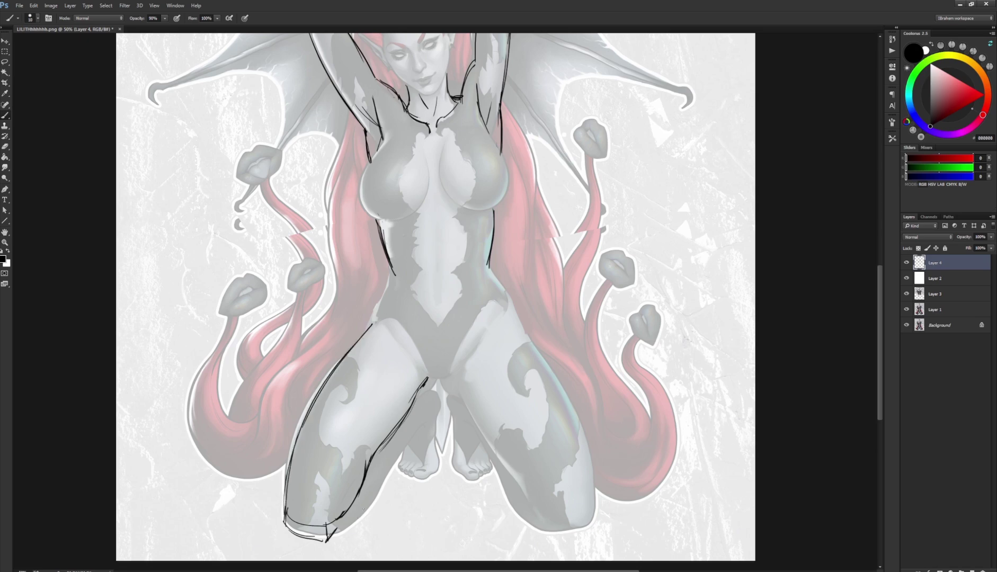
mouse_move(332, 536)
mouse_down()
mouse_move(365, 518)
mouse_move(342, 532)
mouse_move(368, 515)
mouse_move(420, 419)
mouse_up()
drag(395, 451, 441, 376)
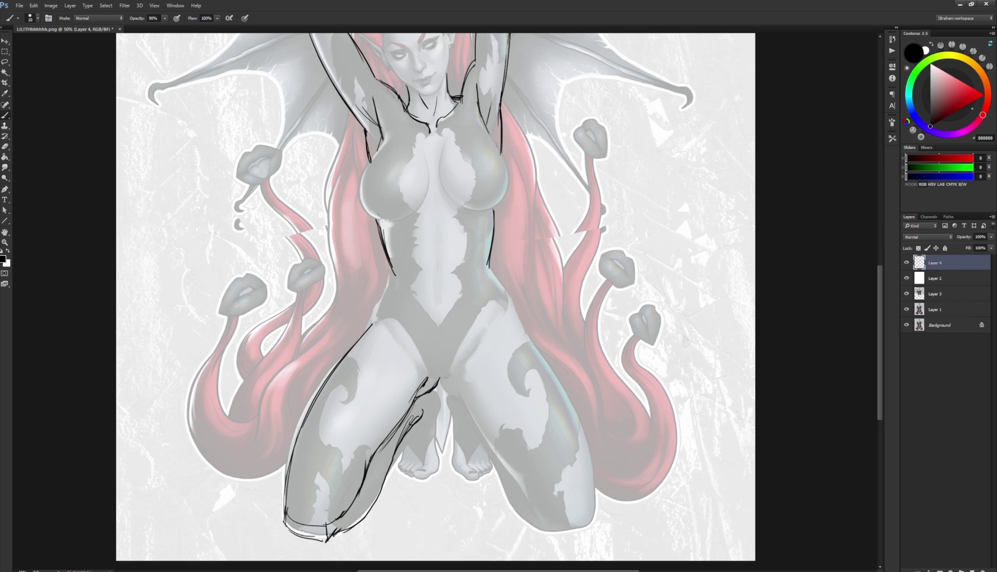
Step: Sketch the short crotch line and outline the foot behind the same leg, including its heel, sole and toes
mouse_move(427, 379)
mouse_down()
mouse_move(450, 376)
mouse_move(436, 459)
mouse_move(435, 418)
mouse_up()
key(e)
key(e)
key(b)
key(ctrl+plus)
scroll(444, 400, down, 3)
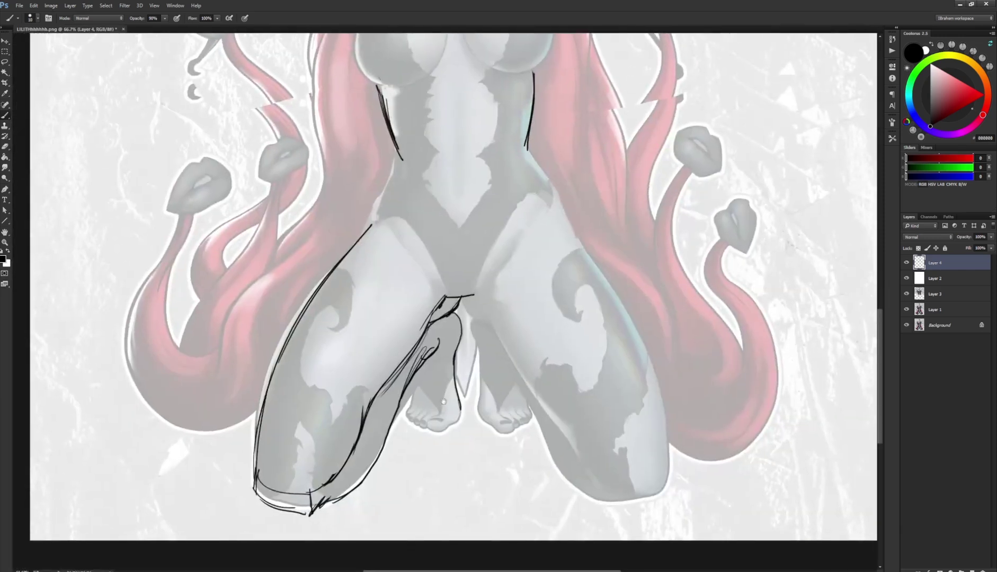
drag(444, 401, 408, 412)
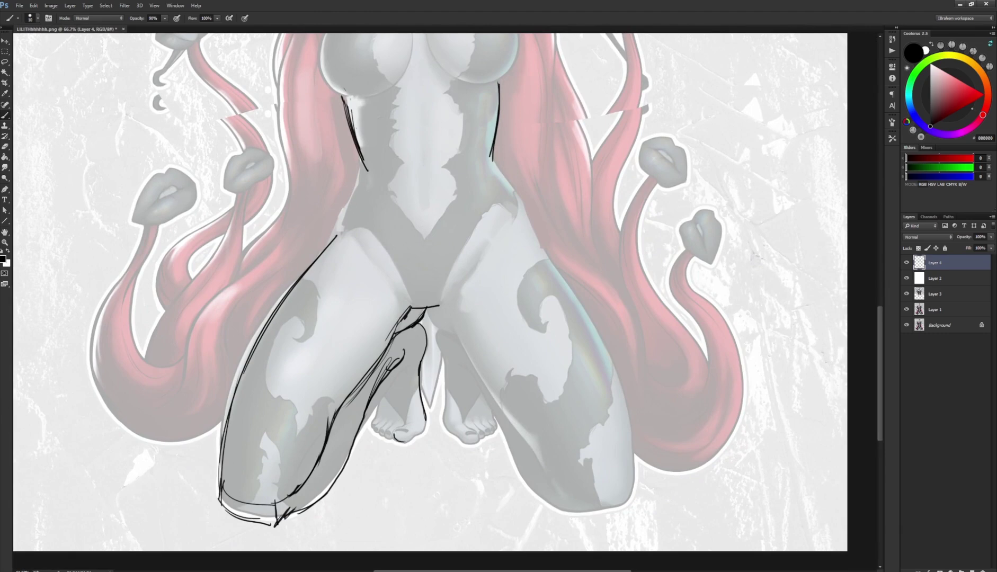
mouse_move(407, 441)
mouse_down()
mouse_move(424, 431)
mouse_move(406, 432)
mouse_up()
drag(396, 423, 384, 440)
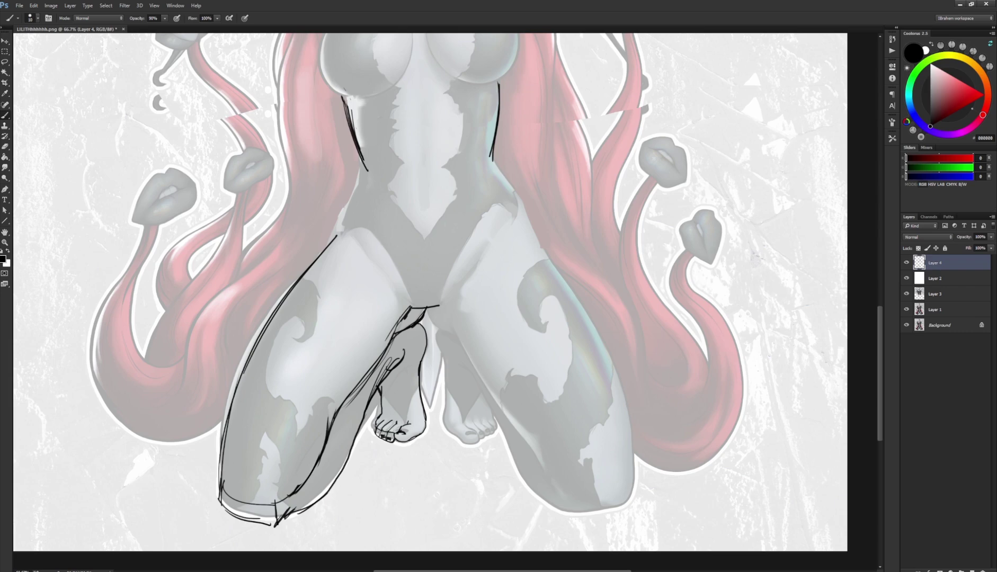
Step: Clean up and reinforce the sketch lines between the inner thigh and lower leg of the outlined leg
mouse_move(488, 368)
mouse_down()
mouse_move(406, 397)
mouse_move(434, 385)
mouse_move(433, 396)
mouse_move(509, 352)
mouse_move(525, 359)
mouse_up()
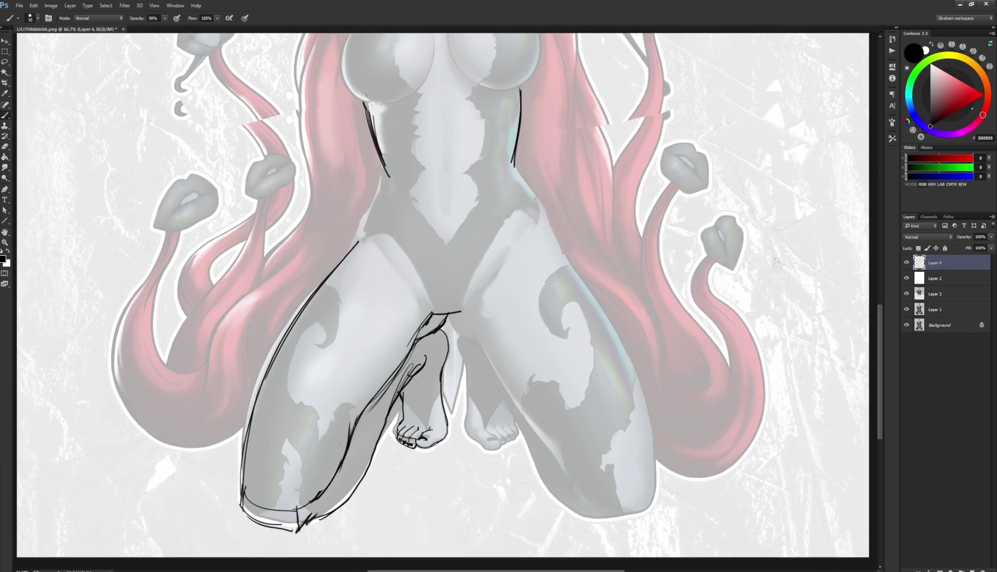
drag(306, 504, 355, 423)
key(e)
mouse_move(324, 514)
mouse_down()
mouse_move(345, 500)
mouse_move(309, 520)
mouse_move(350, 491)
mouse_move(403, 378)
mouse_move(378, 437)
mouse_up()
key(b)
key(e)
key(b)
mouse_move(400, 402)
mouse_down()
mouse_move(382, 417)
mouse_move(418, 368)
mouse_up()
Step: Mark the navel with a short vertical line and extend the waist contour on the bent arm's side down to the hip
drag(479, 322, 432, 468)
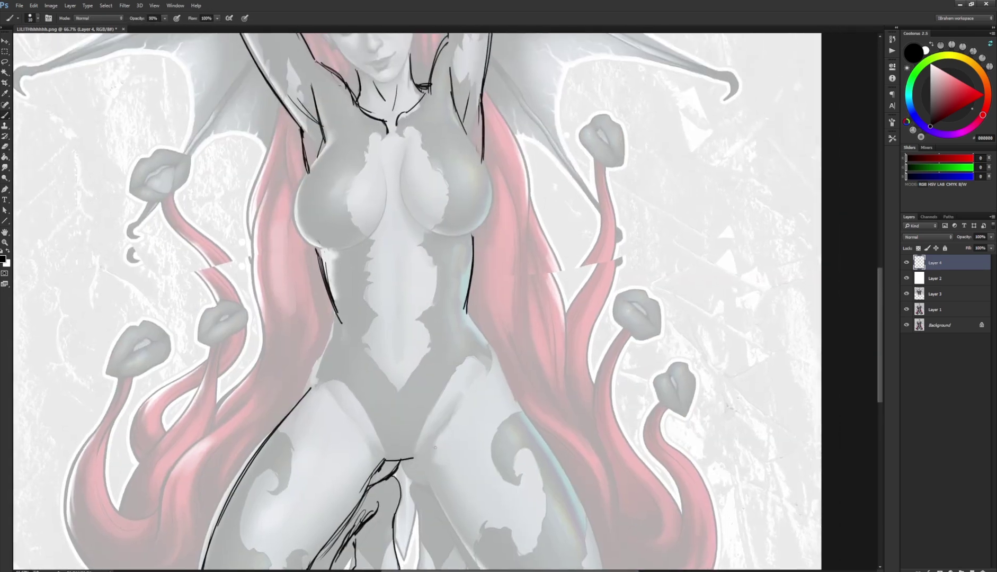
drag(398, 352, 411, 406)
scroll(444, 360, up, 5)
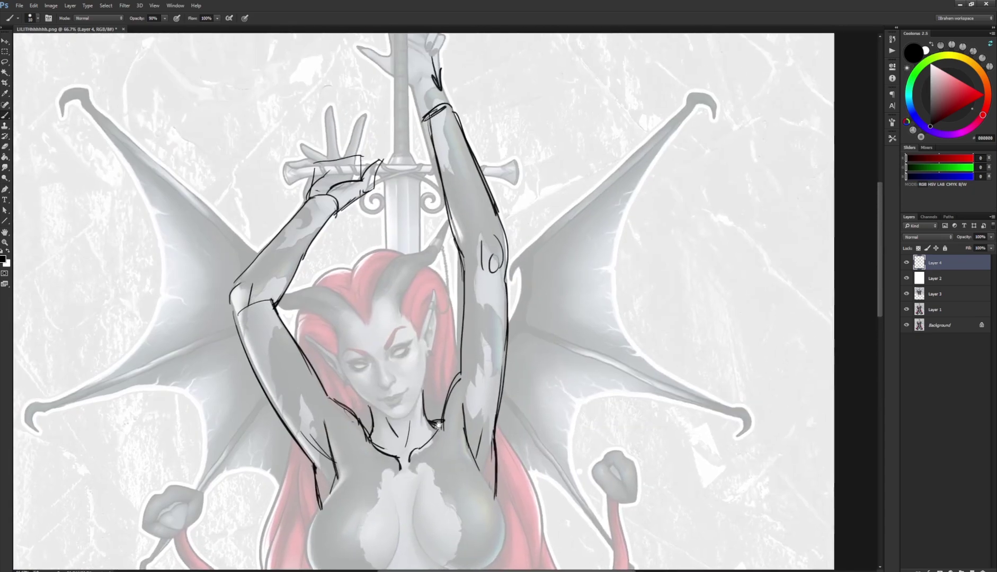
drag(439, 425, 426, 179)
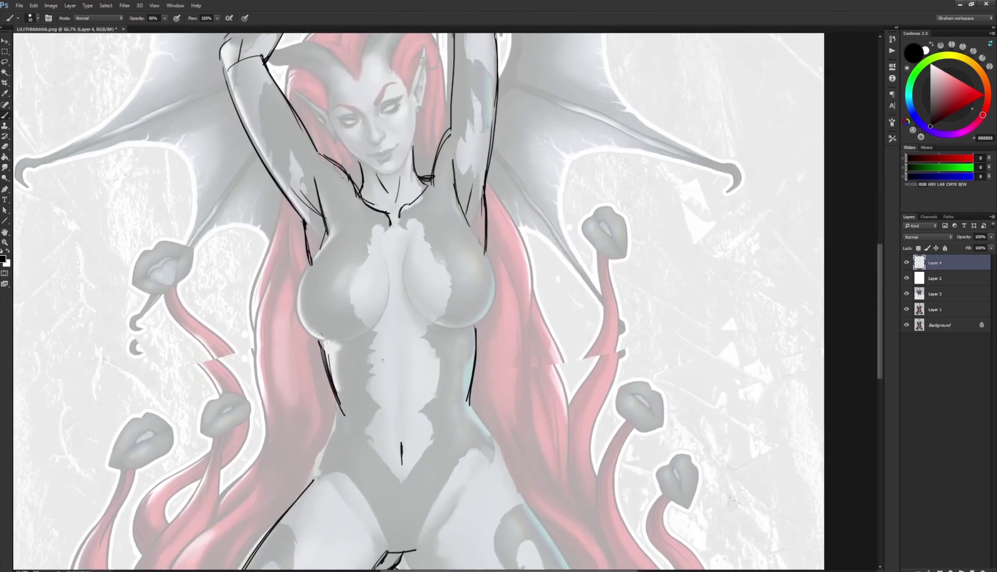
key(ctrl+minus)
drag(406, 463, 379, 416)
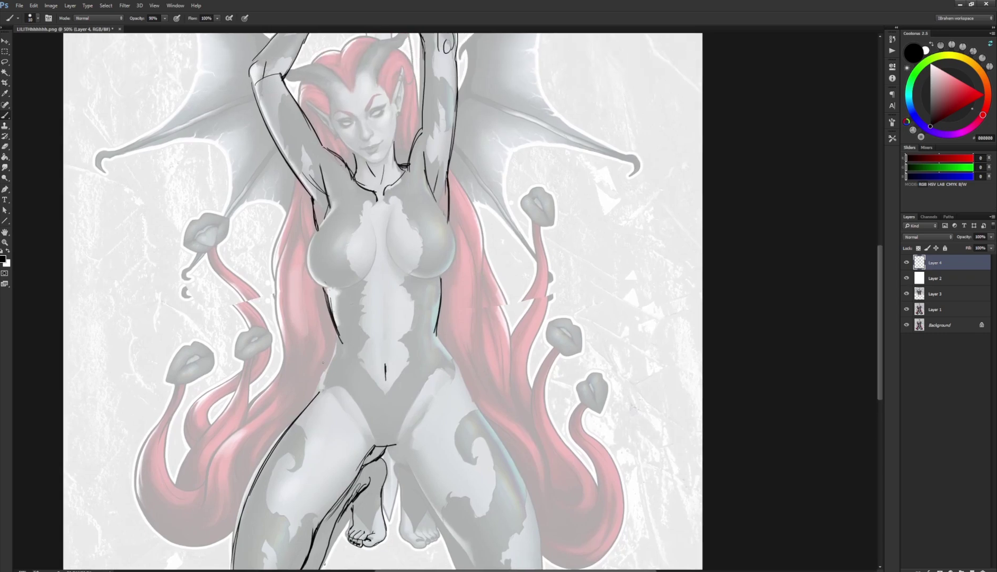
mouse_move(324, 388)
mouse_down()
mouse_move(381, 215)
mouse_move(373, 235)
mouse_up()
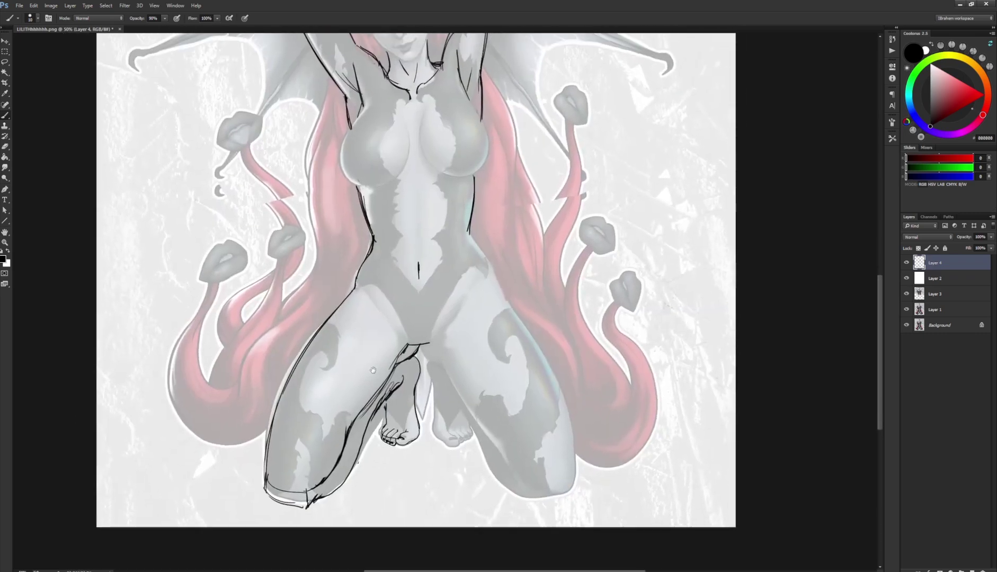
Step: Add a contour line within the outlined thigh and mark the hip creases at the top of both thighs
drag(373, 370, 330, 453)
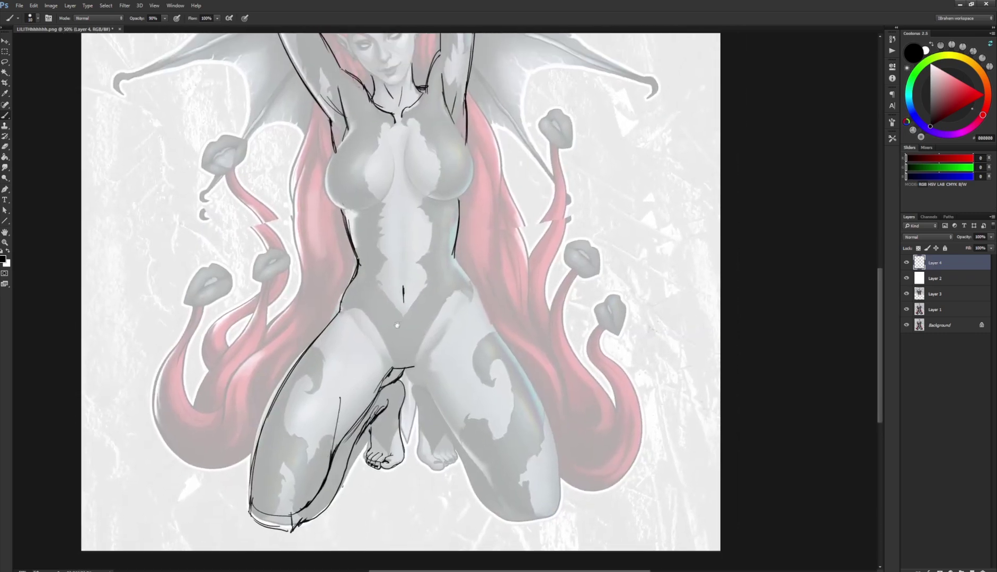
drag(394, 348, 387, 364)
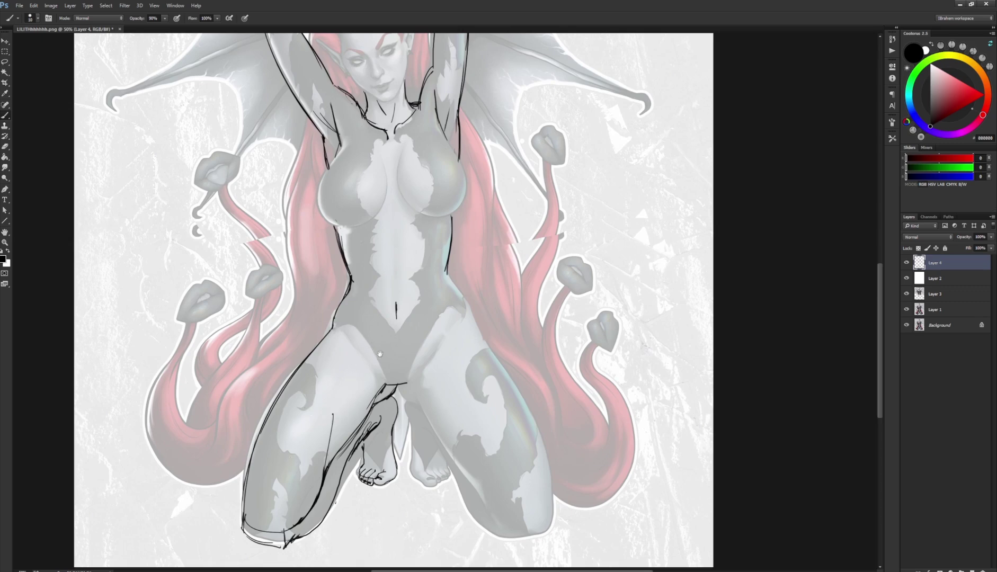
drag(380, 353, 352, 393)
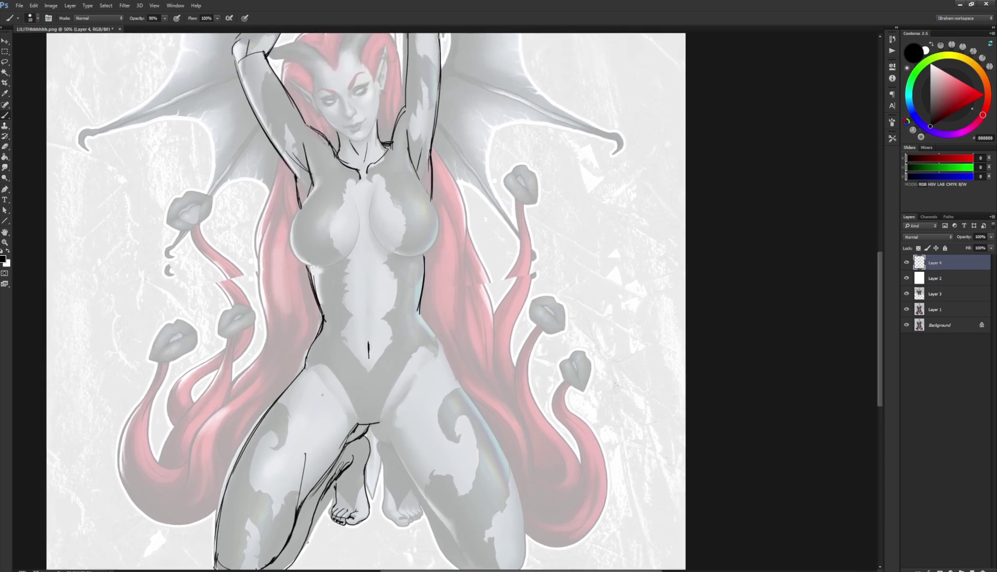
drag(316, 367, 334, 390)
mouse_move(430, 361)
mouse_down()
mouse_move(414, 384)
mouse_move(417, 443)
mouse_up()
drag(470, 332, 463, 404)
drag(382, 318, 407, 374)
drag(412, 321, 409, 266)
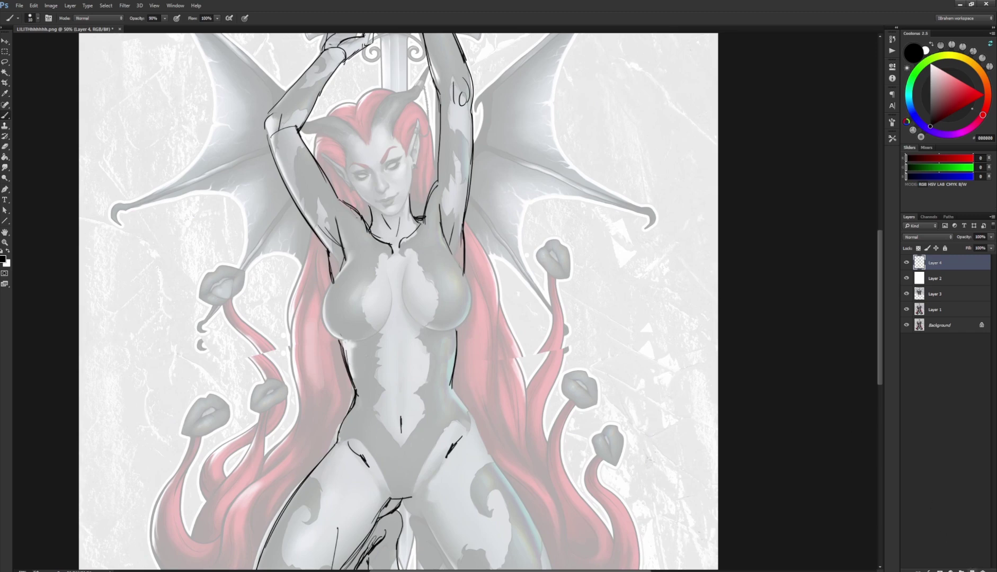
Step: Create a new layer and trace curled suit edges over the breast on the bent arm's side and around the abdomen opening
click(973, 571)
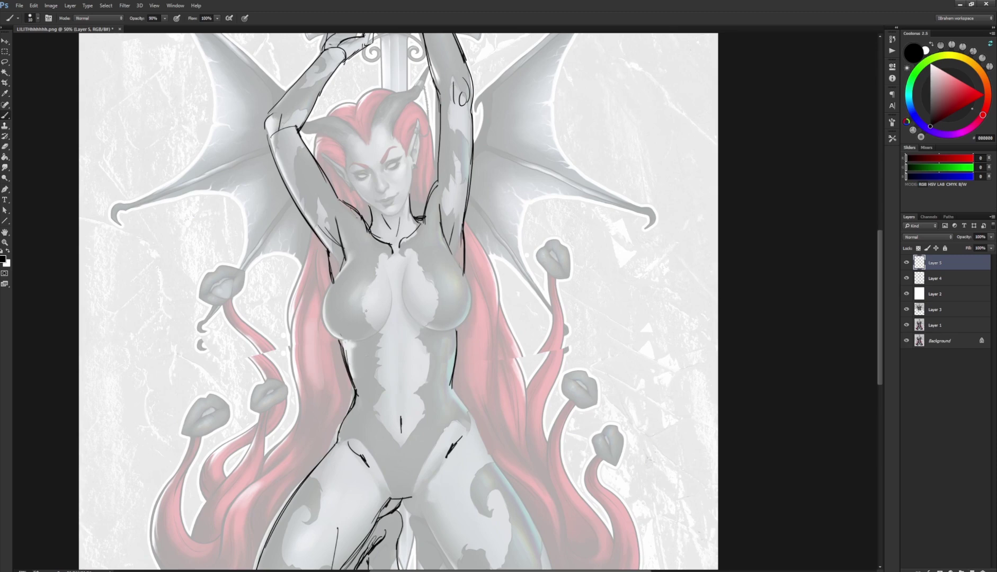
mouse_move(370, 320)
mouse_down()
mouse_move(362, 292)
mouse_move(388, 253)
mouse_up()
mouse_move(372, 328)
mouse_down()
mouse_move(375, 309)
mouse_move(387, 322)
mouse_move(371, 334)
mouse_move(382, 326)
mouse_up()
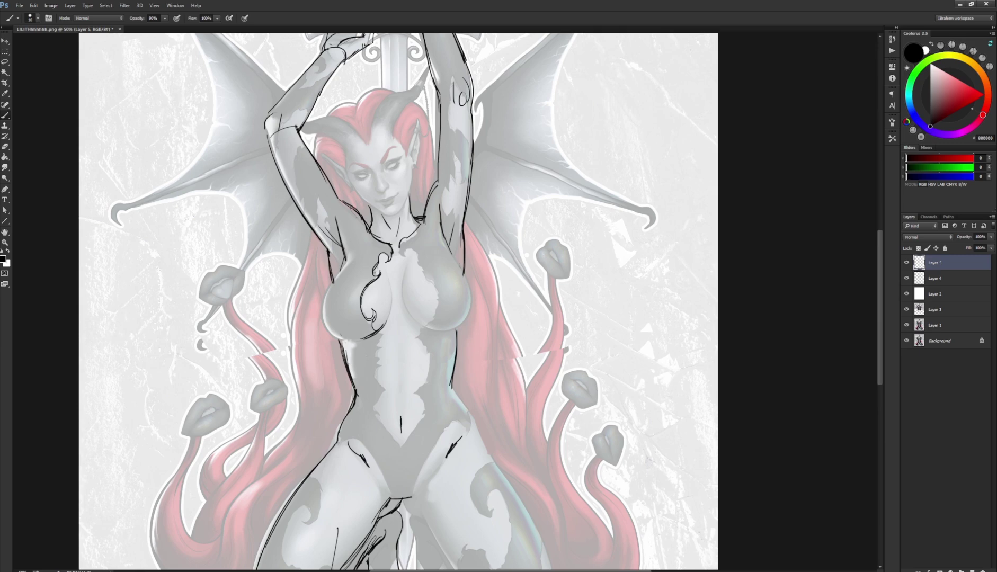
mouse_move(381, 333)
mouse_down()
mouse_move(379, 408)
mouse_move(396, 438)
mouse_move(414, 446)
mouse_move(407, 455)
mouse_move(424, 417)
mouse_up()
mouse_move(404, 458)
mouse_down()
mouse_move(422, 421)
mouse_move(426, 393)
mouse_move(407, 385)
mouse_move(429, 377)
mouse_move(419, 351)
mouse_move(429, 317)
mouse_up()
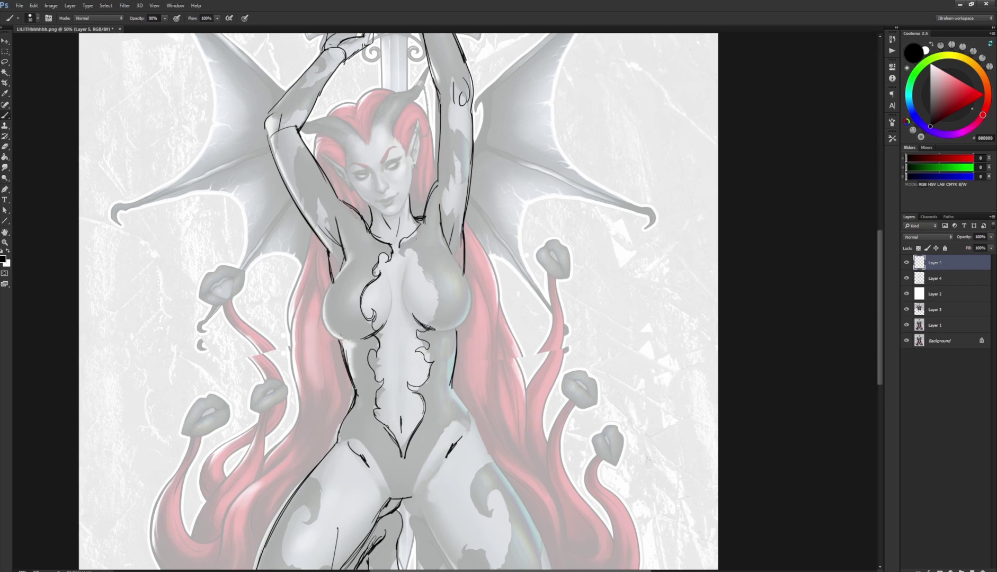
Step: Trace the curled suit edge over the breast on the straight arm's side, and outline the suit edges at both hips
mouse_move(419, 265)
mouse_down()
mouse_move(441, 295)
mouse_move(428, 329)
mouse_up()
key(e)
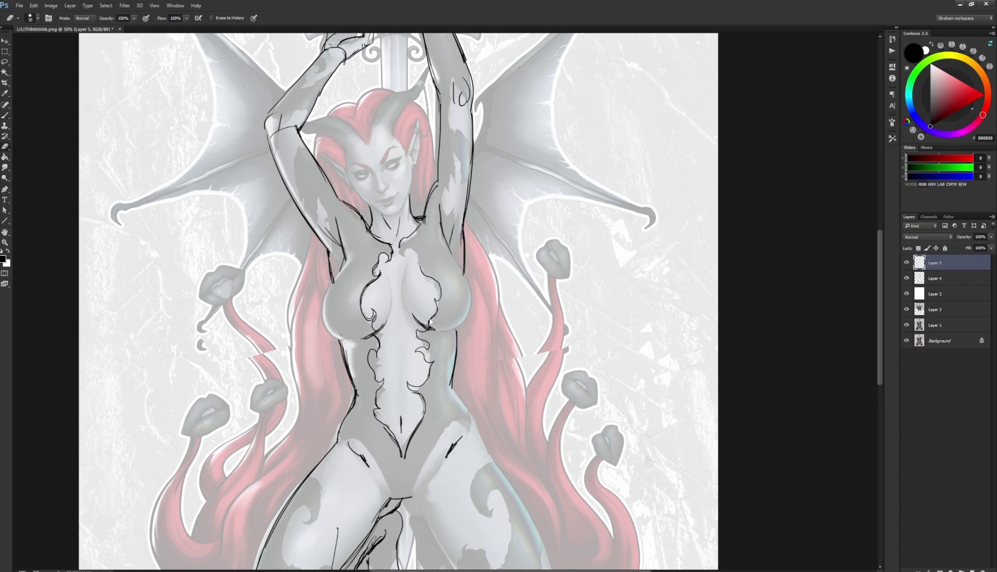
key(b)
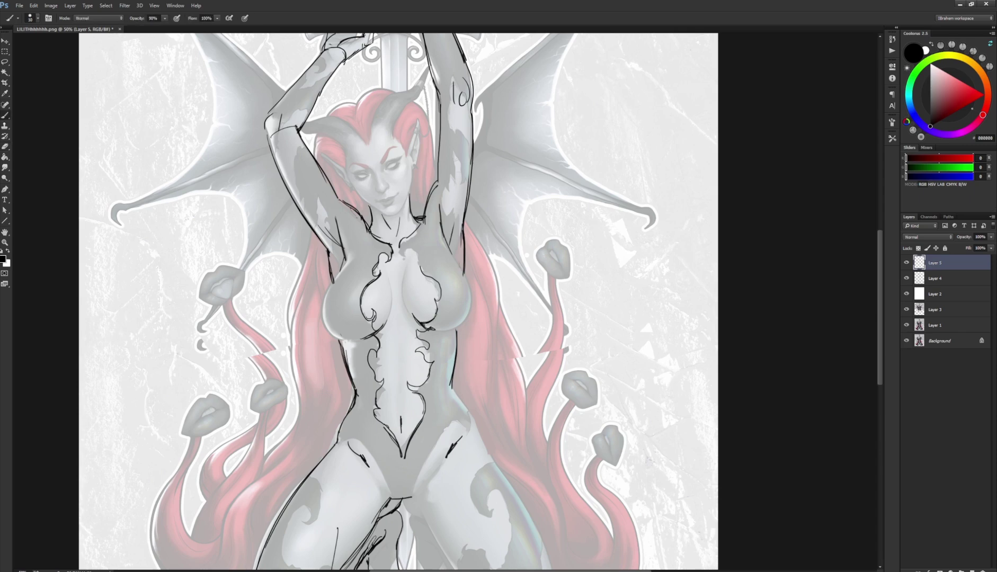
mouse_move(404, 260)
mouse_down()
mouse_move(408, 248)
mouse_move(419, 266)
mouse_move(401, 255)
mouse_up()
drag(386, 404, 372, 287)
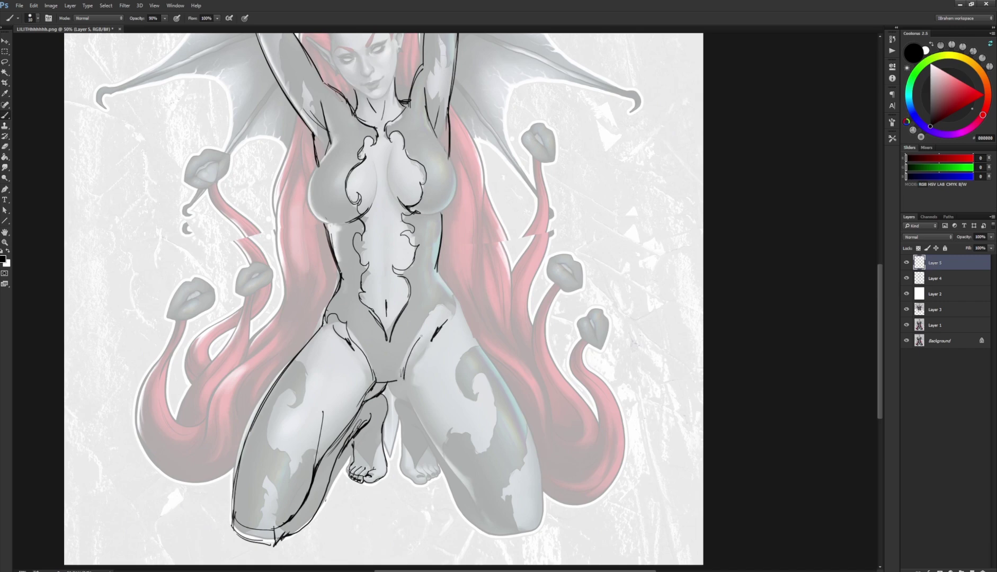
scroll(381, 302, up, 5)
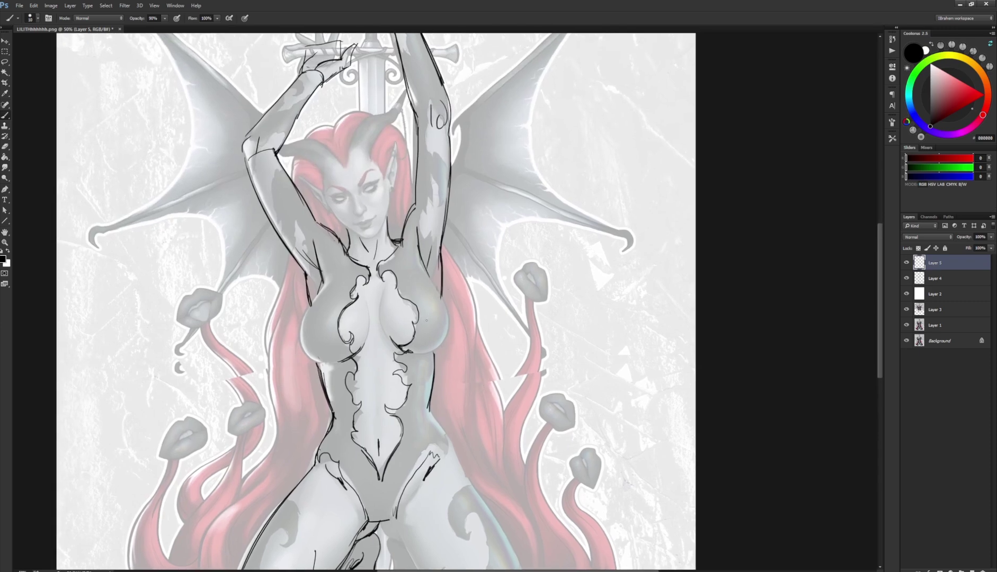
drag(473, 367, 486, 407)
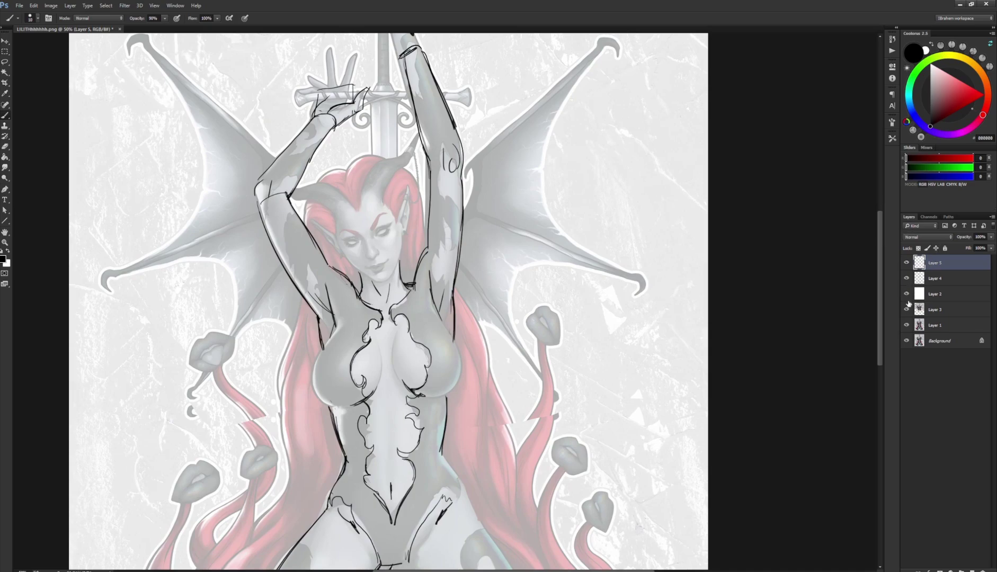
Step: Hide Layer 5, Layer 4 and the white Layer 2, and make Layer 3 active for painting
drag(906, 263, 906, 294)
click(930, 298)
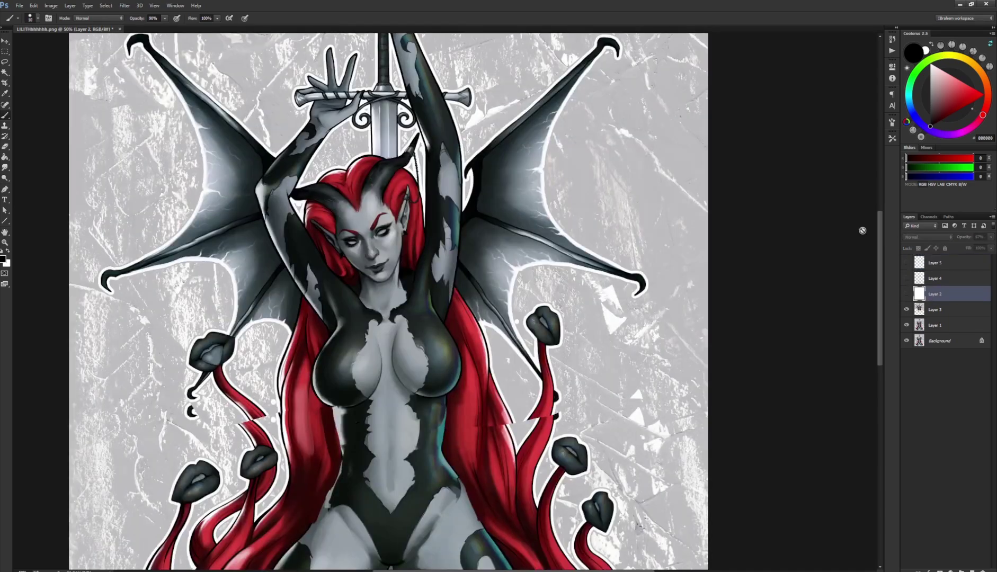
click(934, 309)
key(ctrl+plus)
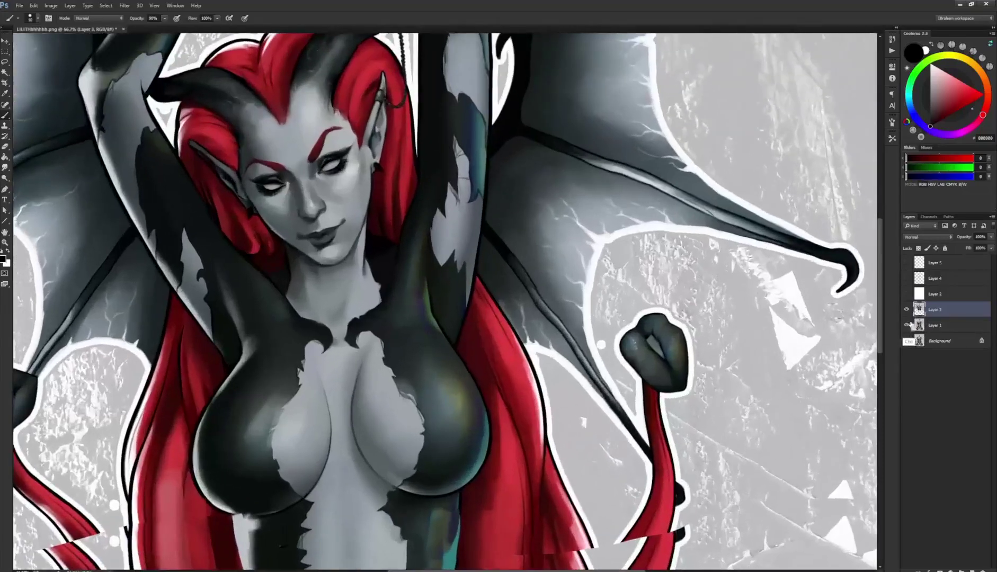
Step: Choose a brush tool preset with 70% opacity for painting the skin
key(F5)
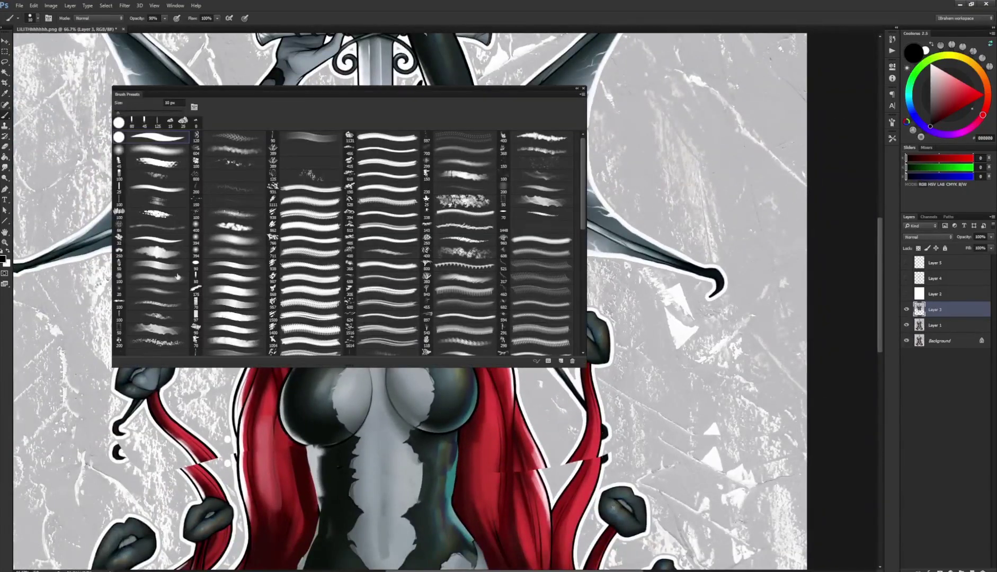
key(F5)
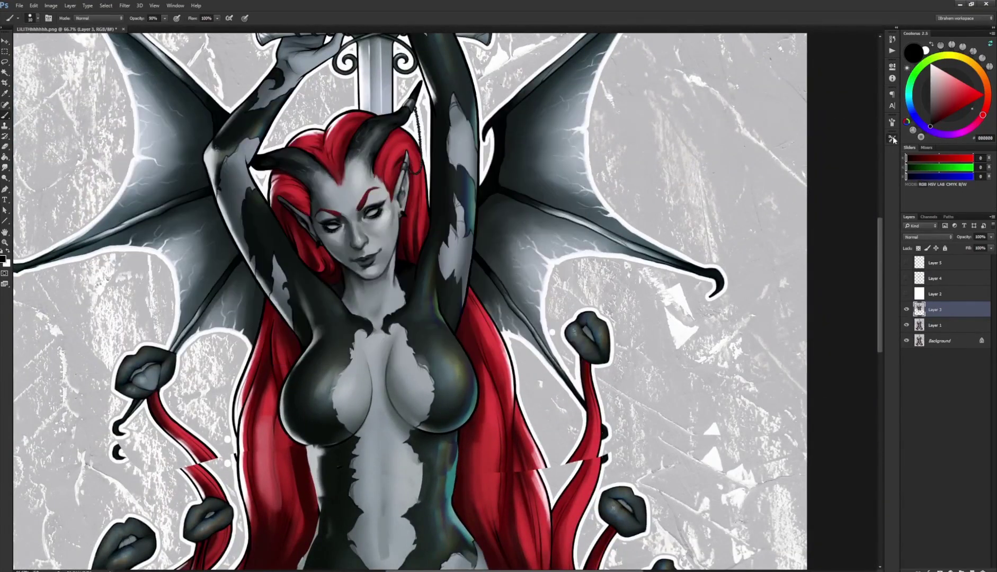
click(892, 139)
click(837, 142)
click(892, 139)
Step: Repaint the exposed skin of the breast on the straight arm's side with sampled greys, shading it toward the cleavage
key(alt)
alt+click(385, 366)
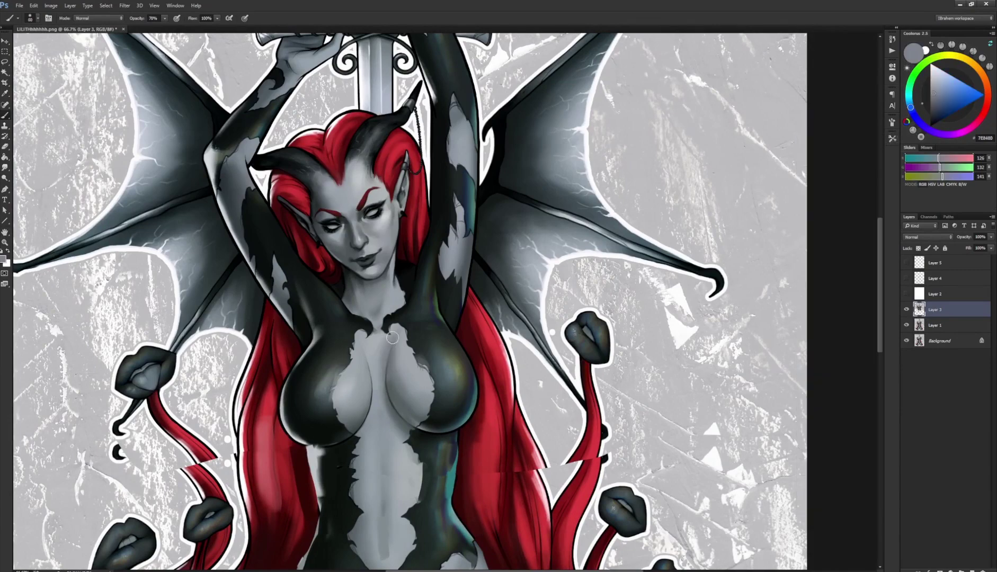
alt+click(385, 396)
alt+click(396, 392)
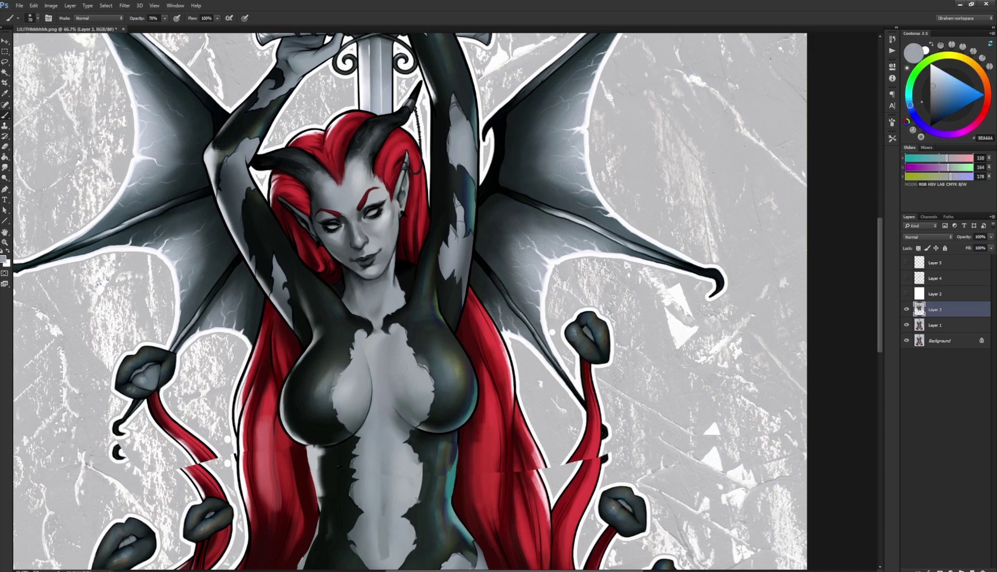
alt+click(402, 430)
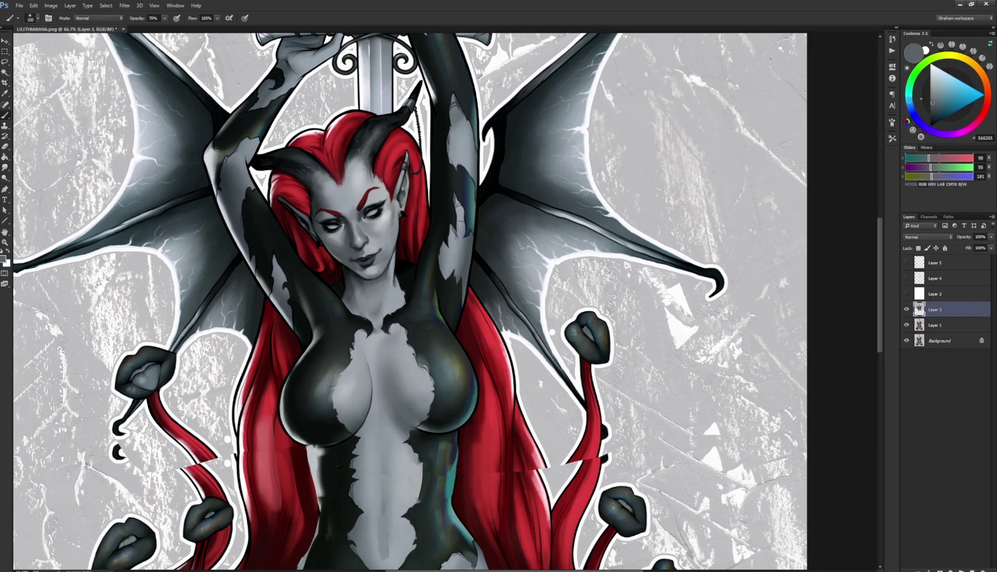
alt+click(414, 402)
alt+click(385, 446)
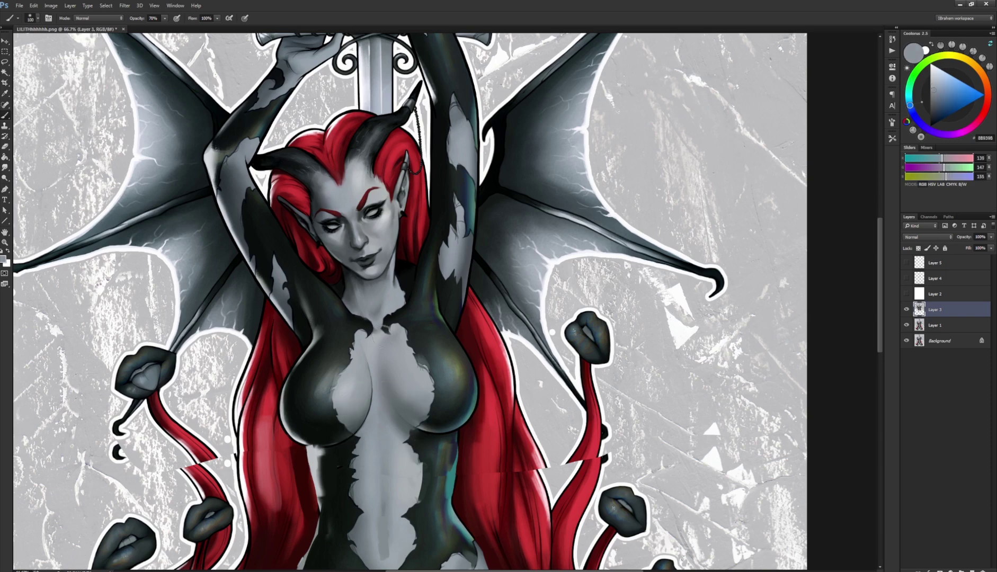
Step: Paint over the dark inner contour of the breast on the bent arm's side and lighten its skin with sampled greys
alt+click(354, 409)
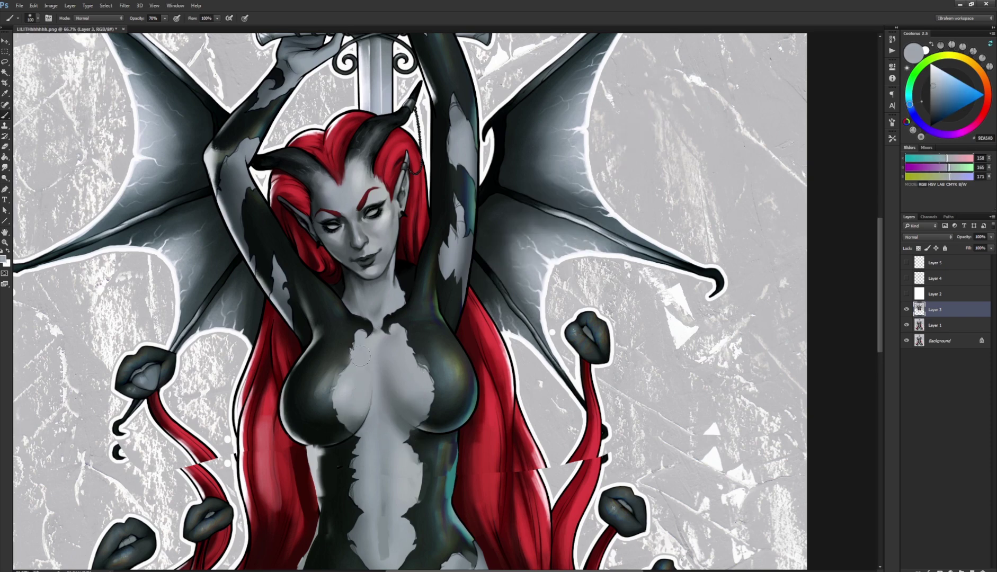
alt+click(363, 408)
drag(347, 429, 363, 421)
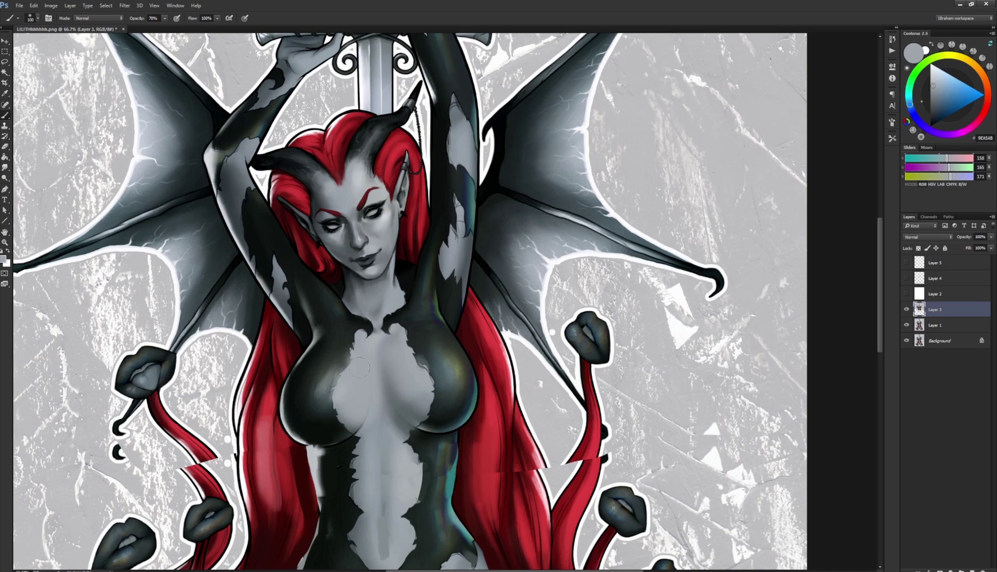
alt+click(368, 310)
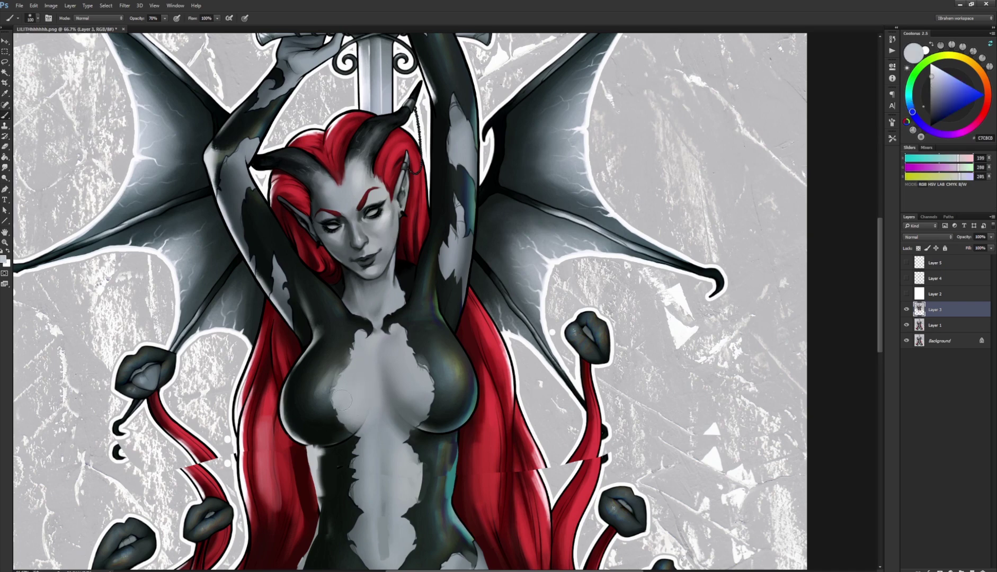
mouse_move(342, 400)
mouse_down()
mouse_move(355, 362)
mouse_move(355, 410)
mouse_up()
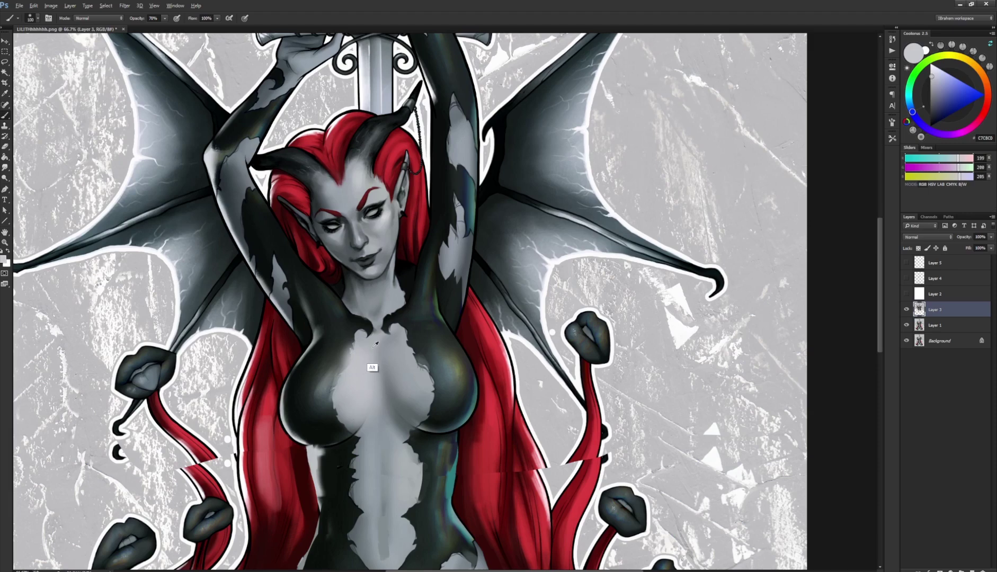
alt+click(374, 367)
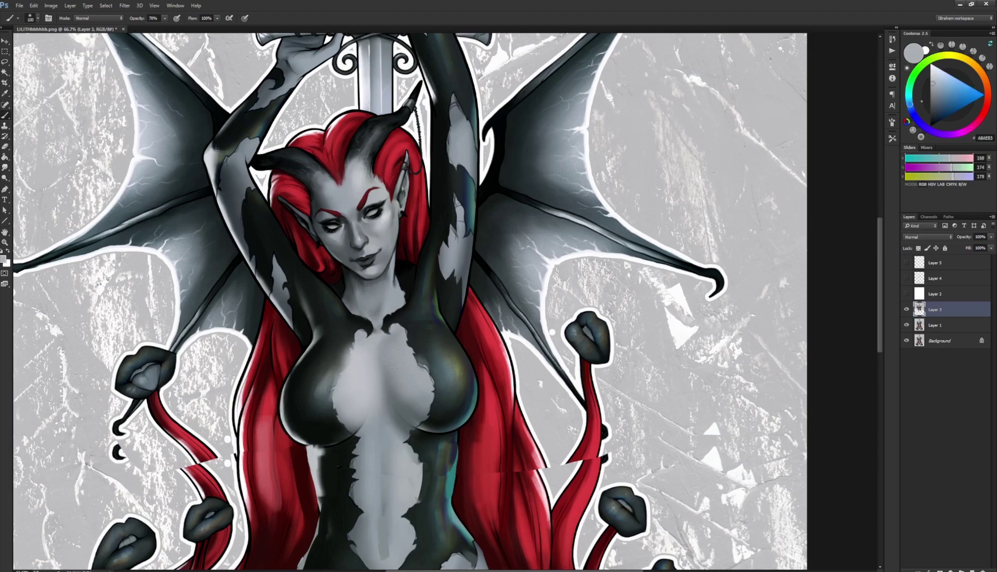
alt+click(386, 428)
alt+click(349, 404)
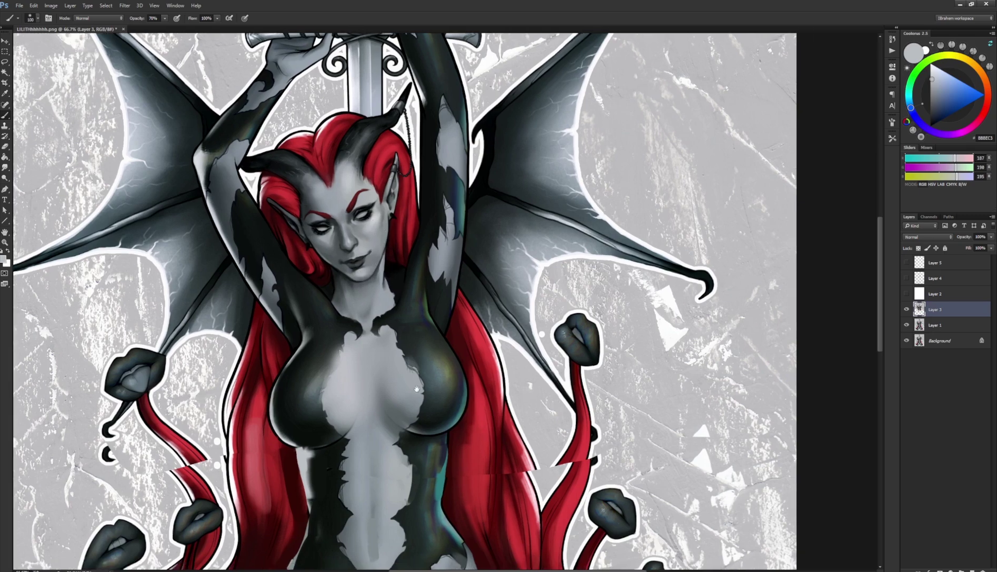
Step: Refine the skin shading and suit edge on the straight arm's side breast and across the cleavage with sampled greys
key(alt)
alt+click(400, 380)
alt+click(405, 411)
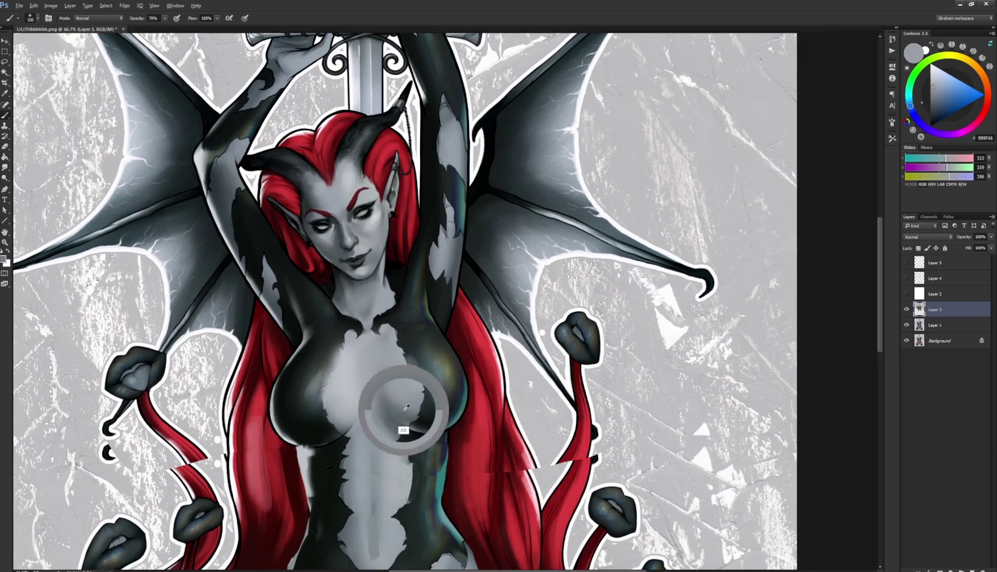
alt+click(405, 412)
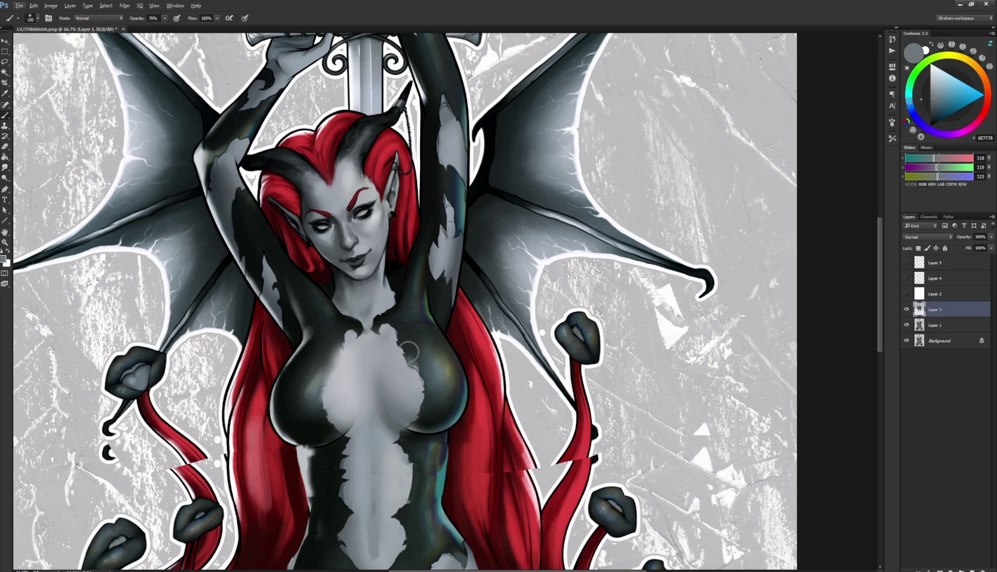
alt+click(369, 365)
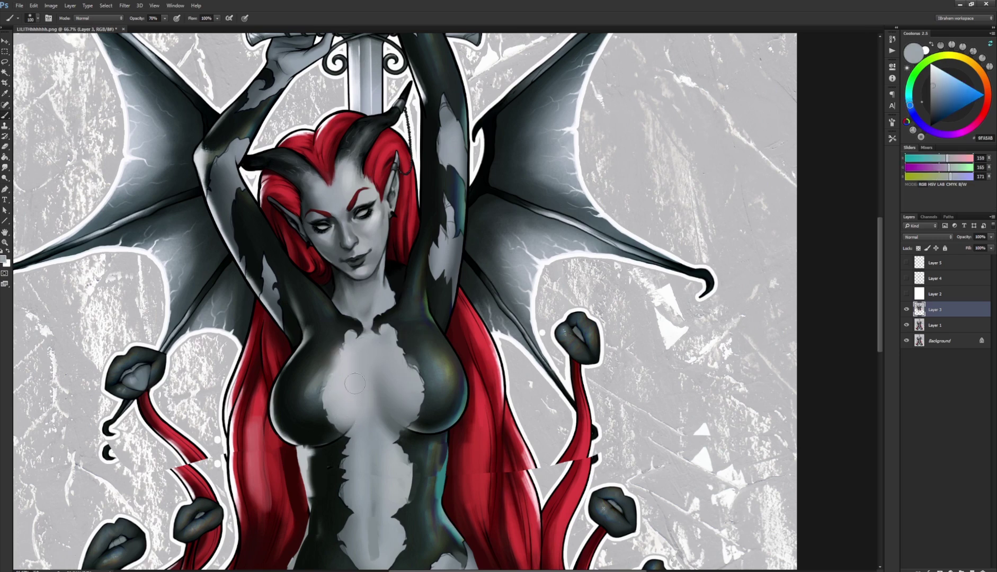
alt+click(360, 413)
Step: Lasso the breast on the bent arm's side, shade its lower inner edge inside the selection, and deselect
key(l)
mouse_move(341, 439)
mouse_down()
mouse_move(360, 424)
mouse_move(347, 322)
mouse_move(286, 480)
mouse_up()
key(b)
alt+click(376, 403)
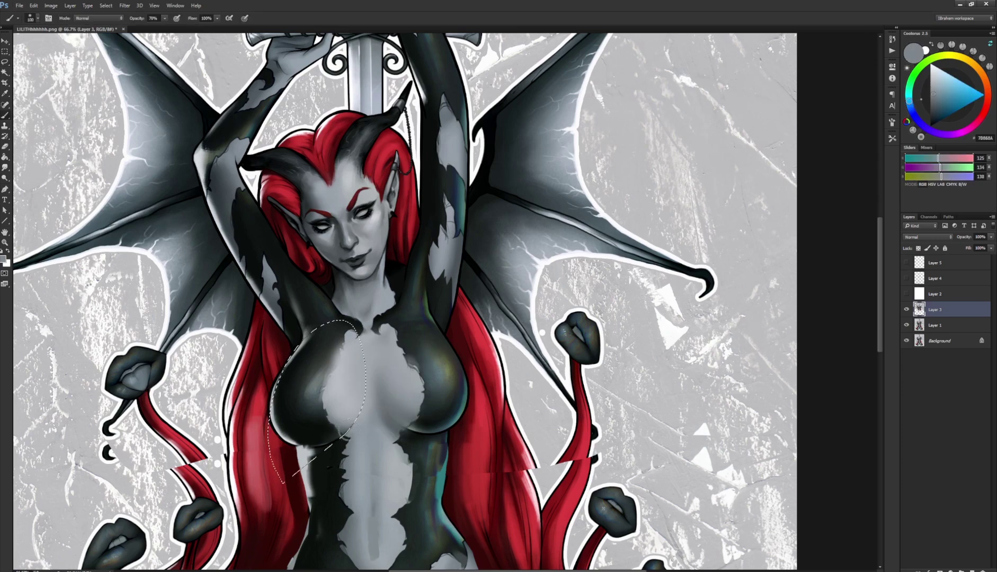
drag(330, 428, 352, 400)
alt+click(387, 422)
alt+click(340, 394)
key(ctrl+d)
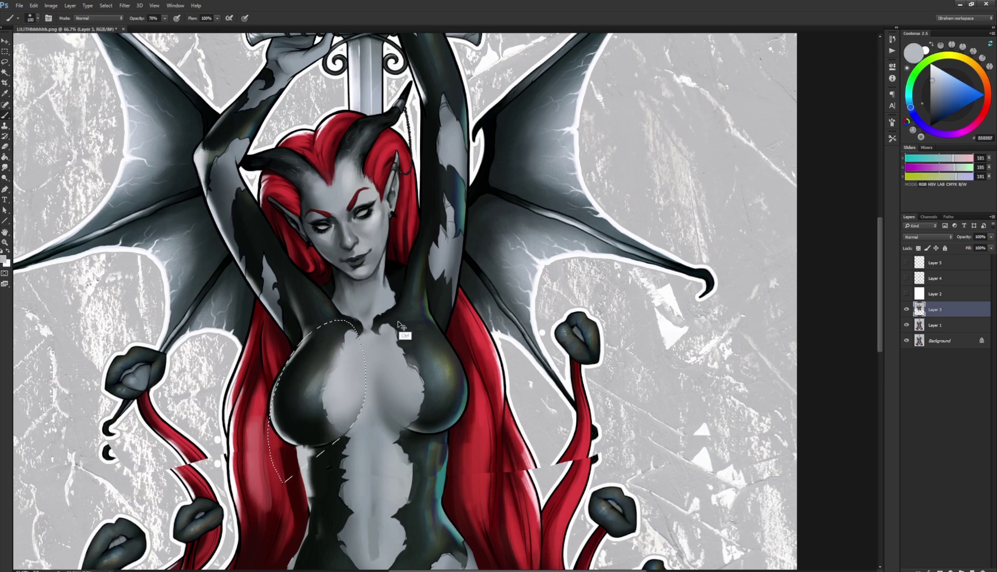
Step: Sample a mid-grey skin tone and choose a different brush preset for the finer body painting
alt+click(362, 371)
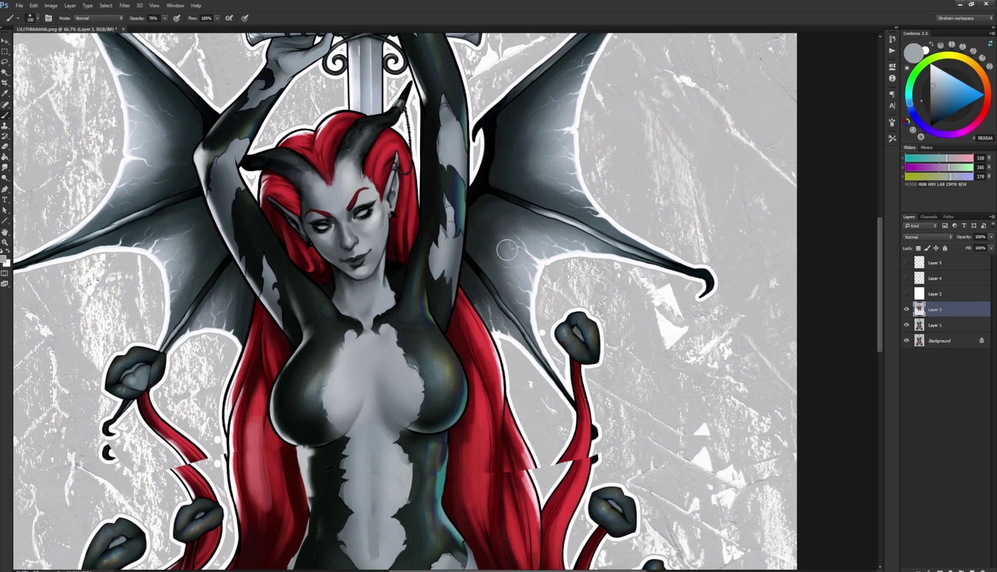
scroll(507, 250, down, 2)
key(F5)
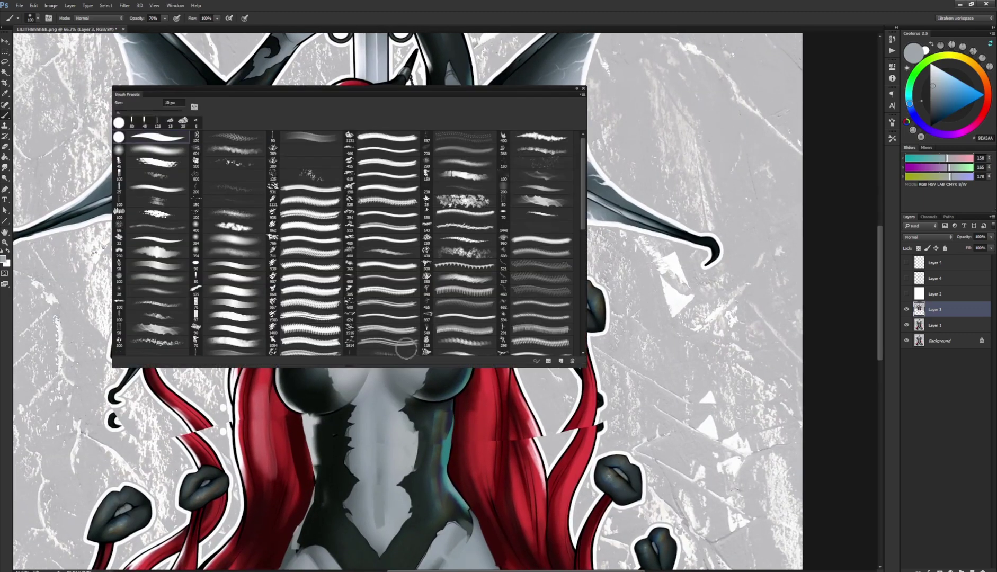
click(209, 283)
double_click(237, 272)
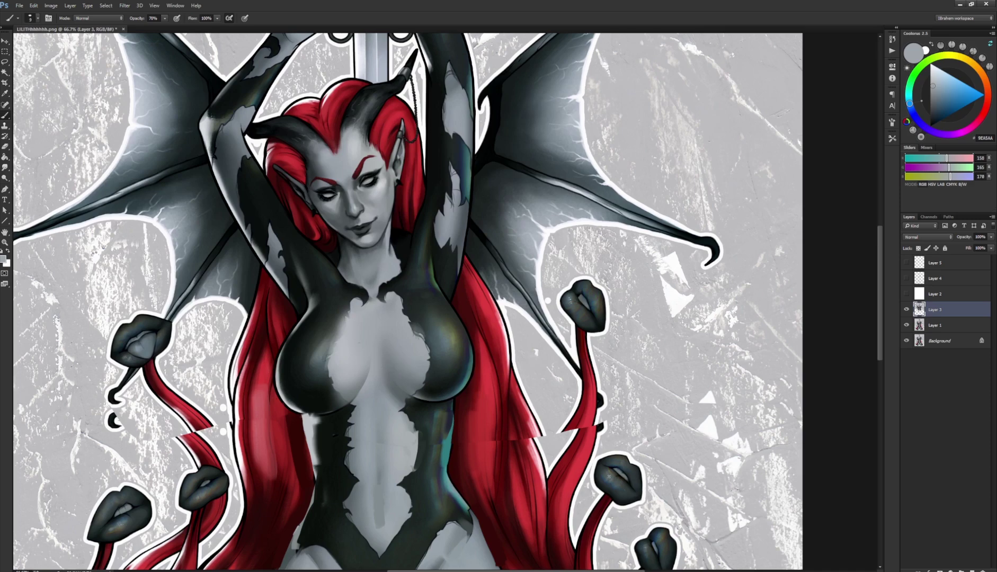
Step: Paint a light skin tone below the cleavage beside the bent arm's side breast and blend it with the Smudge tool
alt+click(348, 427)
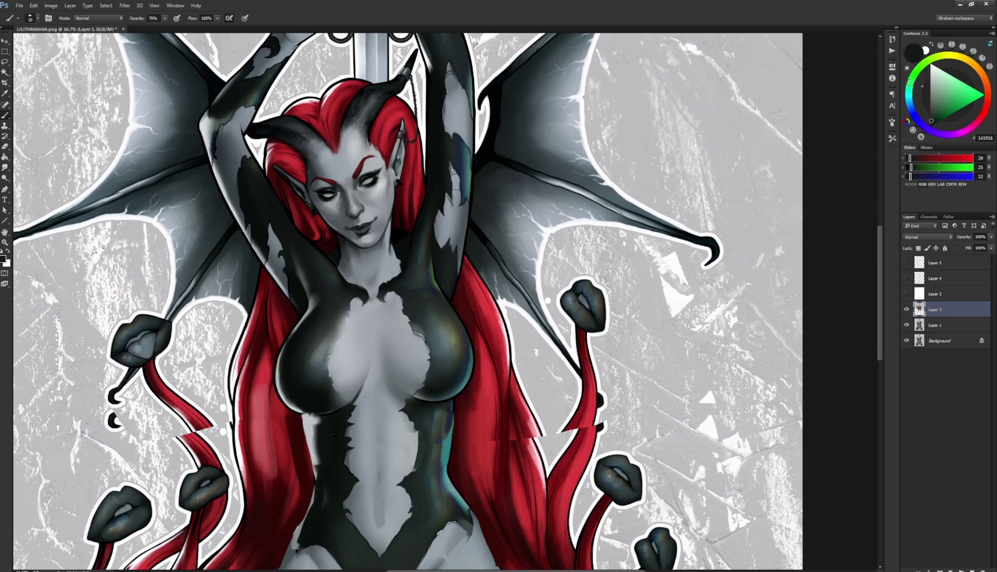
alt+click(345, 371)
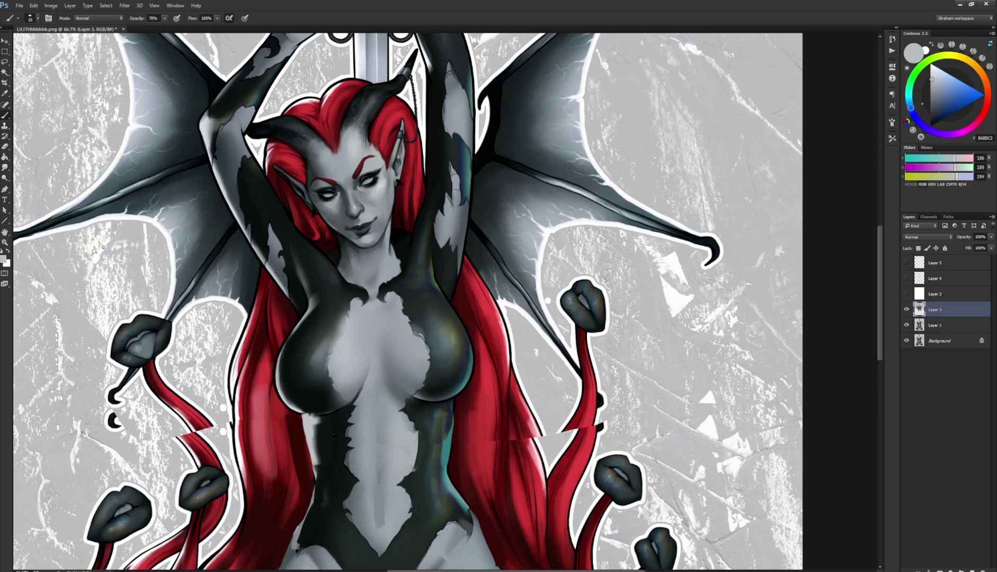
drag(368, 387, 368, 405)
key(r)
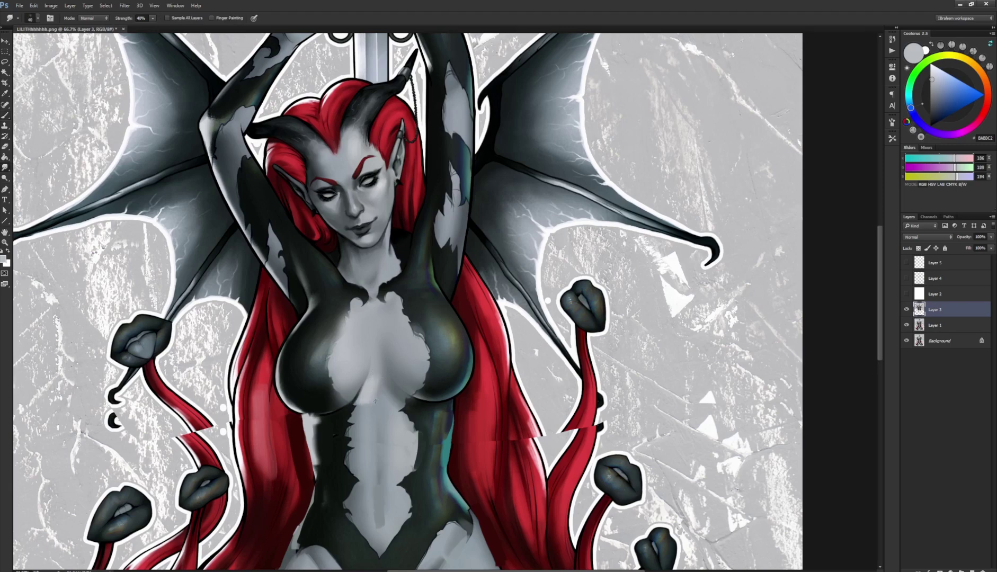
key(b)
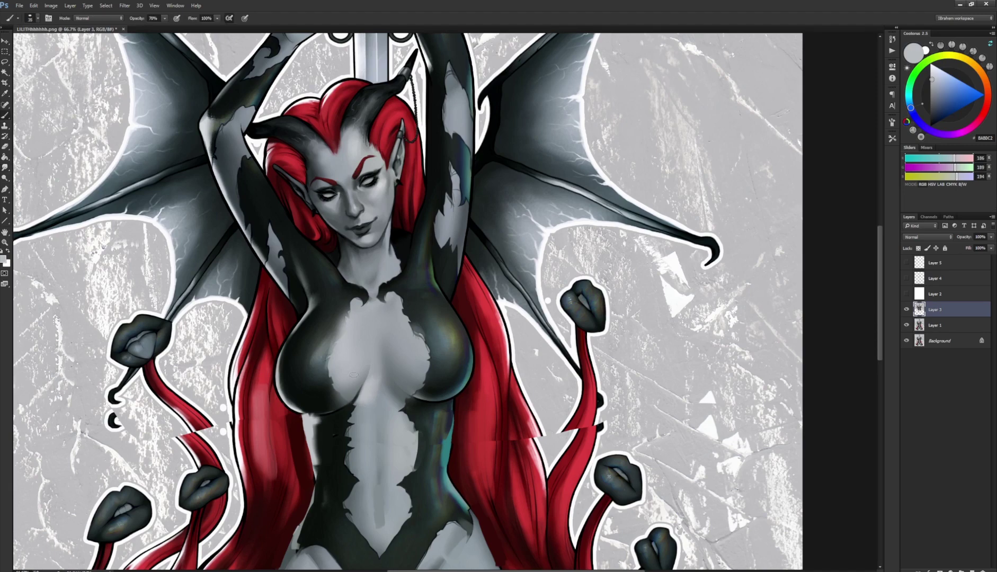
alt+click(361, 401)
key(r)
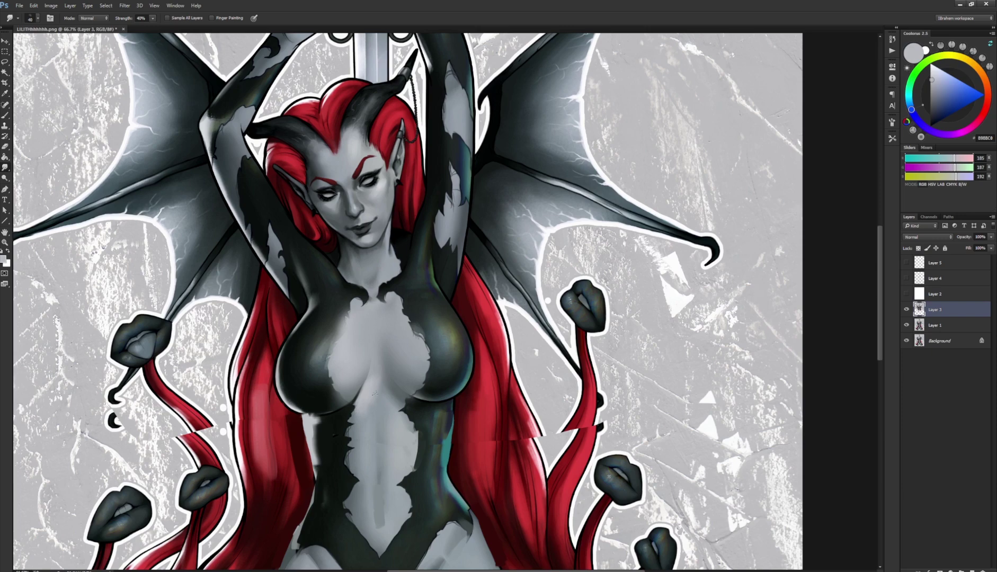
key(b)
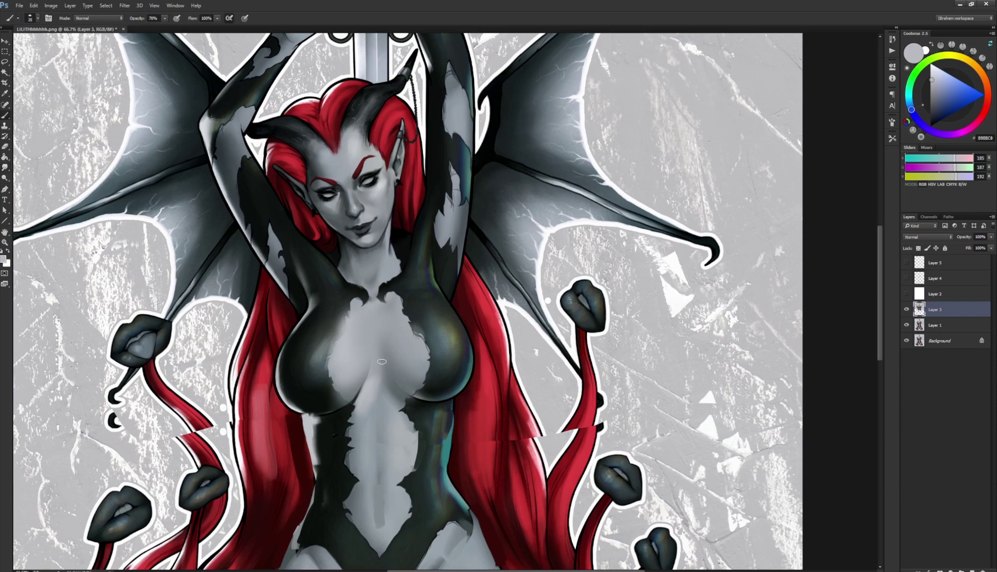
Step: Redefine the lower inner edge of the breast on the straight arm's side with sampled dark suit and grey skin tones
alt+click(416, 408)
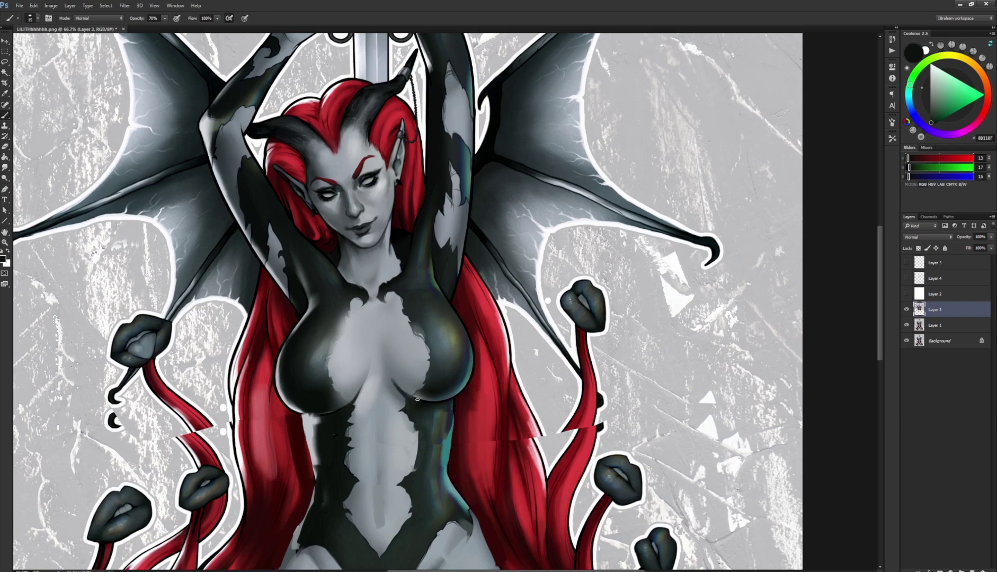
alt+click(394, 372)
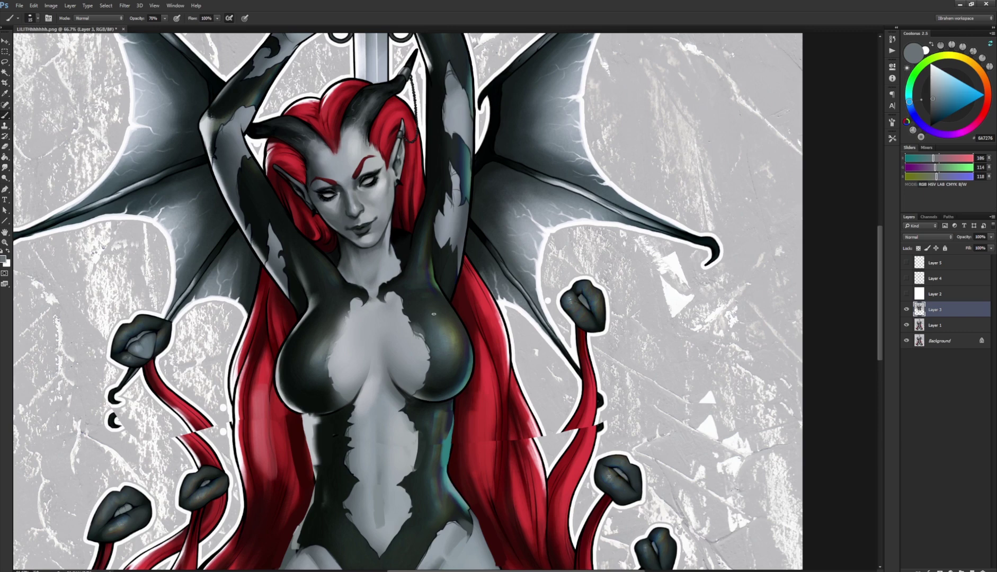
alt+click(401, 399)
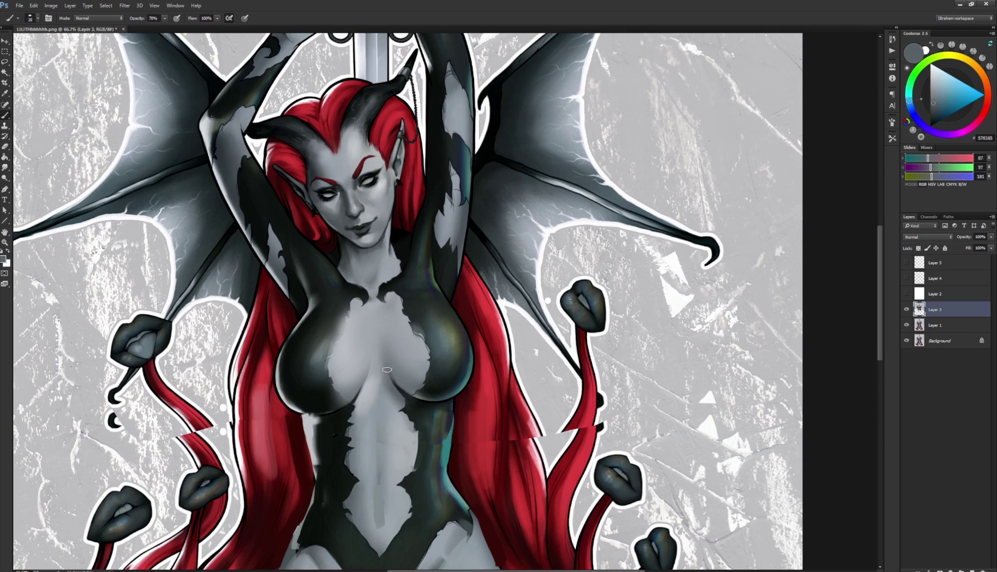
alt+click(411, 410)
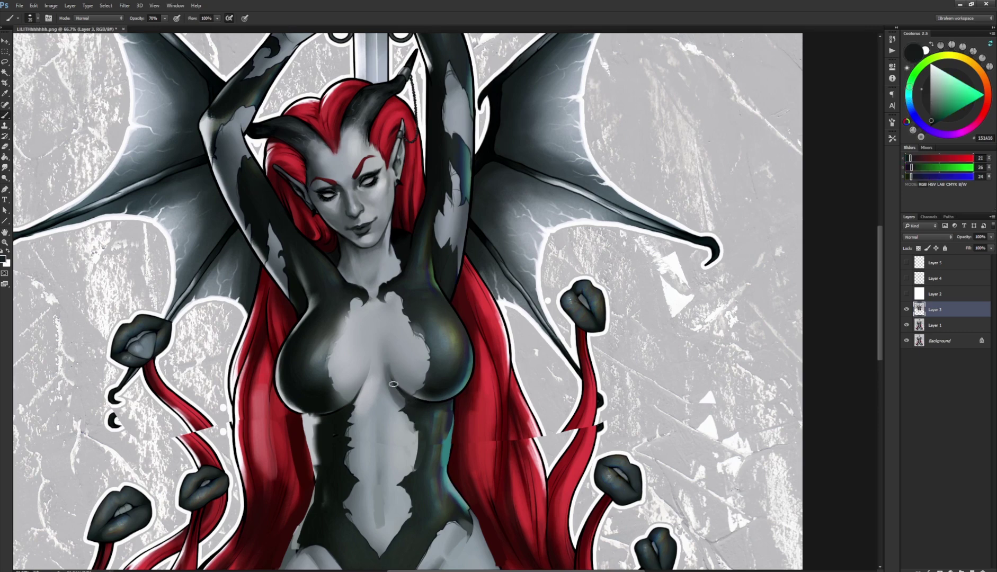
alt+click(375, 401)
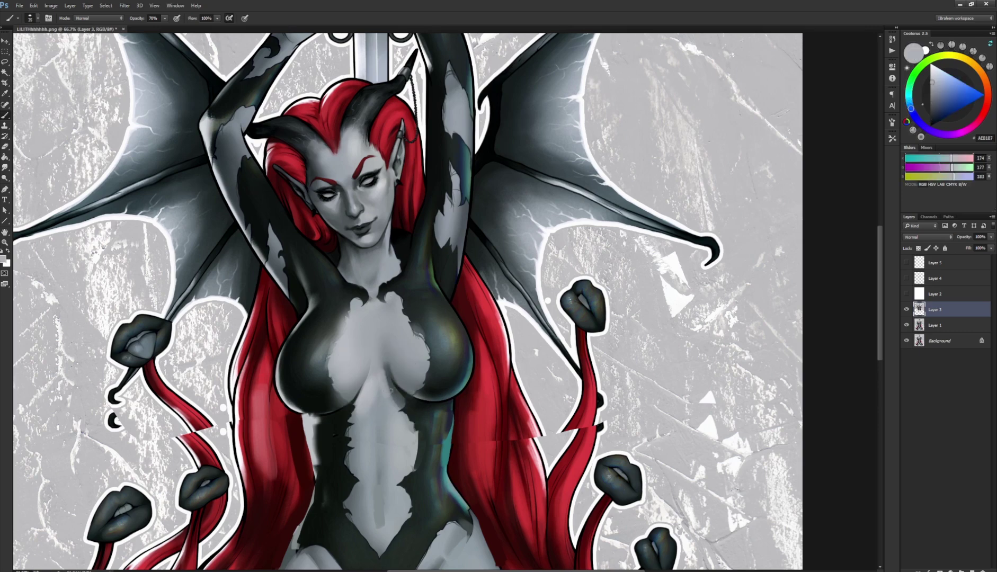
mouse_move(387, 373)
mouse_down()
mouse_move(394, 399)
mouse_move(389, 384)
mouse_up()
alt+click(378, 371)
Step: Paint sampled grey skin tones around the base of the cleavage and blend them with the Smudge tool
key(r)
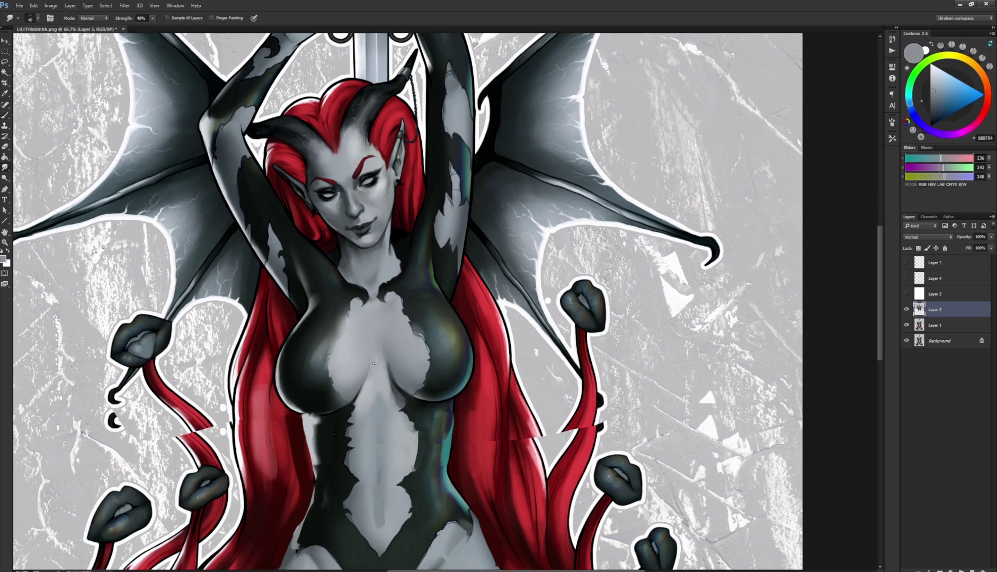
key(b)
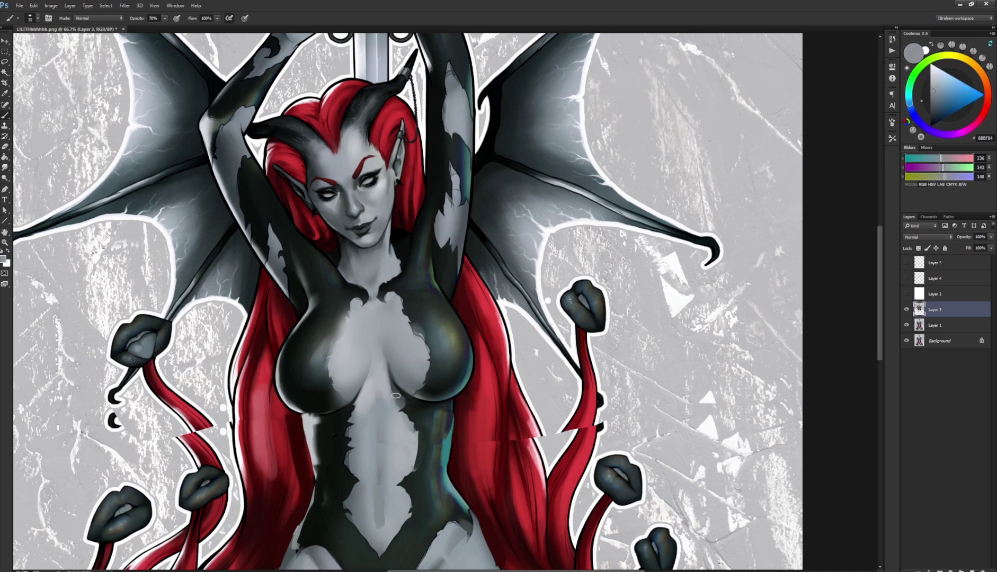
alt+click(379, 417)
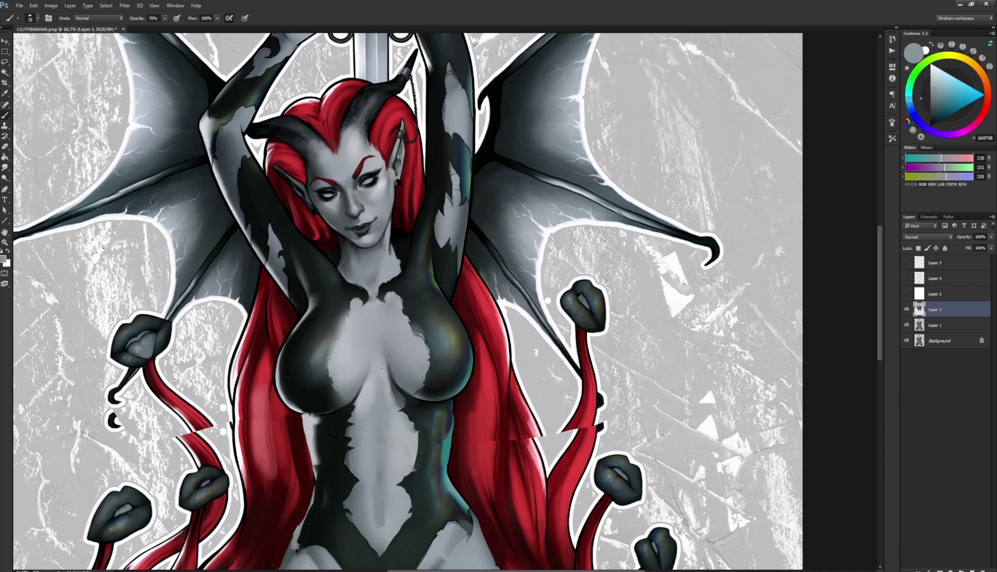
scroll(384, 342, down, 3)
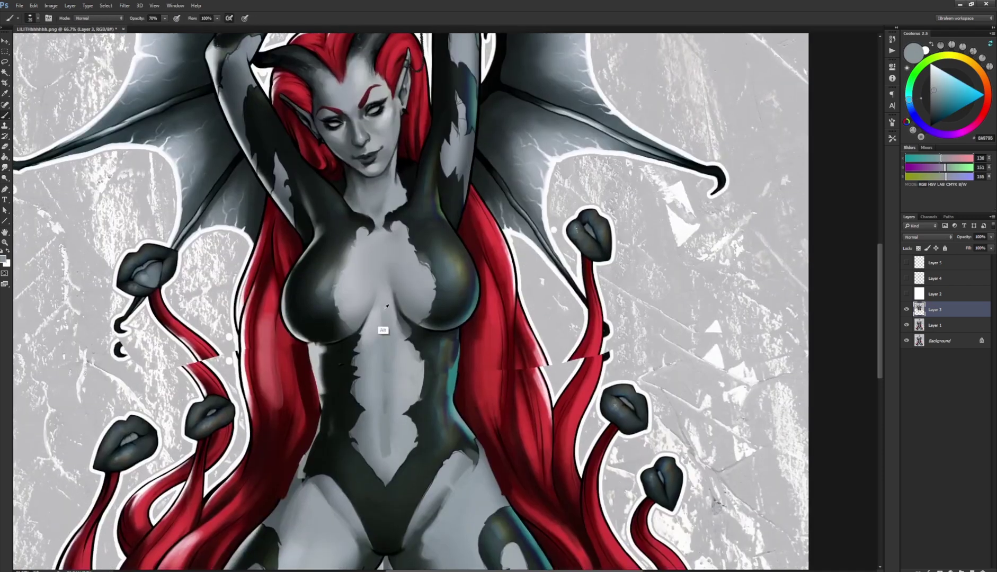
alt+click(387, 307)
key(r)
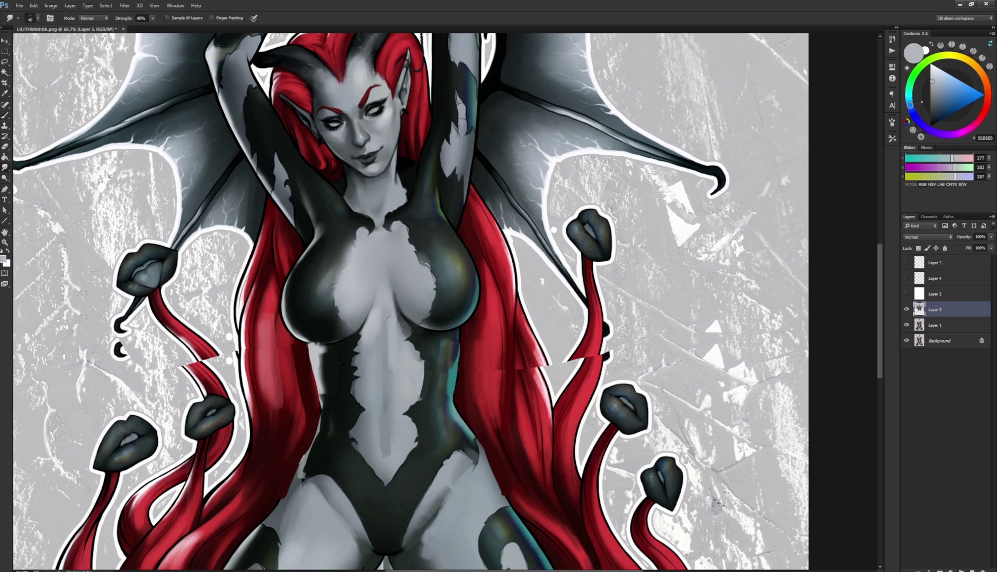
key(b)
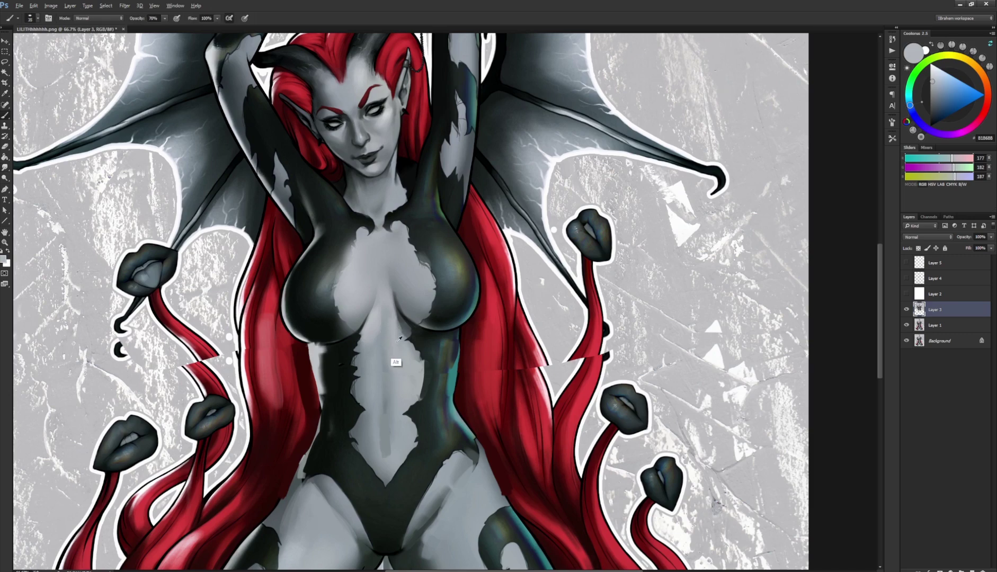
Step: Refine the skin beneath the straight arm's side breast with sampled light and dark greys, and smudge the transition
alt+click(395, 322)
alt+click(370, 328)
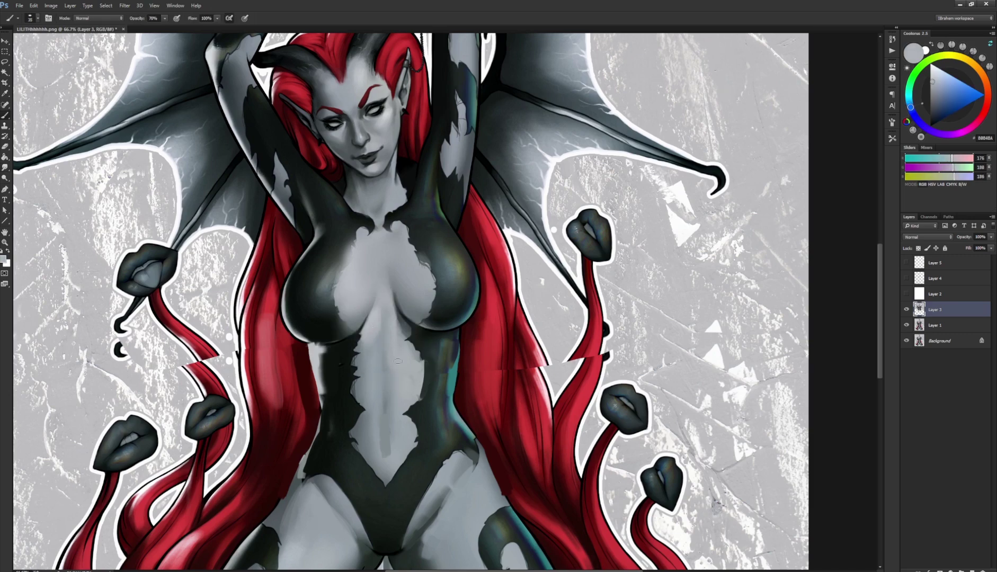
drag(401, 335, 400, 317)
alt+click(409, 324)
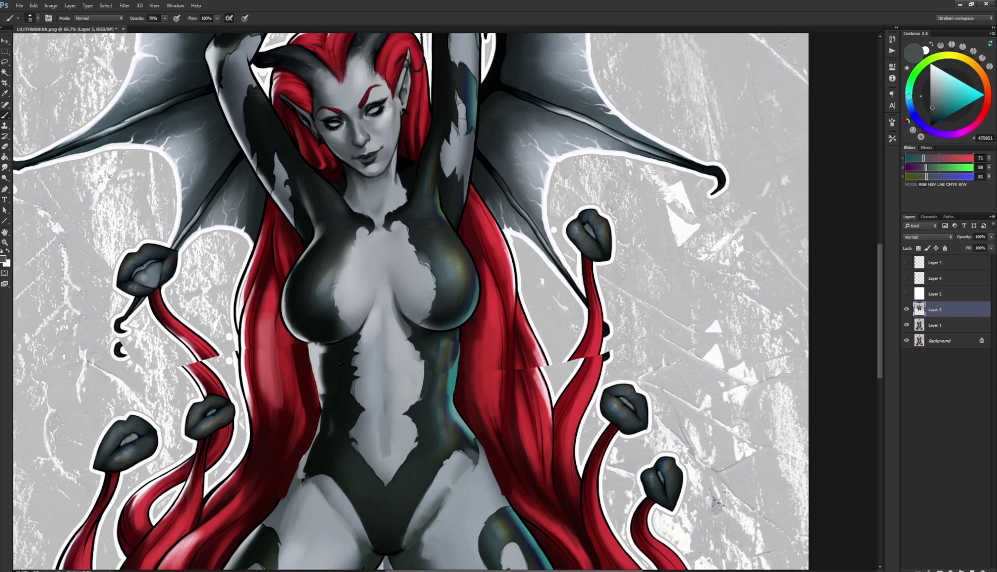
alt+click(382, 380)
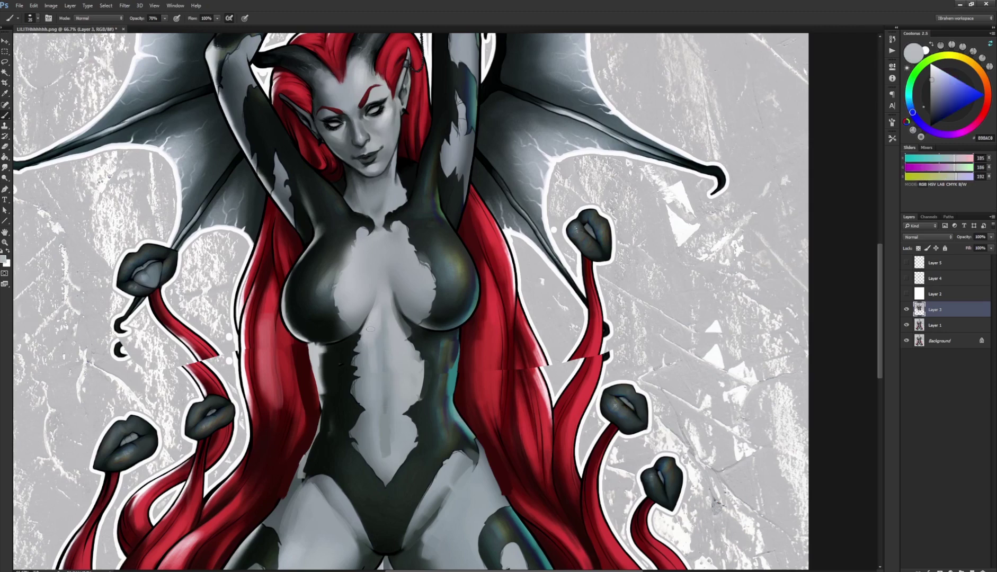
key(r)
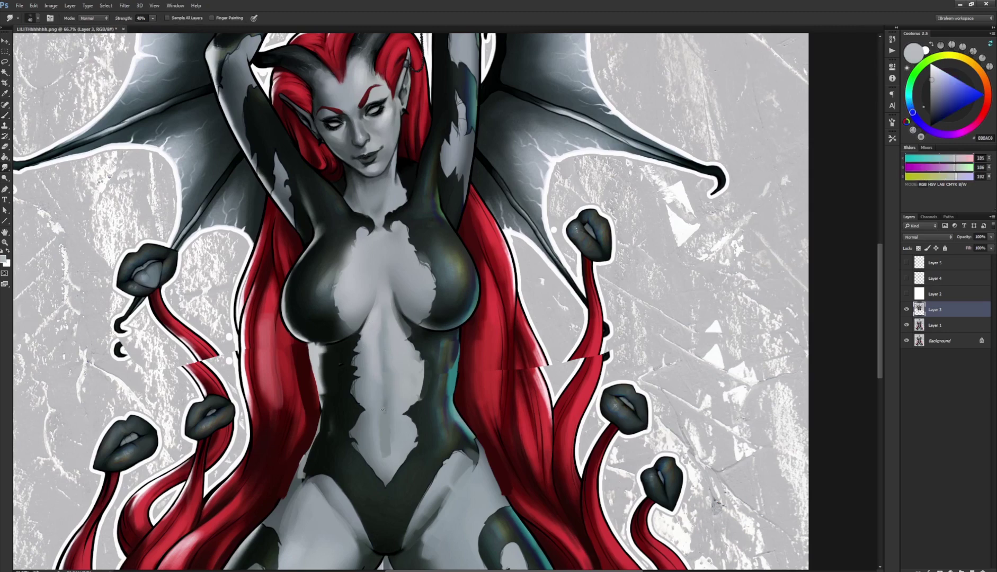
key(b)
Step: Even out the skin patch on the upper chest and between the breasts with sampled grey tones, blending with the Smudge tool
mouse_move(438, 246)
mouse_down()
mouse_move(422, 307)
mouse_move(421, 384)
mouse_up()
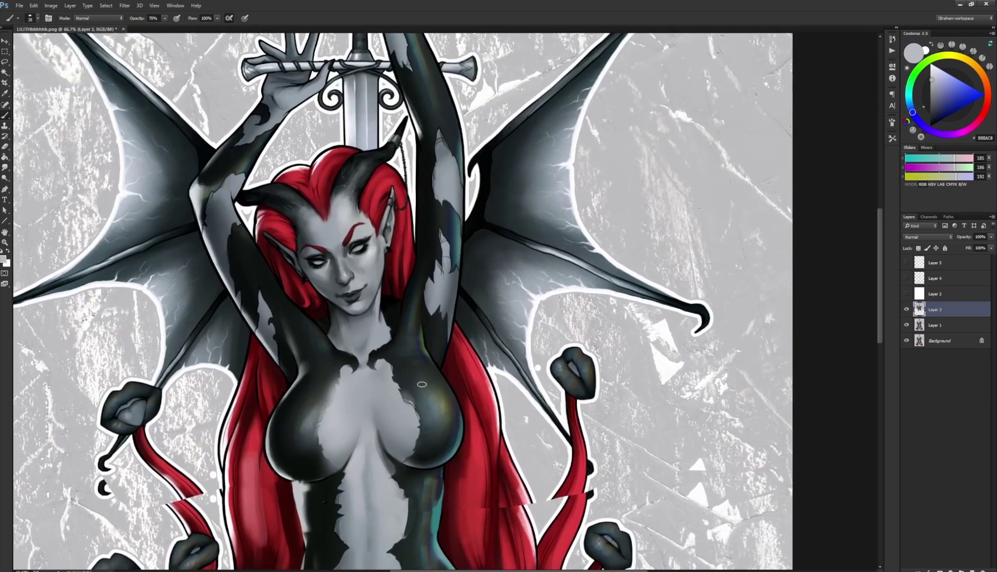
alt+click(355, 464)
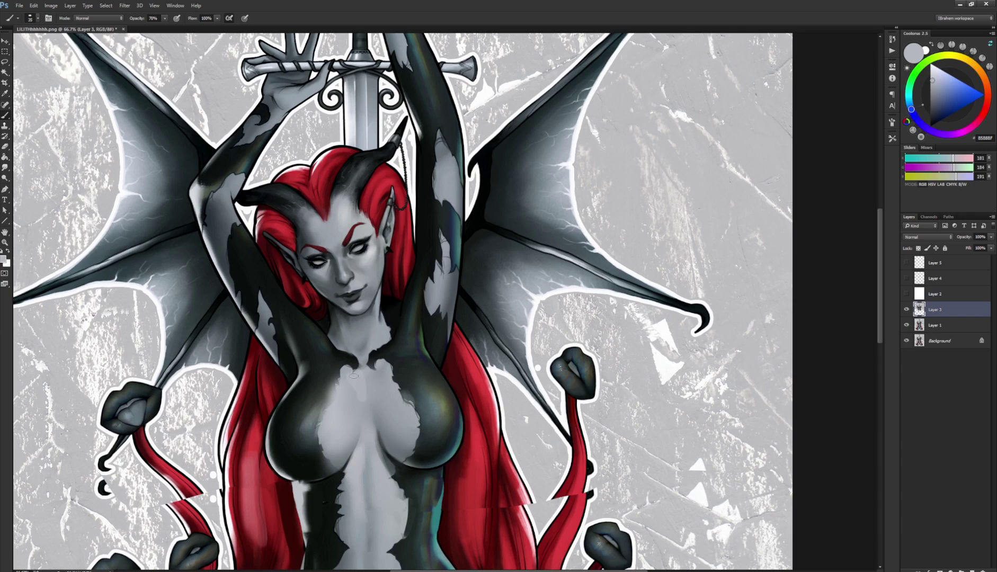
key(r)
key(b)
alt+click(369, 407)
key(r)
key(b)
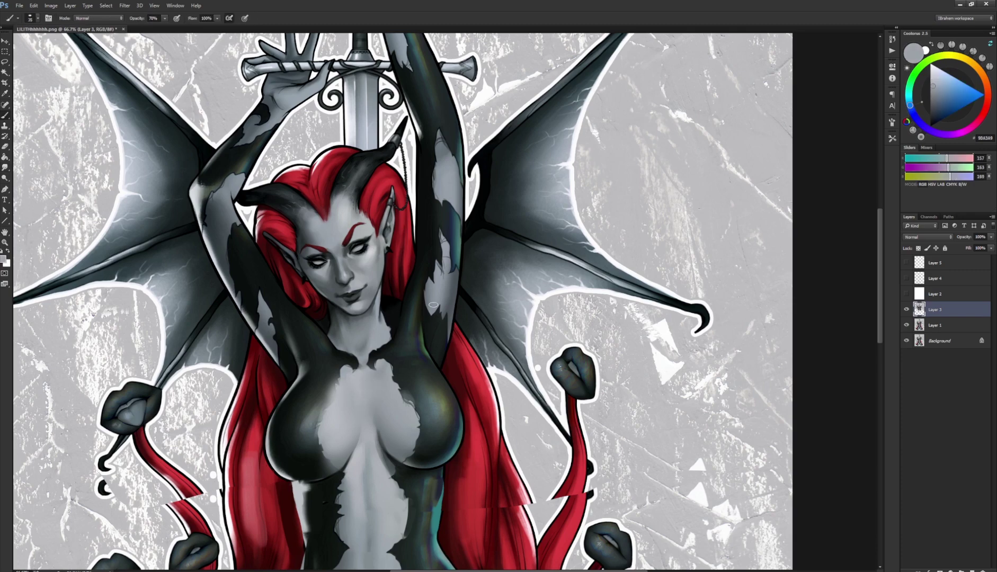
alt+click(360, 375)
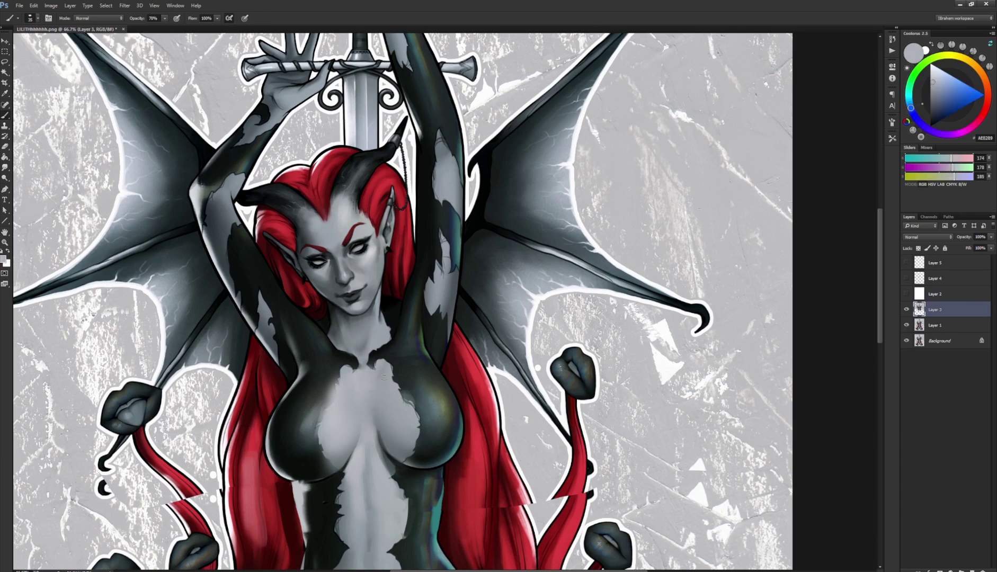
key(r)
key(b)
Step: Choose a pale bluish white, paint a highlight on the skin of each breast, and soften both highlights with the Smudge tool
drag(443, 322, 455, 263)
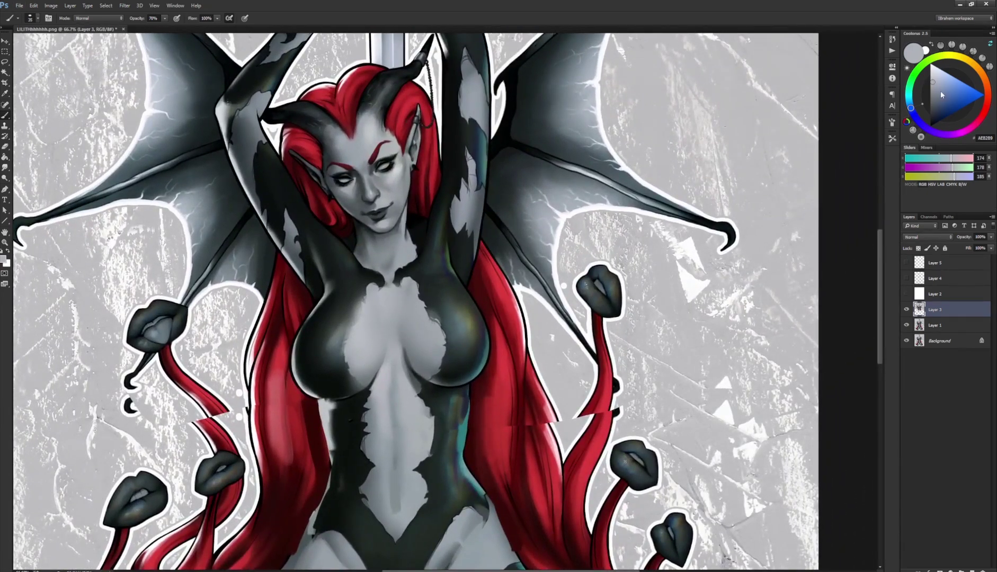
click(937, 71)
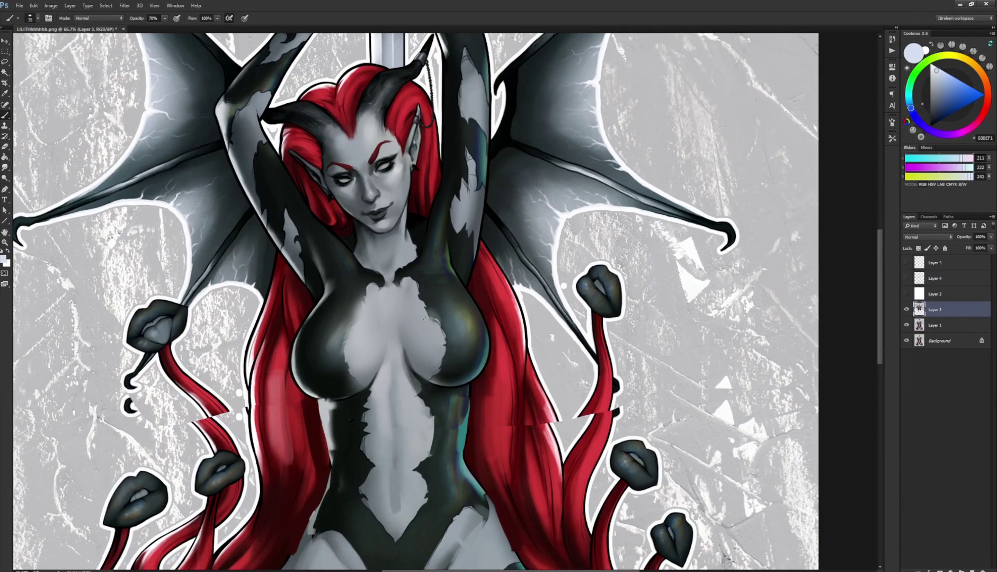
drag(425, 314, 431, 320)
key(r)
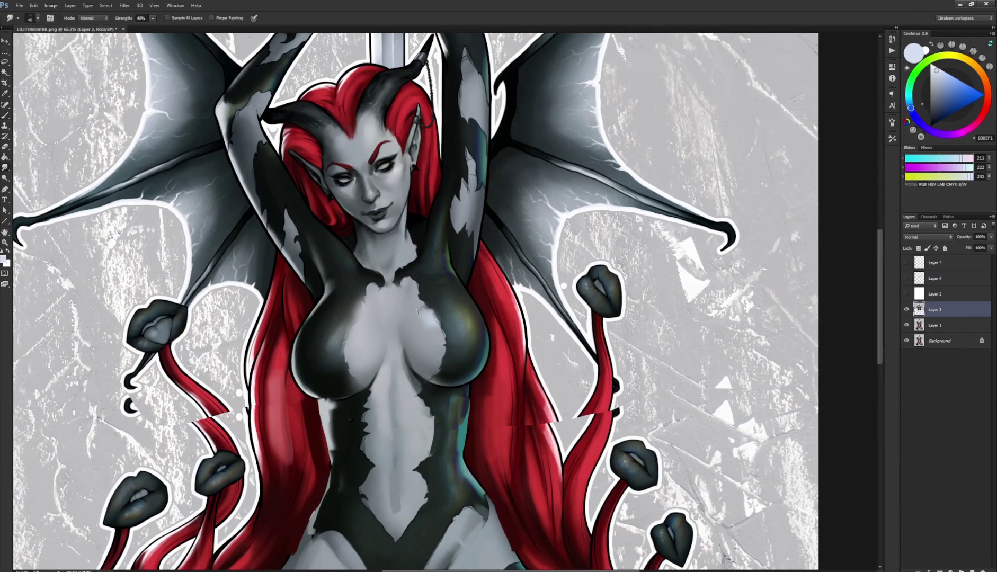
key(b)
mouse_move(364, 316)
mouse_down()
mouse_move(356, 324)
mouse_move(373, 305)
mouse_move(365, 318)
mouse_up()
key(r)
key(b)
Step: Clean up the suit edges beside both breast highlights using sampled dark suit and grey skin tones
alt+click(351, 304)
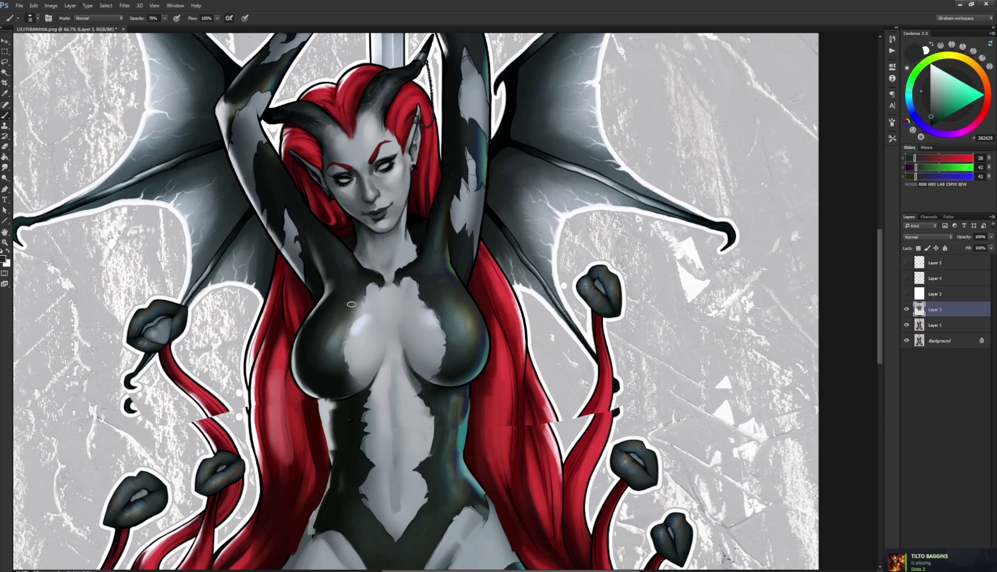
alt+click(342, 339)
drag(339, 347, 359, 312)
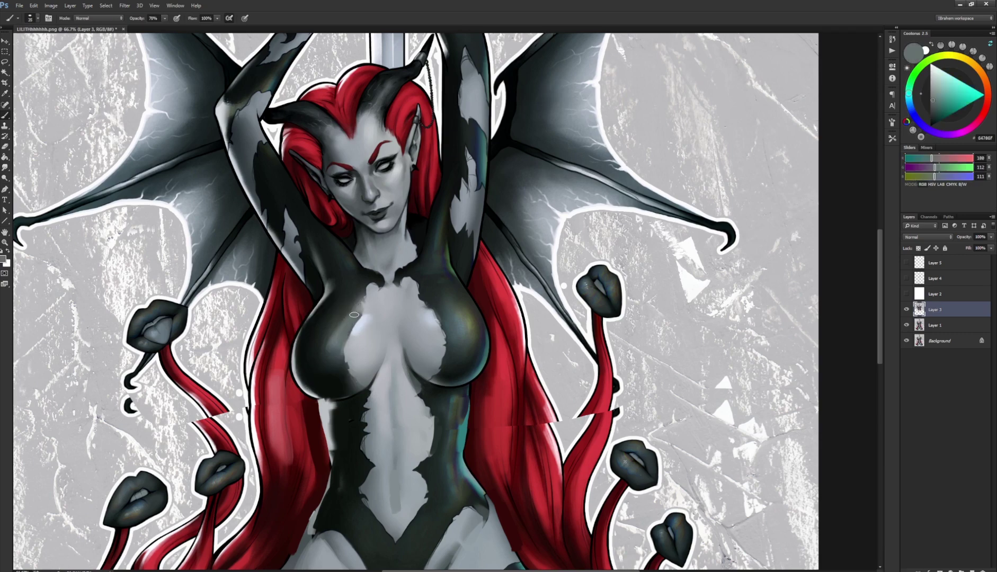
alt+click(354, 305)
alt+click(434, 312)
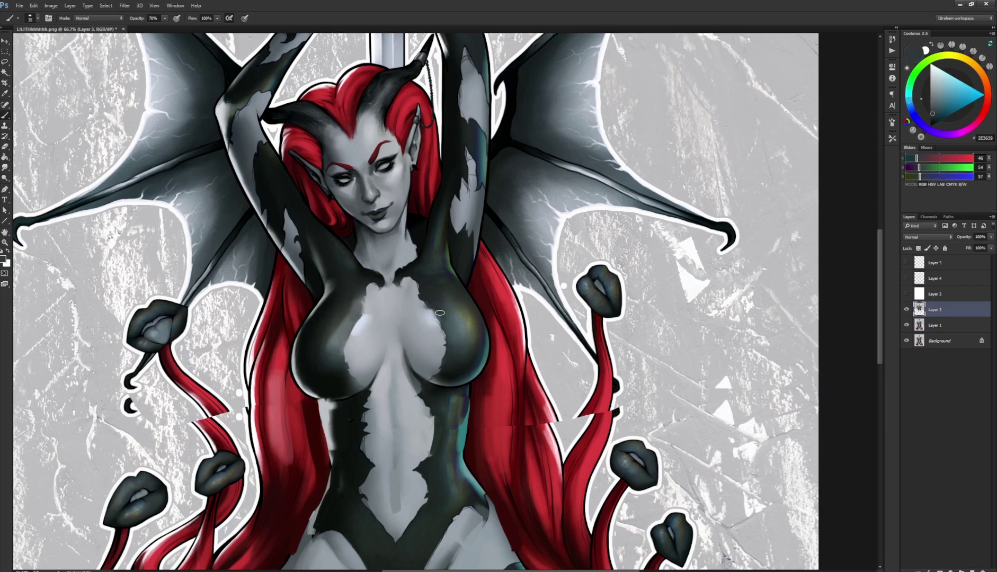
alt+click(430, 318)
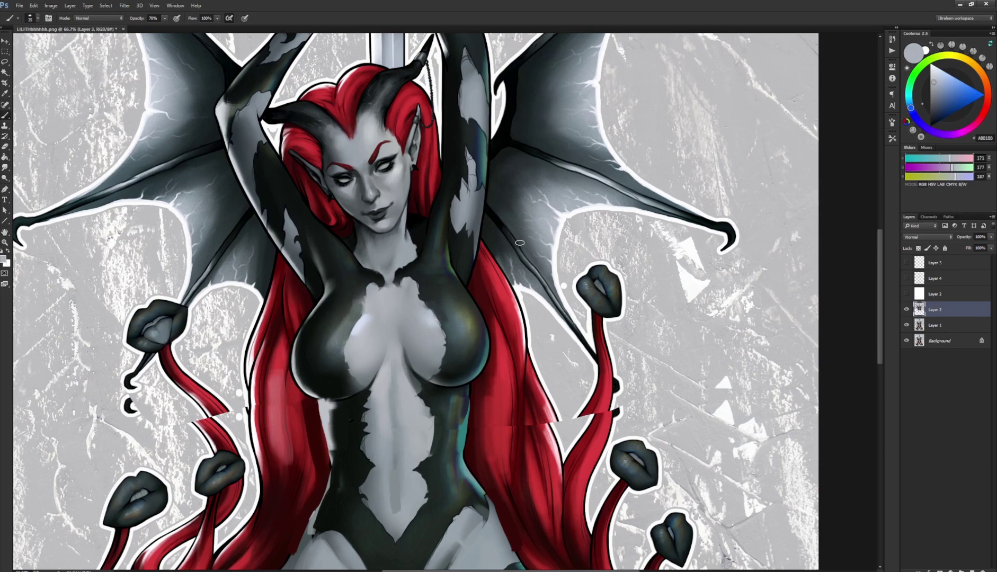
alt+click(373, 345)
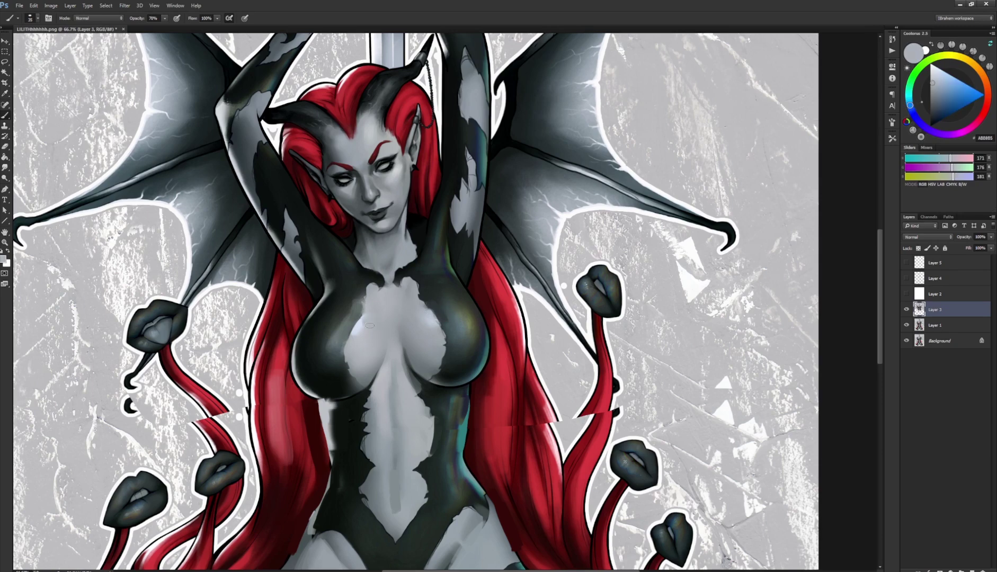
Step: Paint sampled near-black over the suit's outer side just below the bent arm's side breast
drag(443, 257, 433, 211)
alt+click(342, 351)
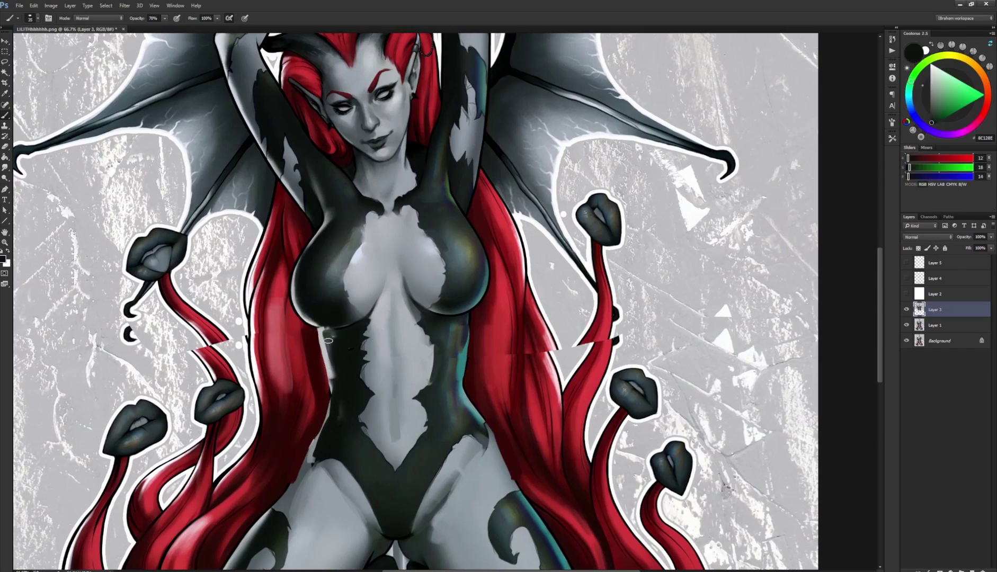
drag(333, 359, 336, 374)
Step: Sample the pale breast highlight, paint a highlight on the skin just below the cleavage, and blend it with the Smudge tool
scroll(445, 300, up, 3)
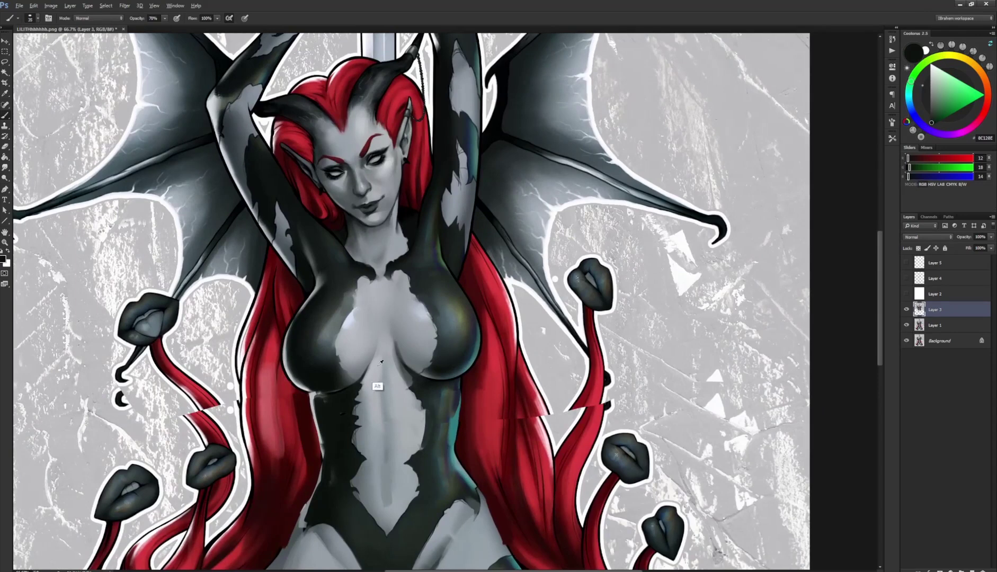
alt+click(351, 338)
mouse_move(377, 365)
mouse_down()
mouse_move(379, 402)
mouse_move(379, 360)
mouse_up()
key(r)
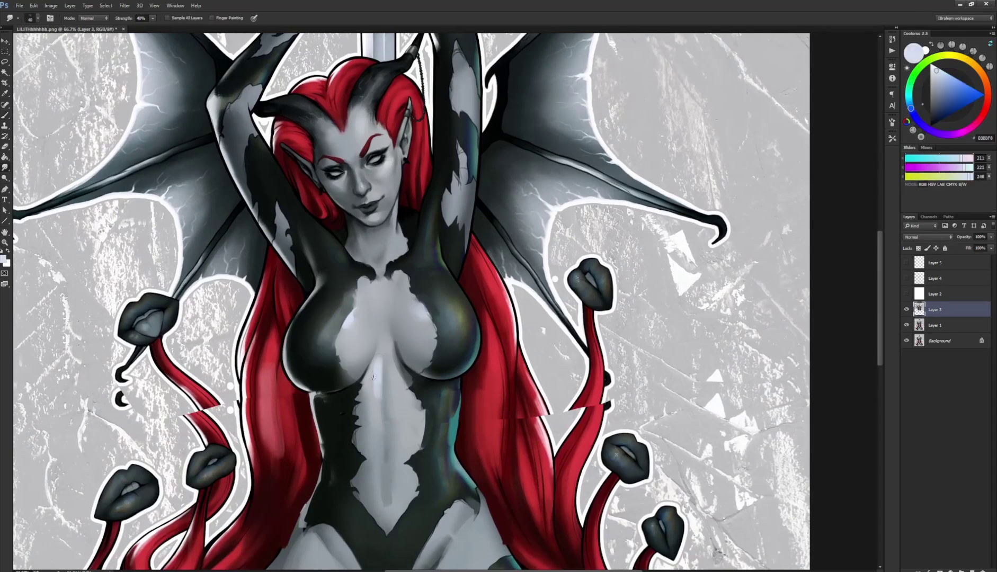
key(b)
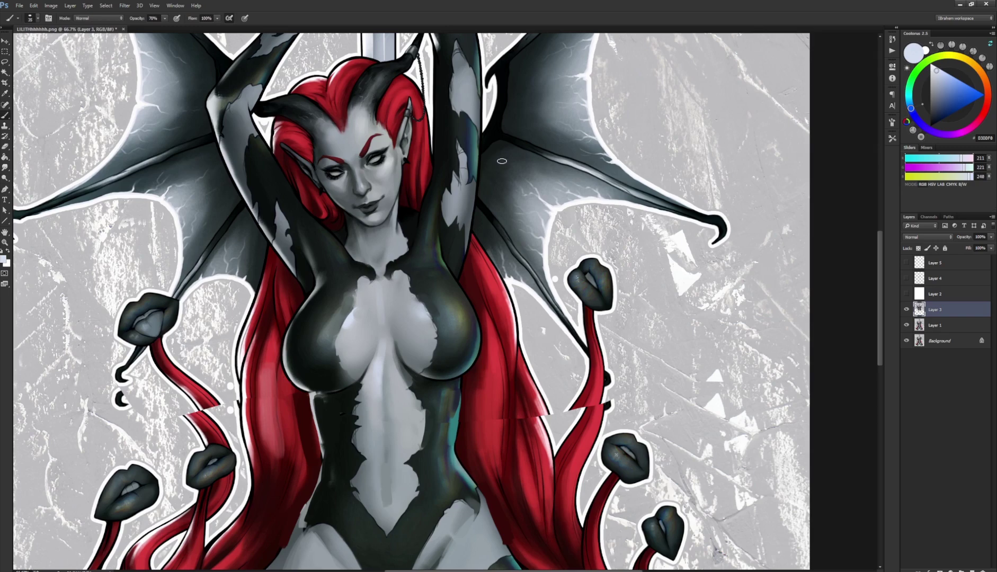
Step: Paint a sampled mid-grey shadow along the cleavage between the breasts and smudge it into the skin
drag(456, 237, 429, 254)
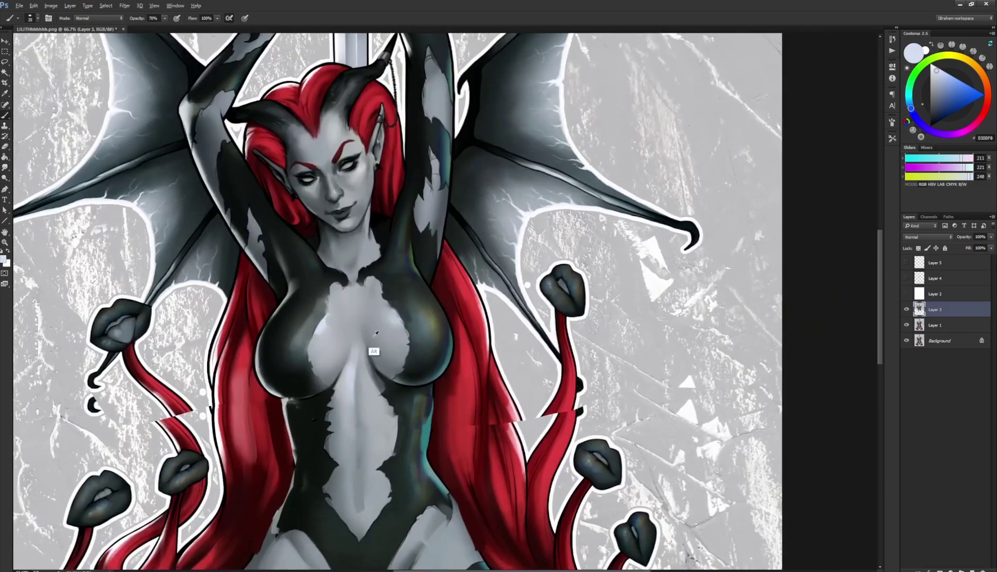
alt+click(370, 303)
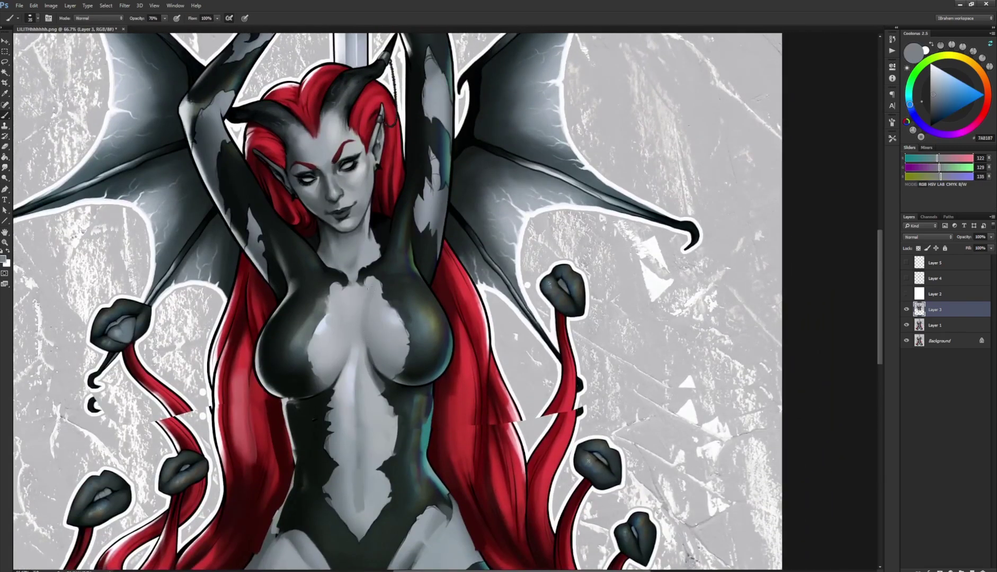
drag(359, 317, 351, 294)
key(r)
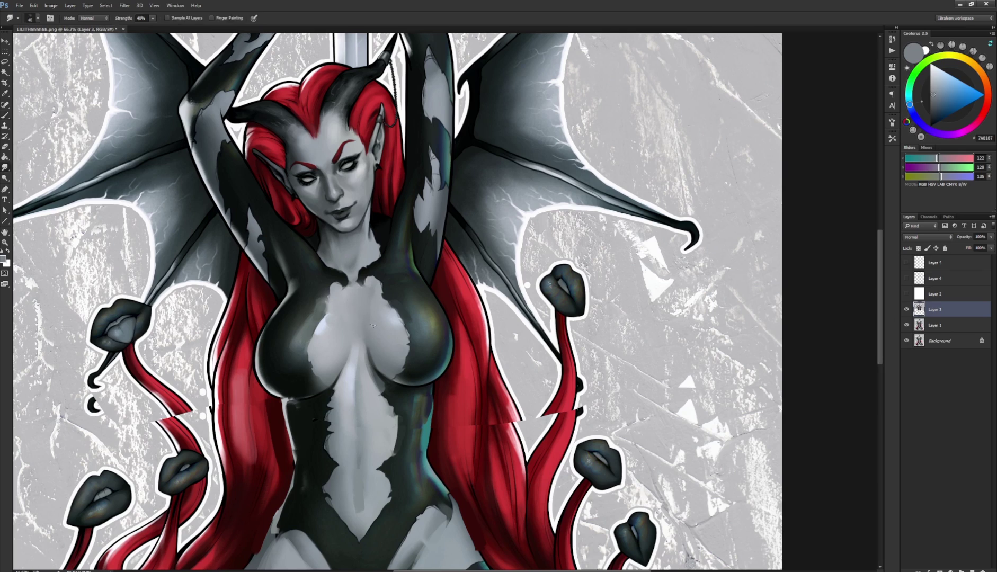
key(b)
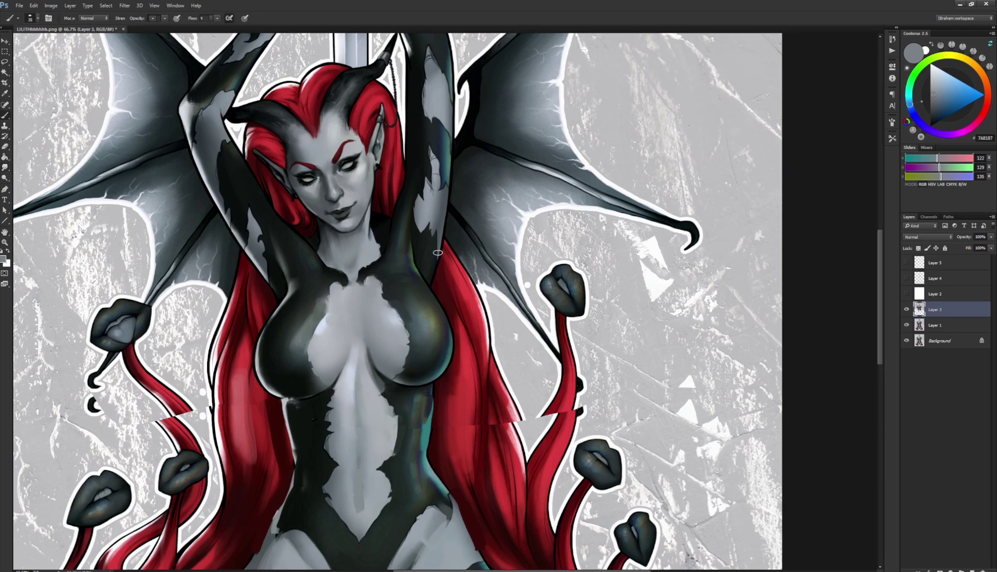
Step: Shade the lower skin of the straight arm's side breast with a sampled mid-grey and blend it with the Smudge tool
key(ctrl+minus)
key(ctrl+minus)
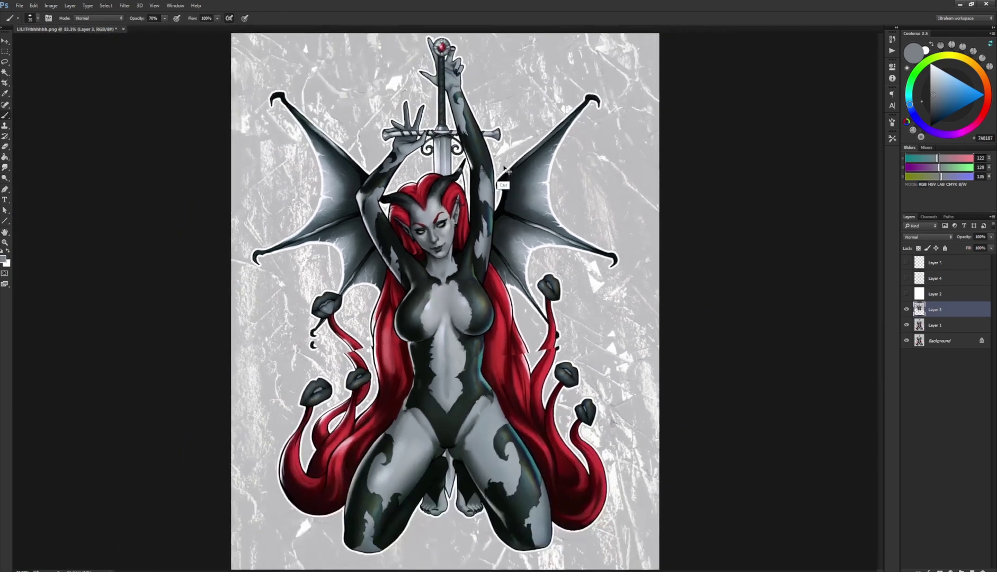
key(ctrl+plus)
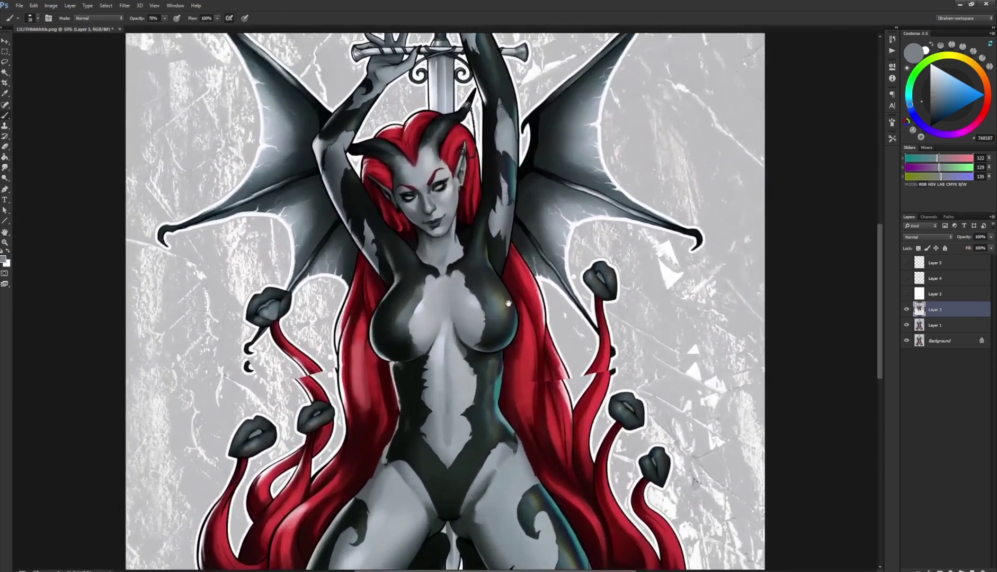
drag(506, 303, 455, 313)
alt+click(410, 336)
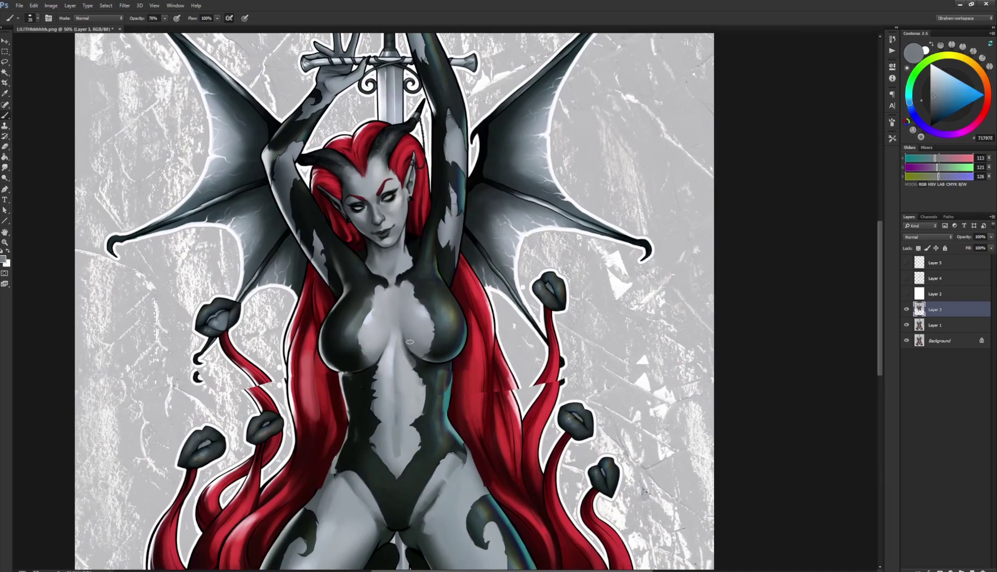
key(r)
key(b)
Step: Shade the bare skin along the middle of the abdomen with sampled greys and blend it with the Smudge tool
drag(488, 274, 492, 225)
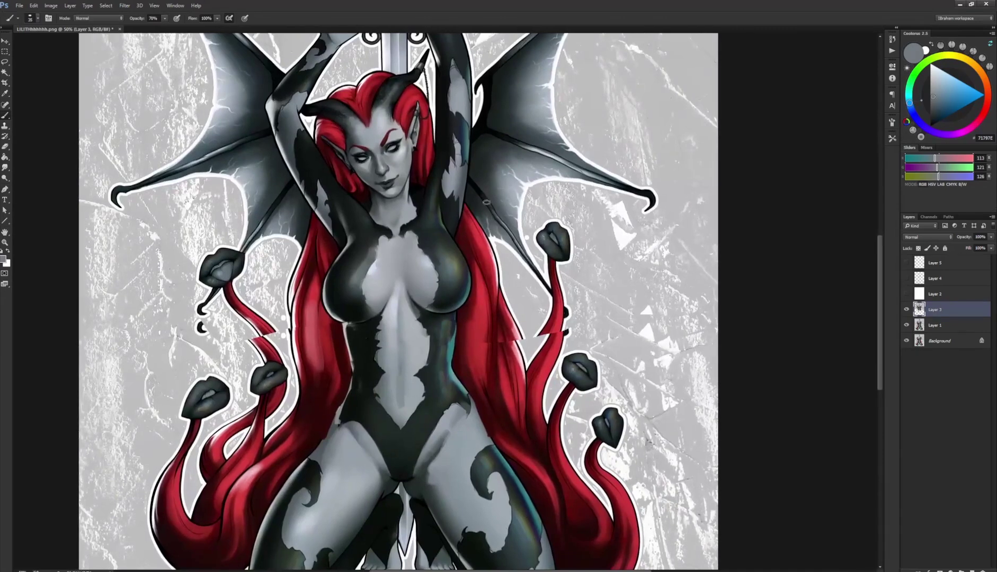
alt+click(395, 352)
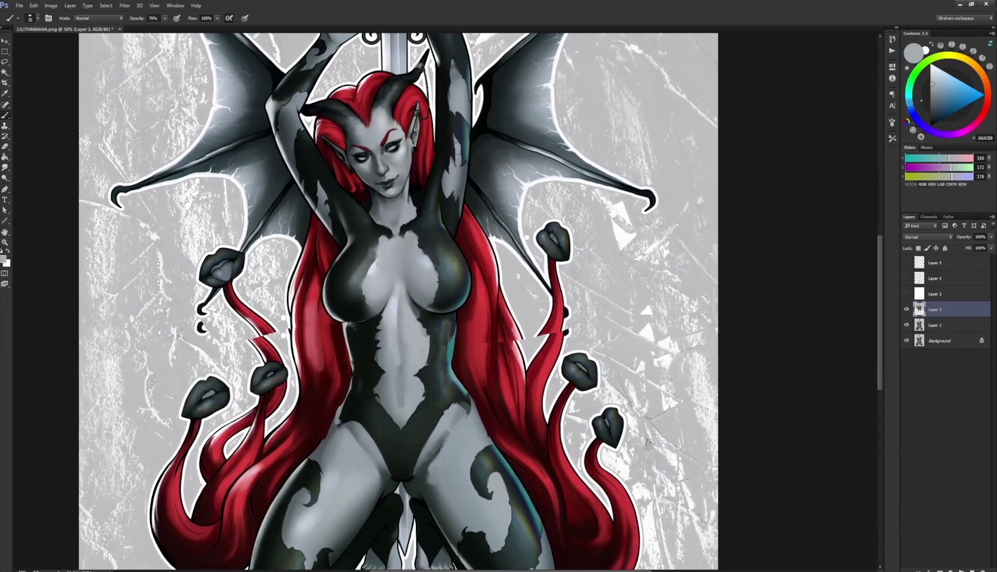
key(r)
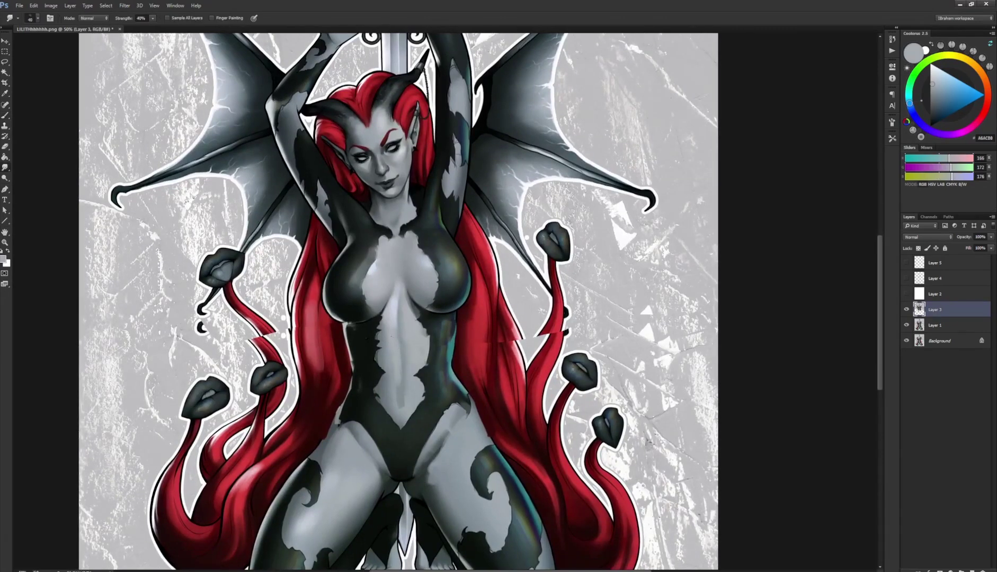
key(b)
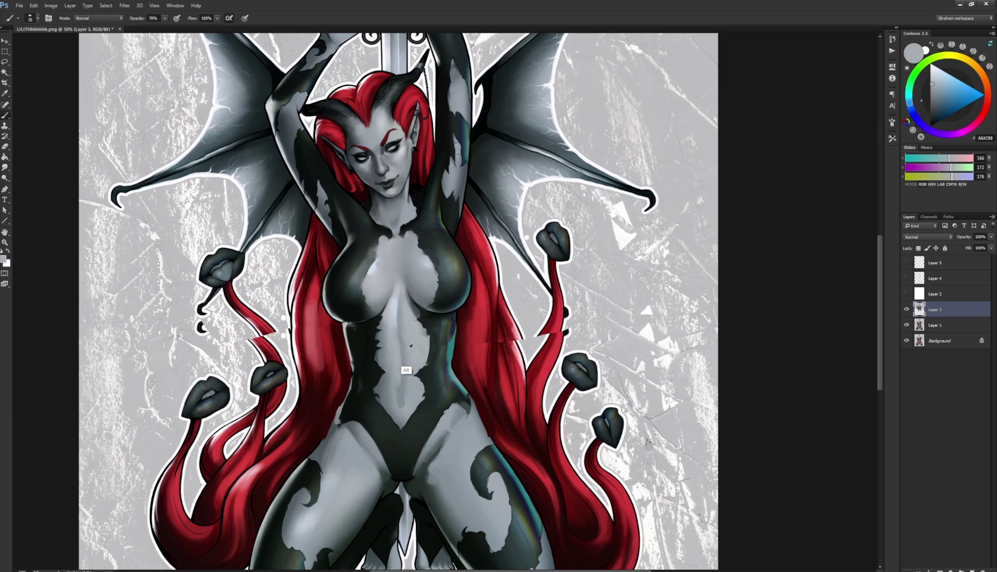
alt+click(401, 345)
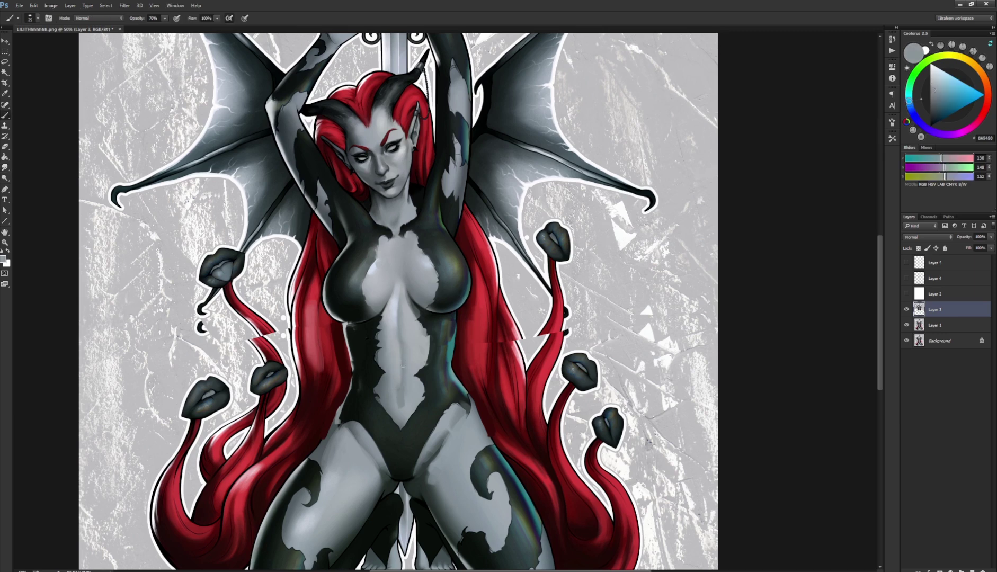
alt+click(428, 393)
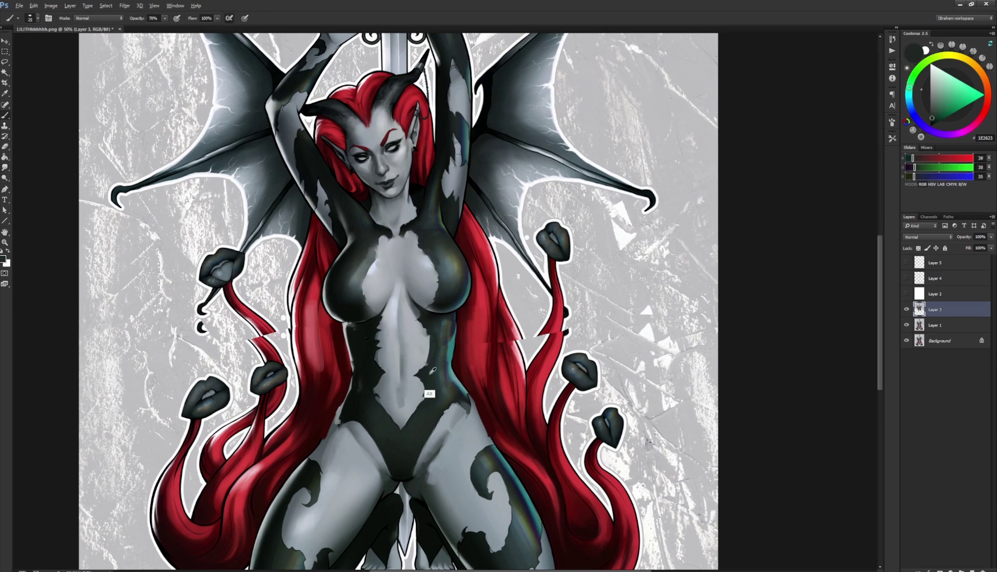
alt+click(407, 369)
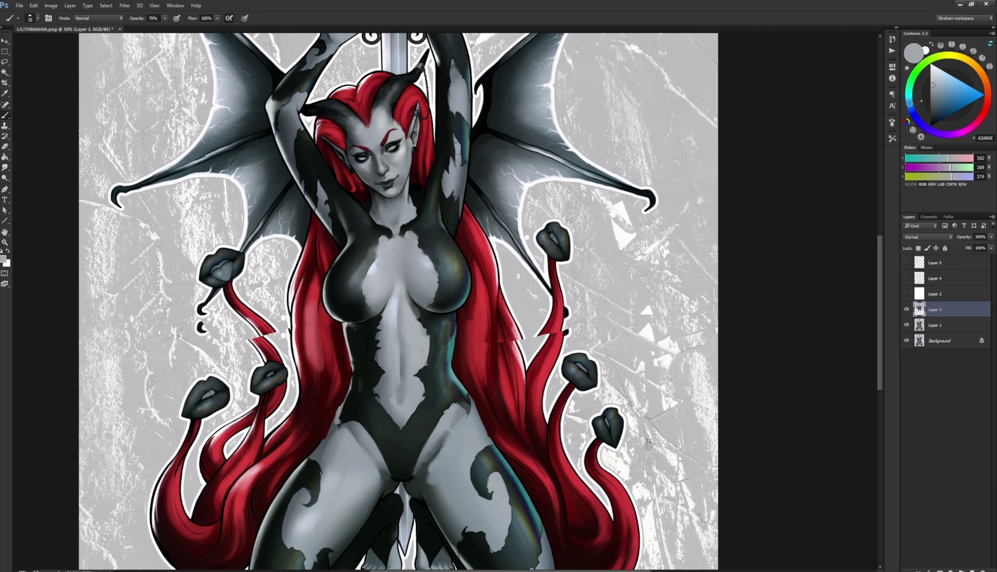
key(r)
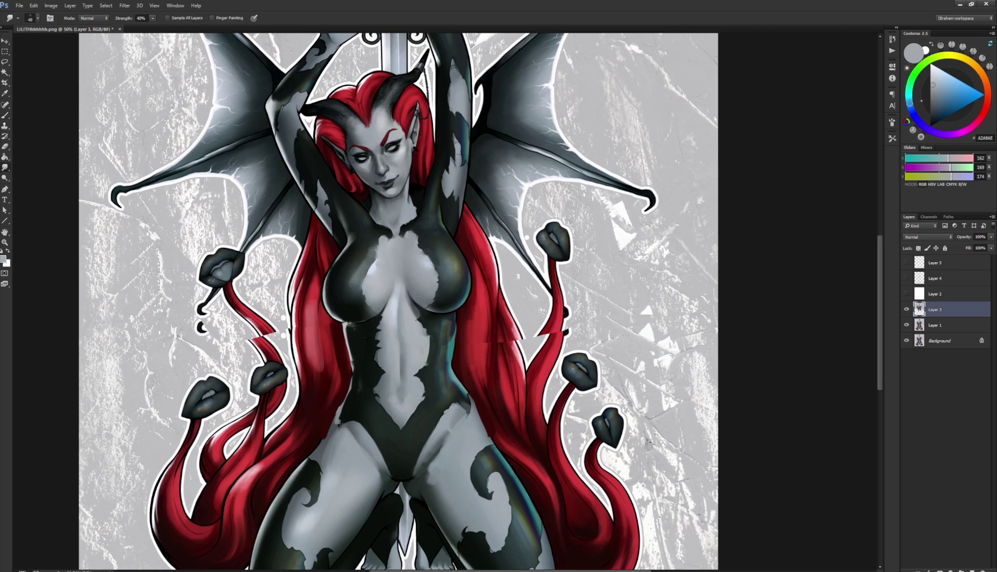
Step: Paint a small dark navel with a finer brush and sampled near-black, and soften it with sampled skin grey and the Smudge tool
key(b)
alt+click(430, 383)
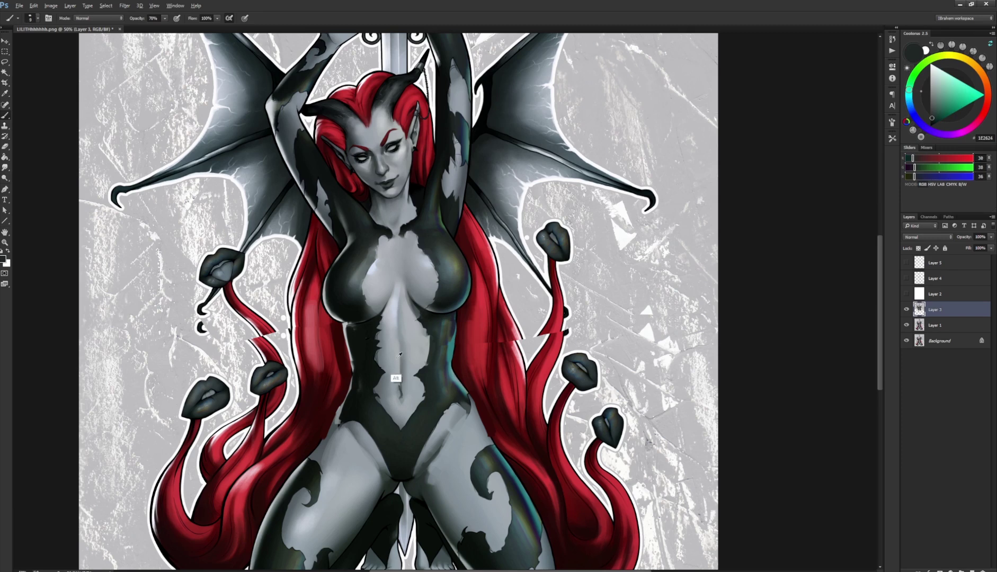
alt+click(401, 396)
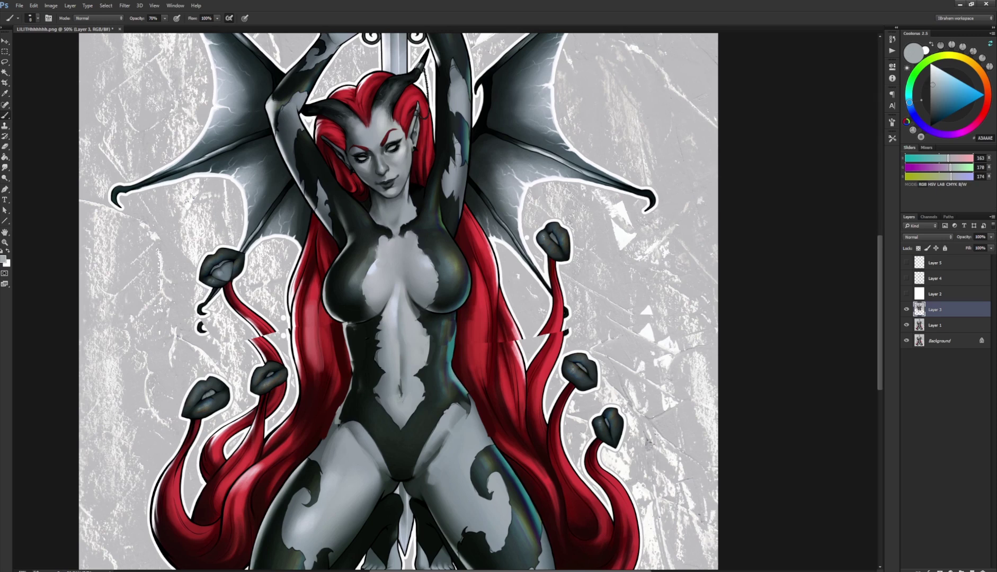
key(r)
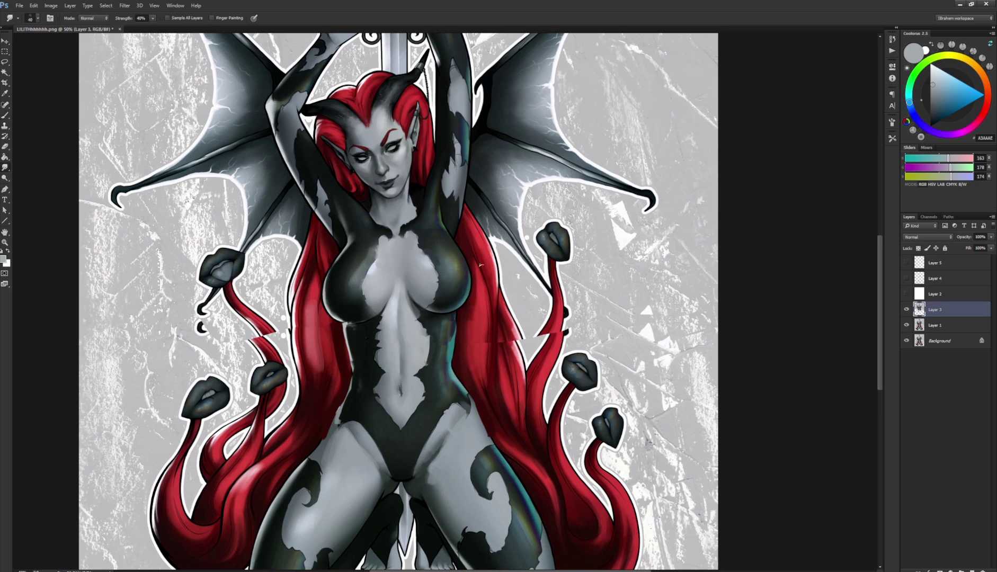
key(b)
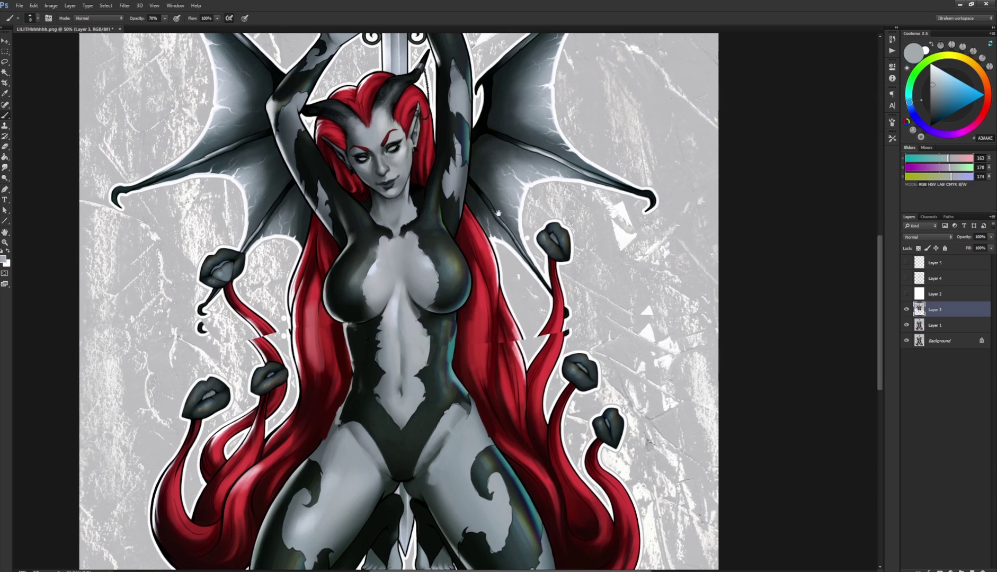
Step: Darken the suit along the undersides of both breasts with sampled near-black and smudge the straight arm's side
drag(466, 227, 496, 257)
drag(452, 309, 434, 346)
scroll(432, 314, up, 1)
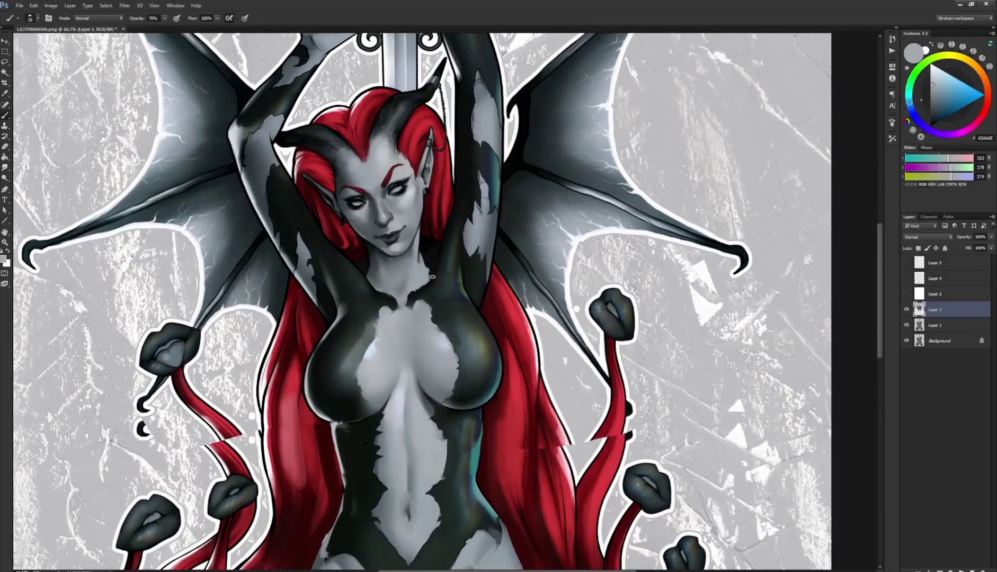
alt+click(335, 420)
alt+click(338, 418)
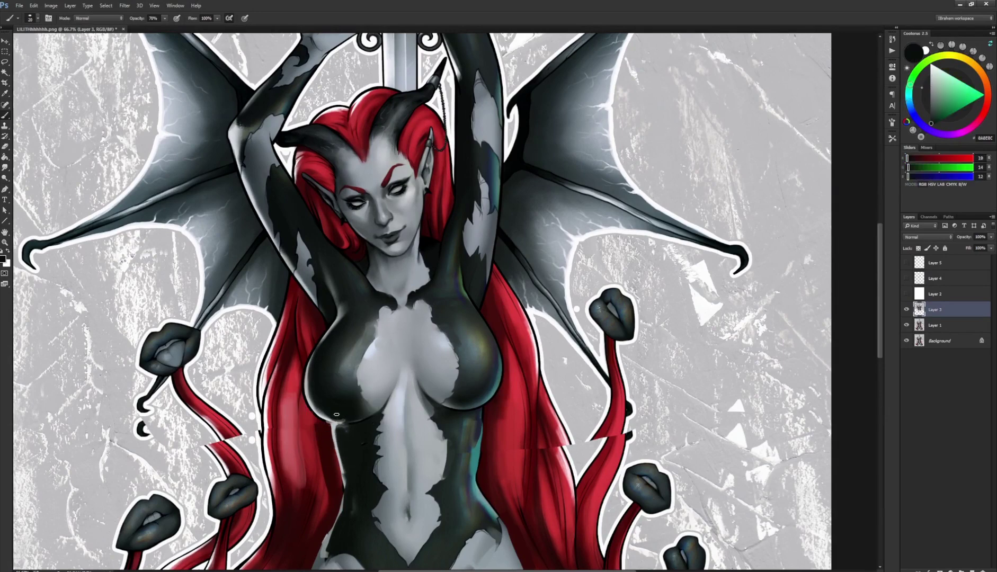
alt+click(454, 404)
drag(457, 406, 452, 404)
alt+click(453, 404)
key(r)
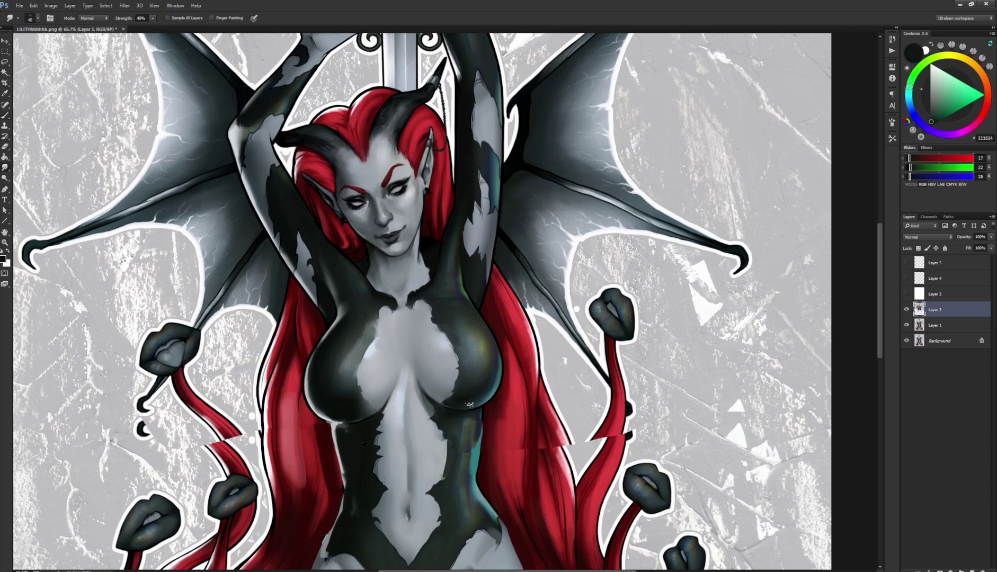
key(b)
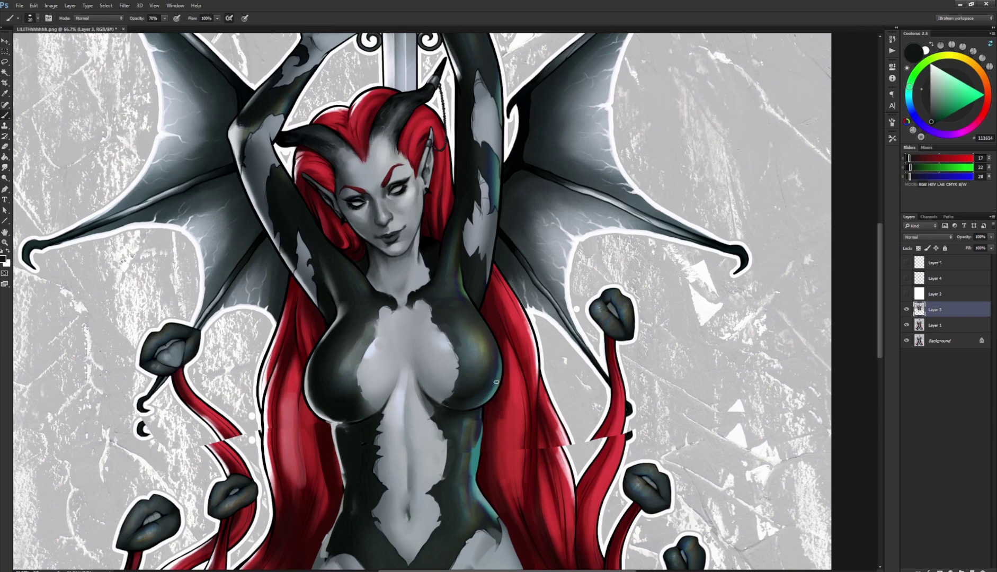
Step: Paint sampled dark teal reflected light on the lower suit of both breasts and blend it with the Smudge tool
alt+click(468, 422)
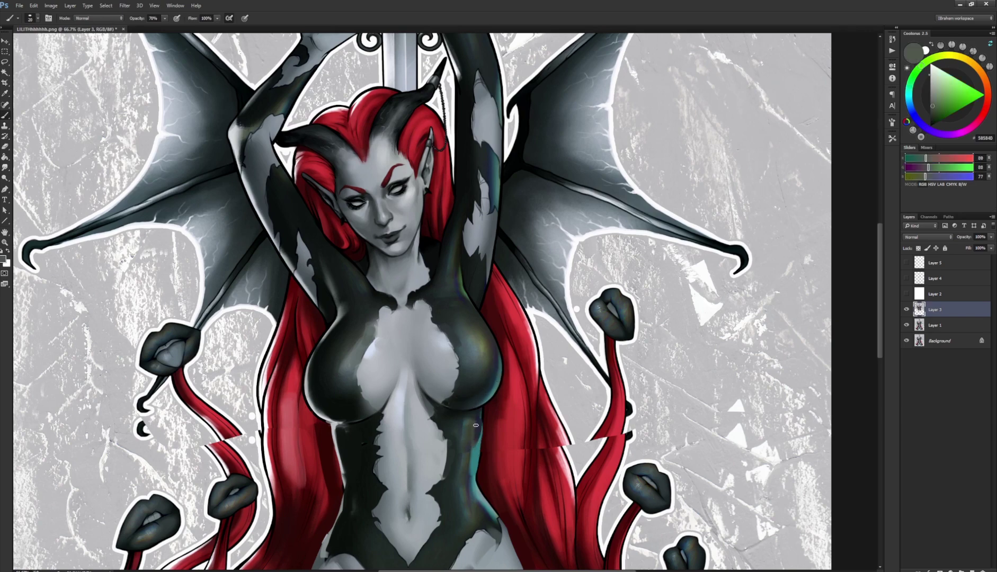
alt+click(465, 421)
drag(453, 404, 468, 396)
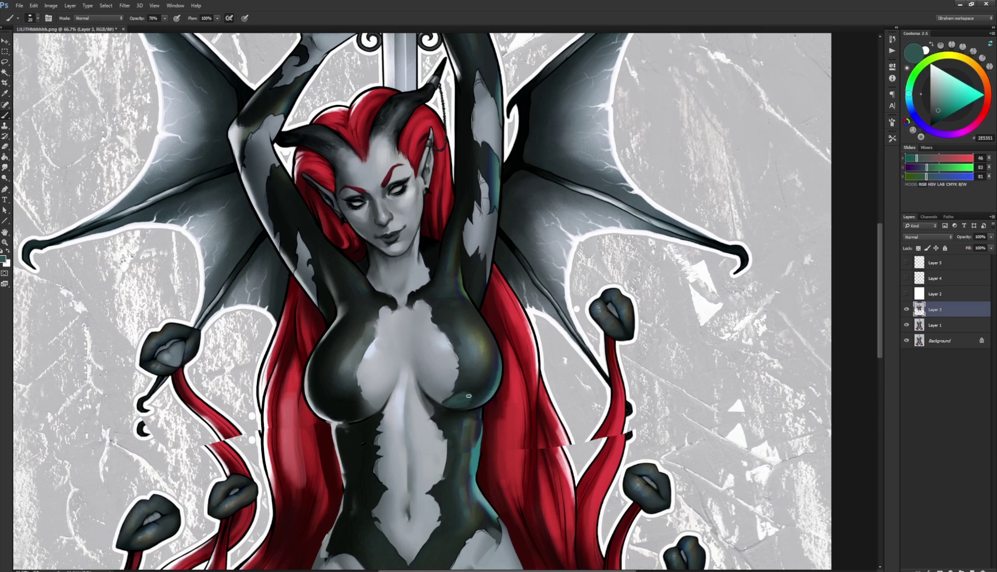
key(r)
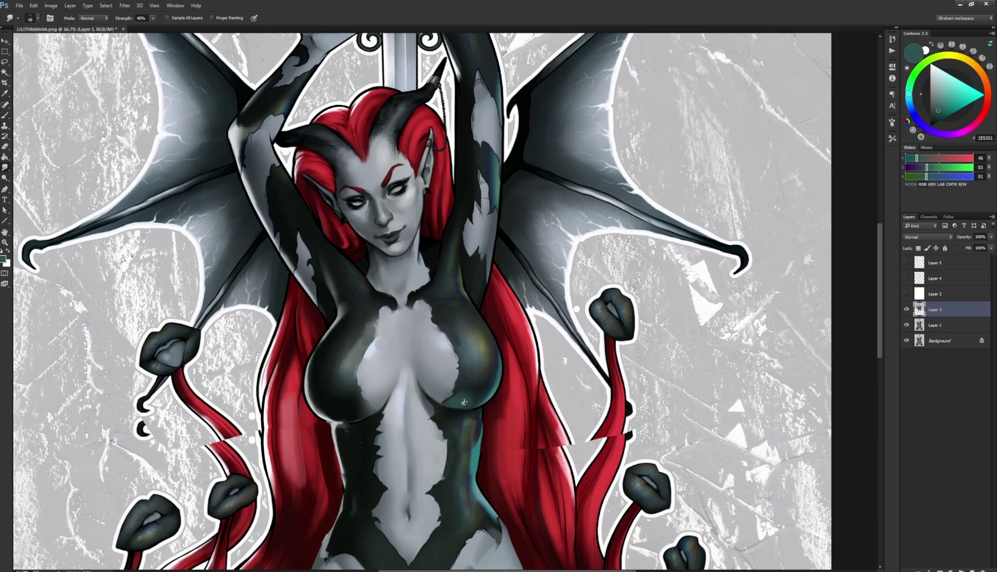
key(b)
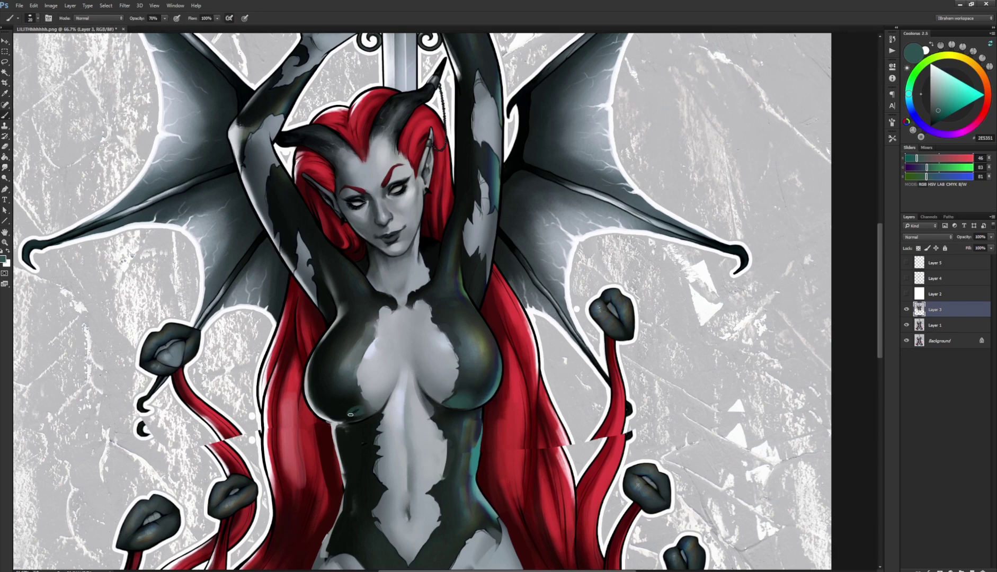
mouse_move(353, 409)
mouse_down()
mouse_move(365, 406)
mouse_move(348, 418)
mouse_move(358, 418)
mouse_up()
key(r)
key(b)
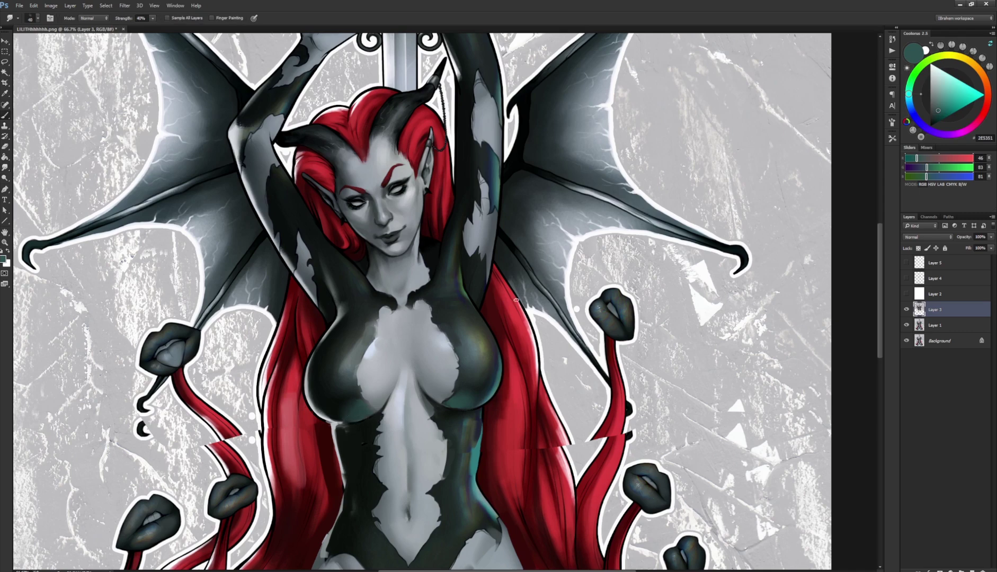
Step: Add a dark teal sheen to the suit's waist on the bent arm's side, touch it up with sampled near-black, and smudge it
mouse_move(525, 431)
mouse_down()
mouse_move(570, 228)
mouse_move(524, 363)
mouse_up()
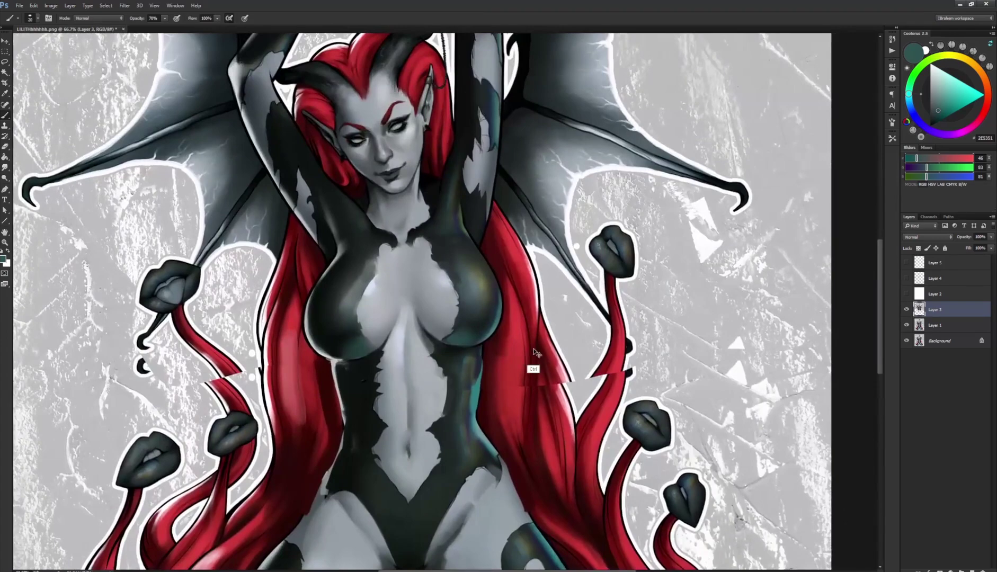
key(ctrl+minus)
key(ctrl+minus)
key(ctrl+plus)
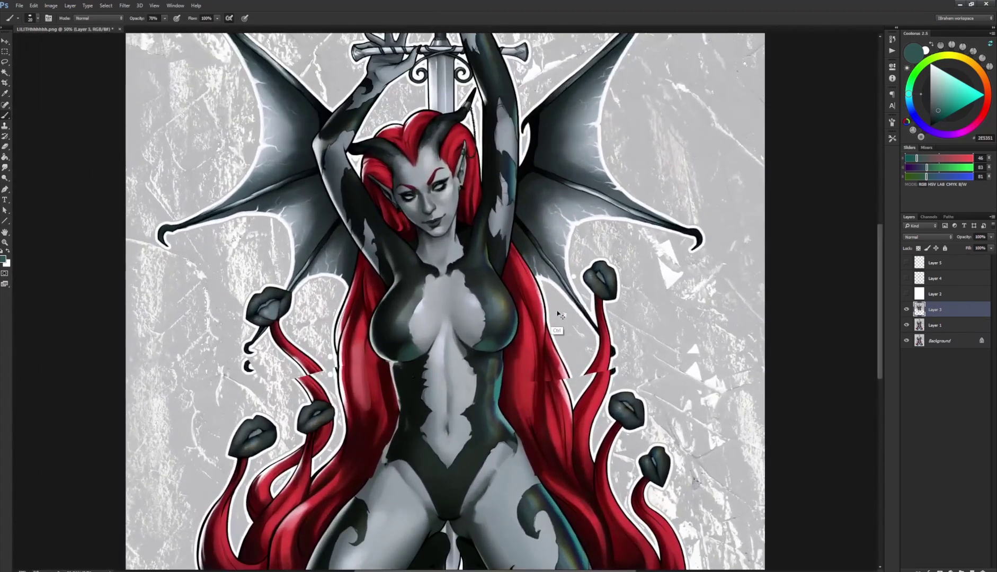
drag(530, 362, 481, 373)
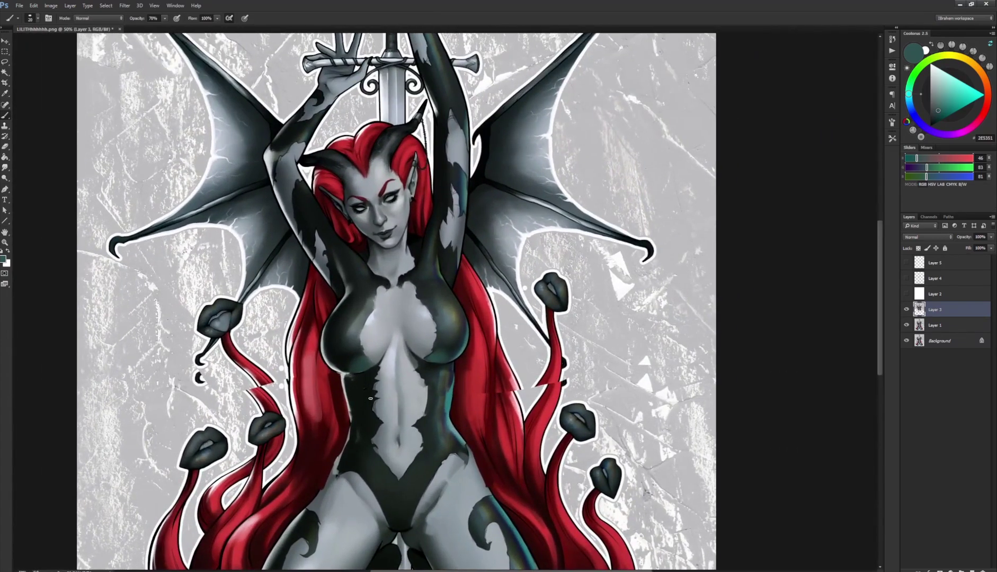
drag(368, 394, 372, 377)
key(r)
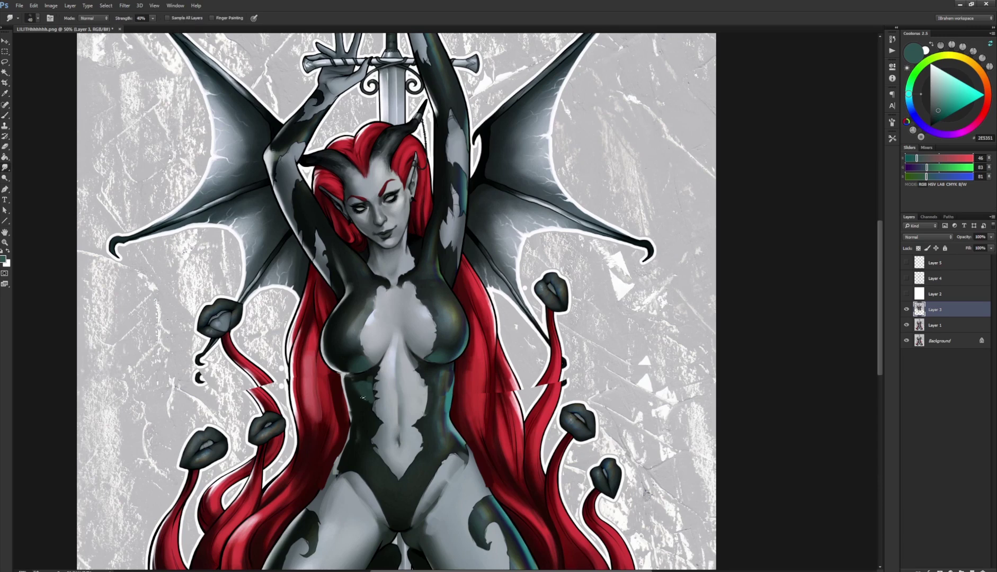
key(b)
alt+click(366, 378)
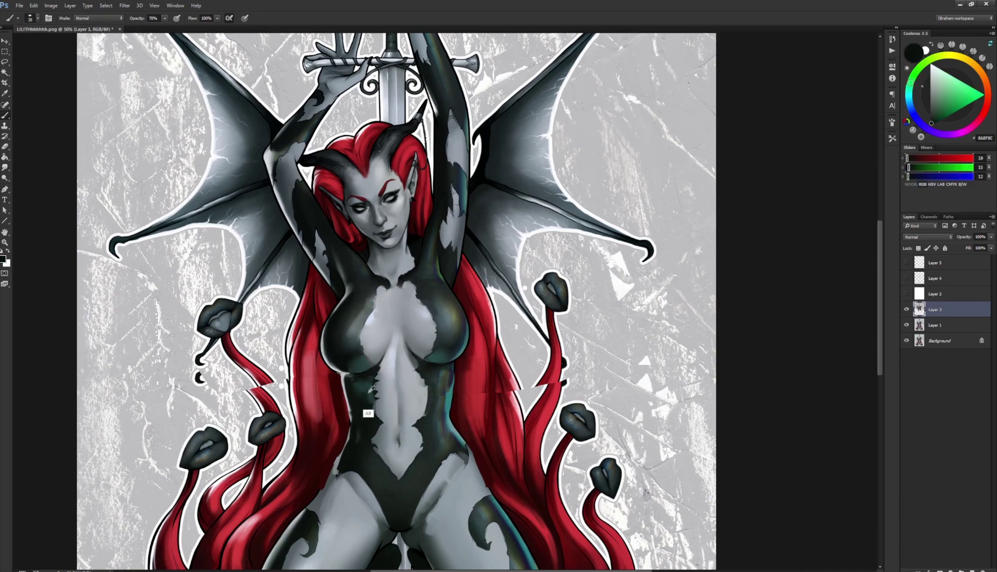
key(r)
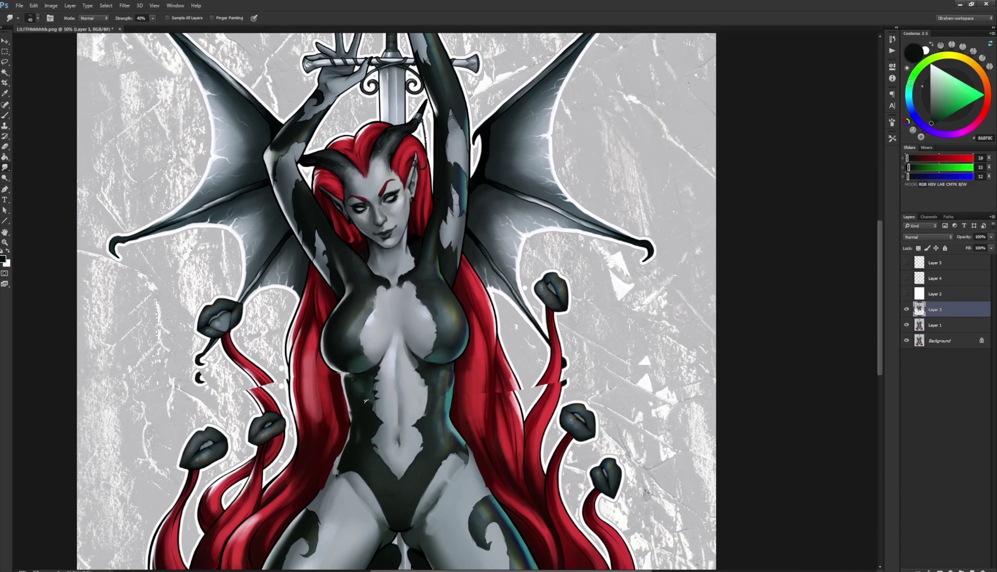
Step: Tint the lower front of the suit with the dark teal sampled from the waist and blend it with the Smudge tool
key(b)
alt+click(373, 394)
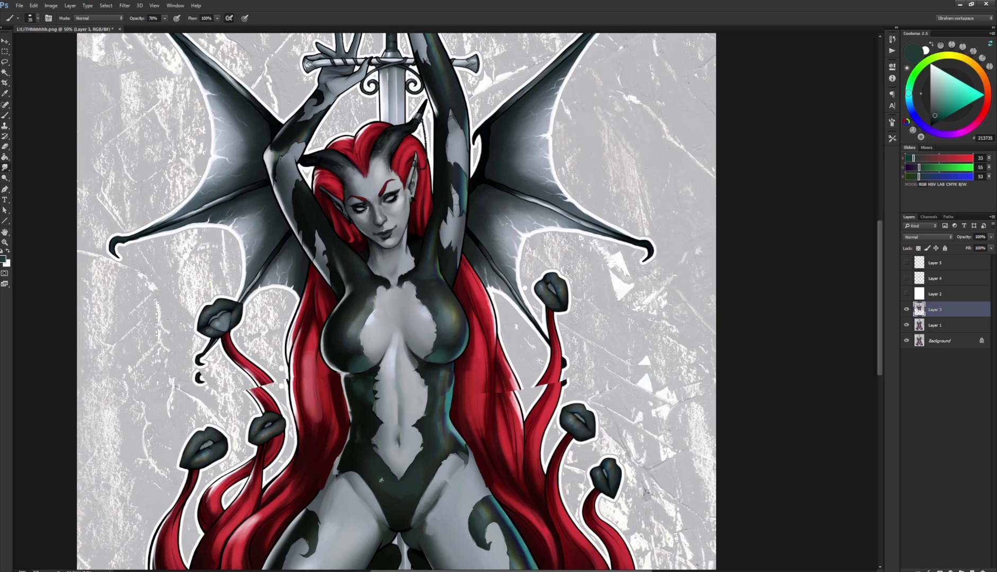
key(r)
key(b)
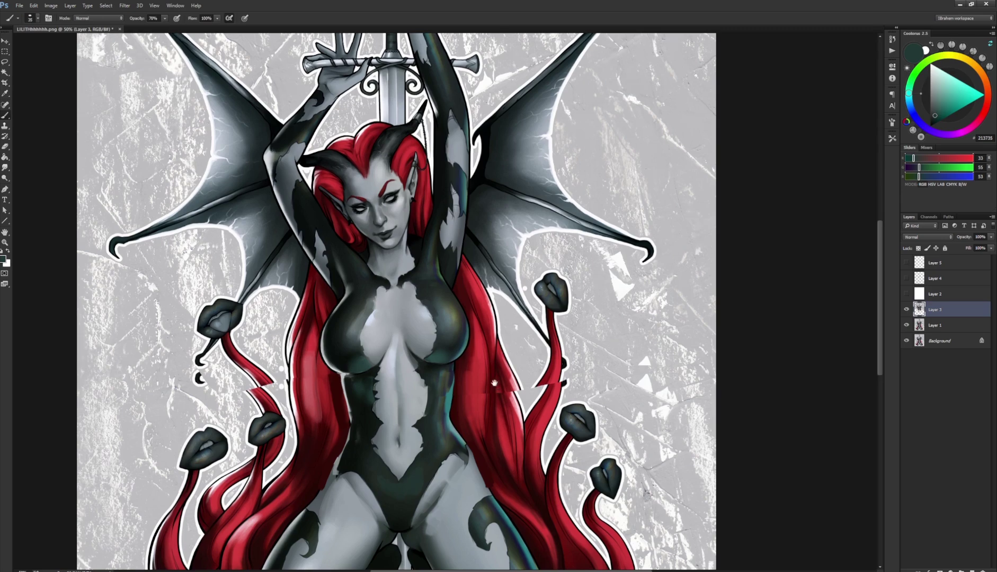
Step: Paint skin tones sampled from the chest and upper abdomen onto the torso skin below the breasts and blend them with the Smudge tool
mouse_move(495, 380)
mouse_down()
mouse_move(509, 259)
mouse_move(490, 351)
mouse_move(503, 424)
mouse_up()
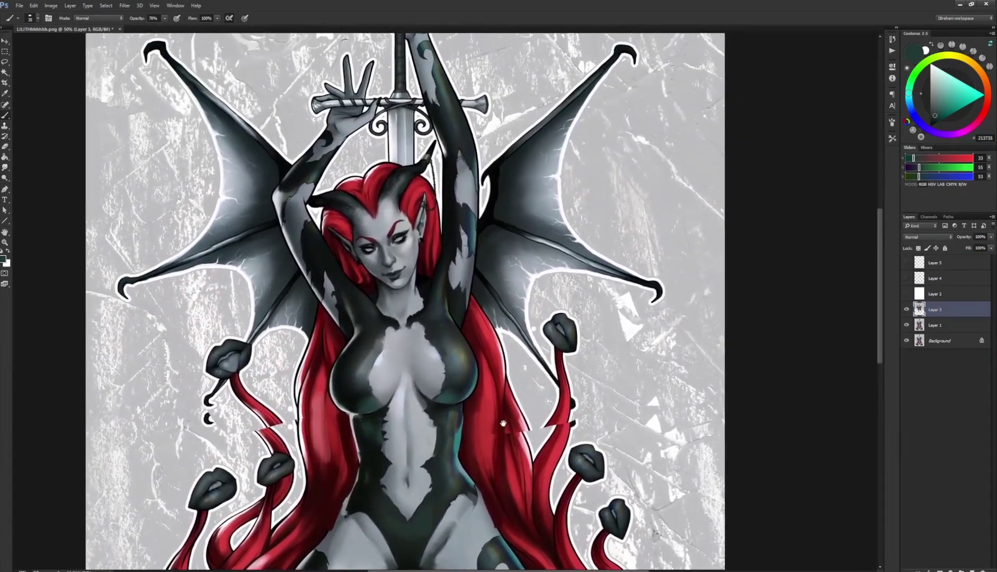
drag(477, 305, 459, 318)
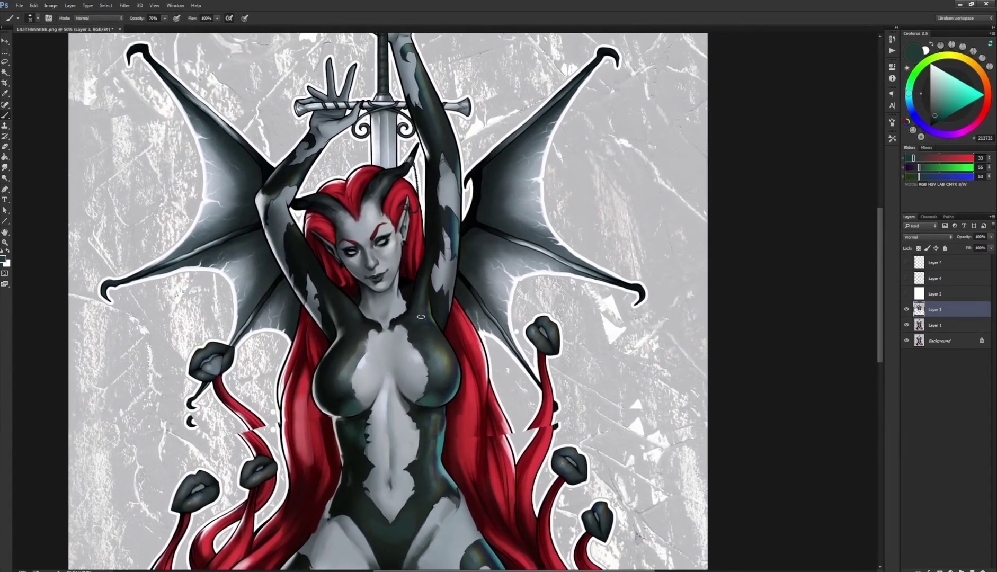
alt+click(404, 404)
alt+click(392, 376)
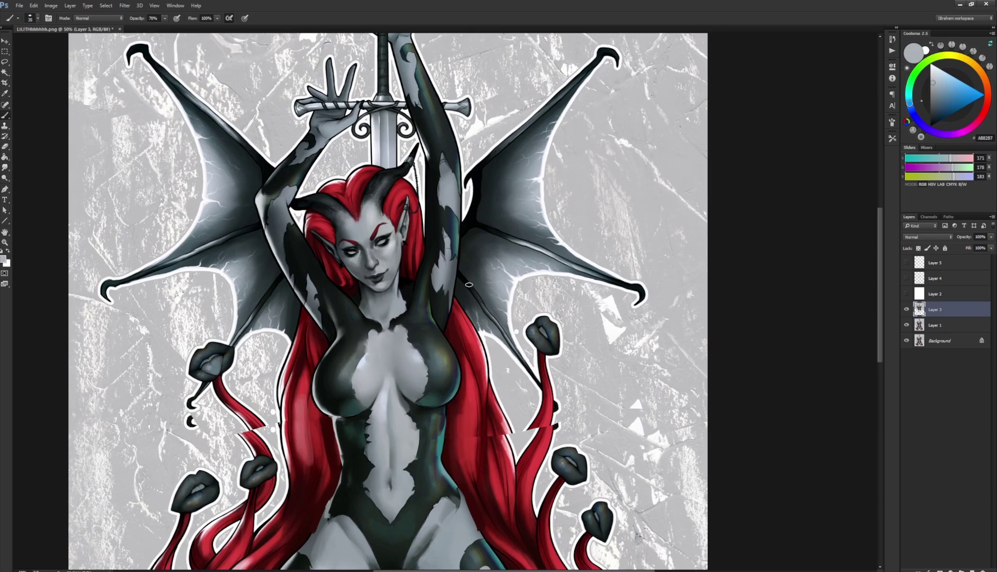
alt+click(380, 426)
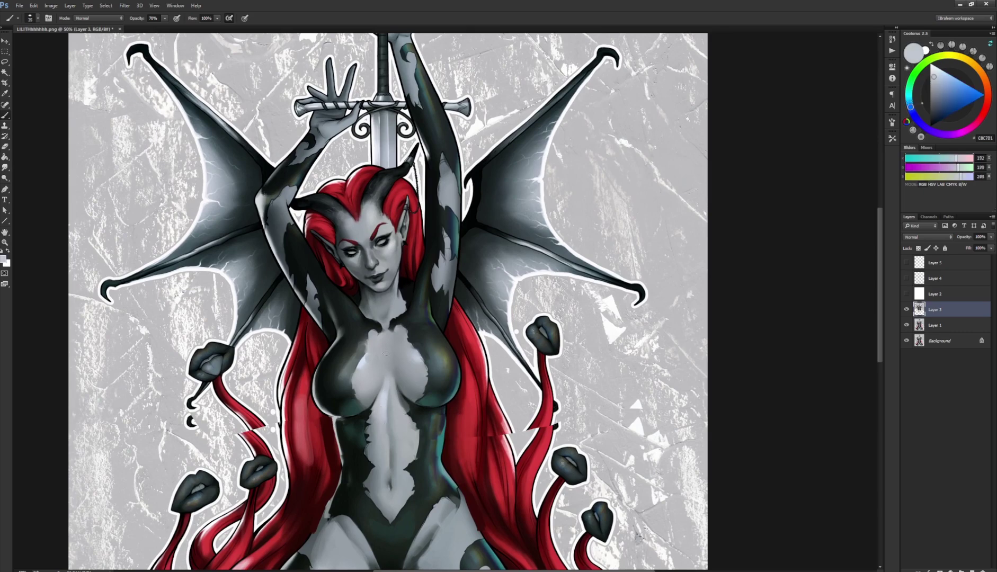
key(r)
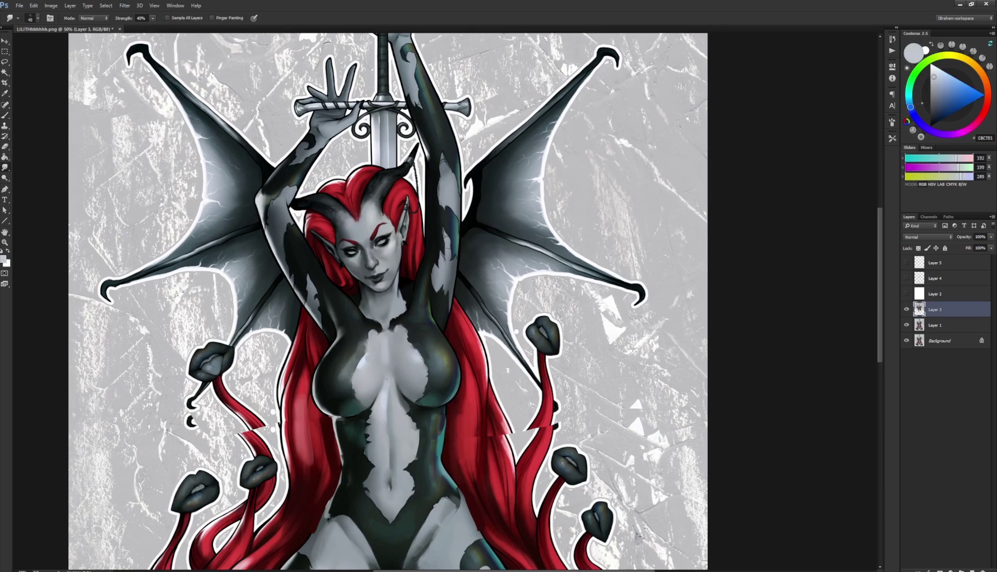
Step: Refine the sternum skin at the base of the cleavage with sampled light blue-greys and smooth it with the Smudge tool
key(b)
alt+click(388, 404)
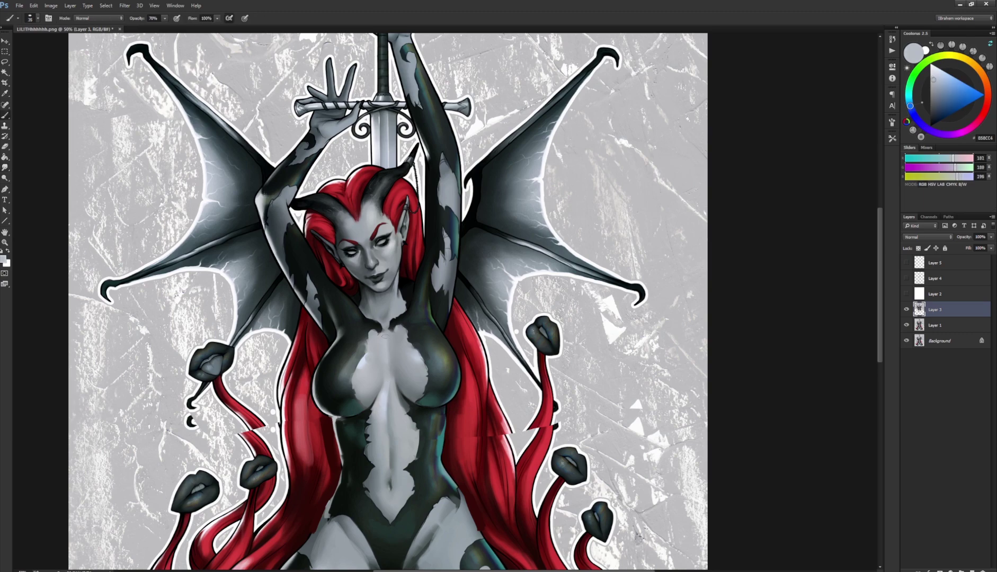
key(r)
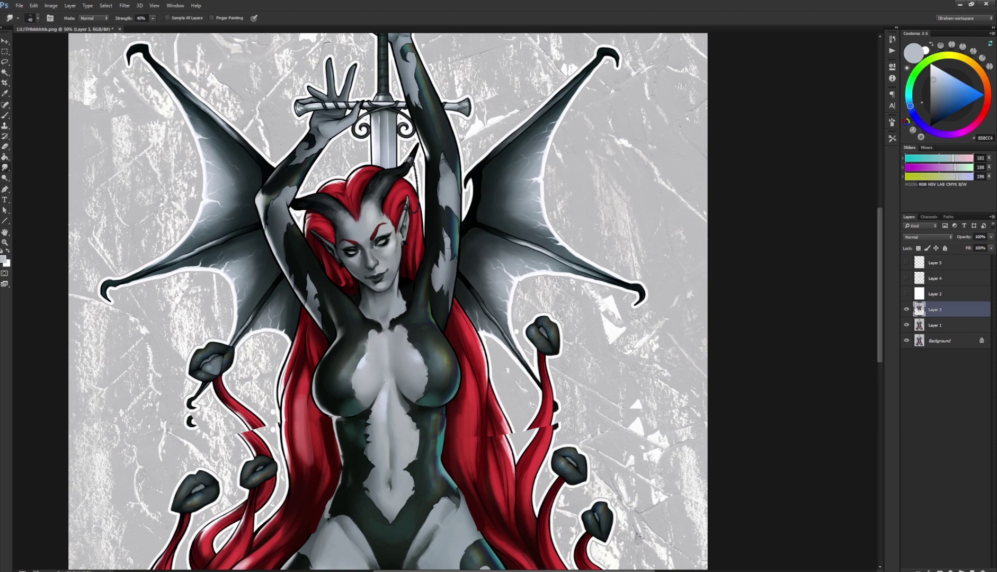
key(b)
alt+click(390, 398)
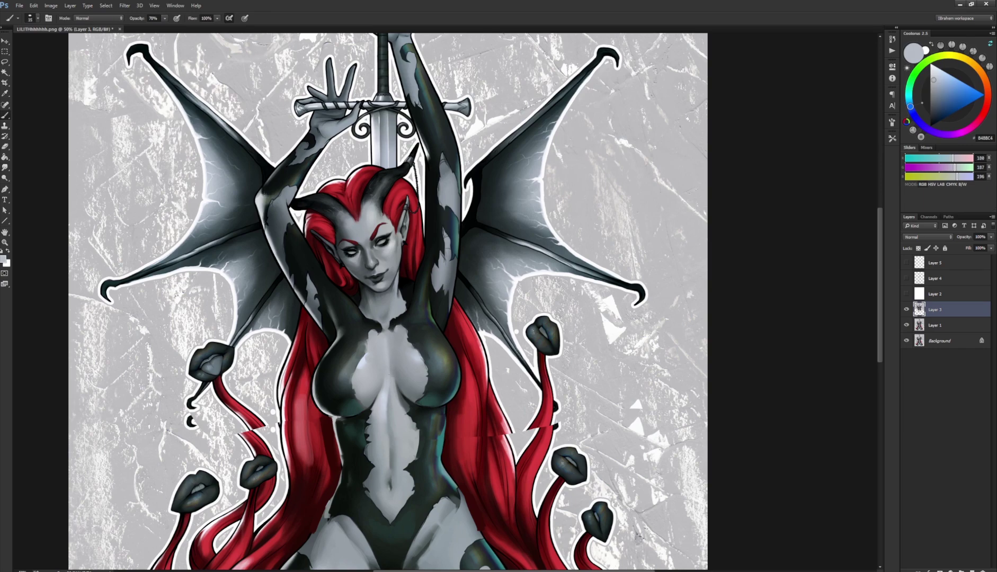
key(r)
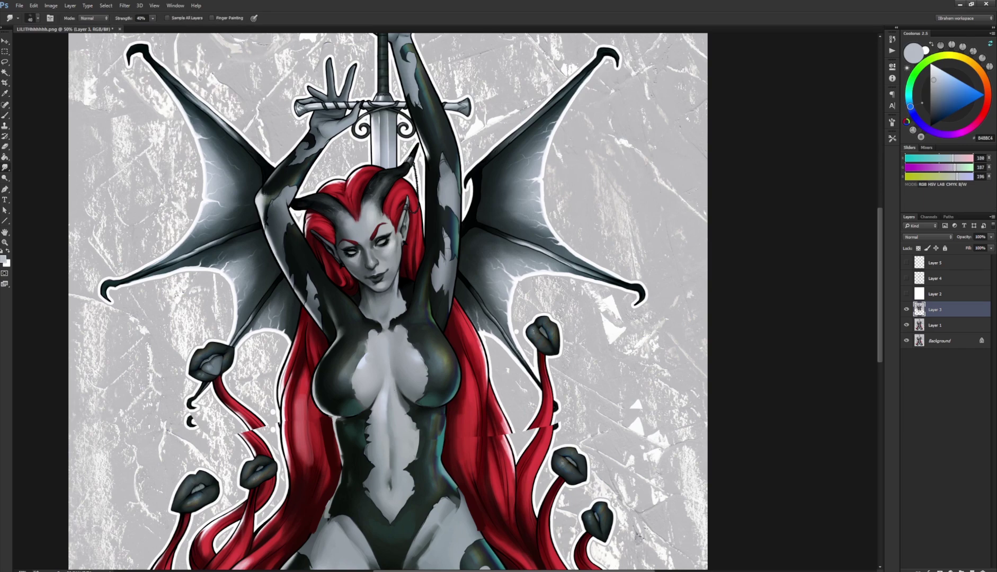
Step: Even out the breast skin on the straight arm's side with a light grey sampled beside the cleavage and smudge it
key(b)
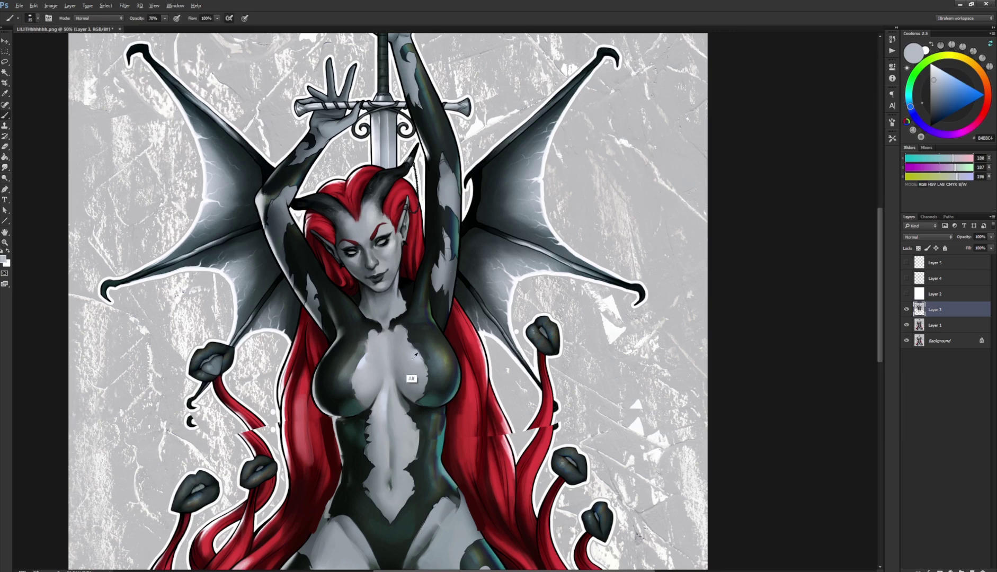
alt+click(405, 374)
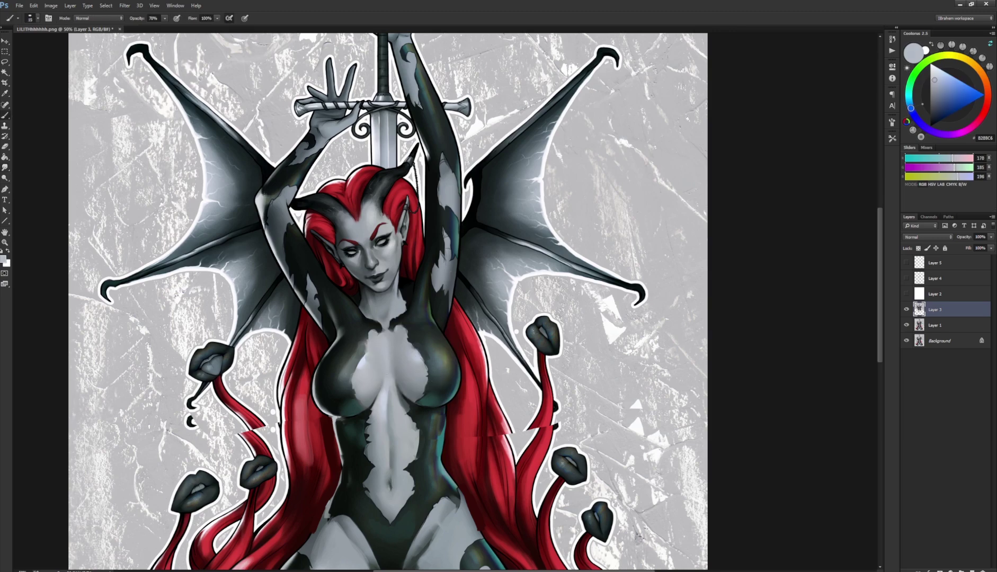
key(r)
key(b)
key(r)
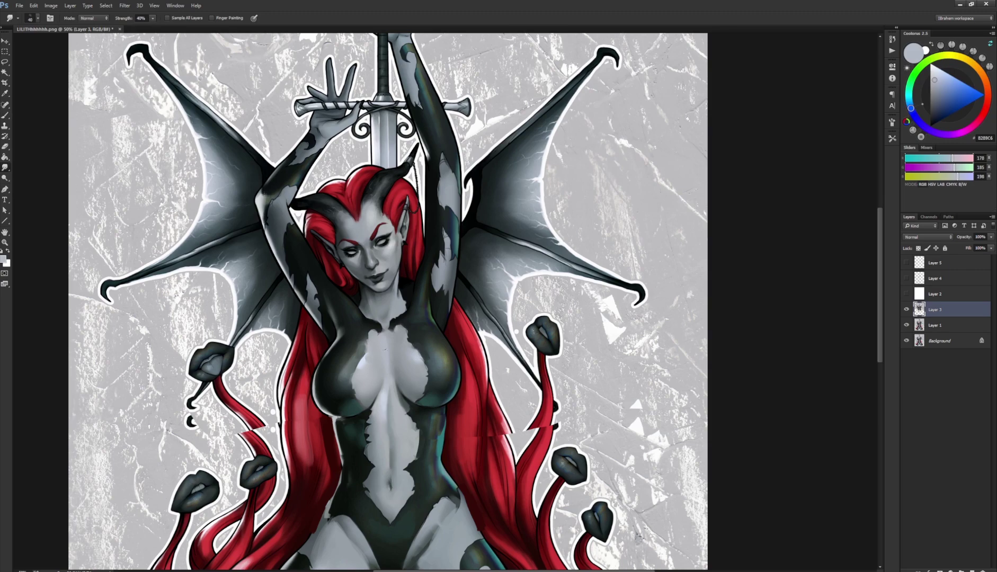
Step: Touch up the chest skin with the neutral grey sampled from the cleavage and blend it with the Smudge tool
key(b)
mouse_move(446, 388)
mouse_down()
mouse_move(446, 272)
mouse_move(465, 217)
mouse_move(446, 330)
mouse_up()
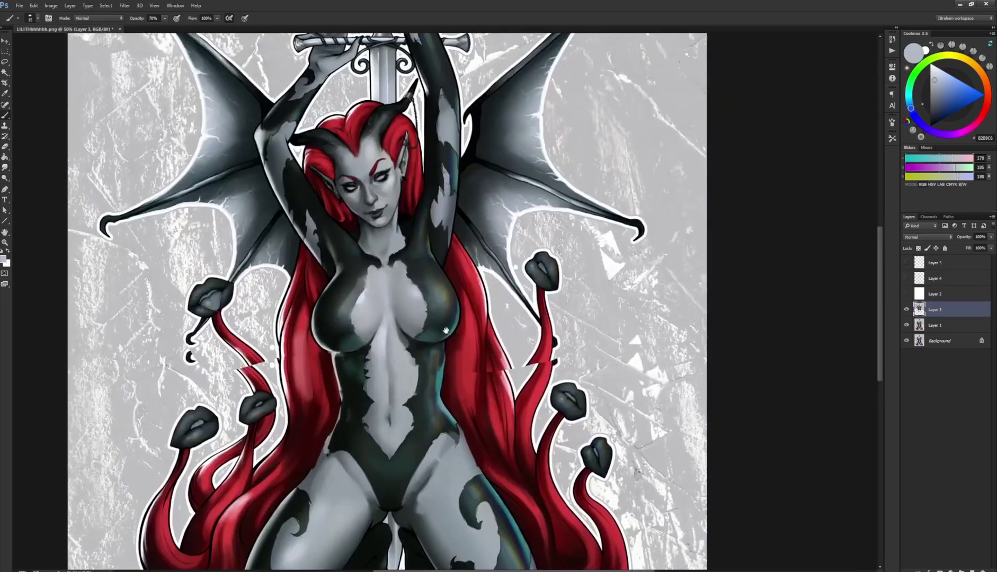
alt+click(390, 316)
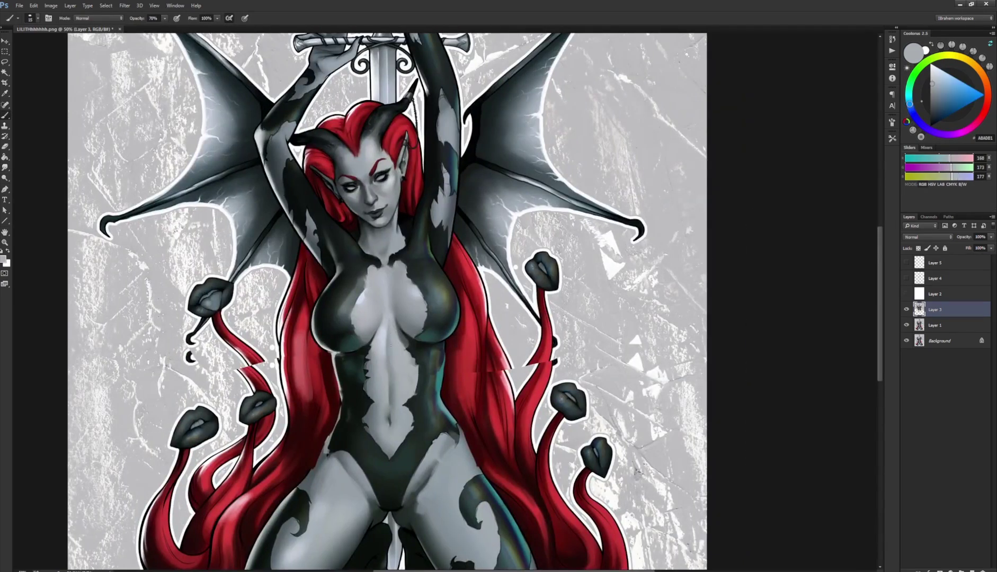
key(r)
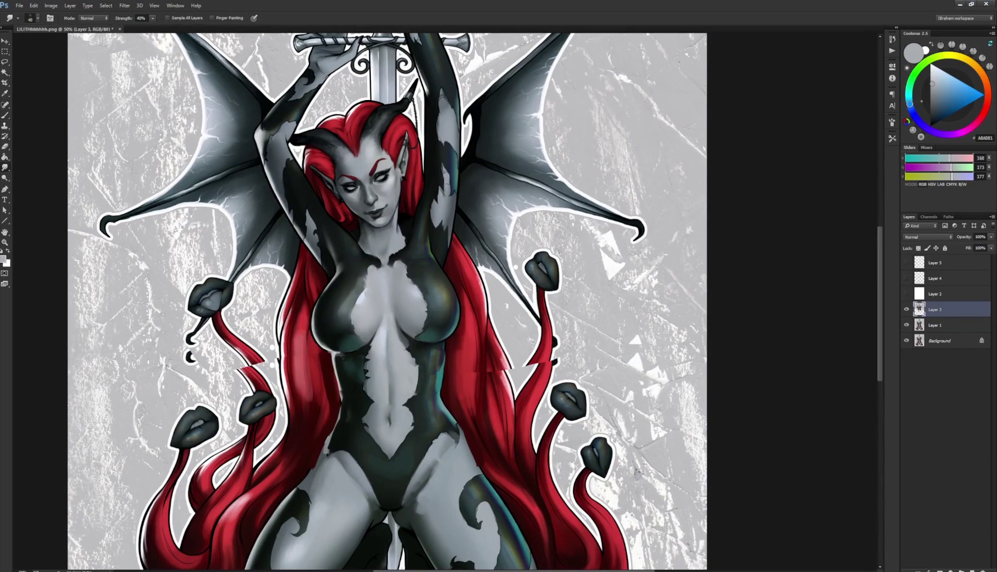
Step: Brighten the chest skin with the pale blue-grey sampled between the breasts and blend it with the Smudge tool
key(b)
drag(449, 316, 438, 332)
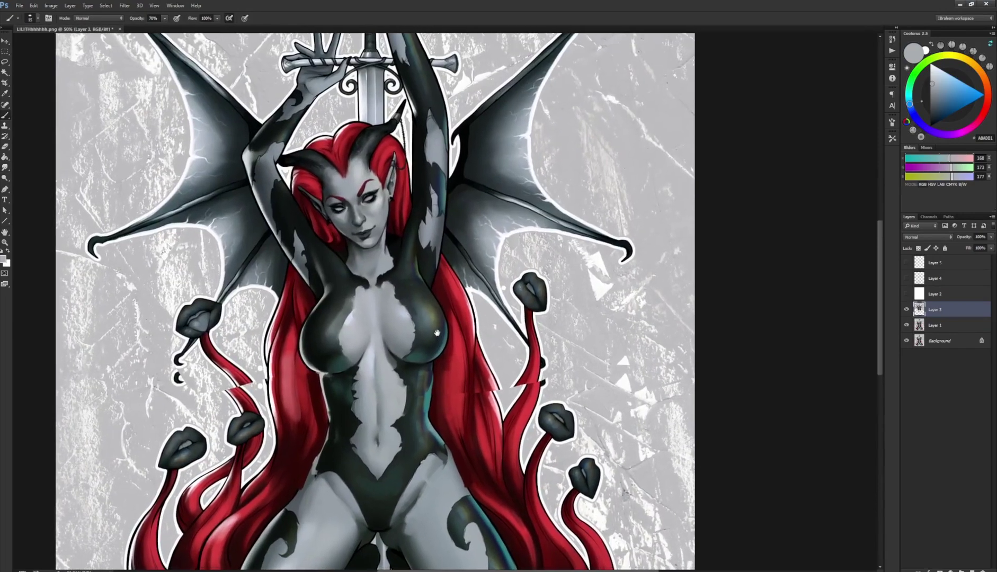
alt+click(372, 313)
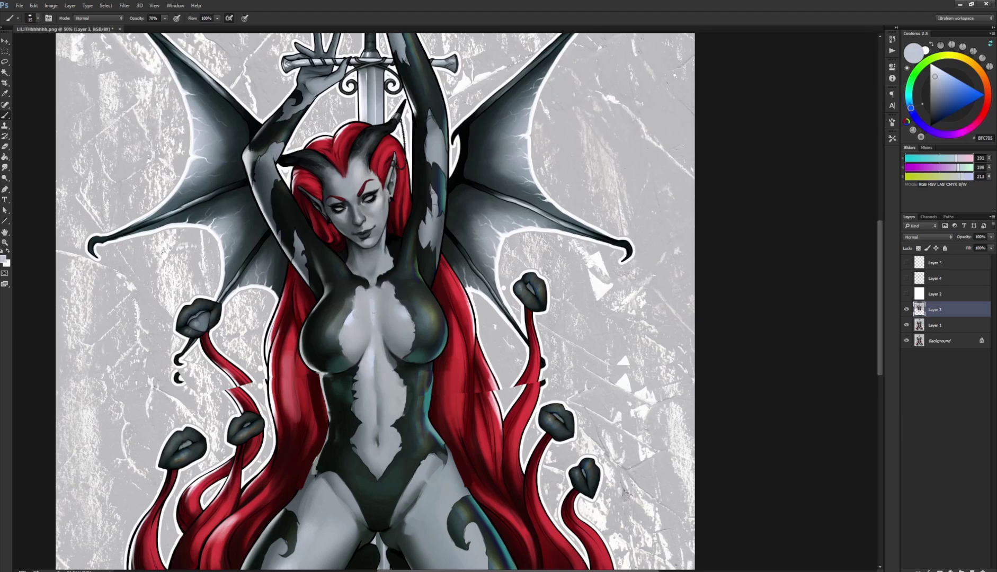
key(r)
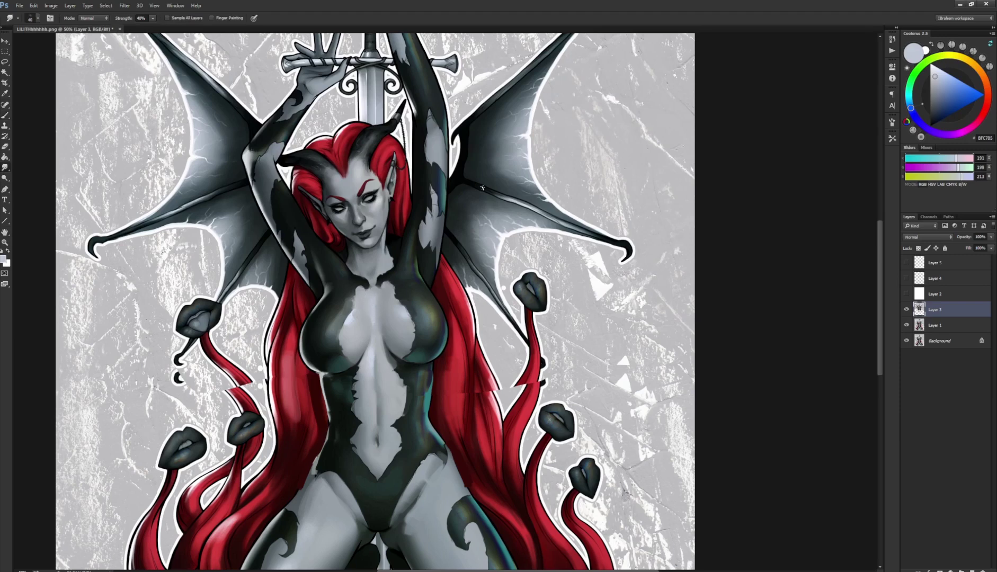
key(b)
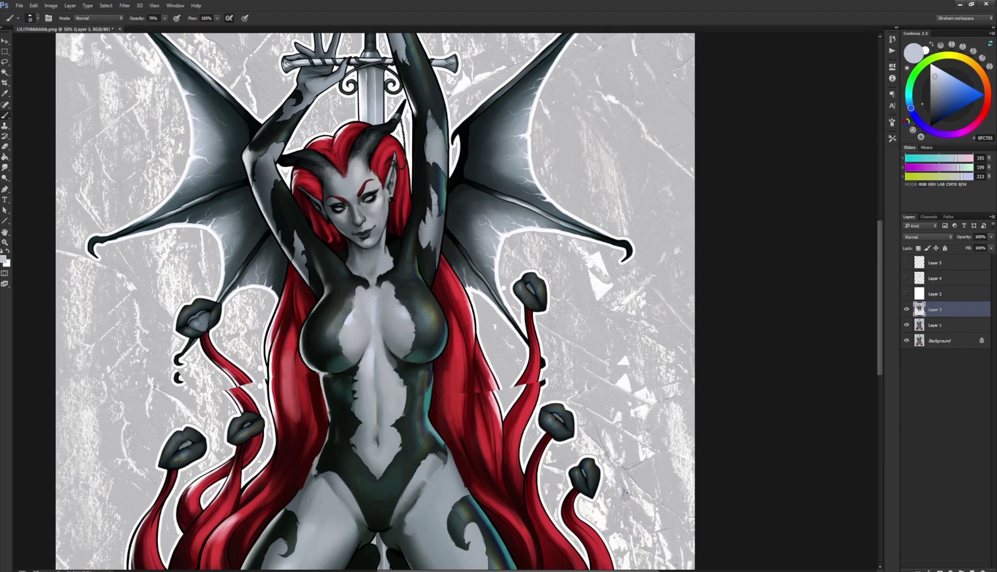
key(r)
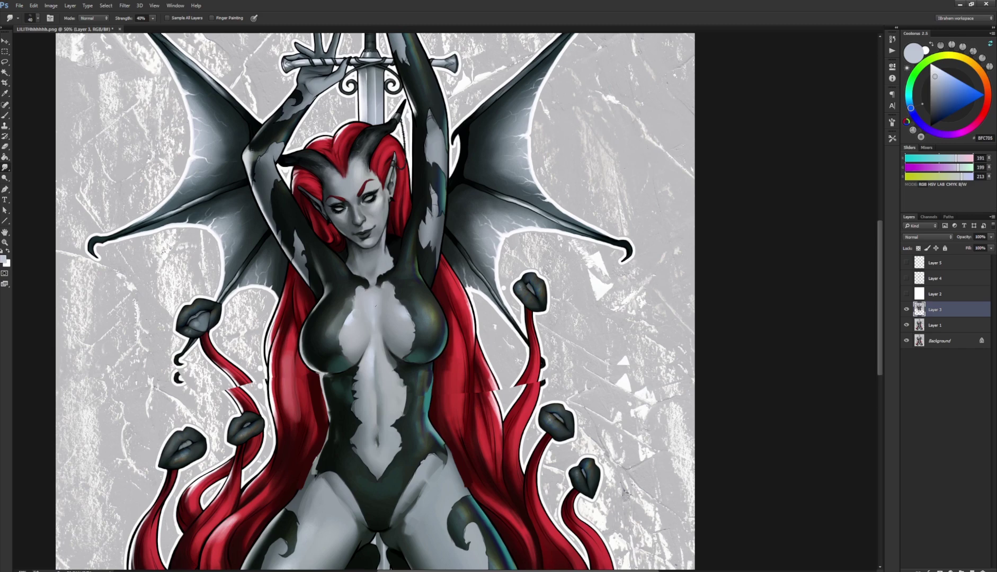
Step: Switch to the soft brush preset and shade the skin around the cleavage with greys sampled beside it
key(b)
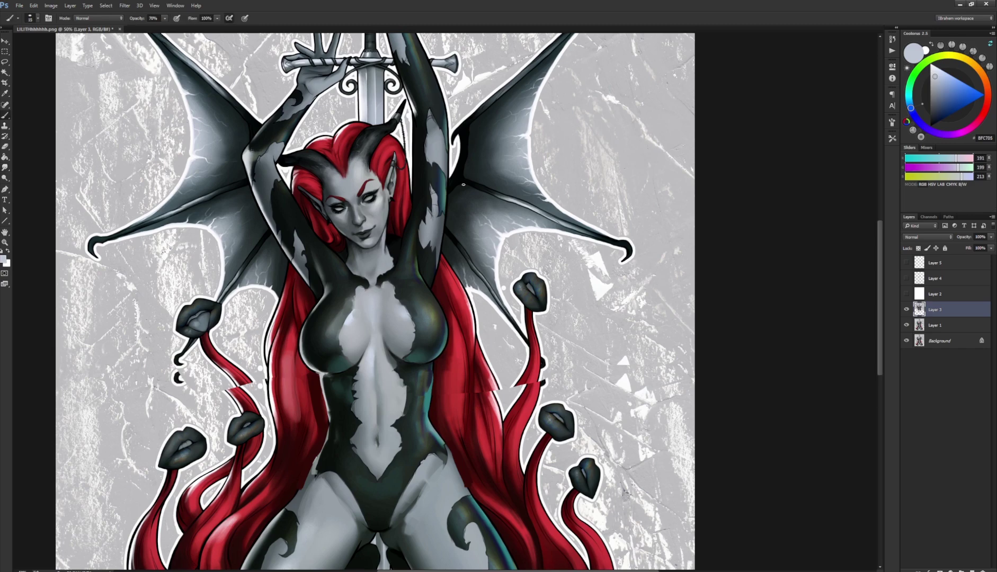
click(892, 139)
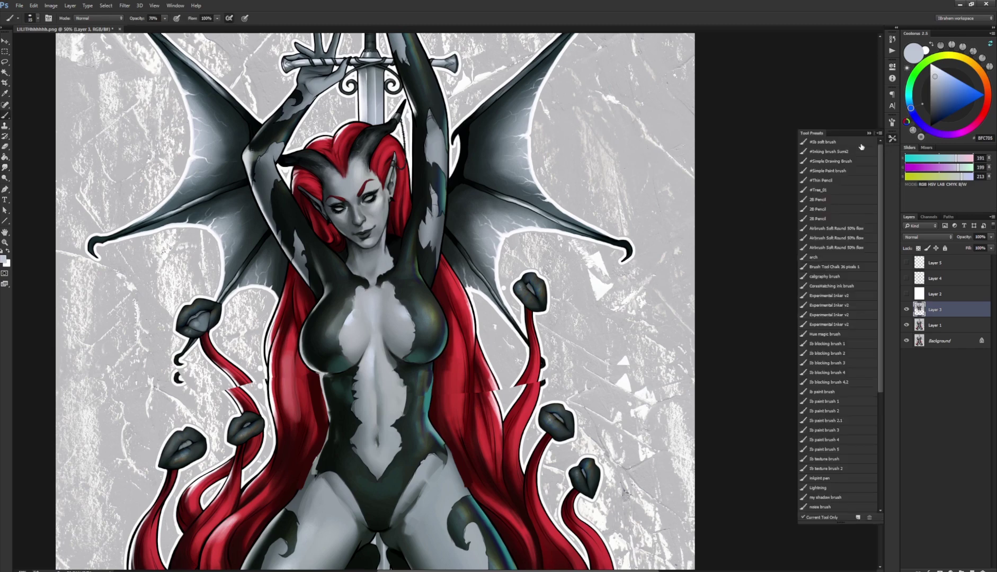
click(869, 144)
click(892, 139)
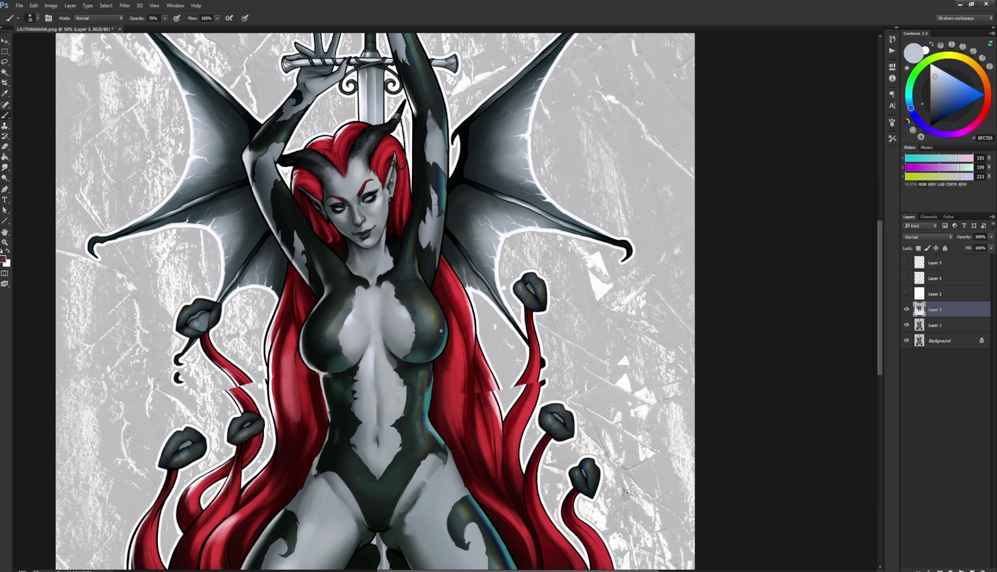
alt+click(381, 323)
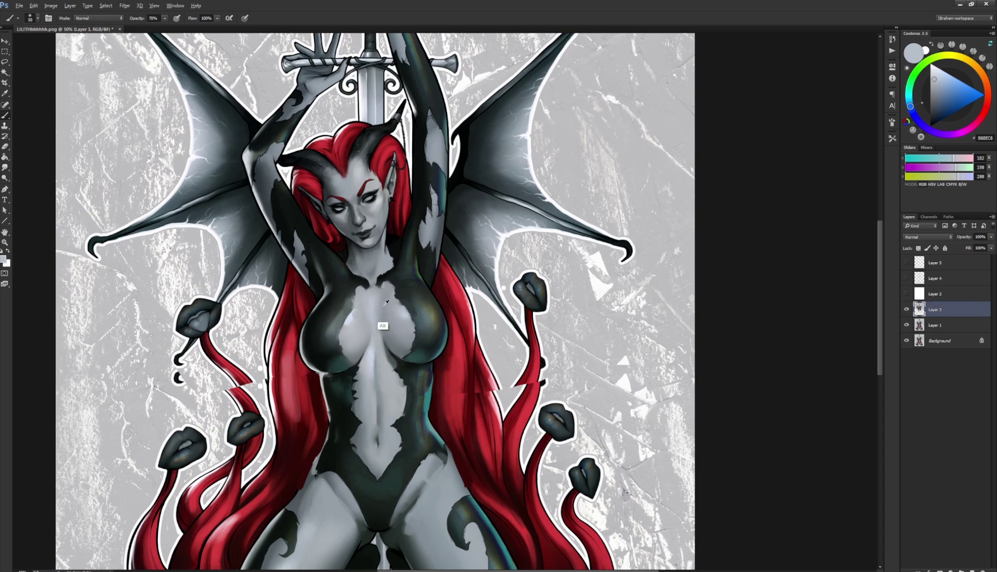
alt+click(375, 335)
alt+click(383, 328)
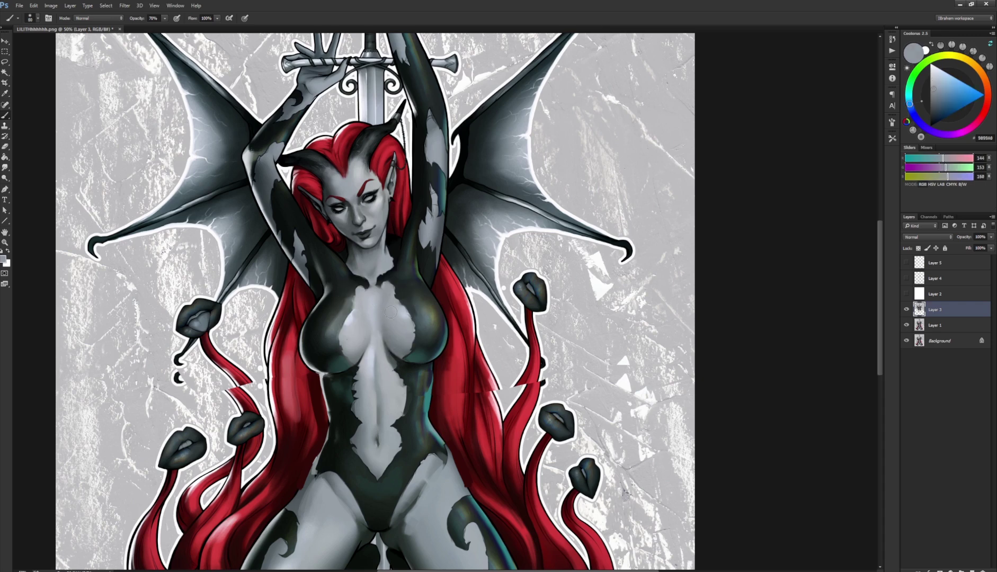
Step: Soften the inner breast skin on the bent arm's side and the upper chest with sampled mid and light greys
alt+click(369, 334)
alt+click(366, 346)
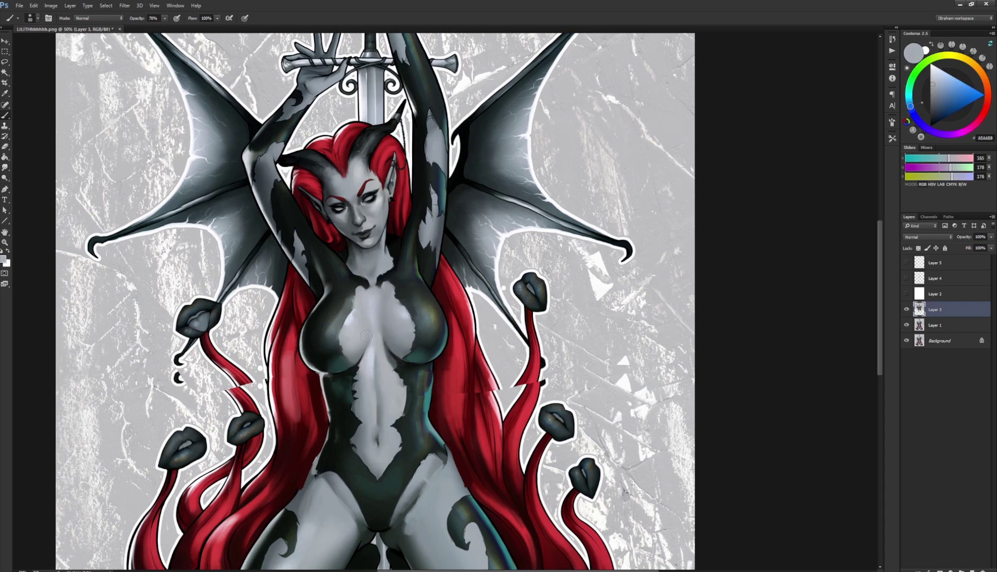
alt+click(372, 327)
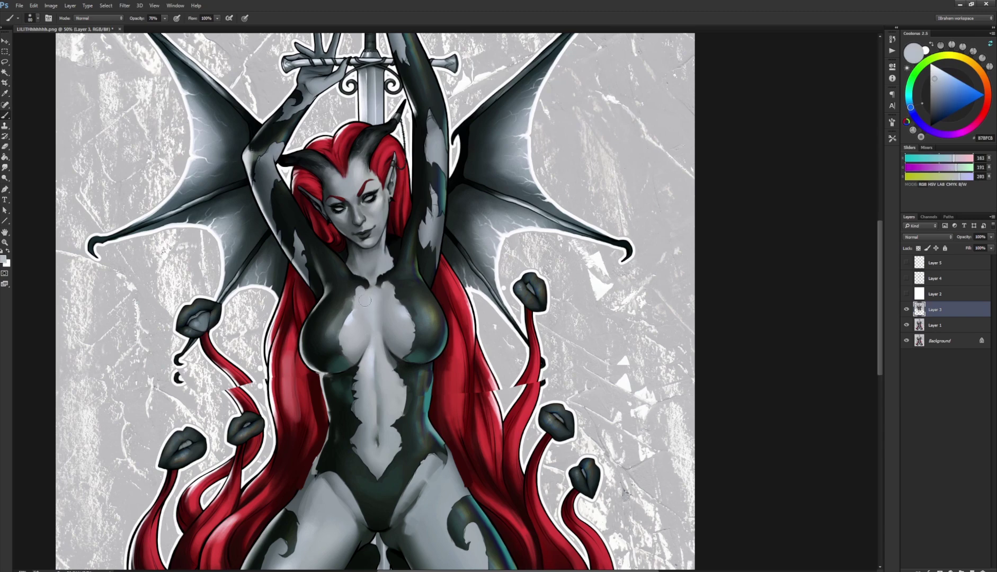
alt+click(362, 350)
mouse_move(418, 289)
mouse_down()
mouse_move(445, 222)
mouse_move(424, 267)
mouse_up()
Step: Lasso a small area at the base of the cleavage, paint it with the pale blue-grey sampled below, deselect, and smudge the transition
alt+click(377, 347)
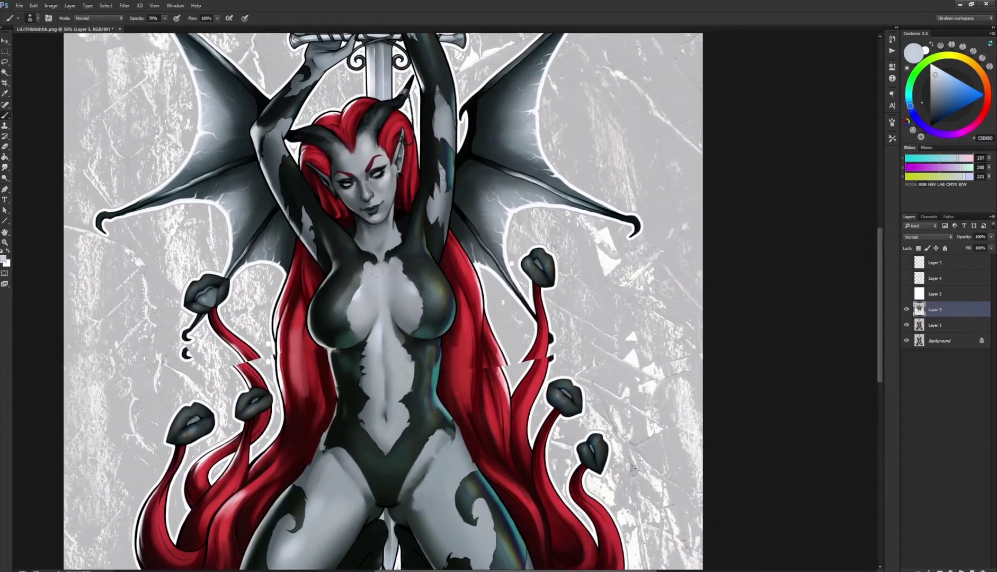
key(l)
mouse_move(383, 330)
mouse_down()
mouse_move(372, 247)
mouse_move(370, 345)
mouse_move(387, 292)
mouse_move(381, 323)
mouse_up()
key(b)
key(ctrl+d)
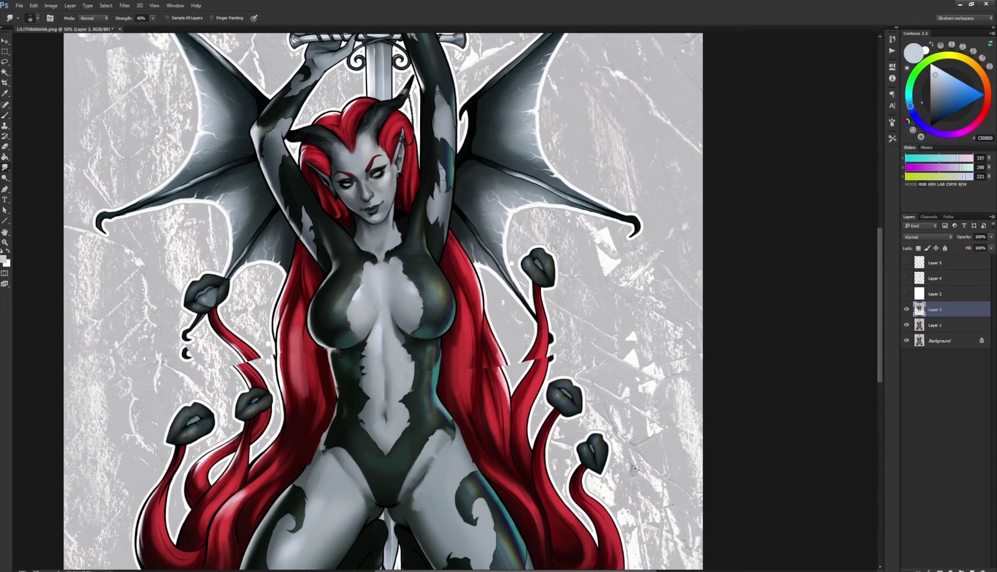
Step: Shade the neck on the bent arm's side with dark grey sampled beneath the jaw and the neck's own skin tone
key(b)
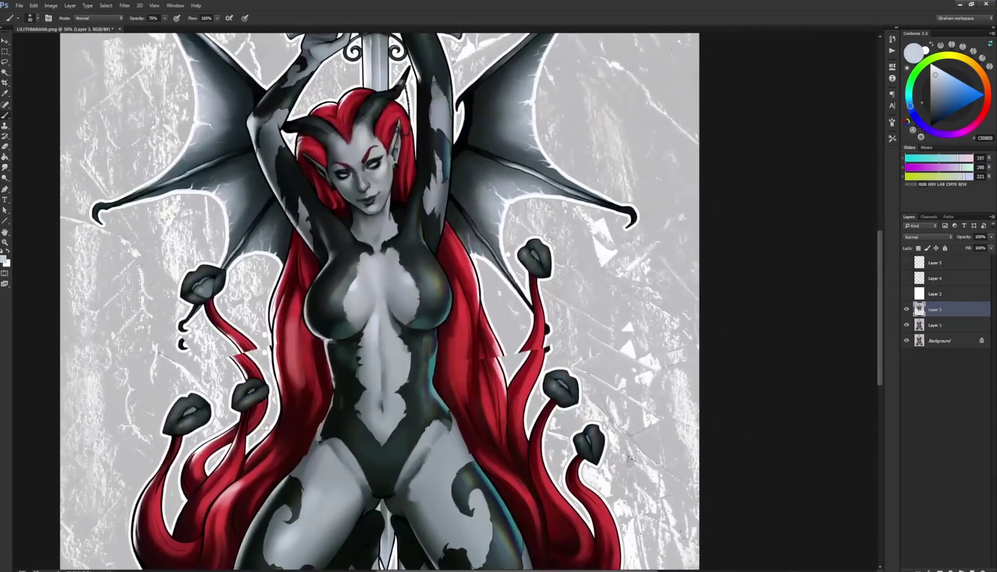
key(ctrl+plus)
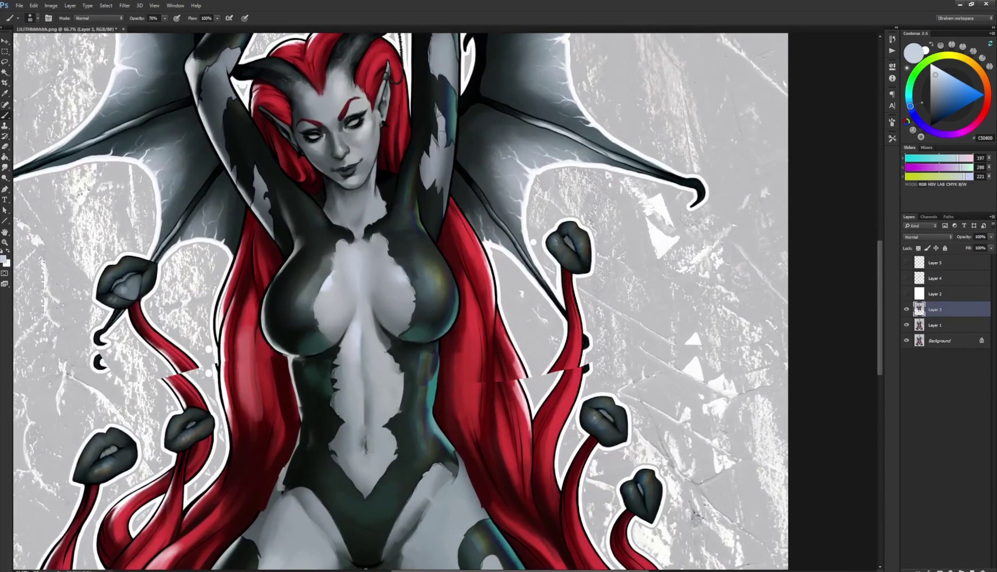
alt+click(365, 444)
drag(377, 335, 411, 482)
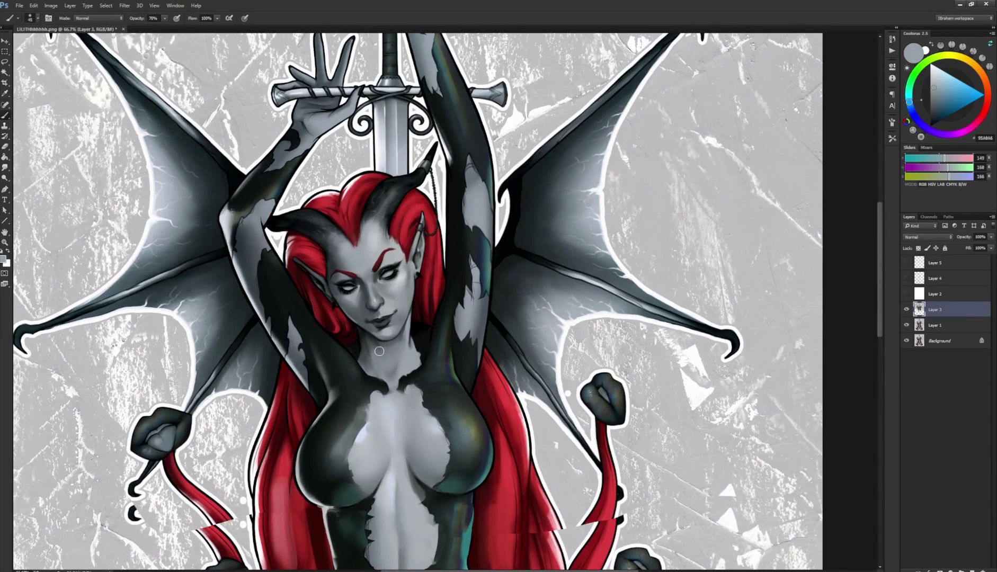
alt+click(364, 331)
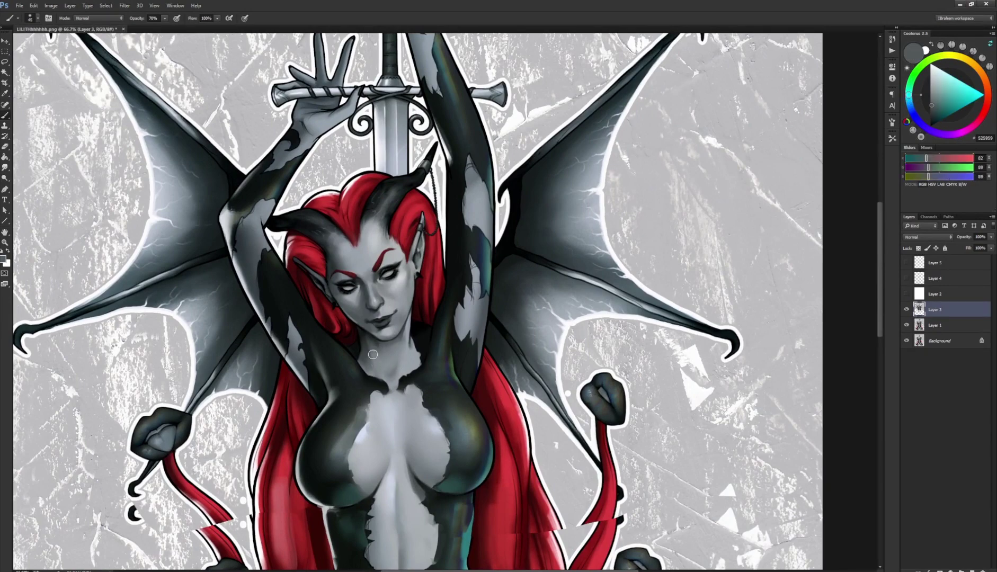
drag(373, 354, 384, 378)
alt+click(388, 370)
mouse_move(365, 328)
mouse_down()
mouse_move(375, 389)
mouse_move(377, 374)
mouse_up()
Step: Blend the neck shading and rework the neck's edge on the straight arm's side with sampled mid and light greys
alt+click(377, 349)
alt+click(377, 353)
alt+click(407, 339)
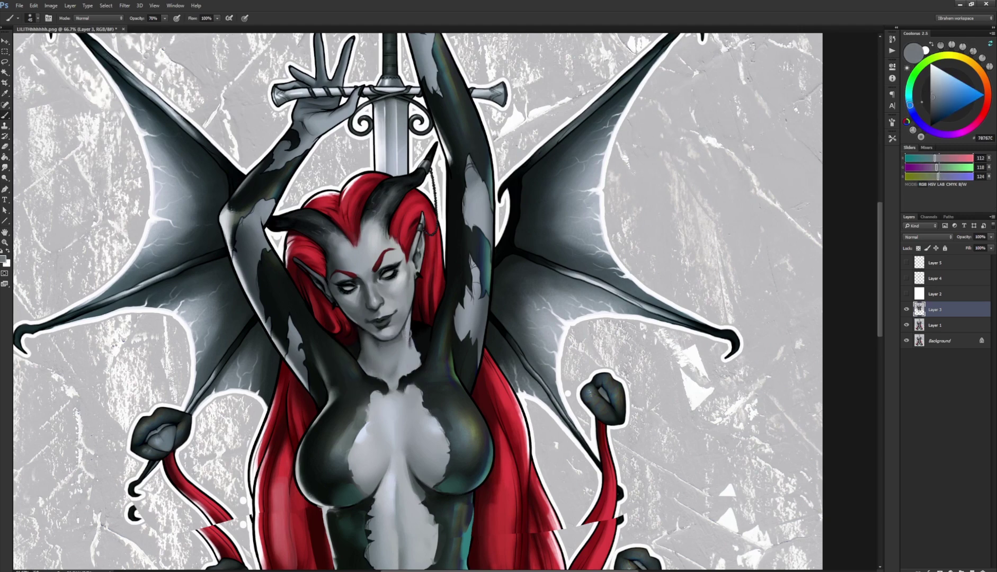
alt+click(402, 364)
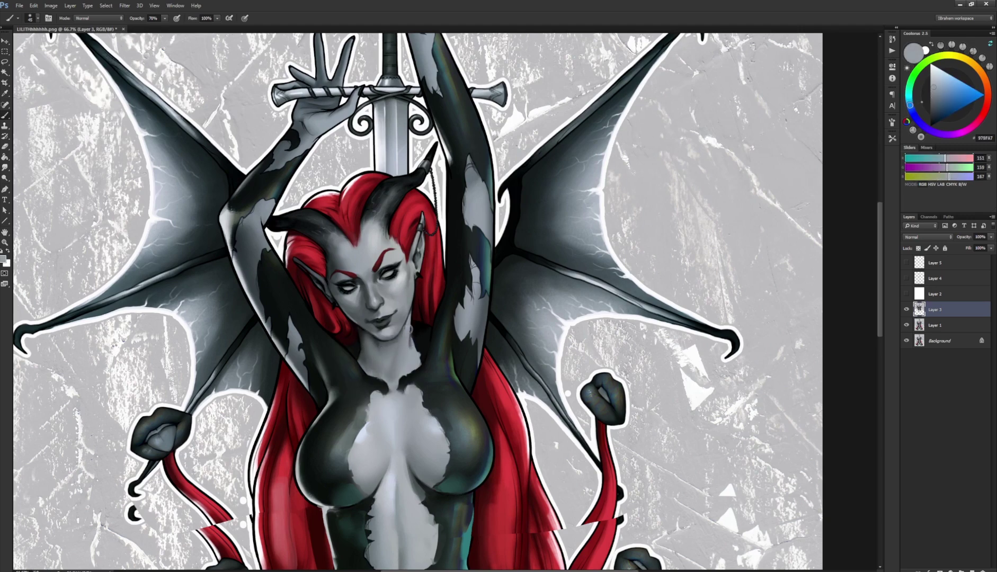
Step: Lasso the shadow area across the neck beneath the jaw, darken it with dark greys sampled from the neck, and deselect
alt+click(388, 352)
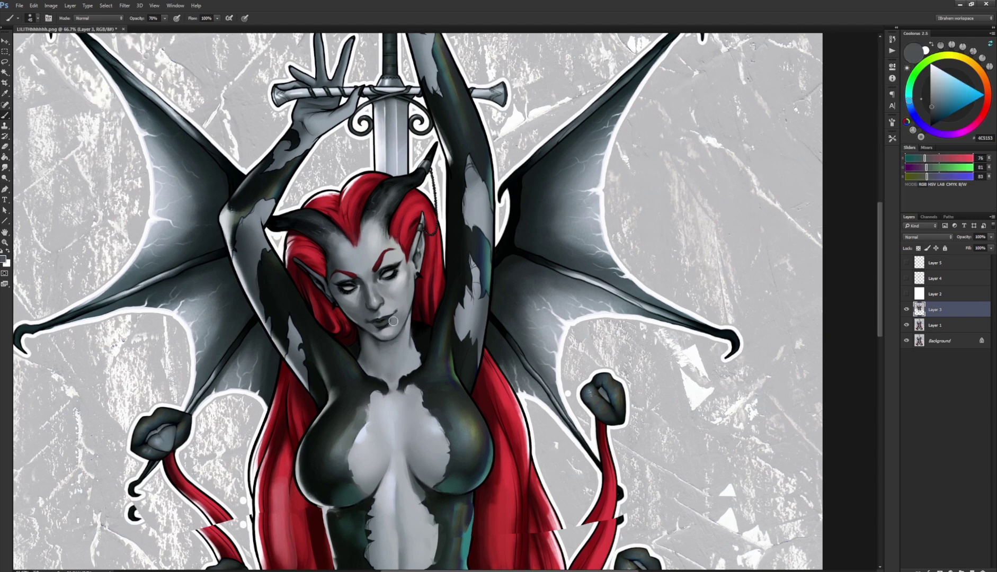
key(l)
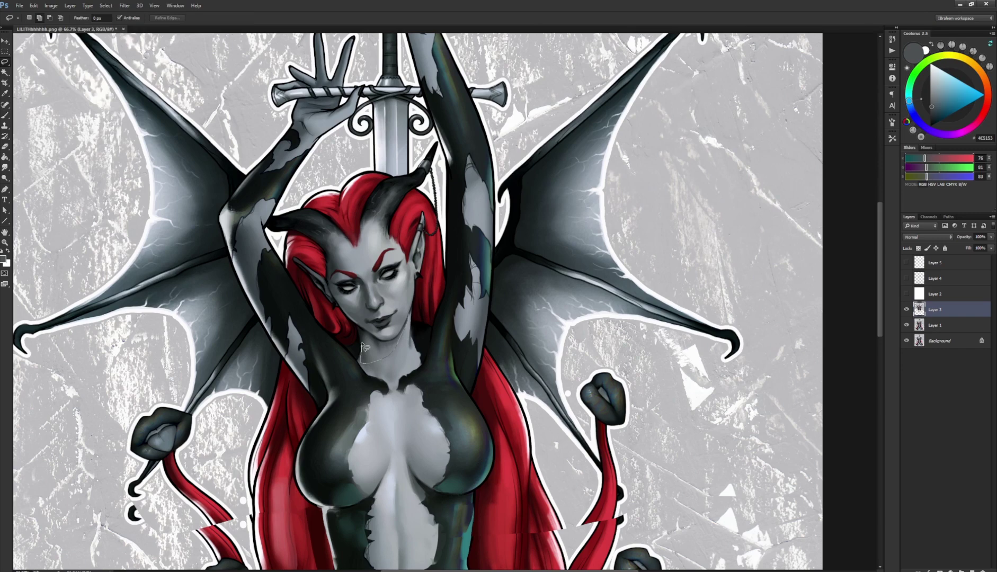
key(b)
mouse_move(357, 324)
mouse_down()
mouse_move(369, 353)
mouse_move(377, 347)
mouse_up()
alt+click(363, 363)
key(ctrl+d)
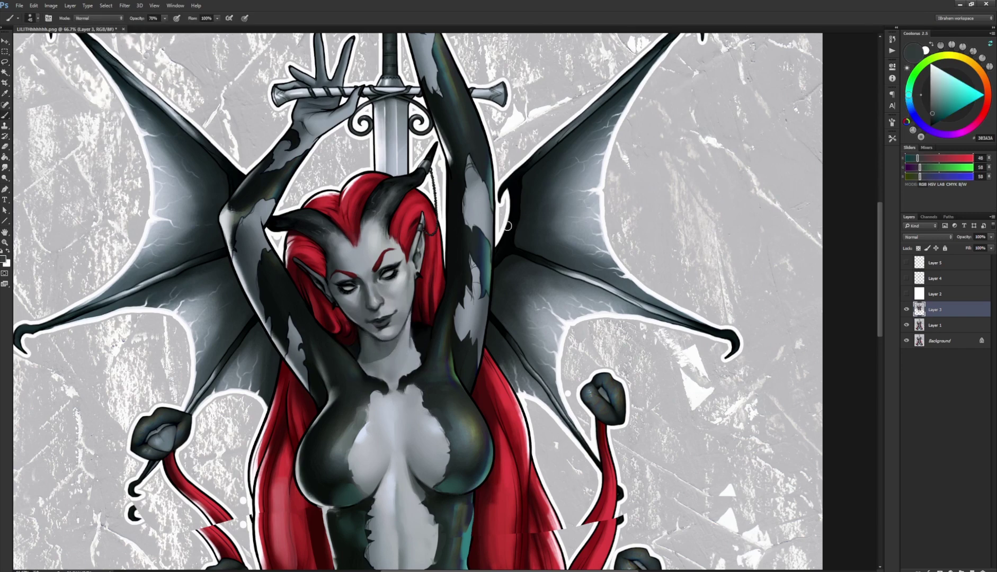
Step: Soften the shading at the base of the woman's neck with a sampled dark grey, alternating Brush and Smudge
alt+click(377, 369)
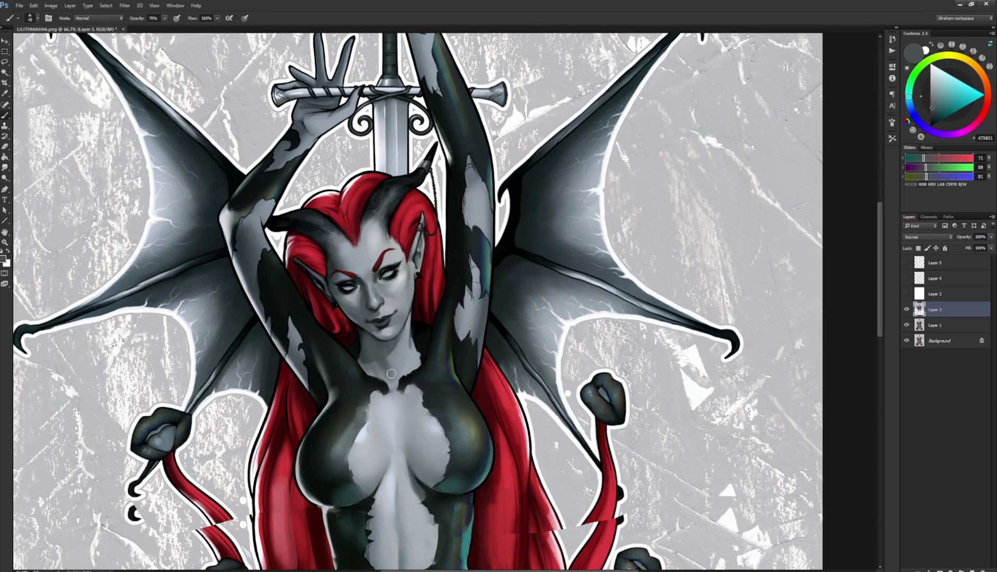
key(r)
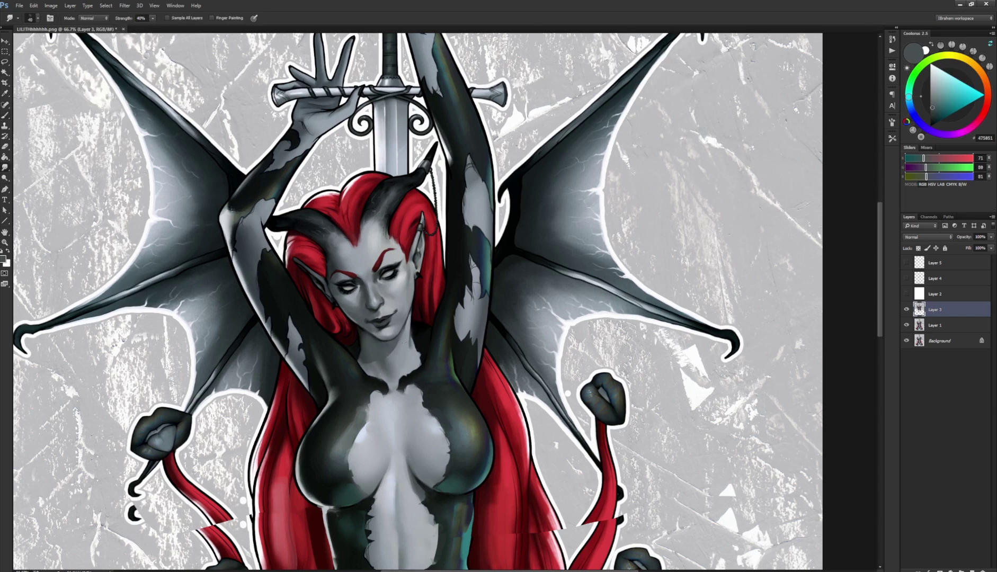
key(b)
key(r)
key(b)
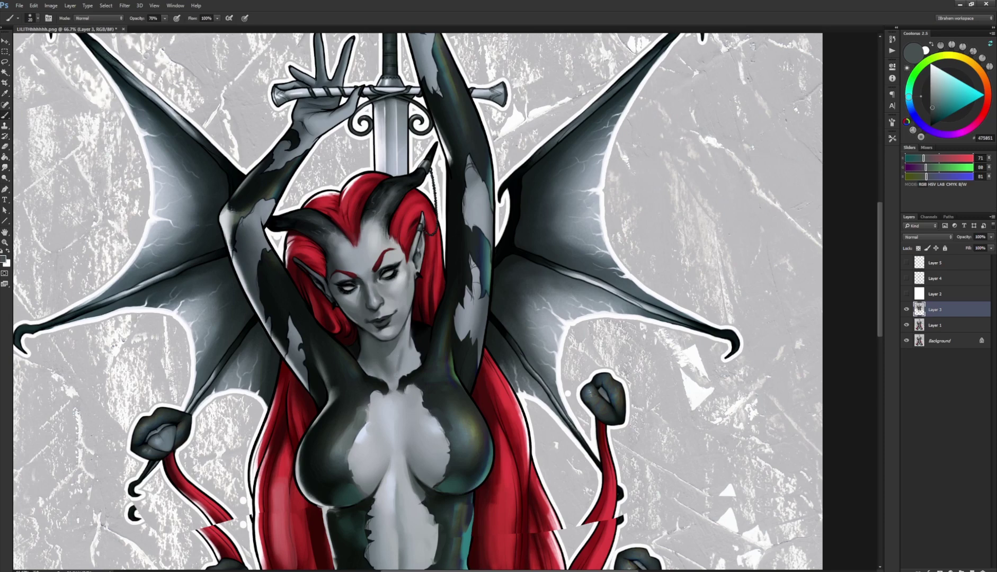
key(r)
key(b)
Step: Refine the jawline and neck edges with the Brush, using greys and near-black sampled from the chin and neck
alt+click(402, 308)
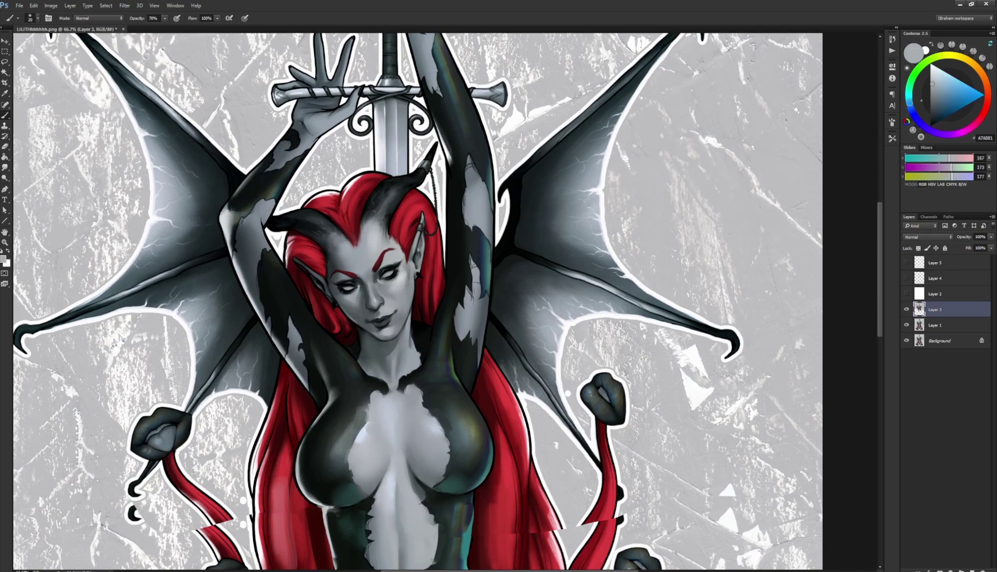
key(r)
key(b)
alt+click(410, 365)
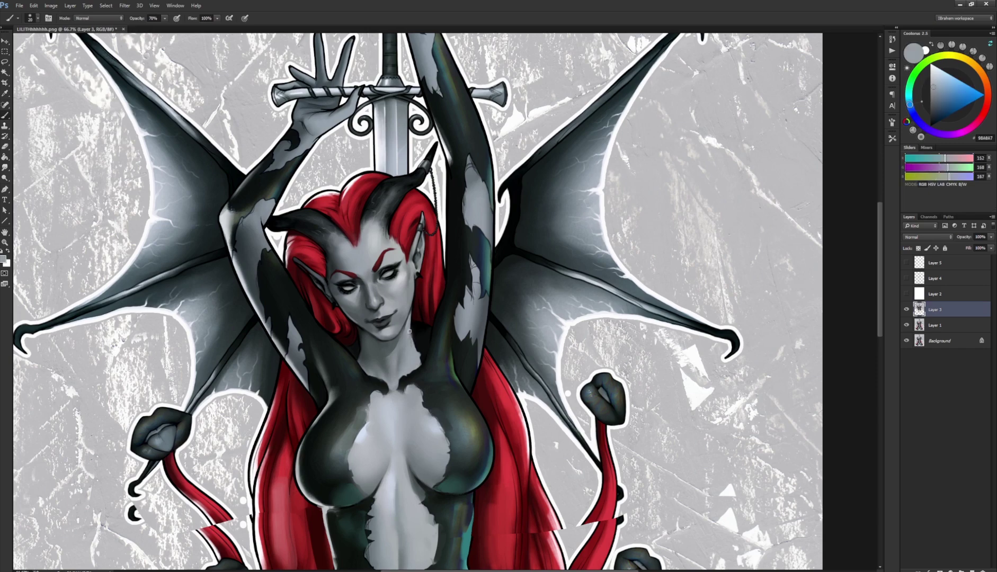
alt+click(419, 356)
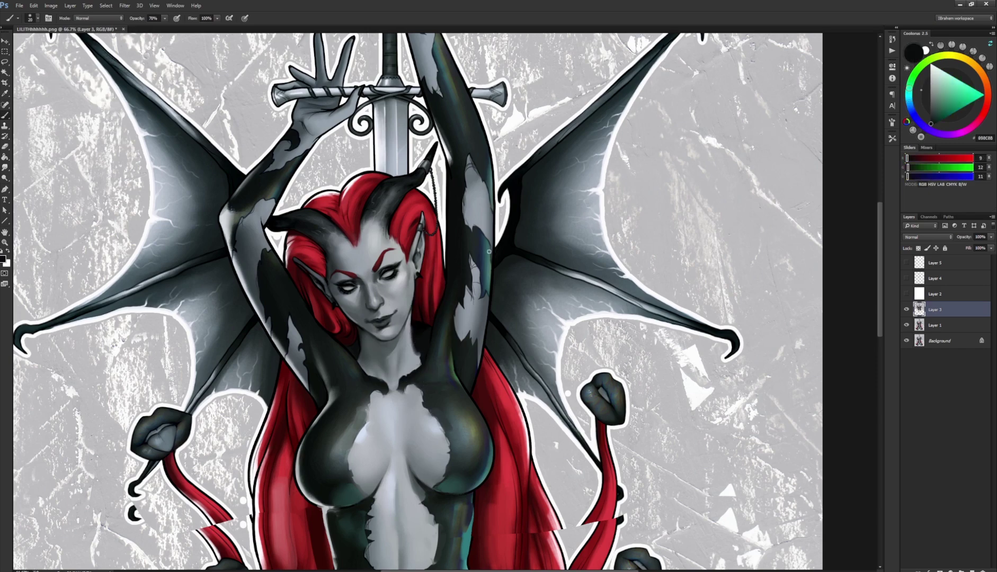
Step: Smooth the forehead shading between the horn bases and the brows with dark and light greys sampled from the skin
mouse_move(509, 234)
mouse_down()
mouse_move(466, 259)
mouse_move(457, 291)
mouse_up()
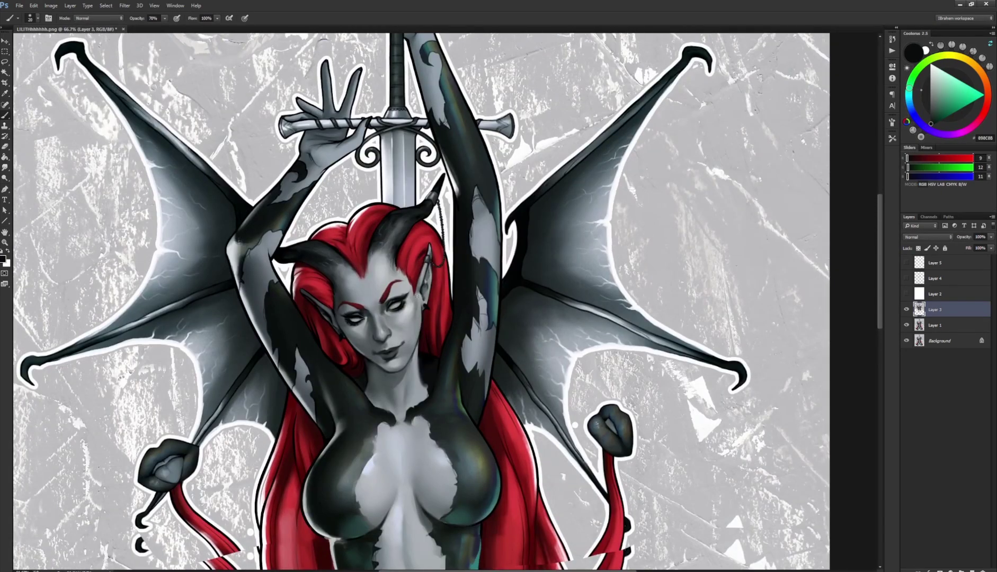
scroll(414, 293, up, 1)
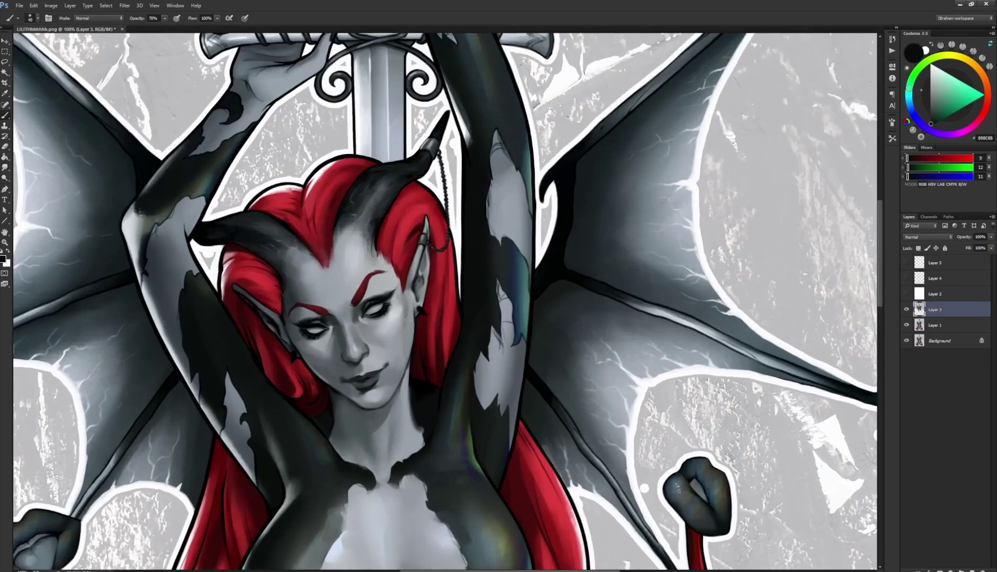
drag(420, 299, 455, 285)
drag(484, 315, 452, 339)
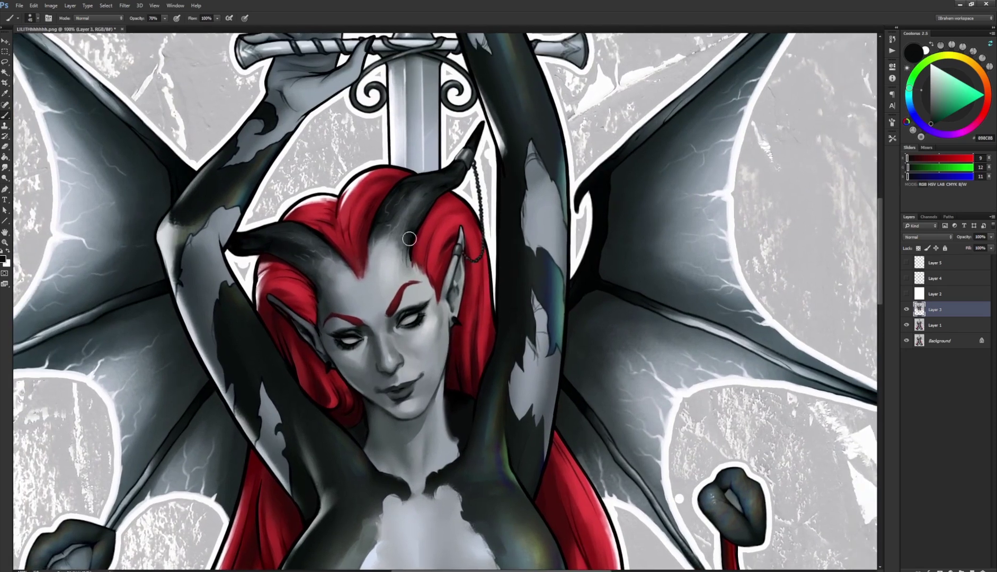
alt+click(334, 302)
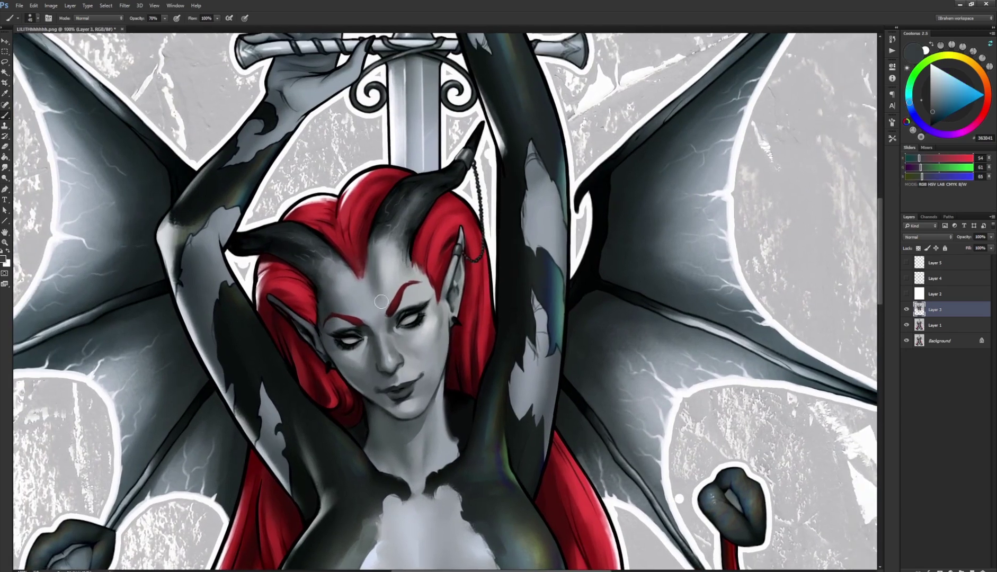
alt+click(377, 247)
mouse_move(380, 246)
mouse_down()
mouse_move(378, 289)
mouse_move(363, 290)
mouse_up()
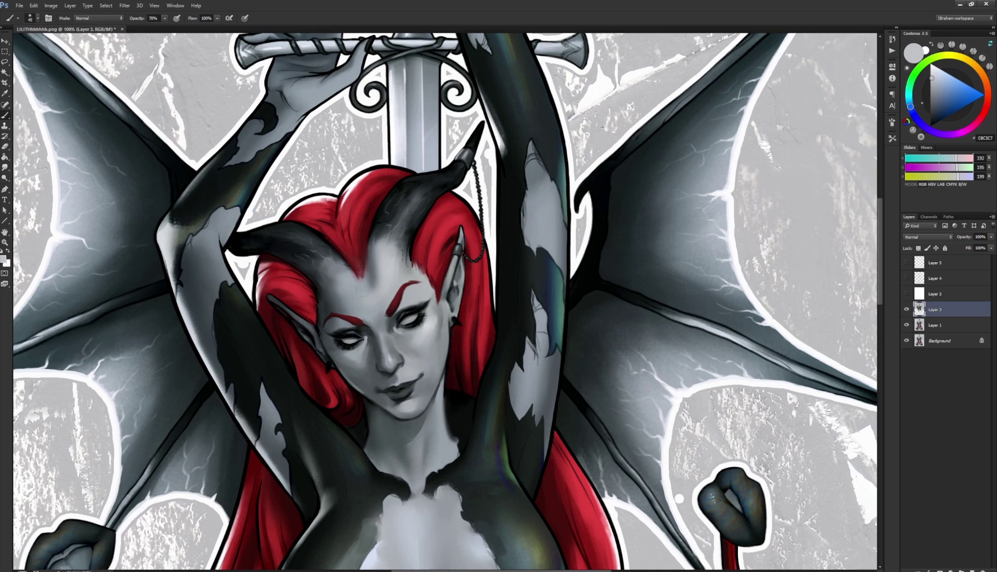
drag(376, 247, 370, 283)
alt+click(377, 309)
alt+click(355, 313)
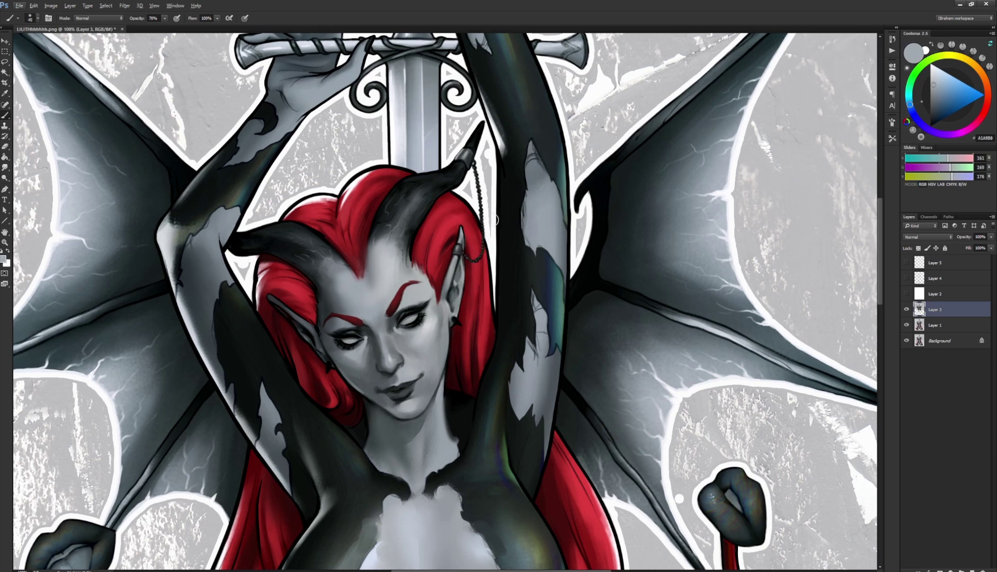
Step: Retouch the nose and the more brightly lit cheek with grey skin tones sampled from the surrounding face
alt+click(423, 343)
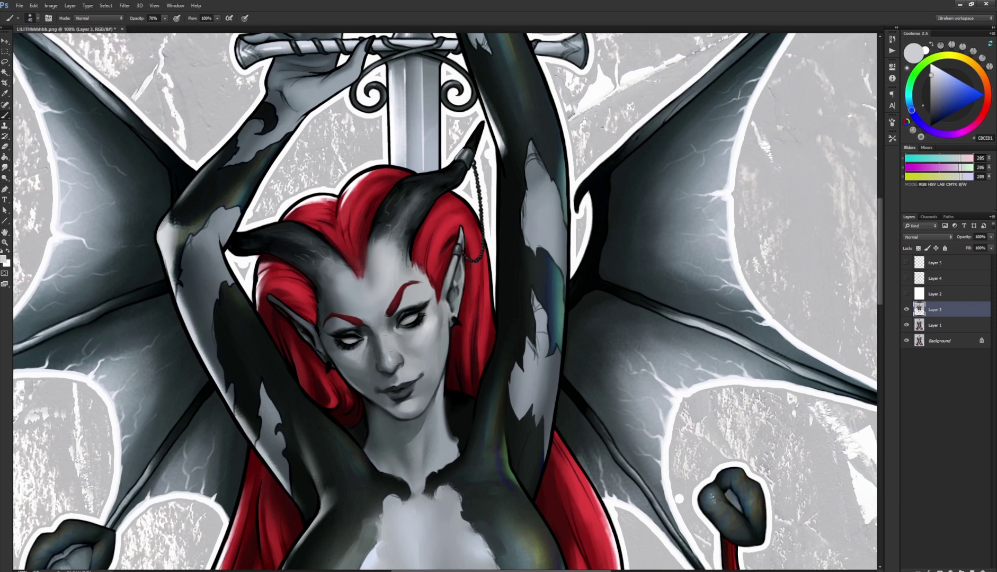
alt+click(388, 343)
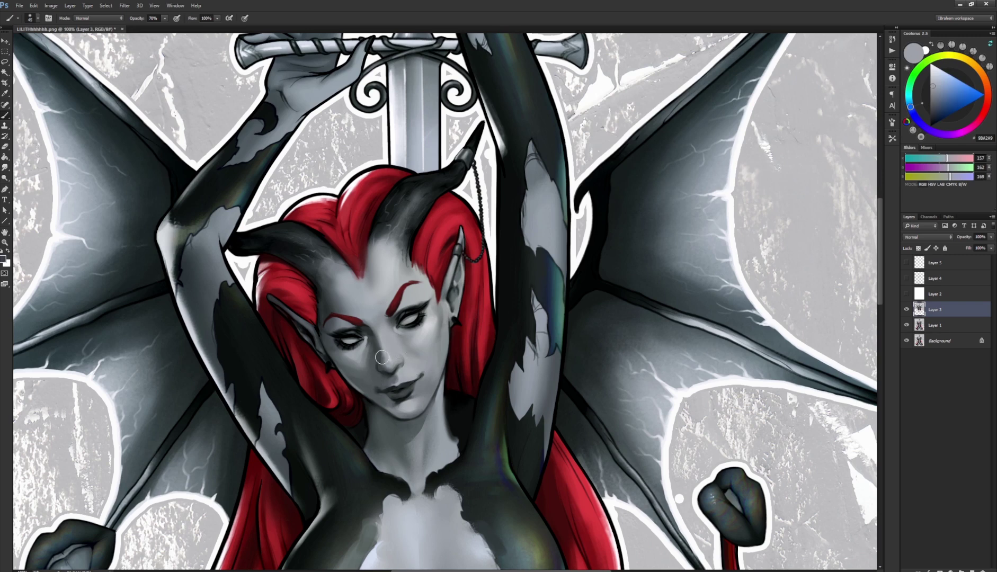
alt+click(391, 391)
alt+click(422, 360)
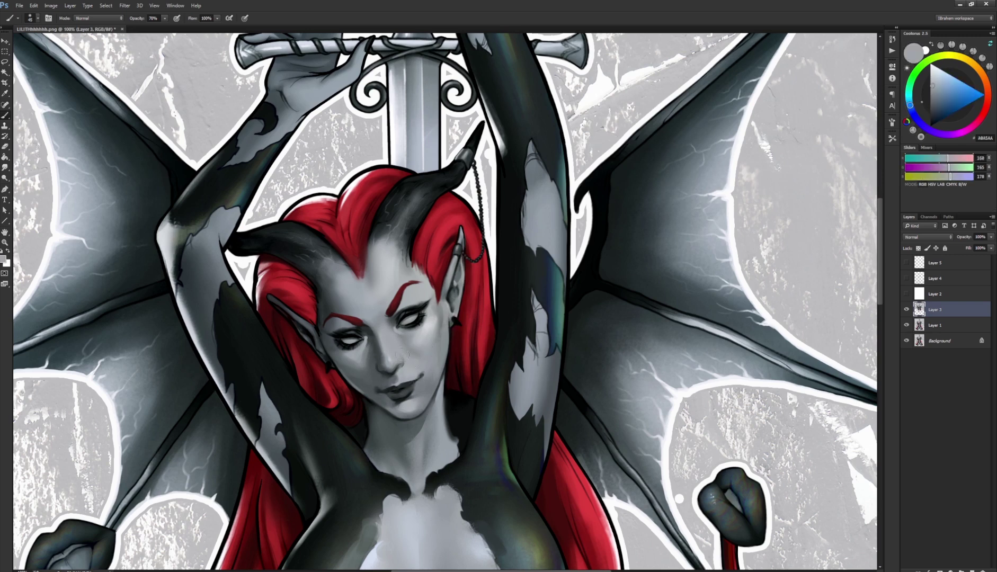
alt+click(418, 350)
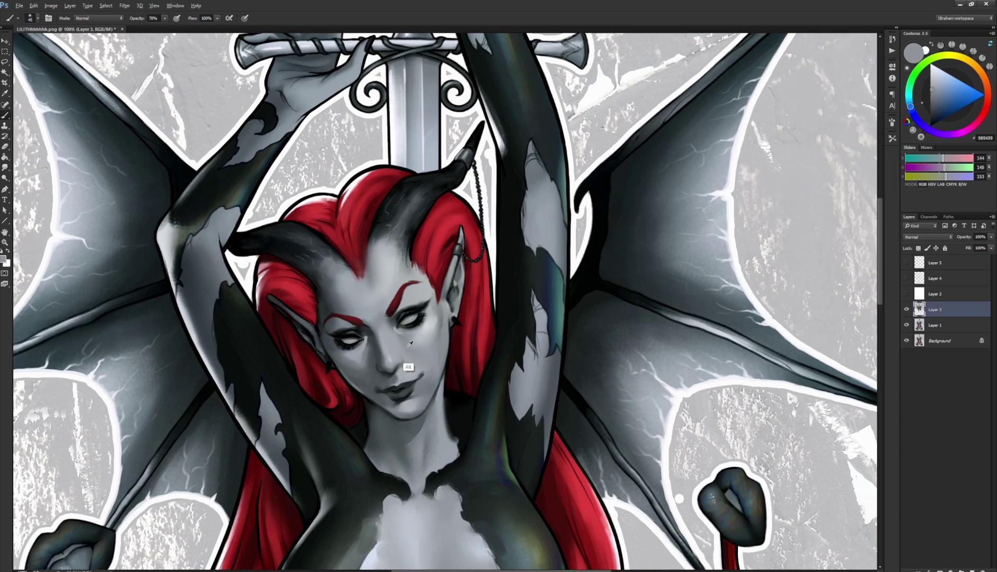
alt+click(408, 346)
alt+click(409, 338)
alt+click(413, 350)
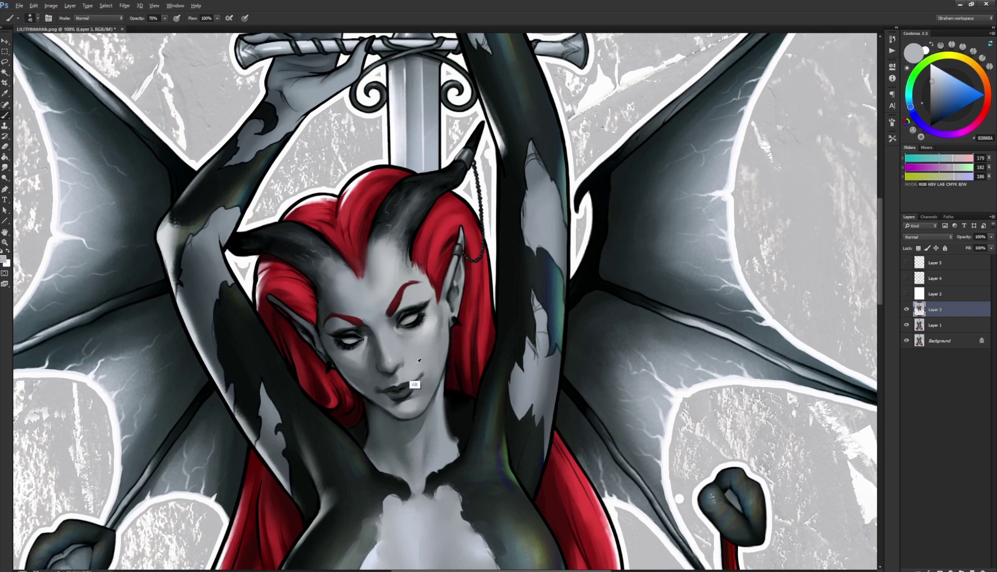
alt+click(420, 362)
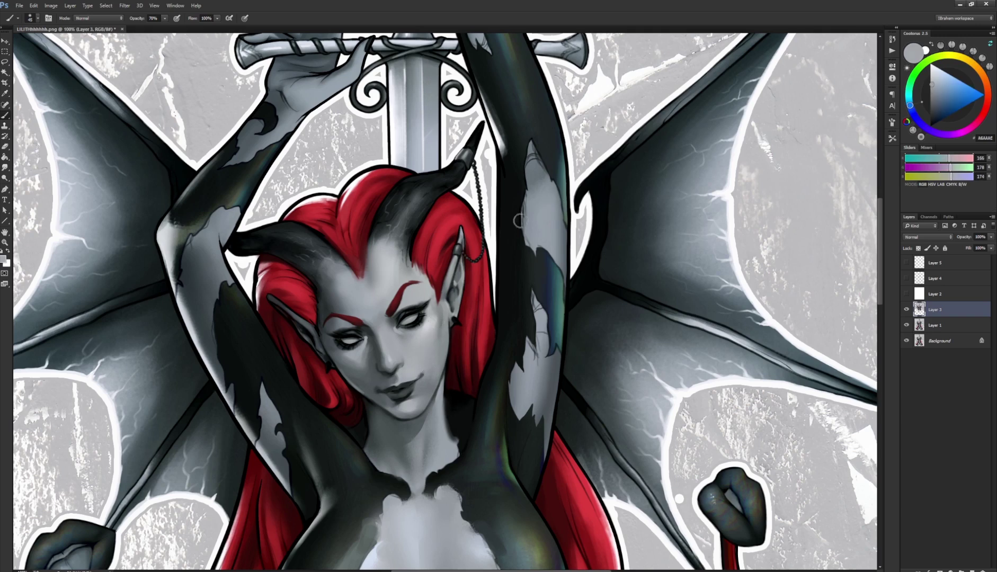
Step: Deepen and blend the shading along the shadowed cheek and jaw with greys sampled from both sides of the face
alt+click(365, 377)
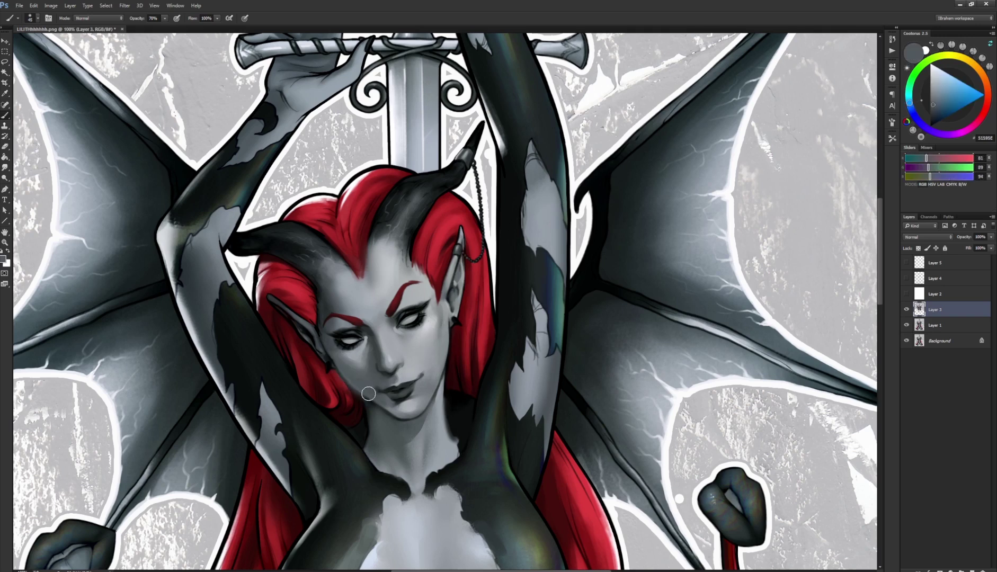
alt+click(426, 350)
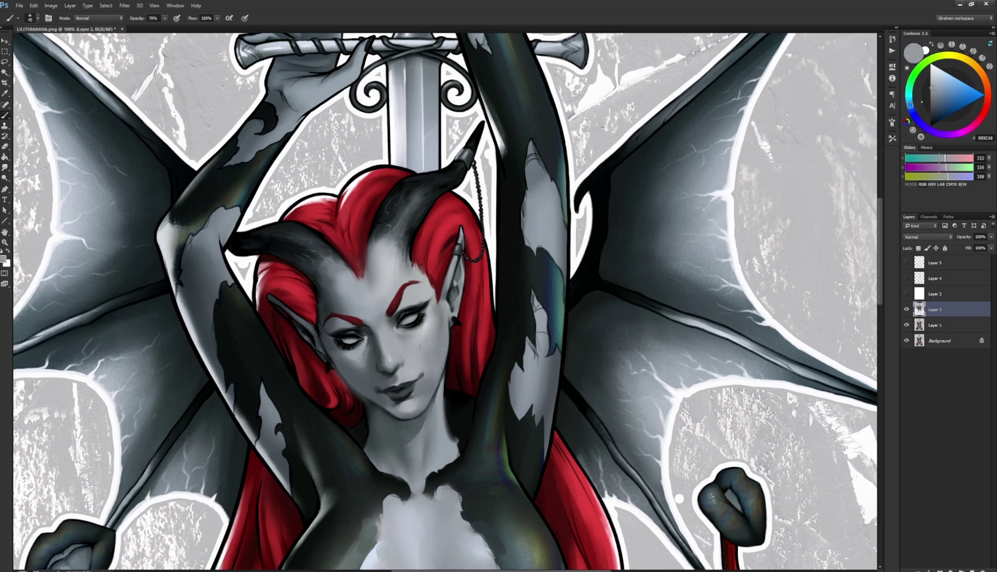
alt+click(441, 344)
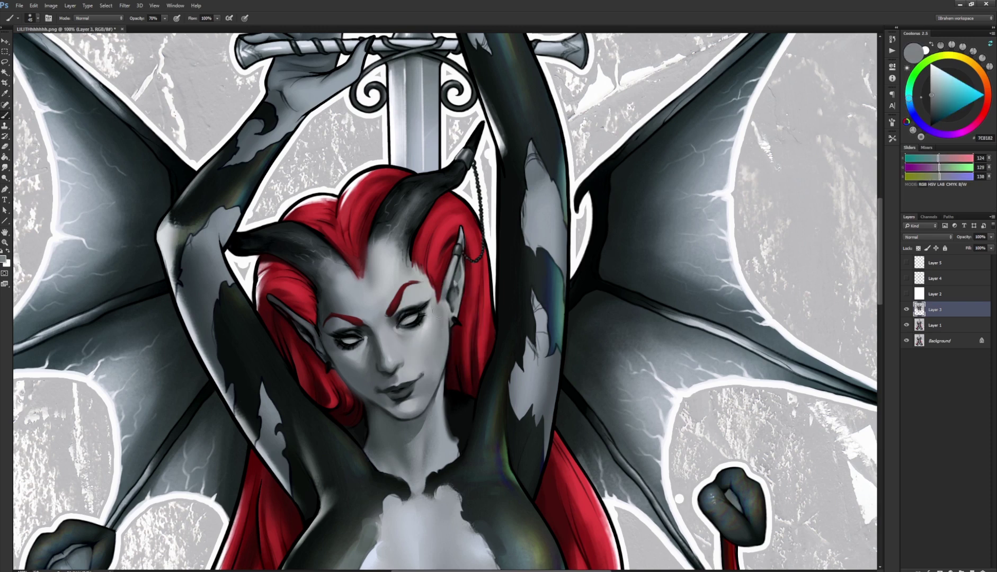
alt+click(353, 376)
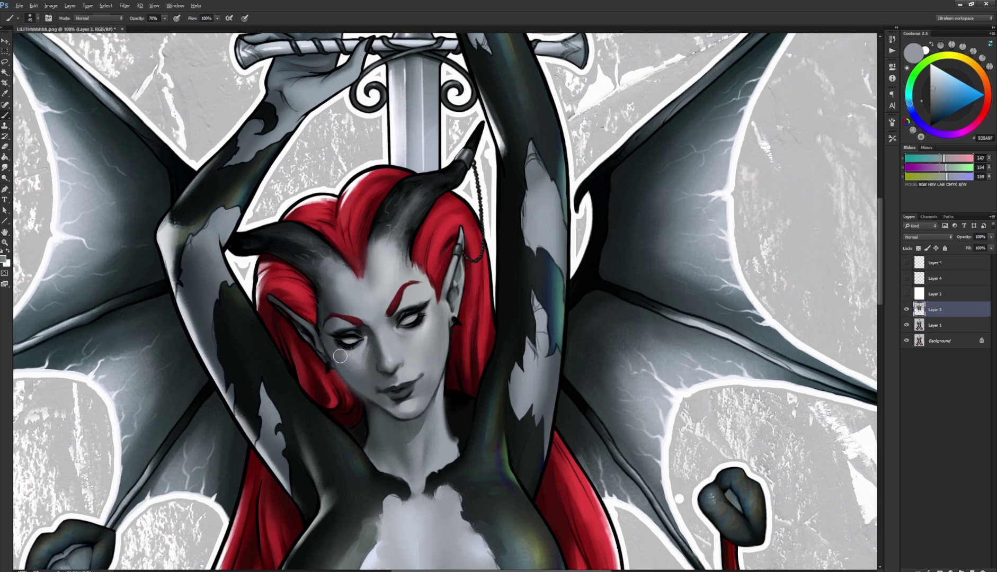
alt+click(370, 376)
alt+click(366, 397)
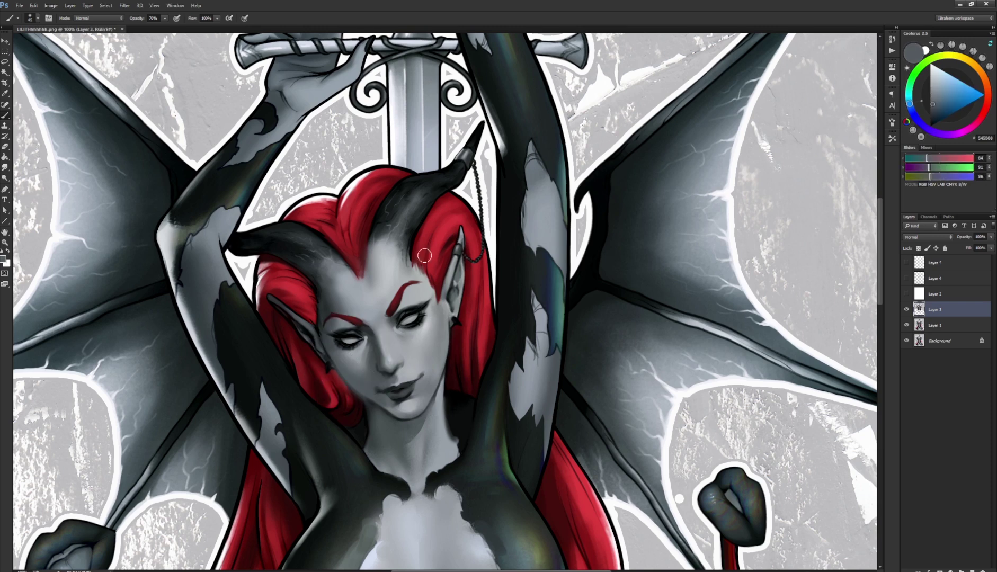
Step: Even out the tones of the nose bridge, chin and lit cheek with sampled mid and light greys
alt+click(376, 331)
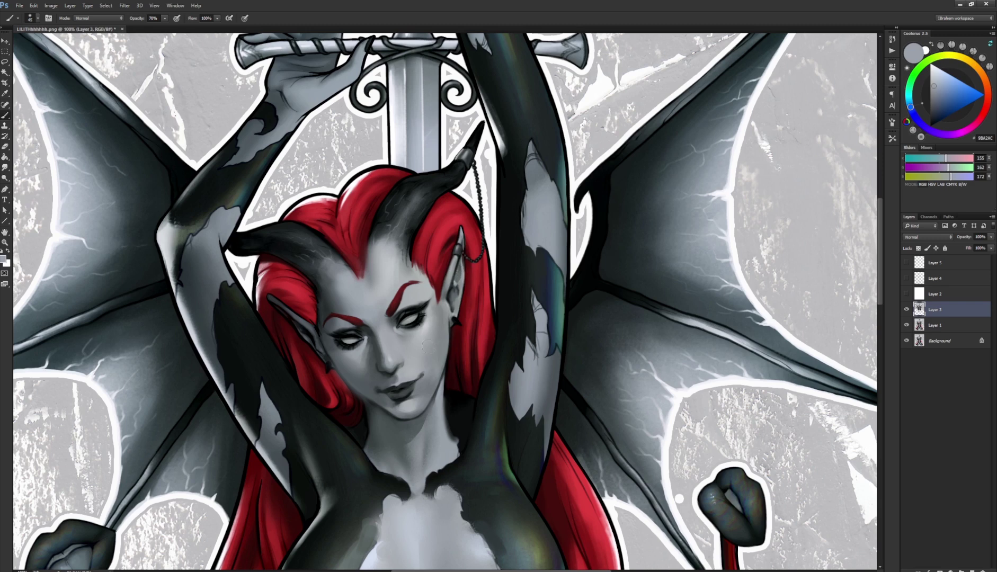
alt+click(416, 412)
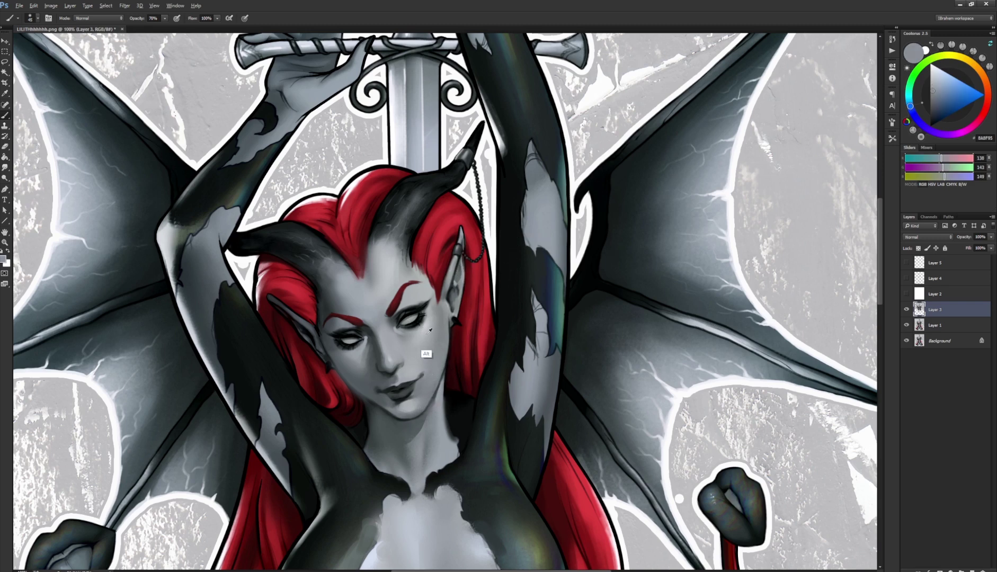
alt+click(424, 350)
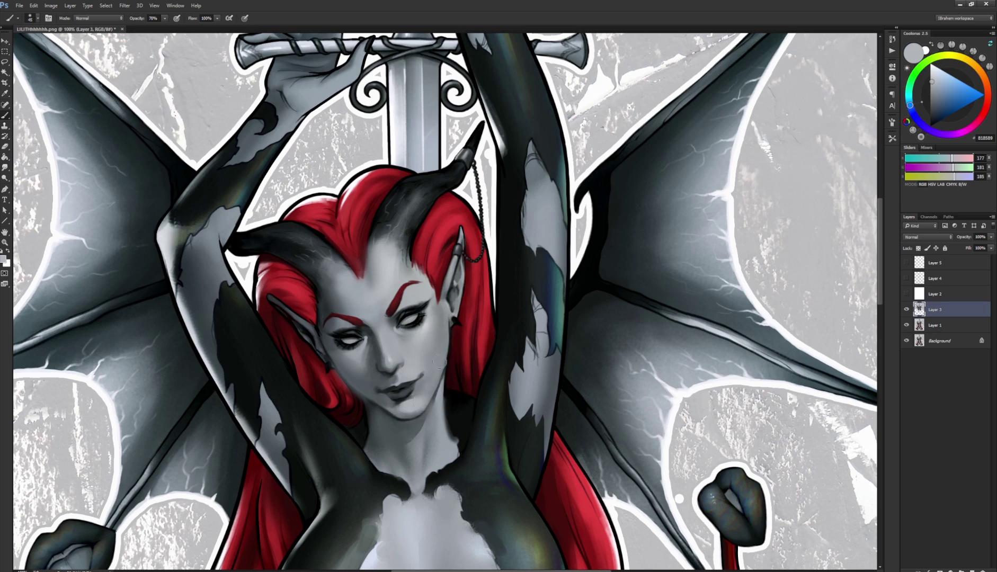
alt+click(430, 385)
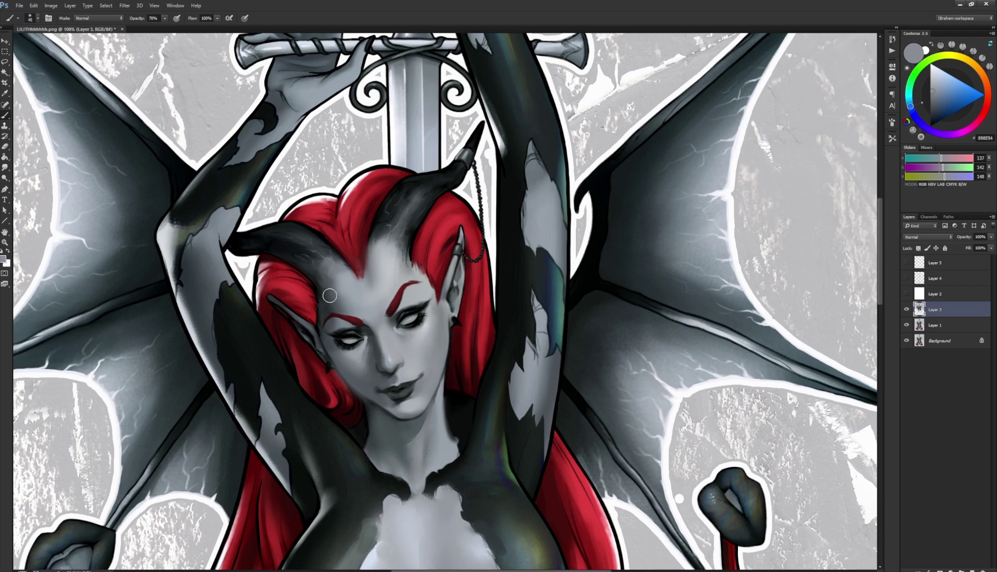
Step: Blend the shadowed temple between the horn base and eyebrow with sampled dark greys
alt+click(345, 325)
alt+click(324, 282)
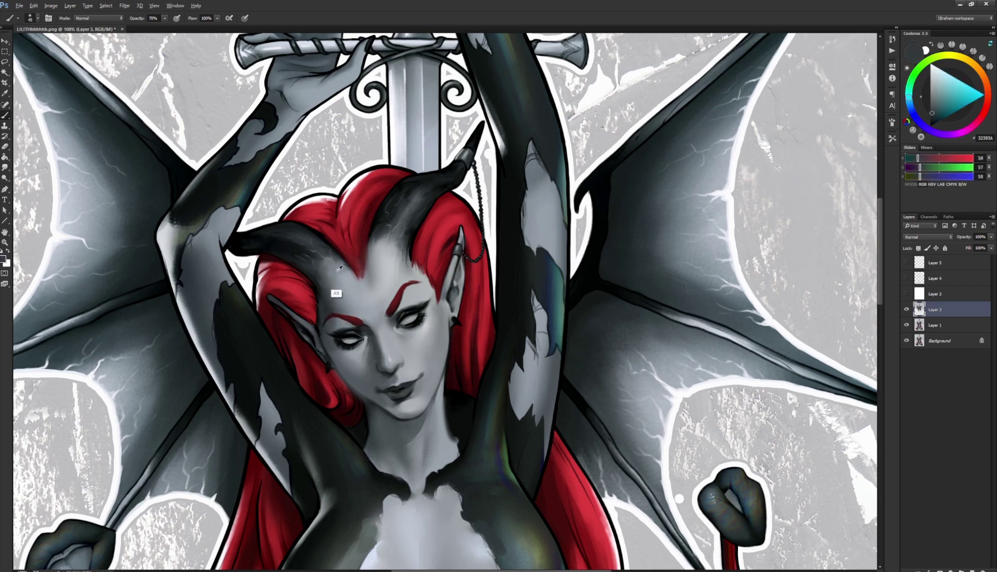
alt+click(333, 311)
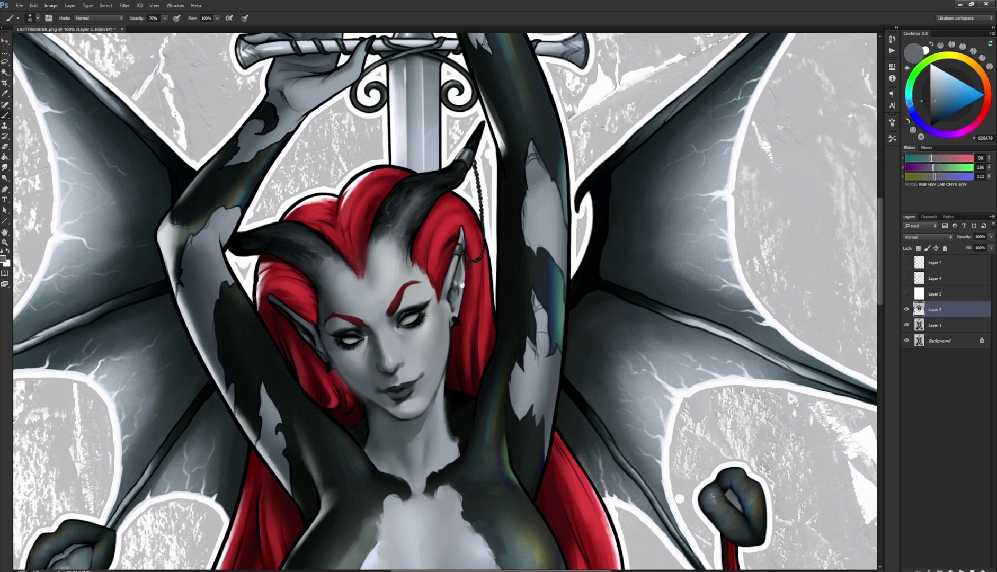
Step: Merge Layer 3 down into Layer 1, then lasso the eye on the shadowed side and copy it to a new layer
drag(462, 261, 452, 265)
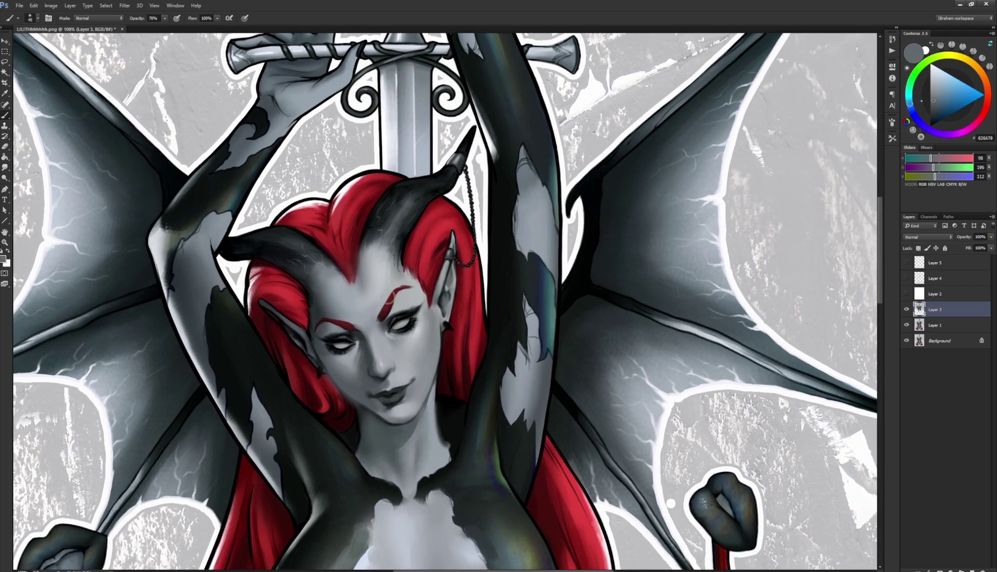
key(l)
key(ctrl+e)
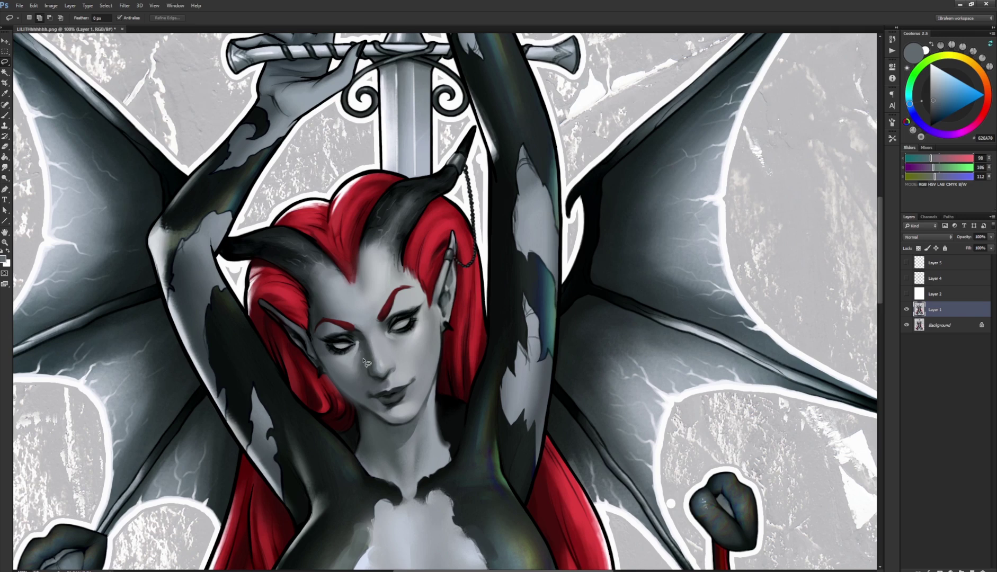
mouse_move(334, 325)
mouse_down()
mouse_move(318, 355)
mouse_move(341, 376)
mouse_up()
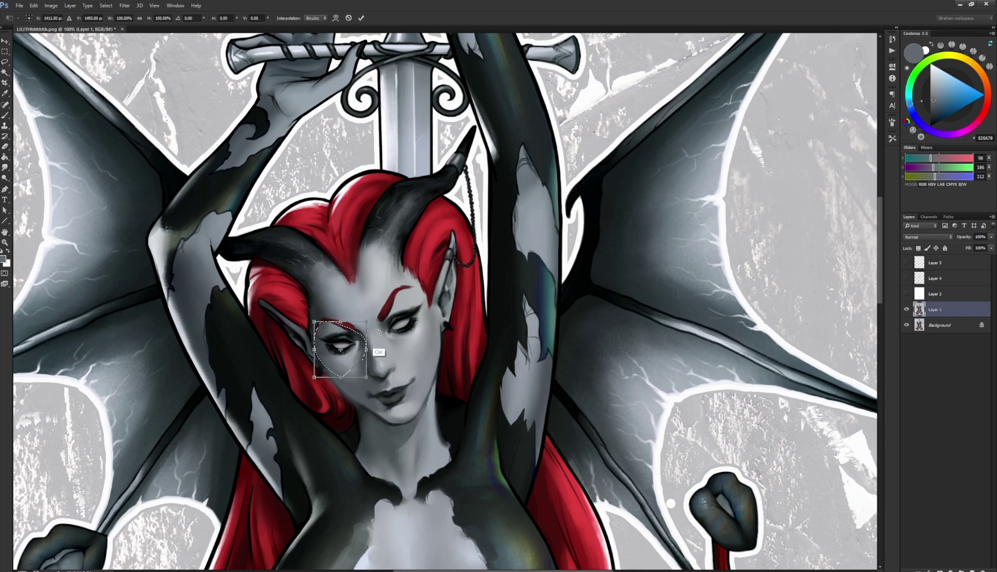
key(ctrl+j)
Step: Enlarge the copied eye to about 116%, rotate it about 6° counterclockwise, and nudge it slightly toward the nose
key(ctrl+t)
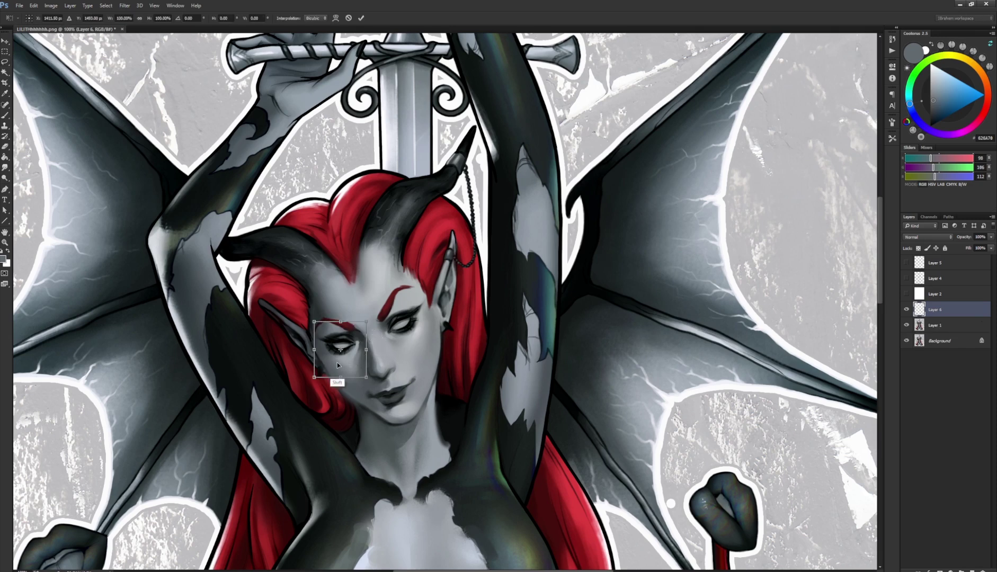
drag(366, 321, 423, 292)
key(Right)
key(Right)
key(Right)
key(Right)
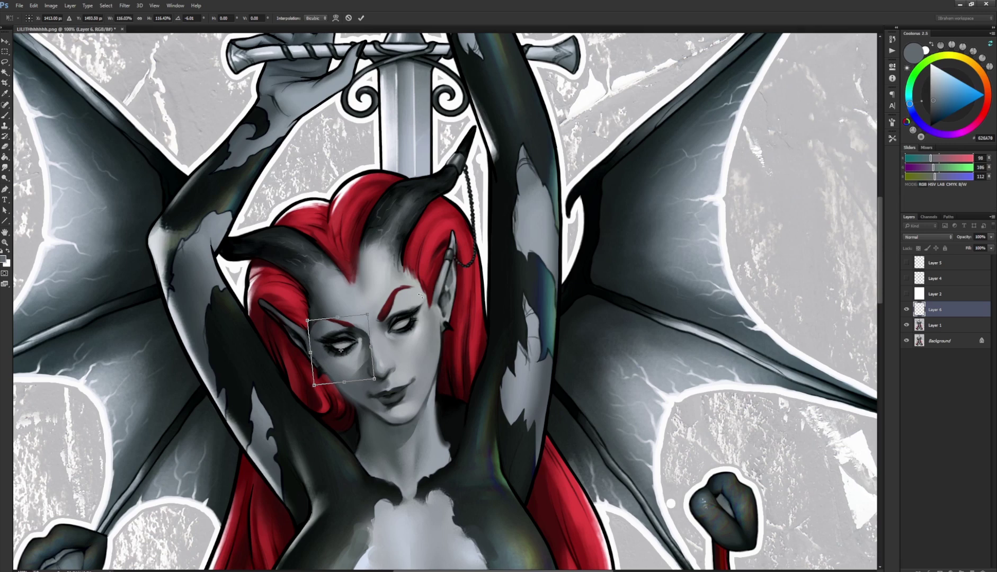
key(ctrl+h)
key(Return)
key(e)
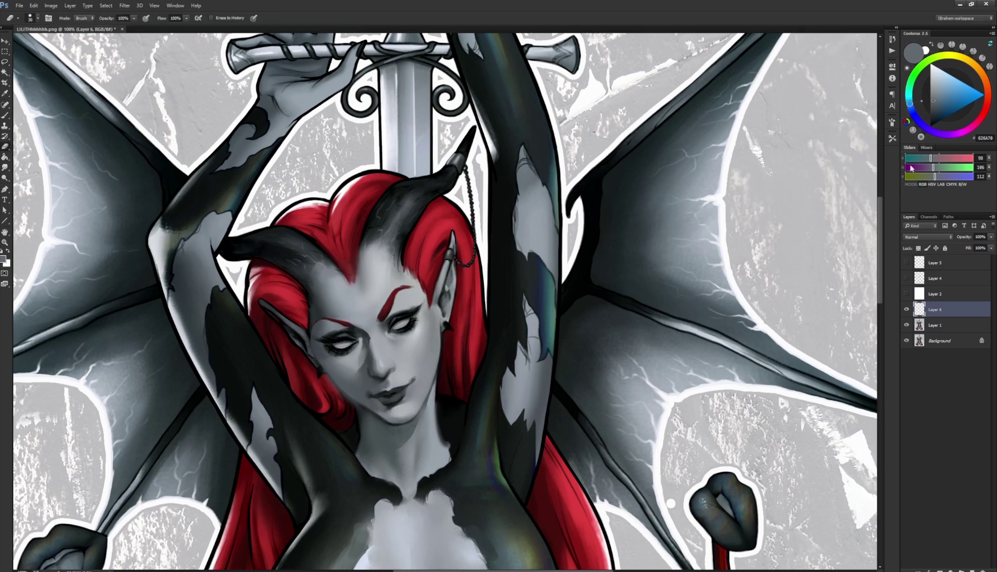
Step: Switch the eraser to a different saved preset with a larger tip
click(892, 139)
click(849, 144)
click(891, 139)
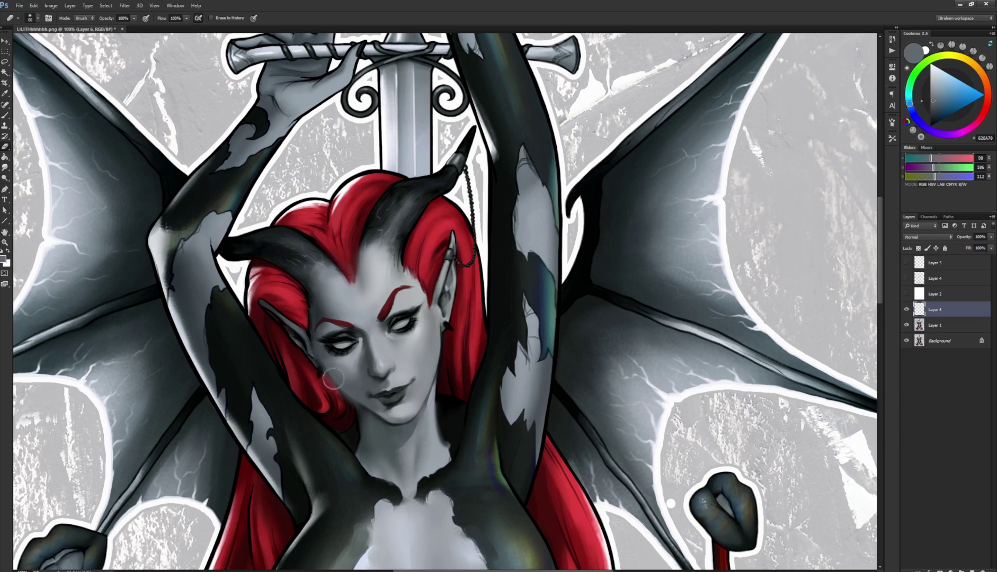
Step: Lasso the eye on the lit side of the face on Layer 1 and copy it to a new layer
click(937, 326)
key(l)
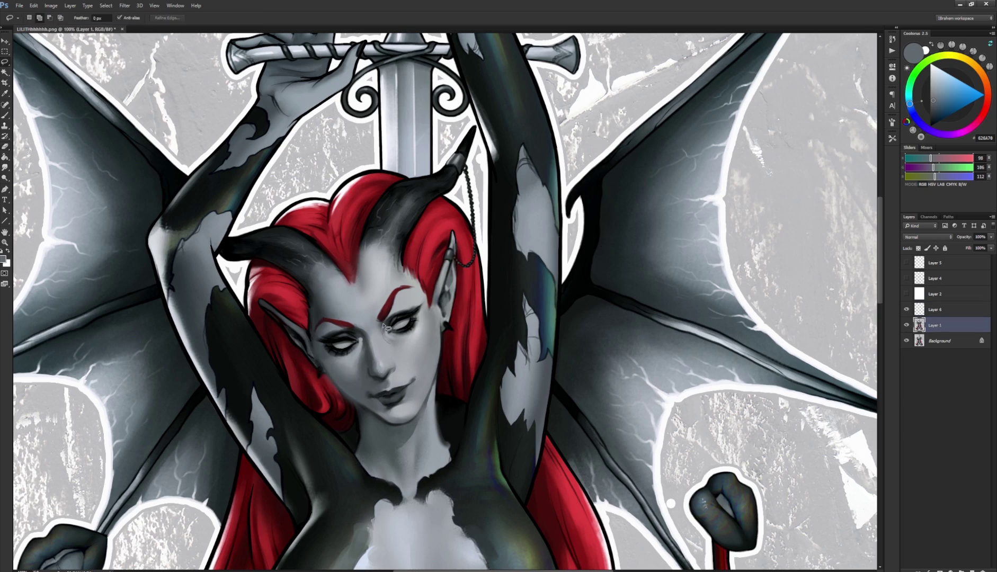
drag(404, 345, 408, 350)
key(ctrl+j)
Step: Enlarge the copied lit-side eye to about 114% and nudge it slightly upward
key(ctrl+t)
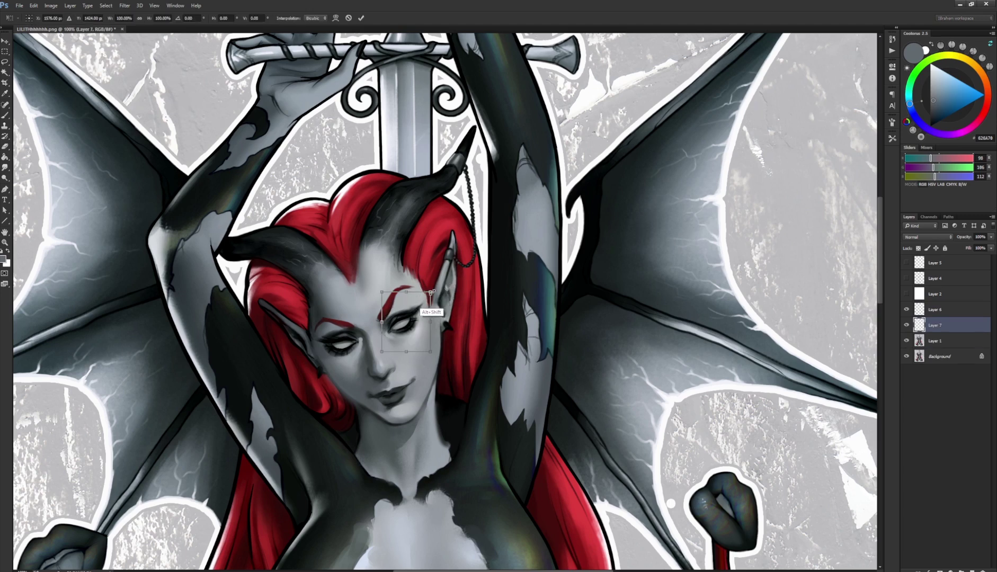
drag(429, 295, 434, 287)
drag(410, 324, 413, 322)
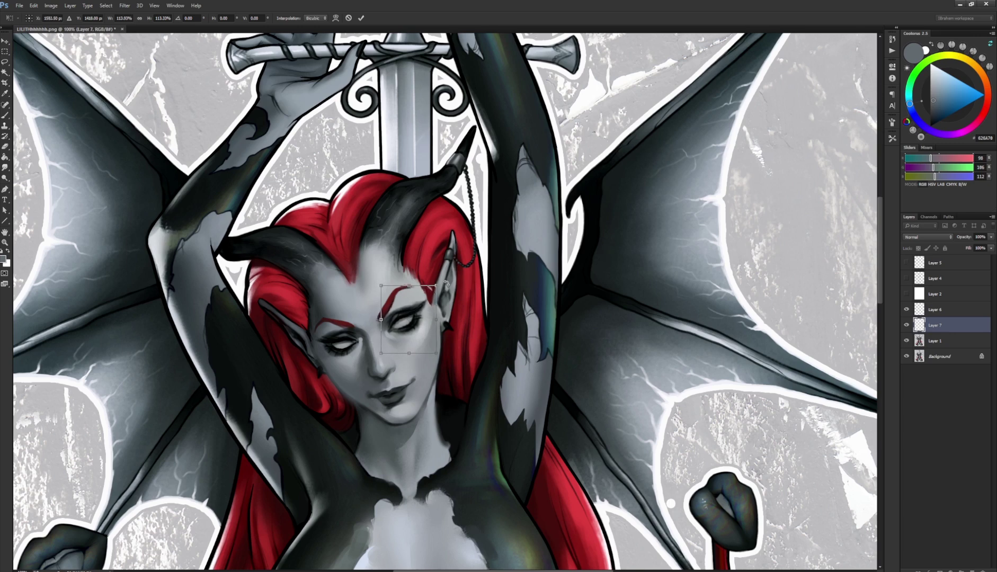
key(Return)
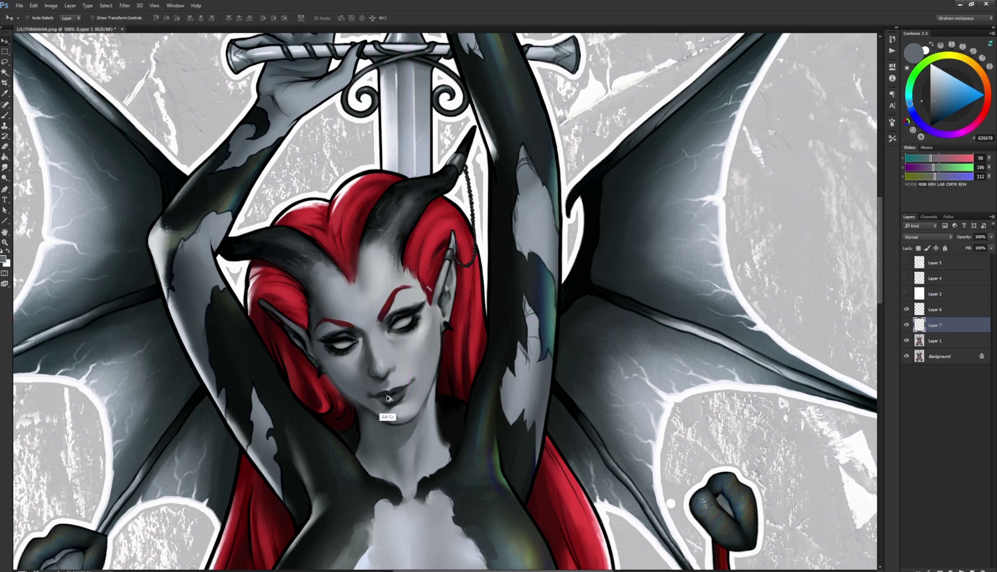
Step: Check the face in a mirrored, rotated view, and merge both copied eye layers down into Layer 1
key(h)
key(r)
drag(592, 322, 613, 263)
key(r)
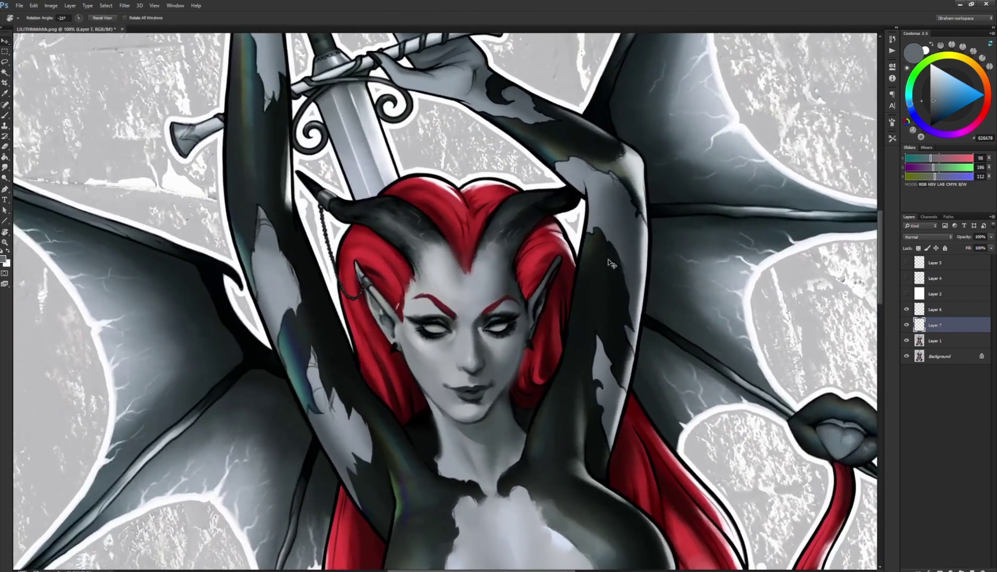
key(e)
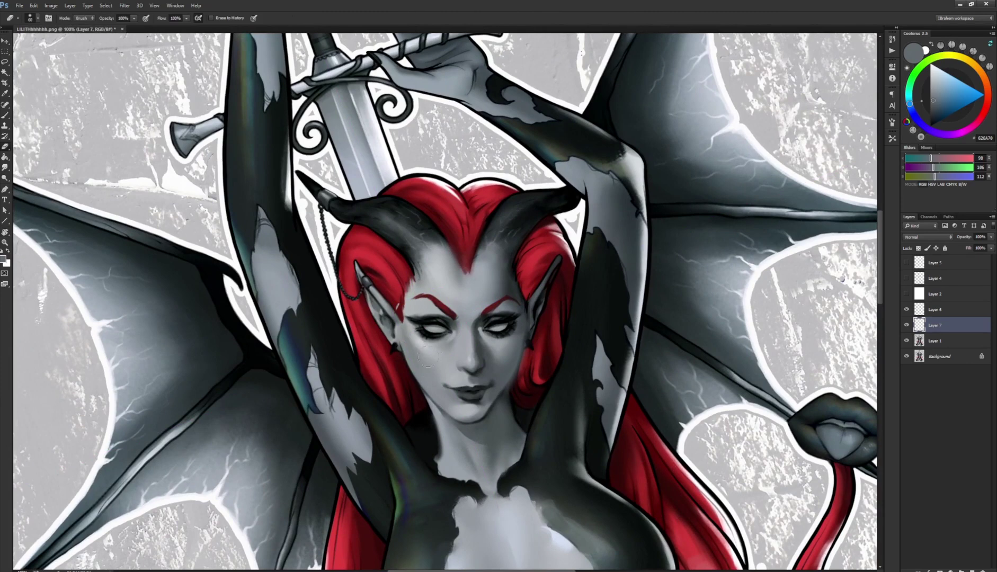
key(ctrl)
key(ctrl+e)
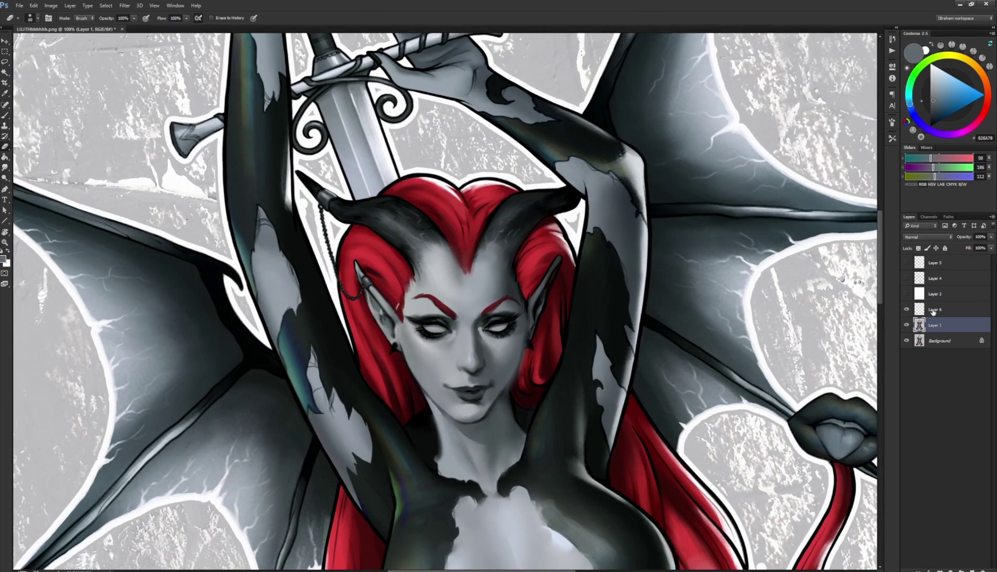
key(ctrl+e)
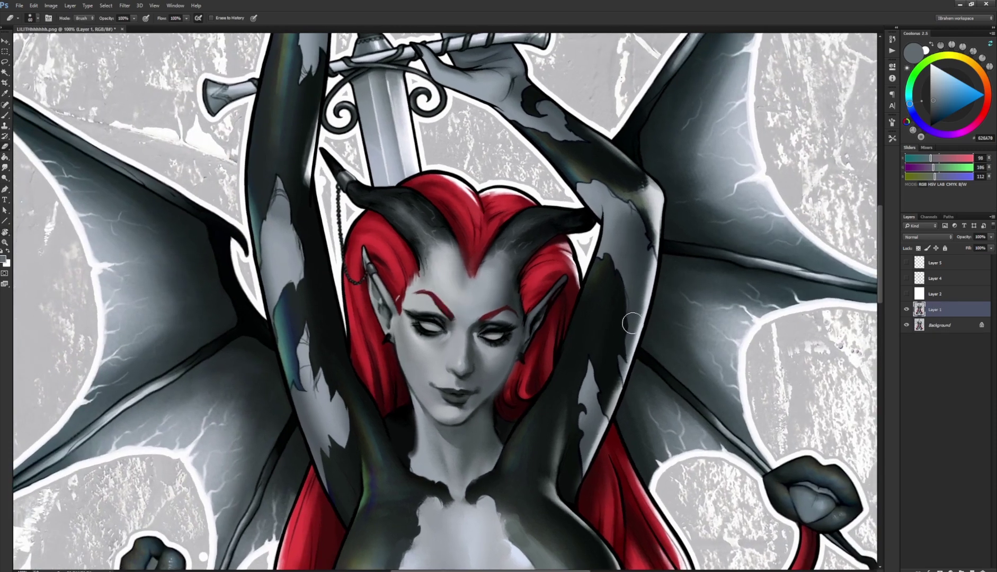
Step: Select a rectangular area around the head and neck on Layer 1 and open it in the Liquify filter
key(b)
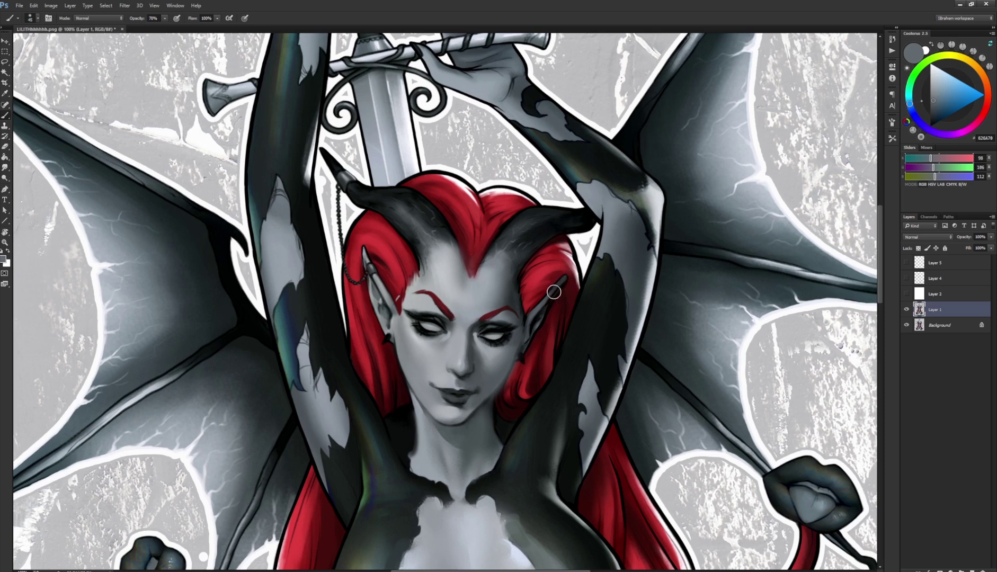
key(m)
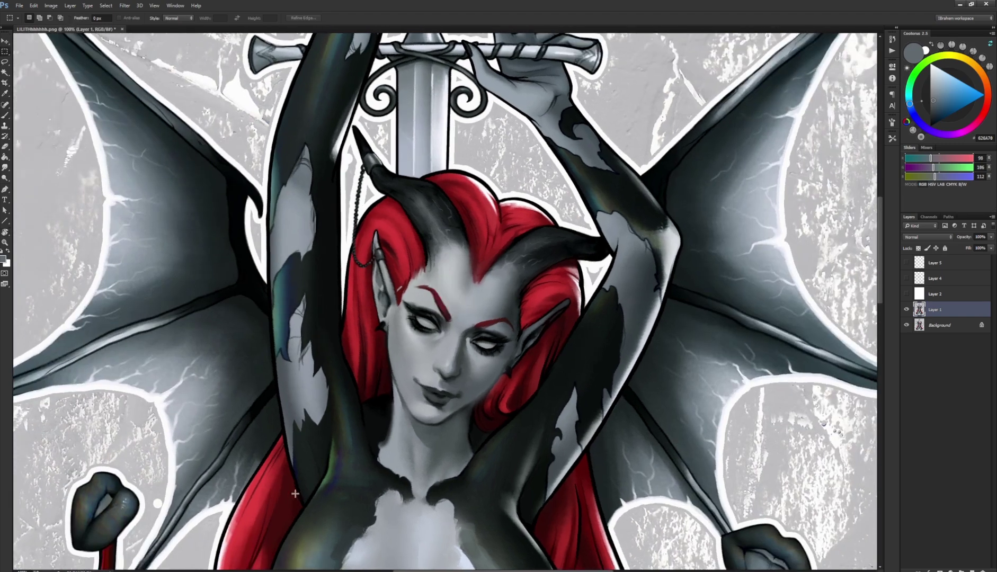
drag(585, 166, 295, 493)
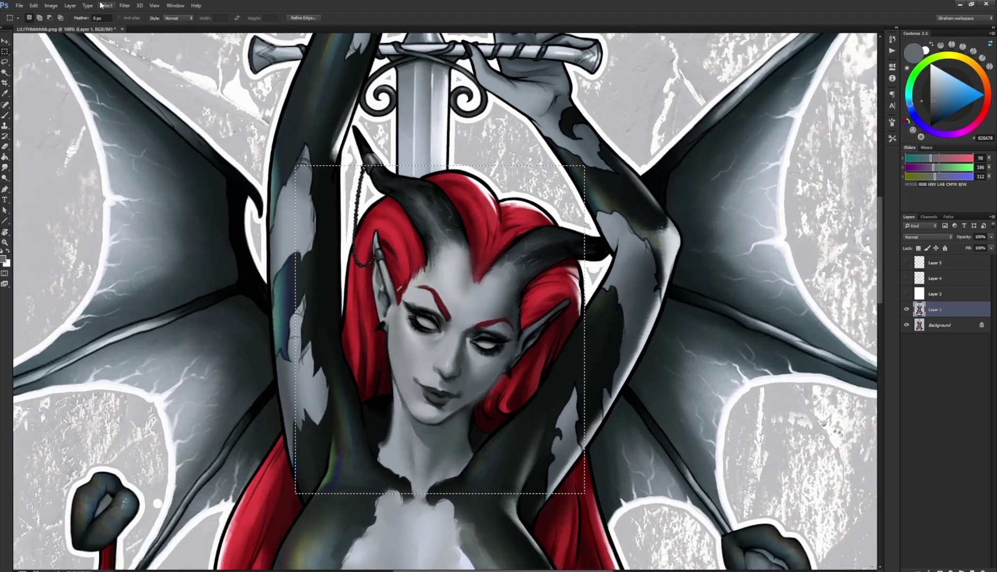
click(124, 6)
click(148, 68)
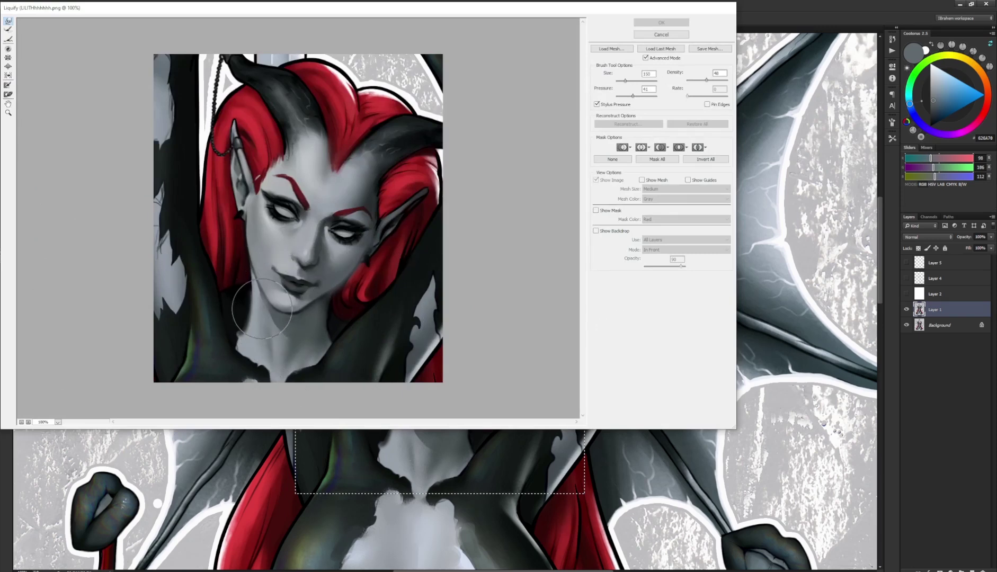
Step: Warp the jawline and both cheek contours in Liquify with brush sizes from 125 to 200
key(bracketleft)
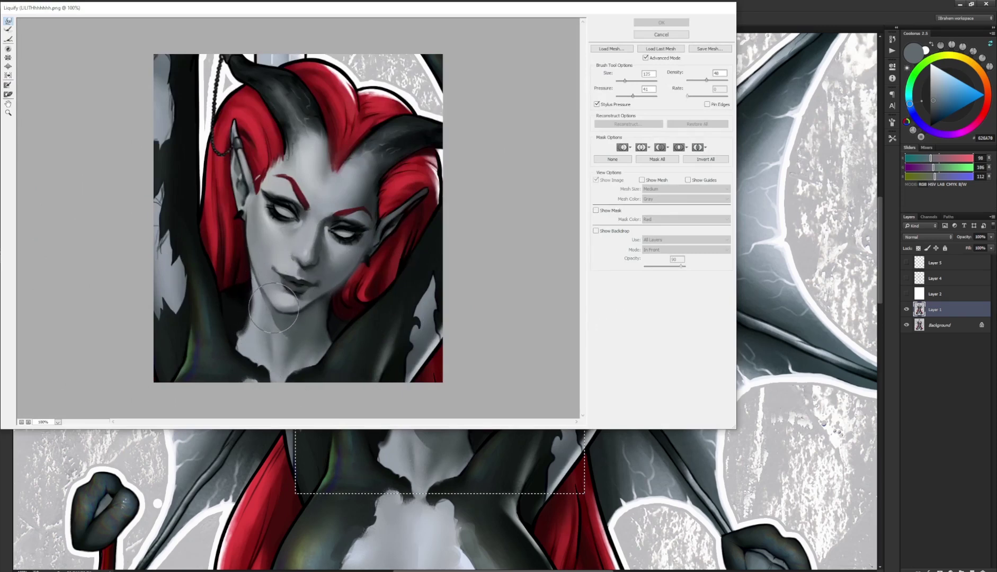
drag(273, 308, 306, 316)
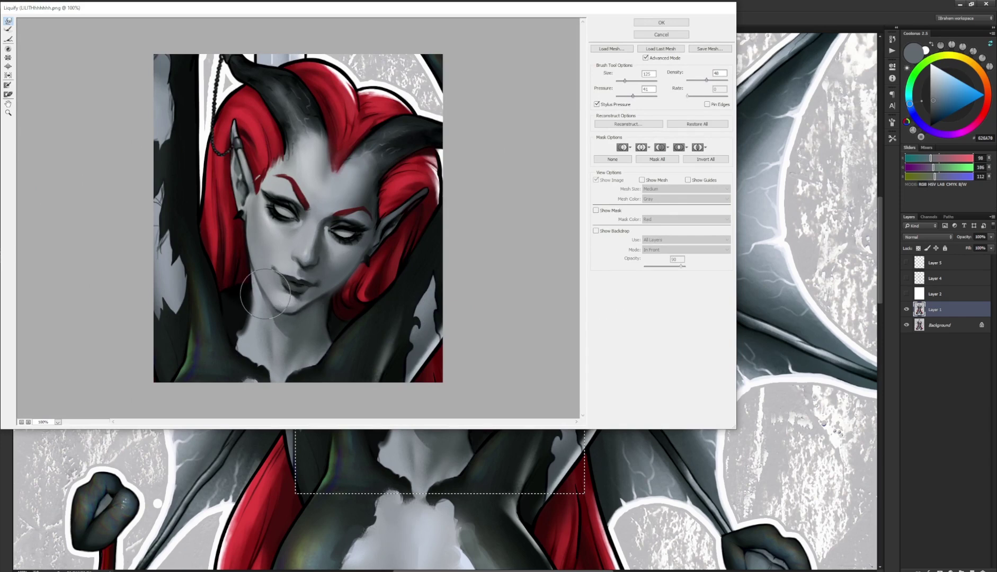
key(bracketright)
key(bracketright)
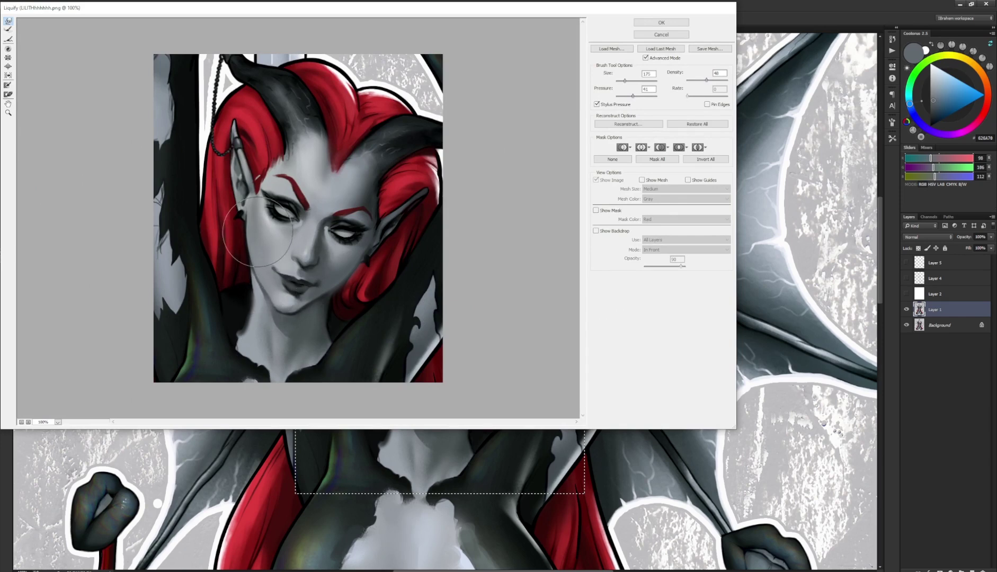
key(bracketright)
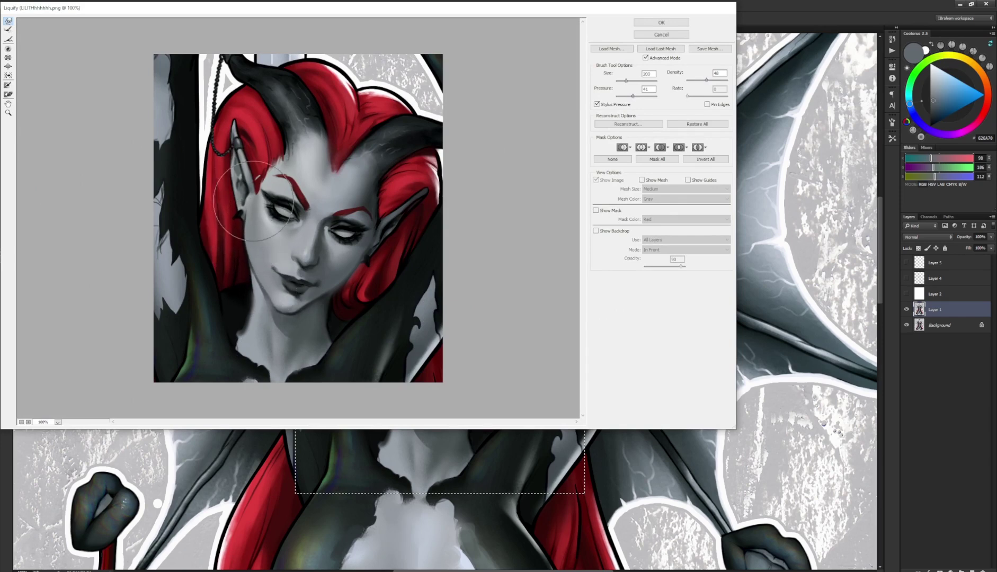
mouse_move(363, 277)
mouse_down()
mouse_move(371, 254)
mouse_move(338, 290)
mouse_up()
Step: Refine the mouth and lower face in Liquify with a smaller warp brush of about size 100
key(bracketleft)
key(bracketleft)
key(bracketleft)
key(bracketleft)
key(bracketleft)
key(bracketleft)
key(bracketleft)
key(bracketleft)
key(bracketleft)
key(bracketleft)
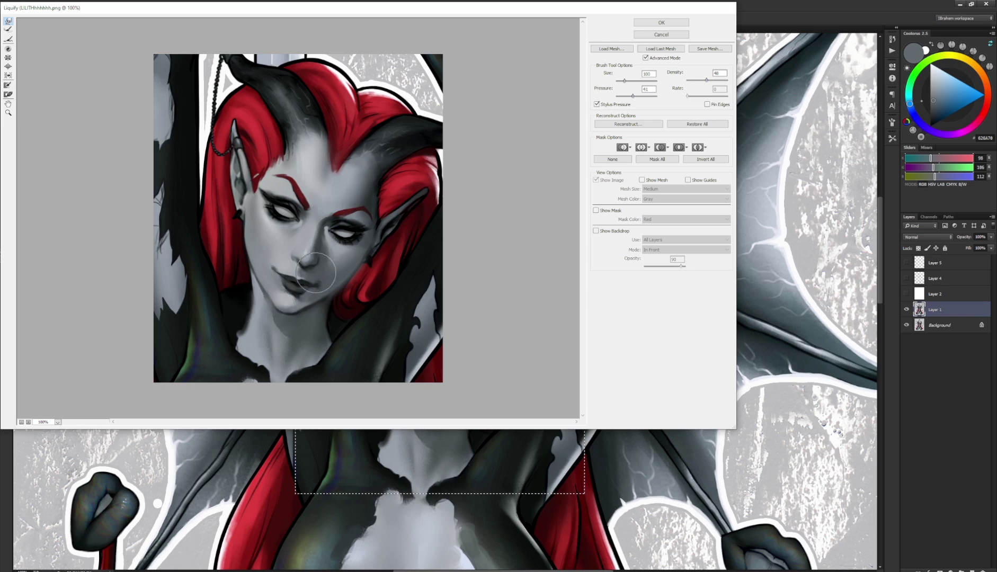
key(bracketright)
key(bracketleft)
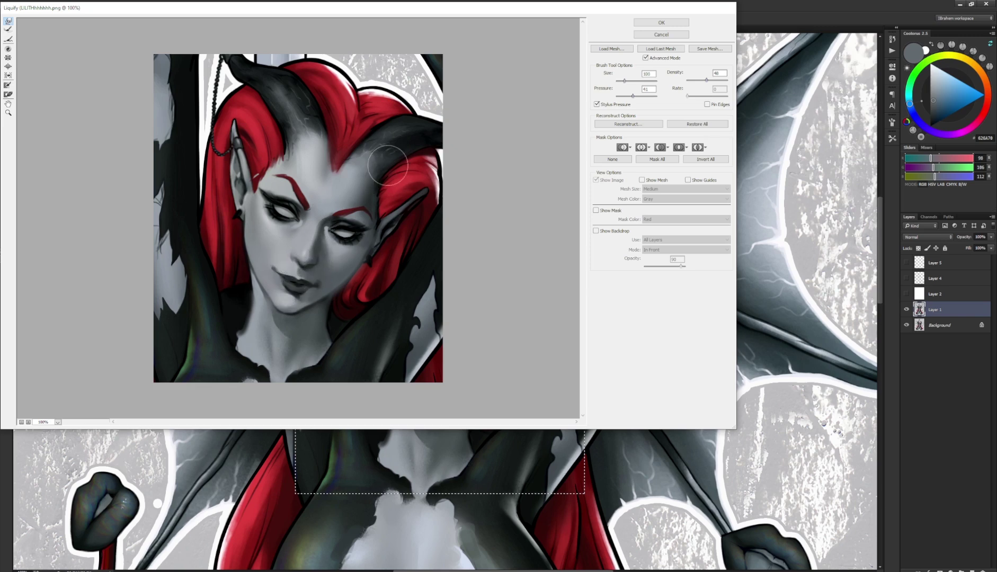
Step: Reshape the eyebrows and the hair and horn contours with warp brushes up to size 125, and apply the Liquify changes
key(bracketright)
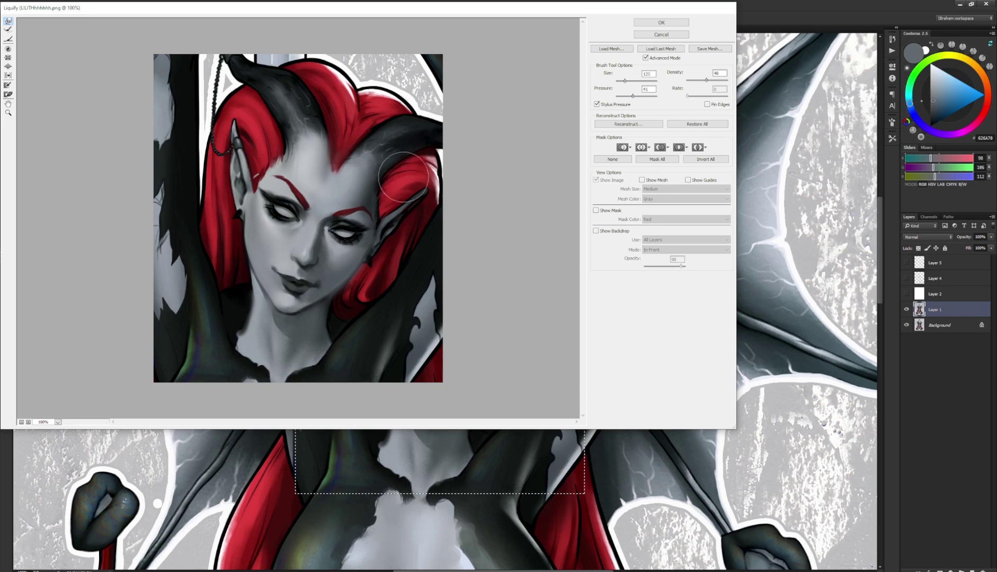
key(bracketleft)
key(bracketleft)
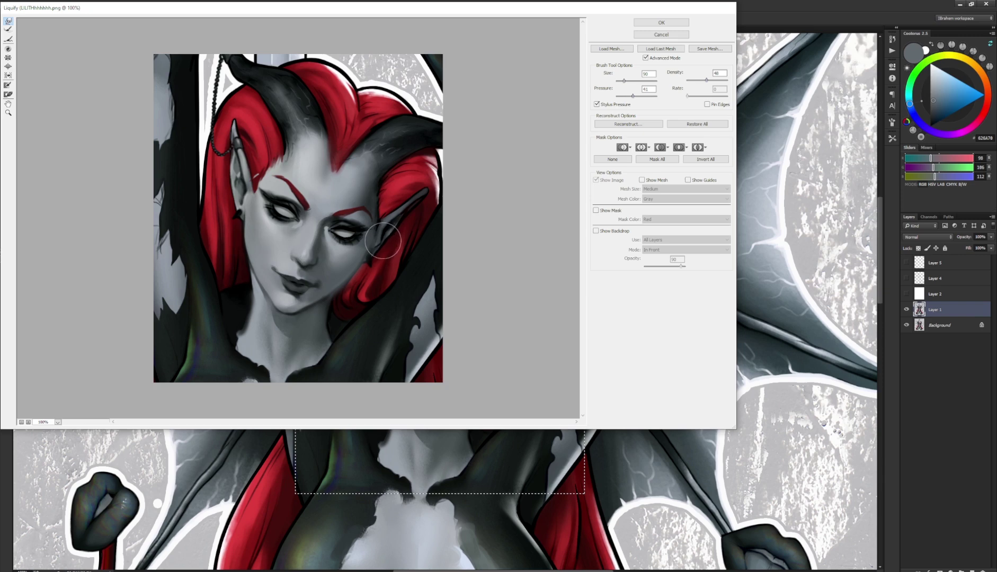
key(bracketright)
key(bracketright)
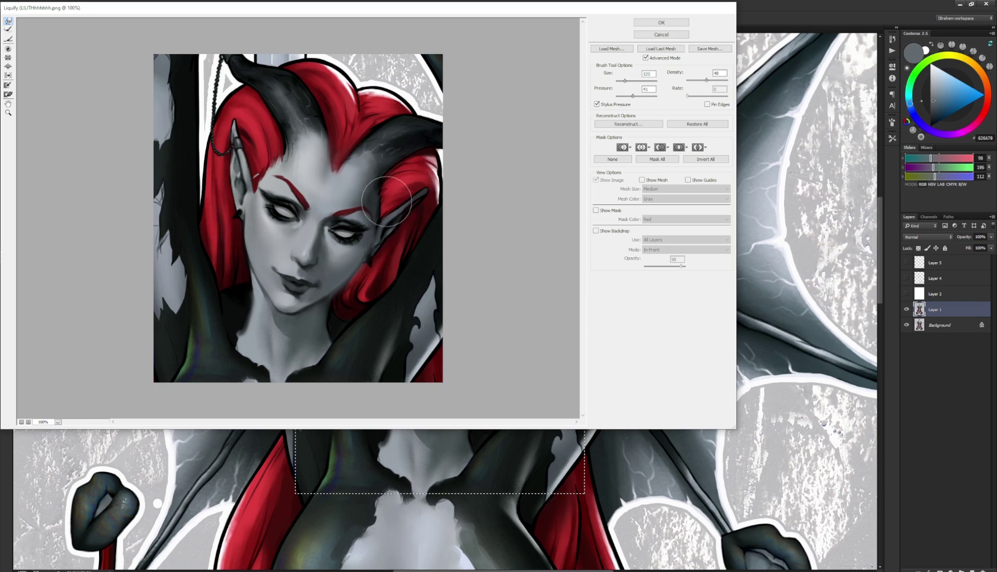
drag(277, 150, 254, 170)
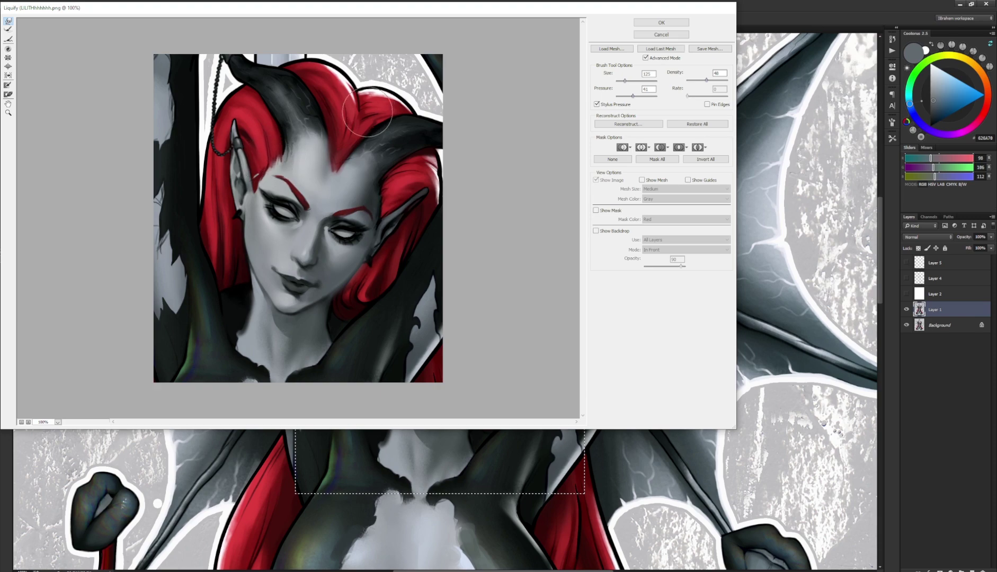
key(Return)
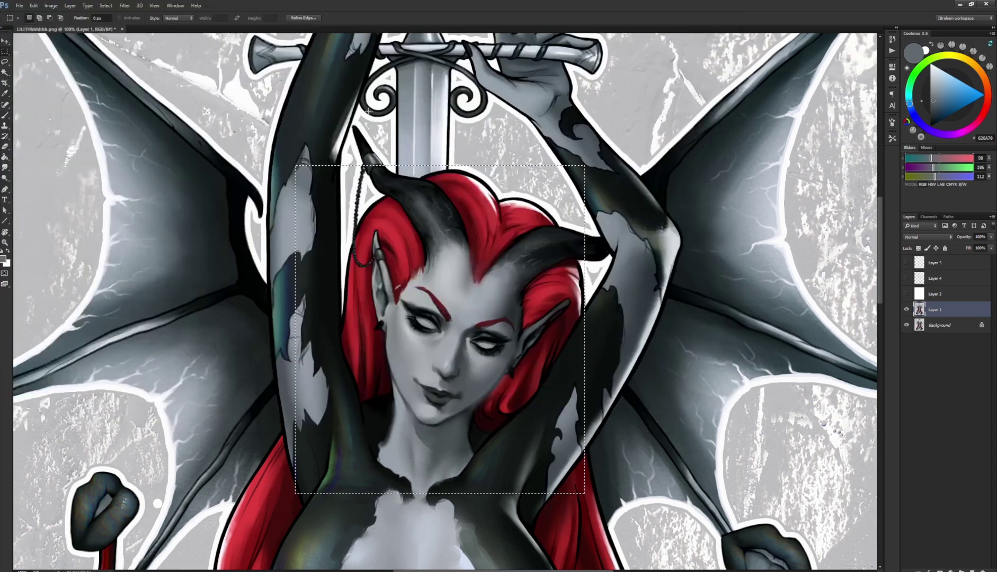
Step: Deselect the head area, restore the unmirrored view, and choose a different brush preset for painting
key(ctrl+shift+h)
key(ctrl+d)
drag(466, 242, 328, 286)
key(b)
key(F5)
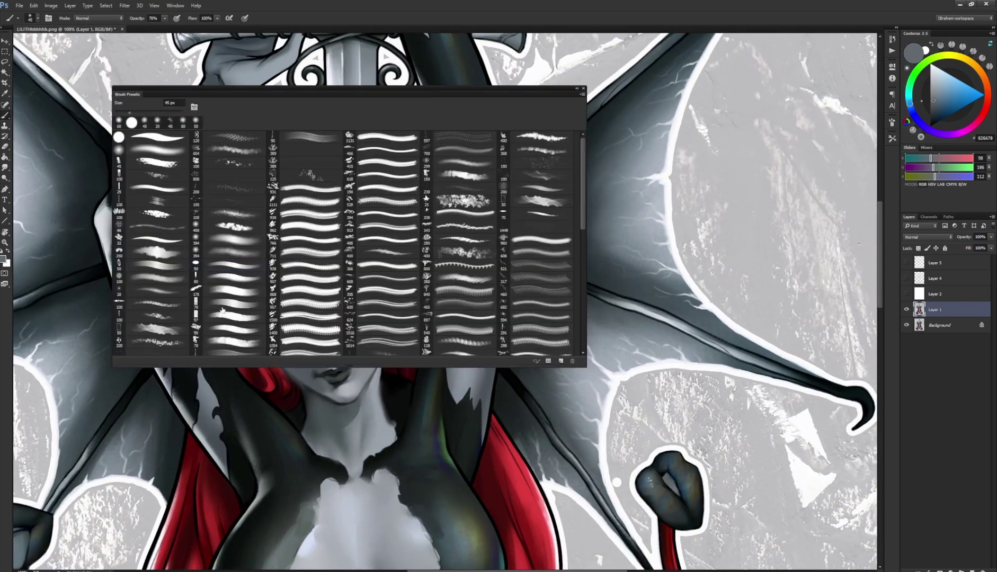
click(233, 266)
key(F5)
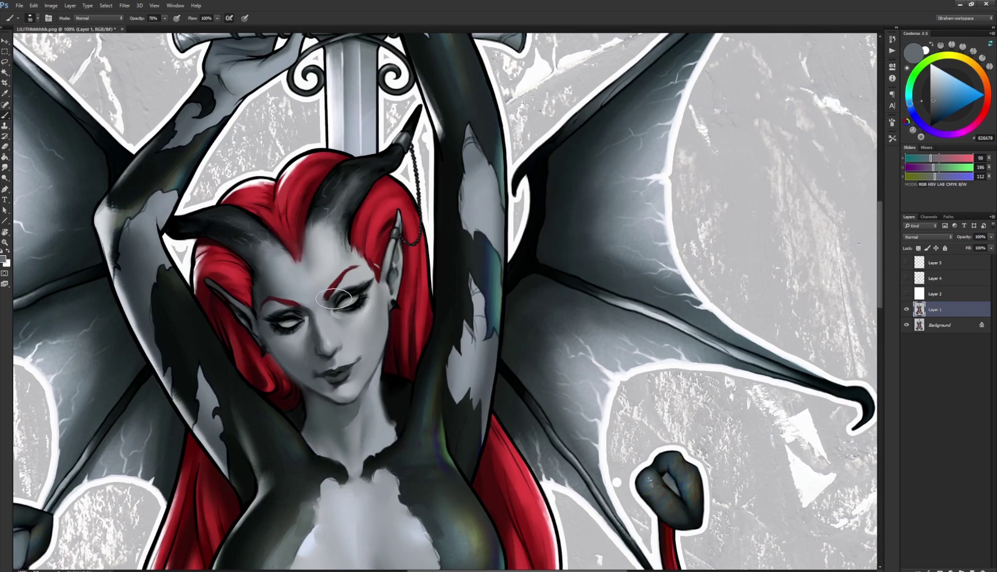
Step: Repaint the eyebrow on the lit side with a smaller brush and a dark red sampled from the brow
key(bracketleft)
key(bracketleft)
key(bracketleft)
key(bracketleft)
key(bracketleft)
alt+click(331, 293)
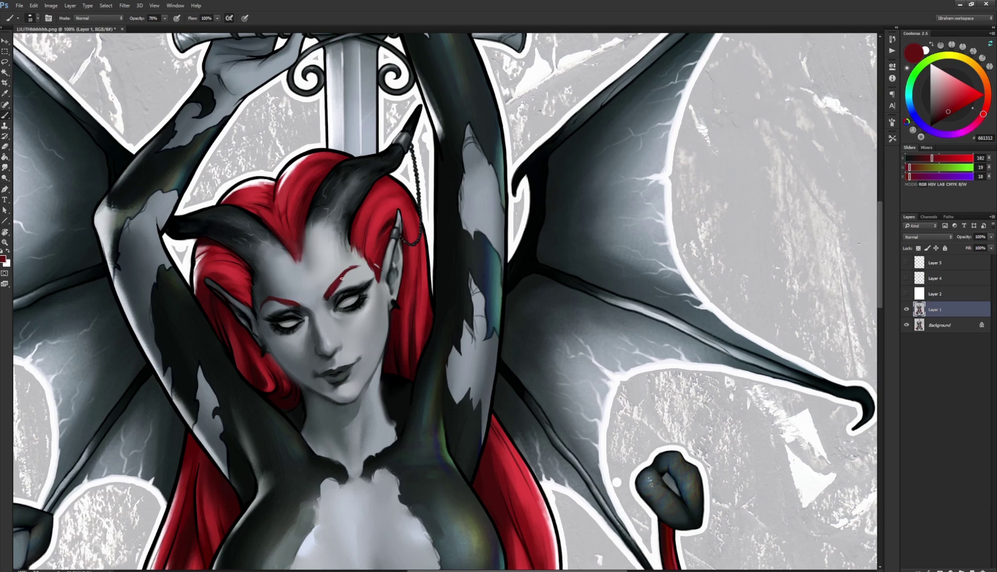
drag(332, 290, 363, 267)
Step: Reshape the eyebrow on the shadowed side with sampled dark reds and surrounding skin greys
alt+click(286, 304)
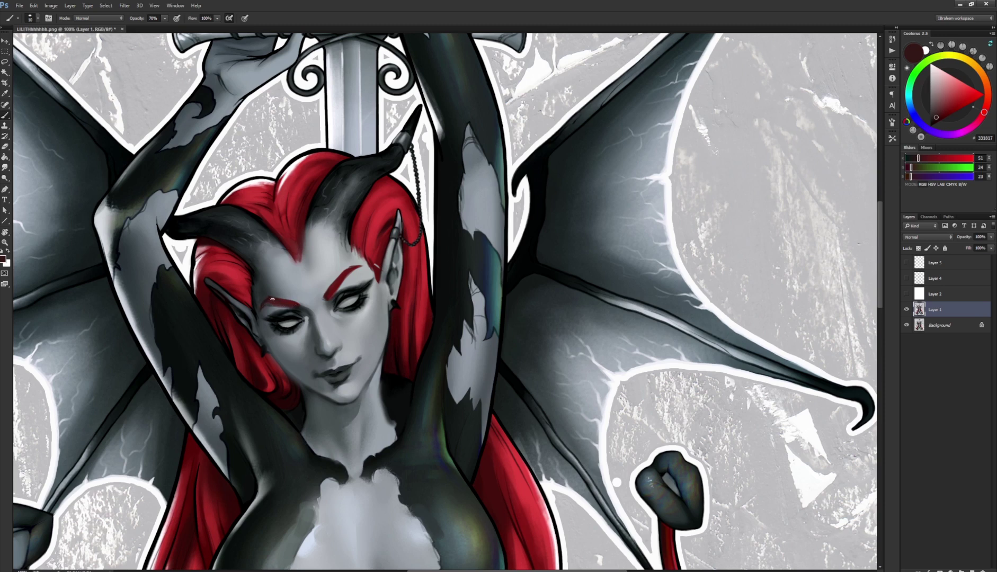
alt+click(266, 301)
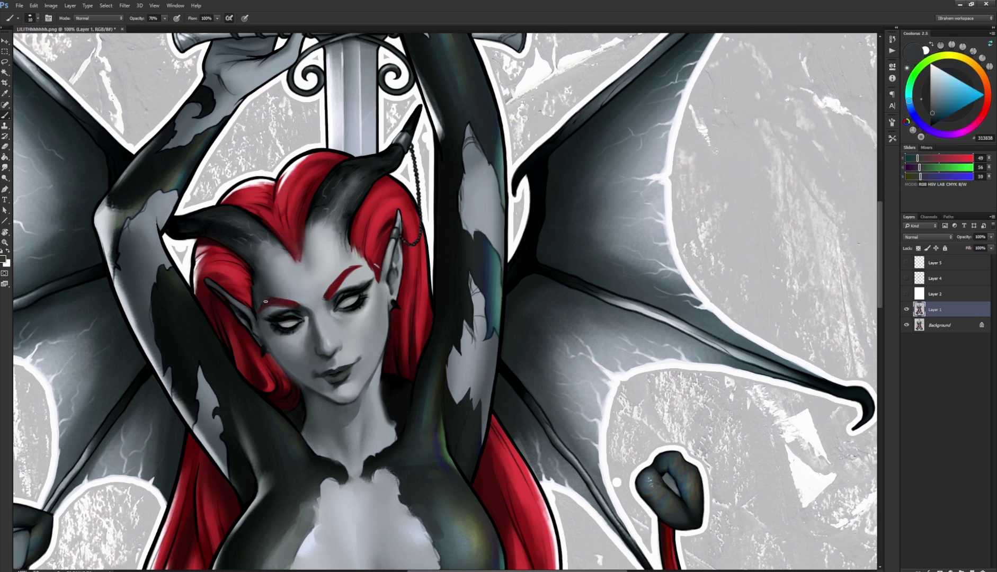
alt+click(273, 304)
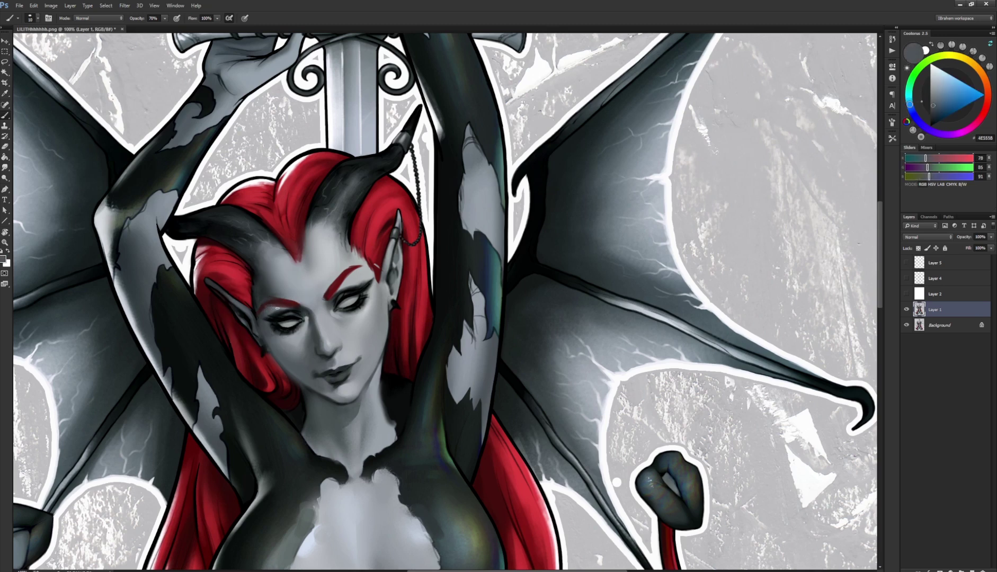
alt+click(274, 297)
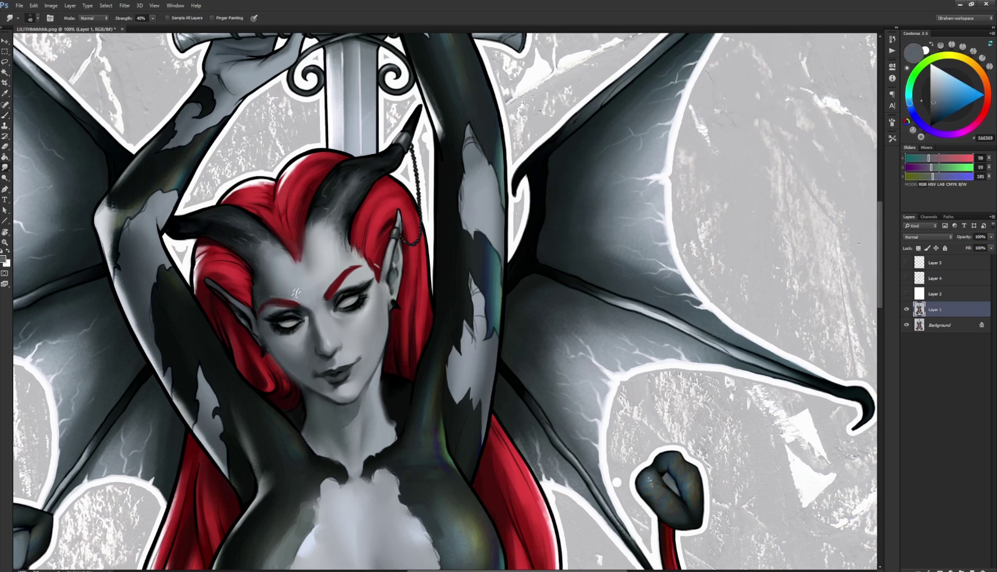
alt+click(269, 303)
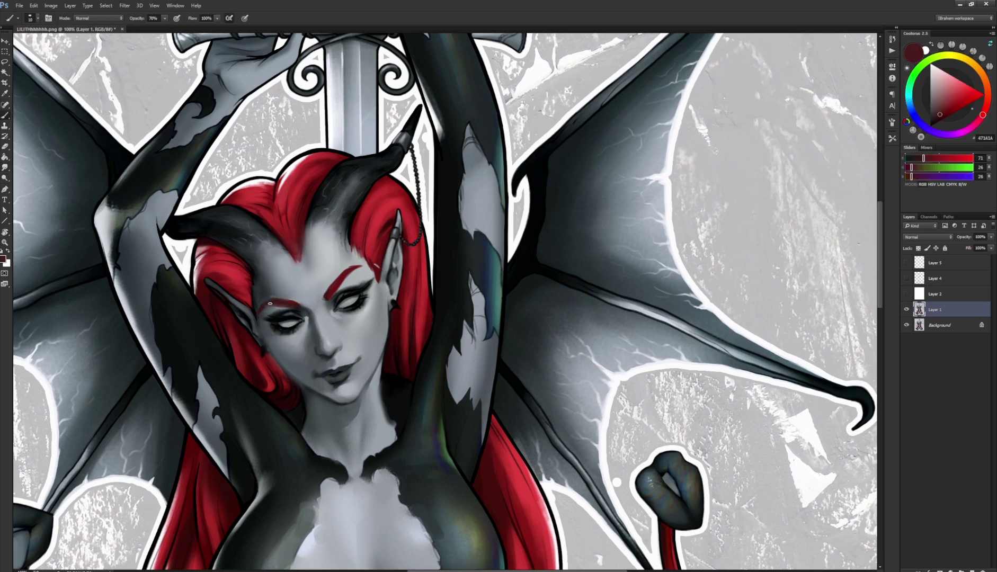
Step: Tidy the edges of both eyebrows with light and dark greys sampled from the adjacent skin
alt+click(323, 296)
alt+click(323, 295)
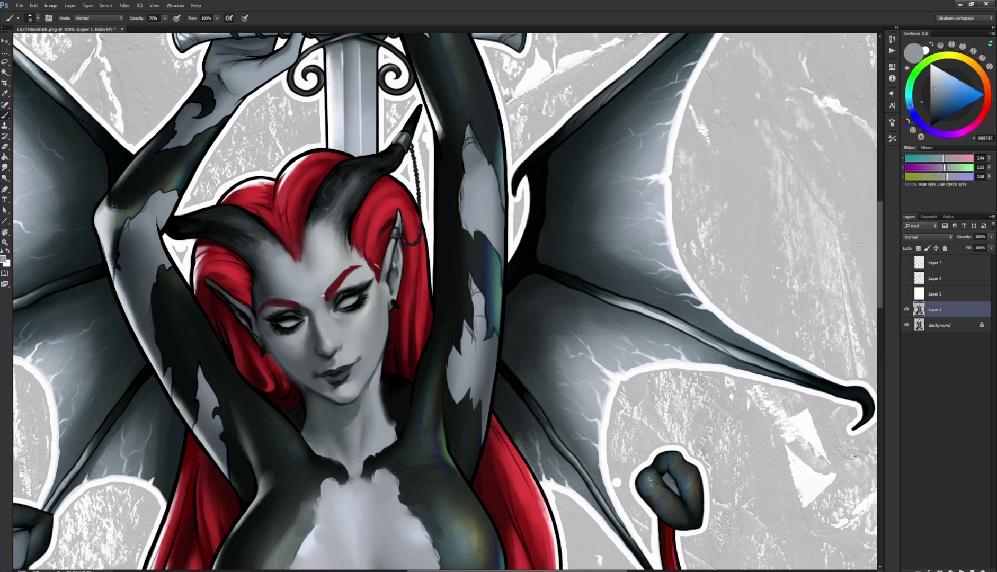
alt+click(261, 311)
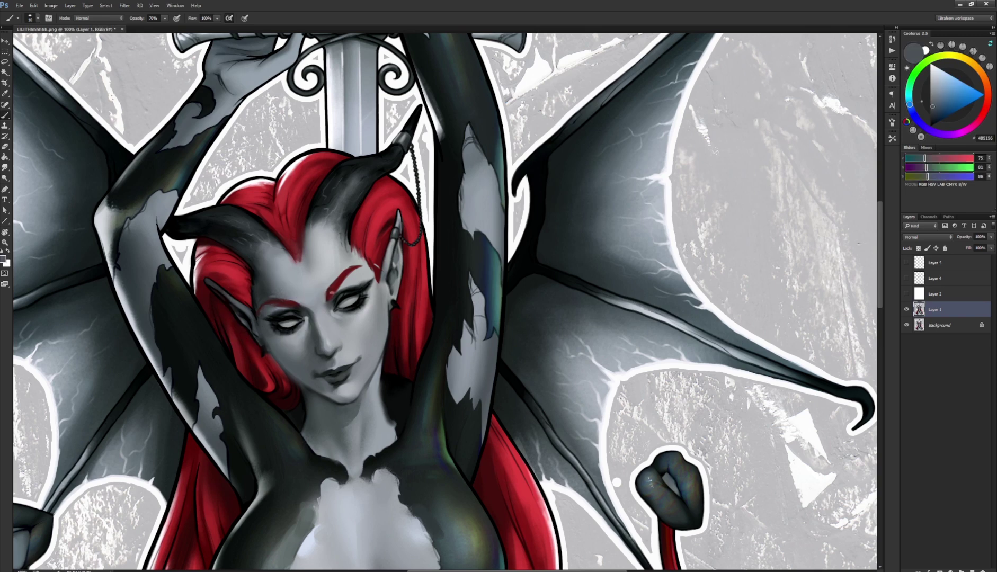
alt+click(350, 278)
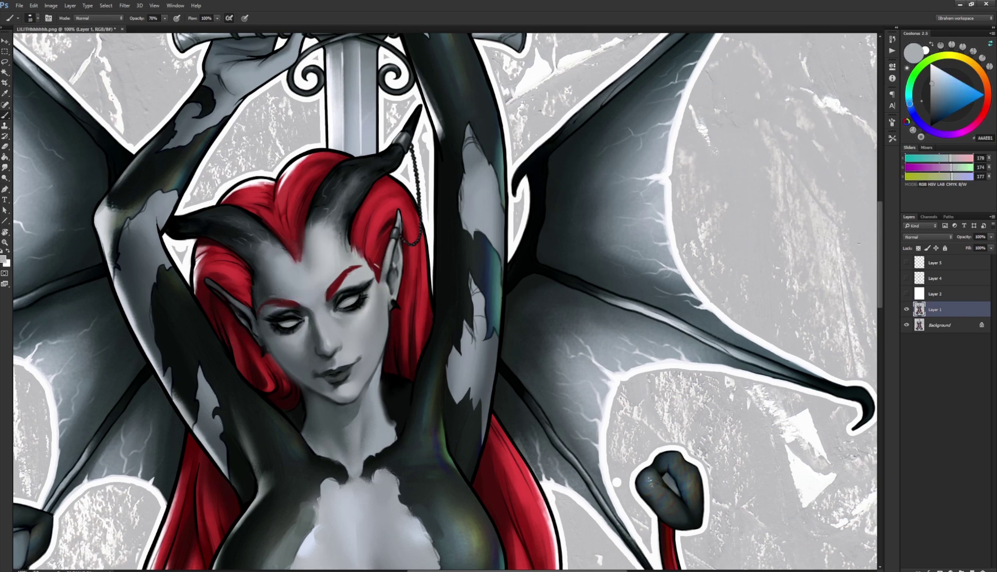
Step: Touch up the outer half of the lit-side eyebrow with skin grey and dark red sampled from the brow area
drag(353, 286, 365, 277)
alt+click(348, 269)
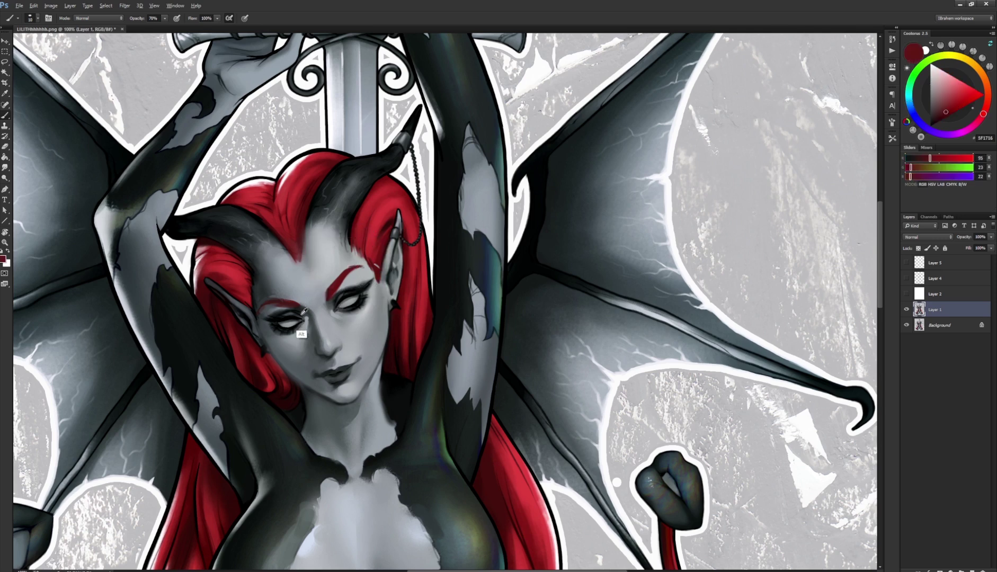
alt+click(363, 277)
Step: Refine the shading of the nose tip, nostrils and bridge with dark and light greys sampled from the face
alt+click(323, 346)
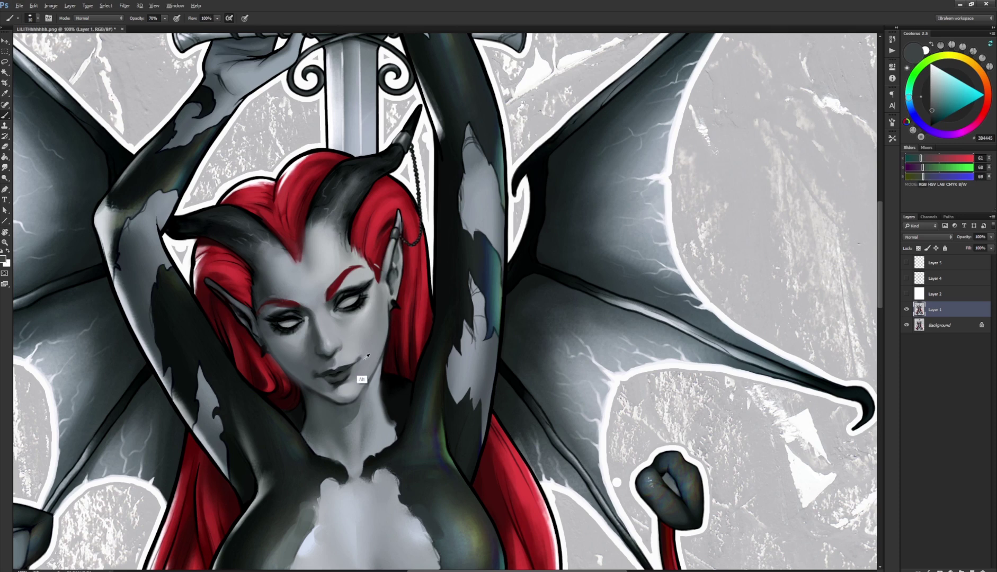
alt+click(331, 355)
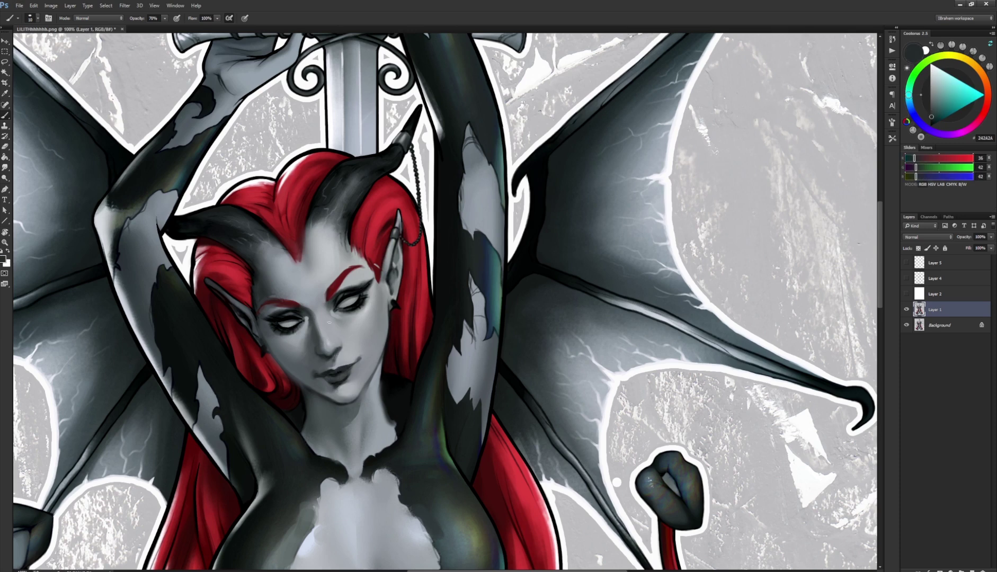
alt+click(339, 353)
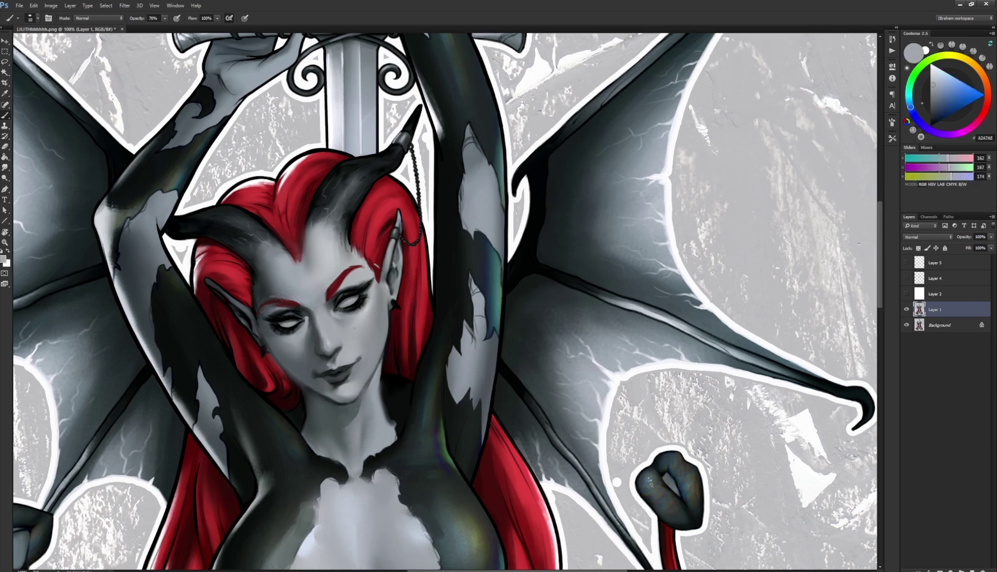
alt+click(309, 320)
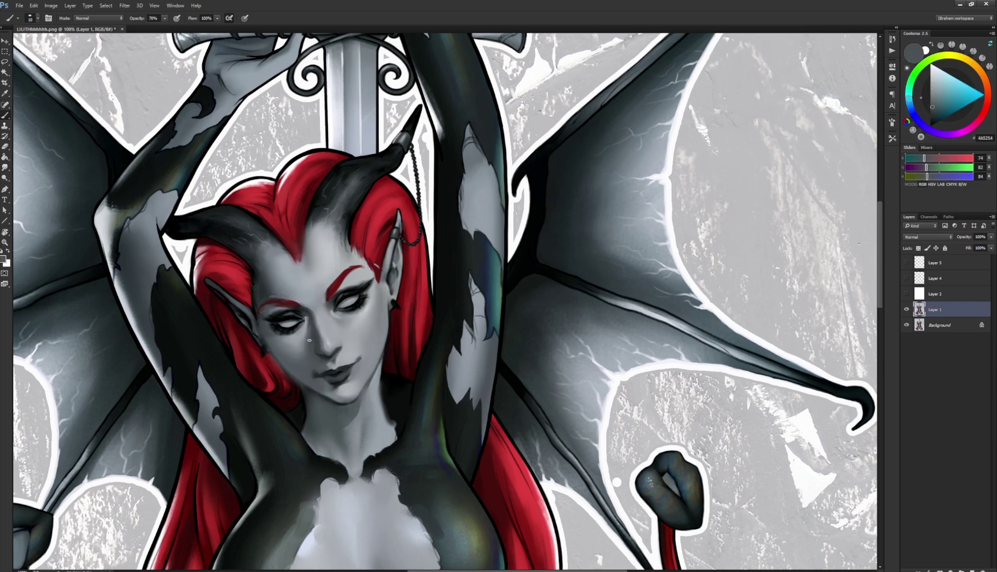
alt+click(356, 343)
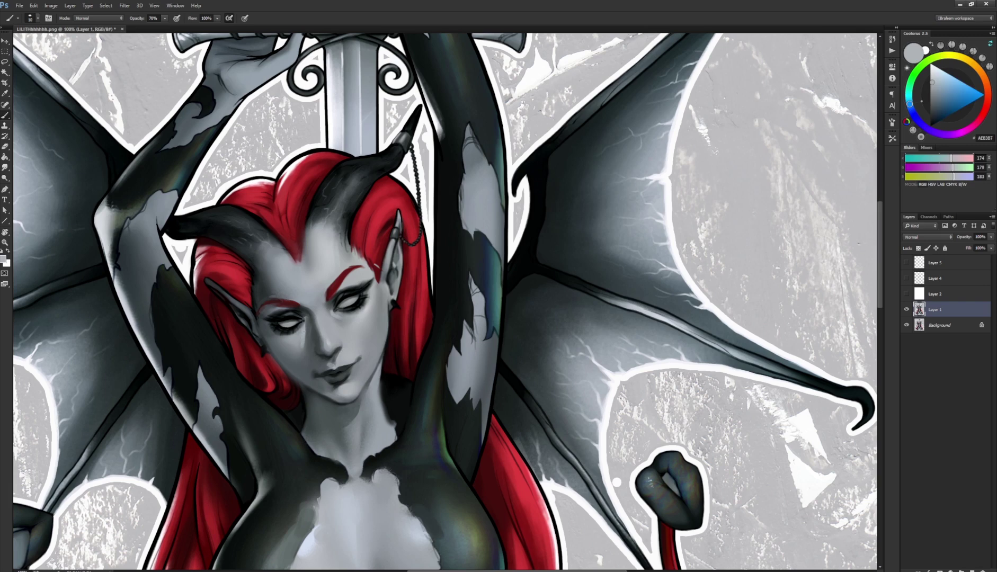
Step: Blend the shadowed side of the nose and the nearby mouth corner with a smaller Smudge brush and sampled greys
key(r)
key(bracketleft)
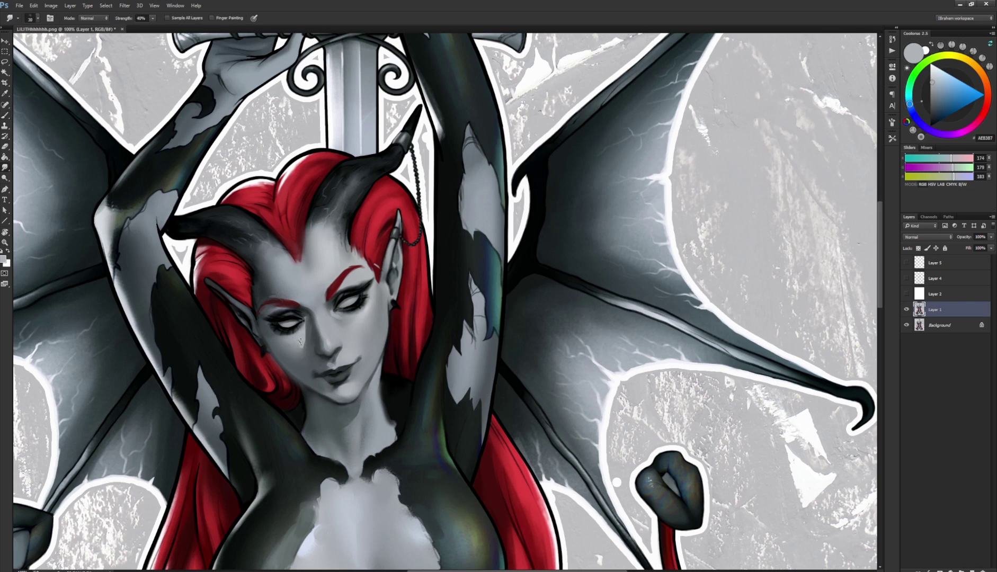
key(b)
alt+click(306, 322)
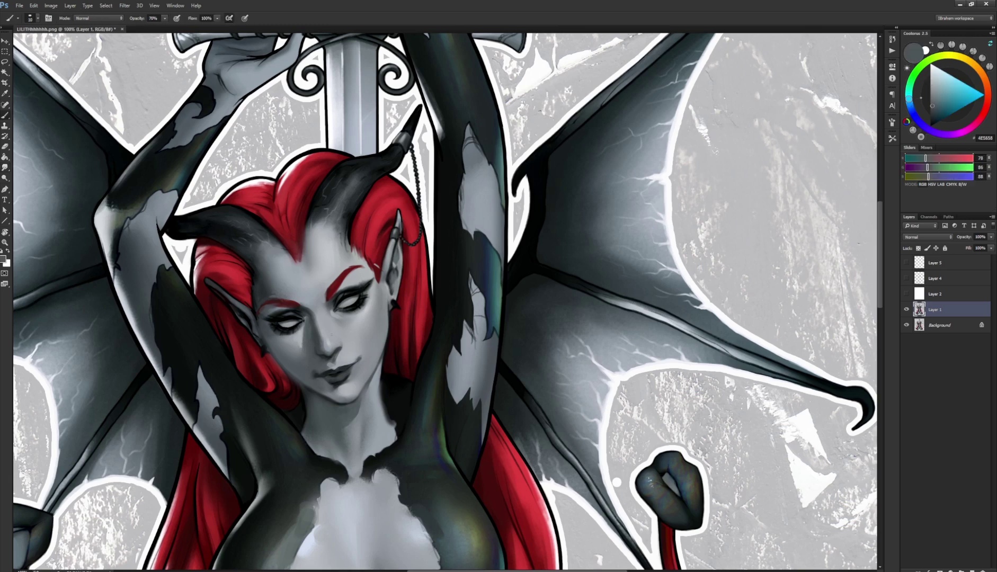
alt+click(325, 377)
key(r)
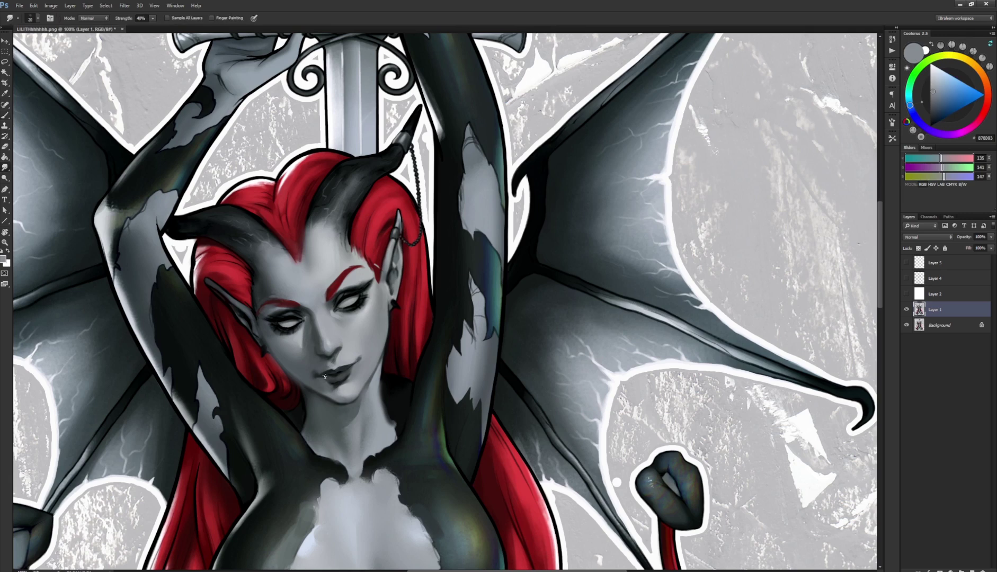
key(b)
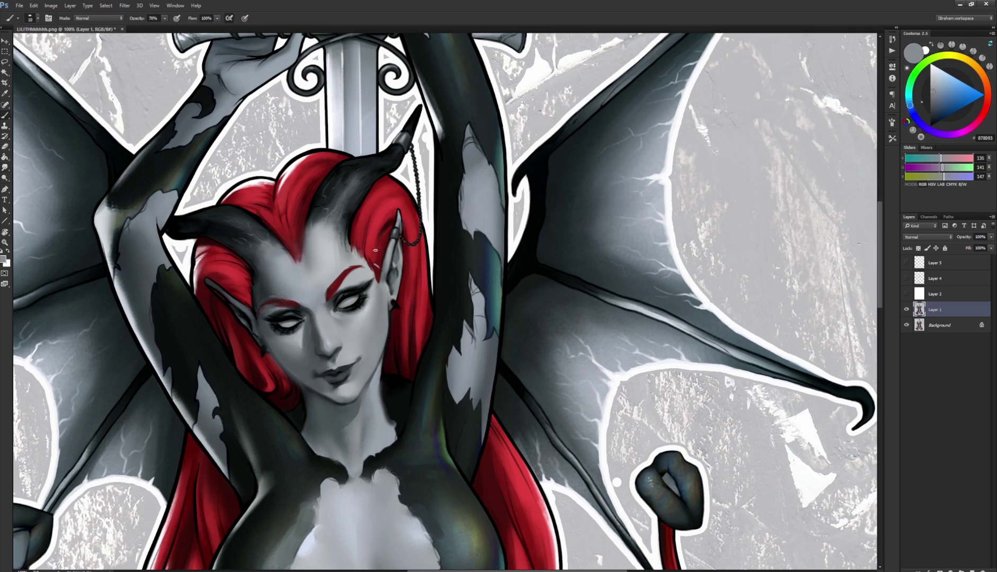
Step: Repaint the lit cheek and the skin around the lit-side mouth corner with light and mid greys sampled nearby
alt+click(345, 317)
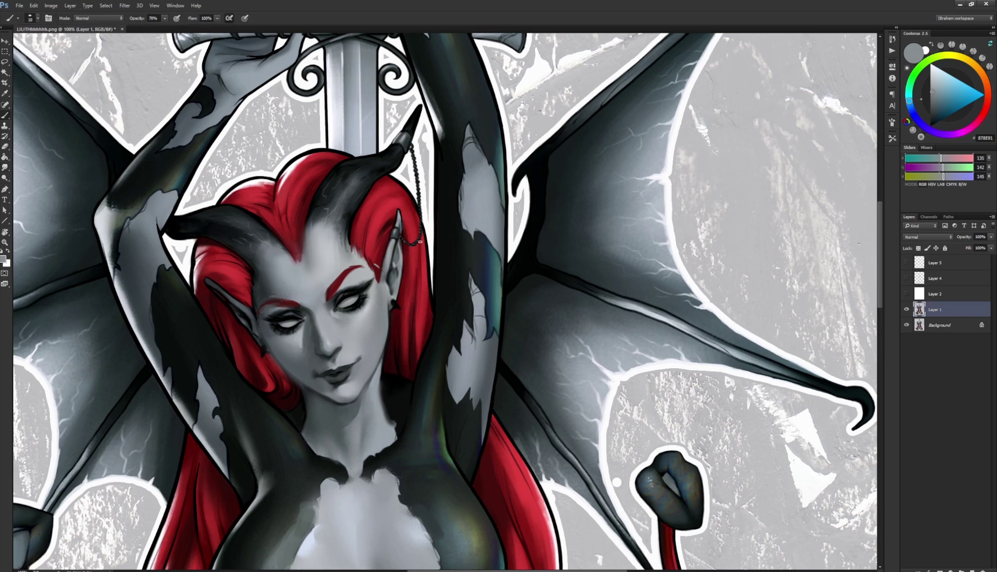
alt+click(367, 334)
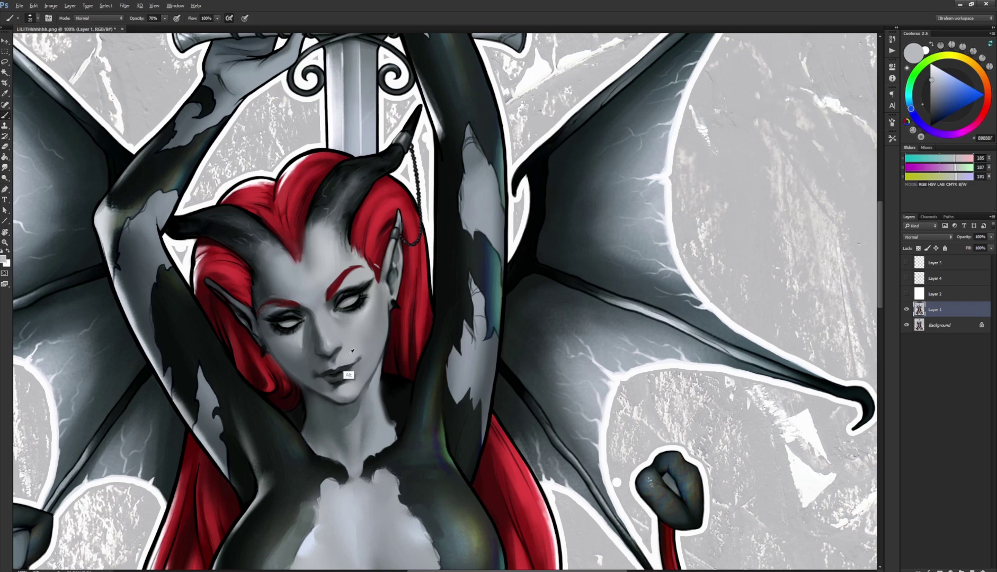
alt+click(367, 360)
alt+click(364, 362)
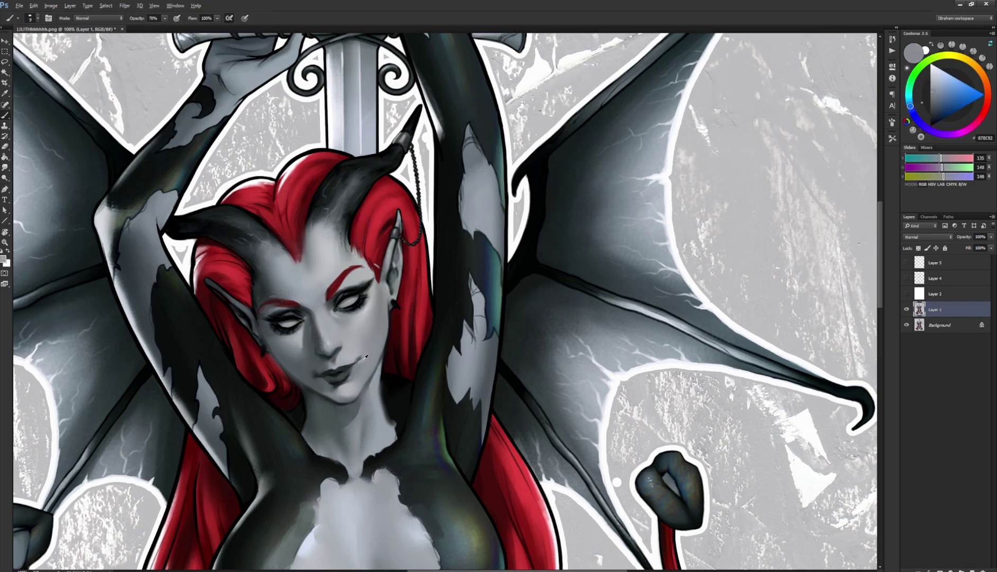
alt+click(361, 361)
alt+click(363, 364)
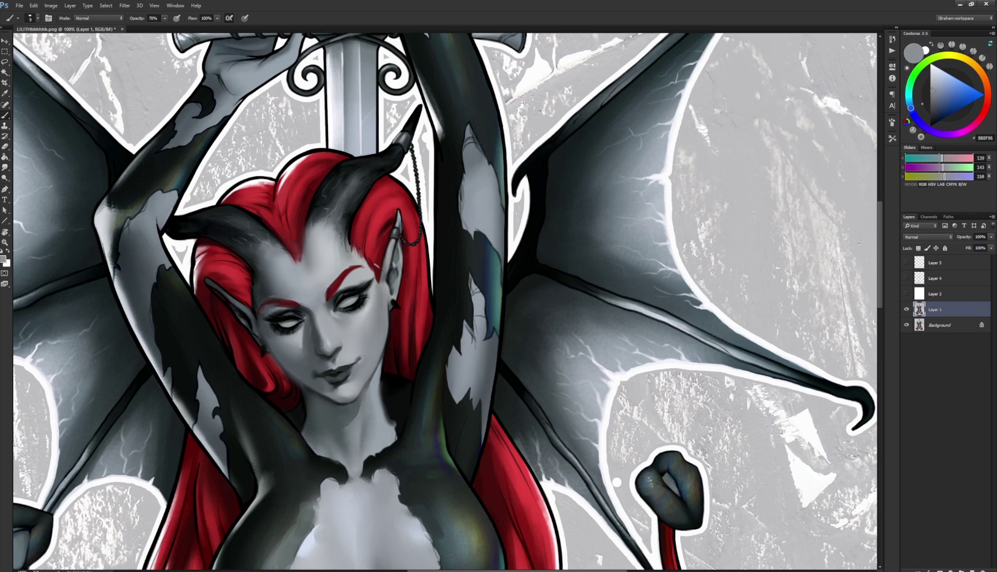
alt+click(354, 368)
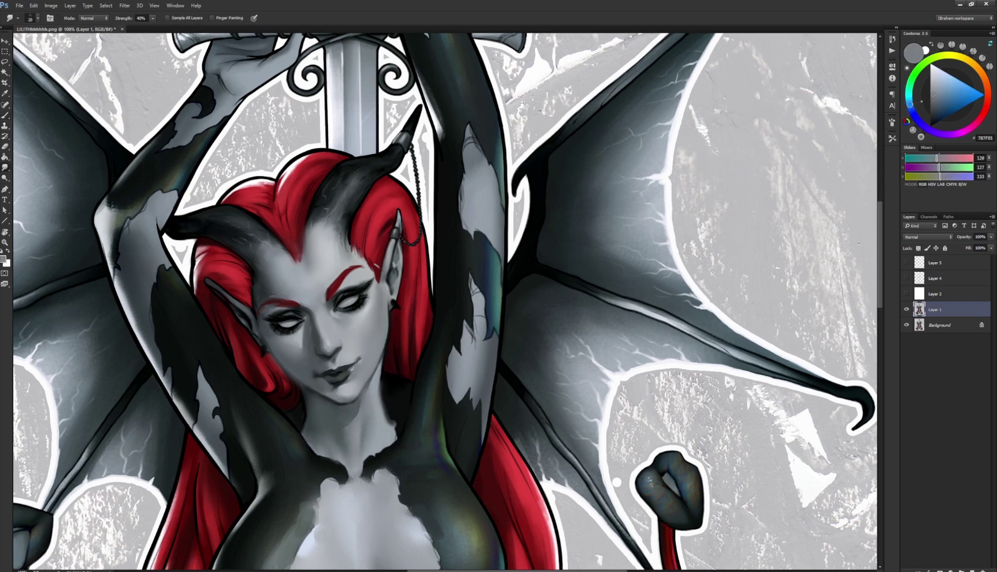
Step: Rework the top of the nose bridge and the inner end of the shadowed eyebrow with sampled greys and dark red
alt+click(330, 314)
alt+click(328, 308)
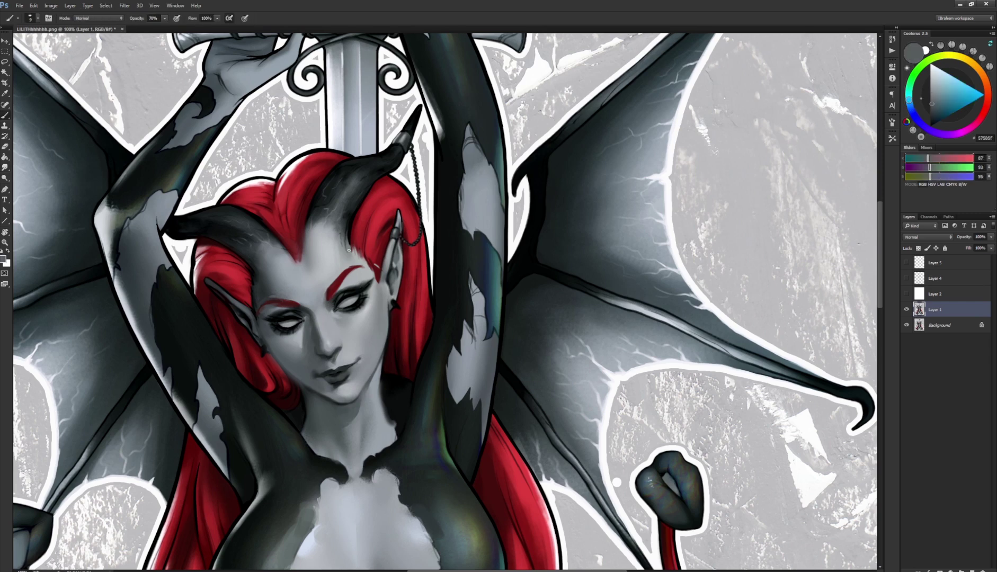
alt+click(309, 311)
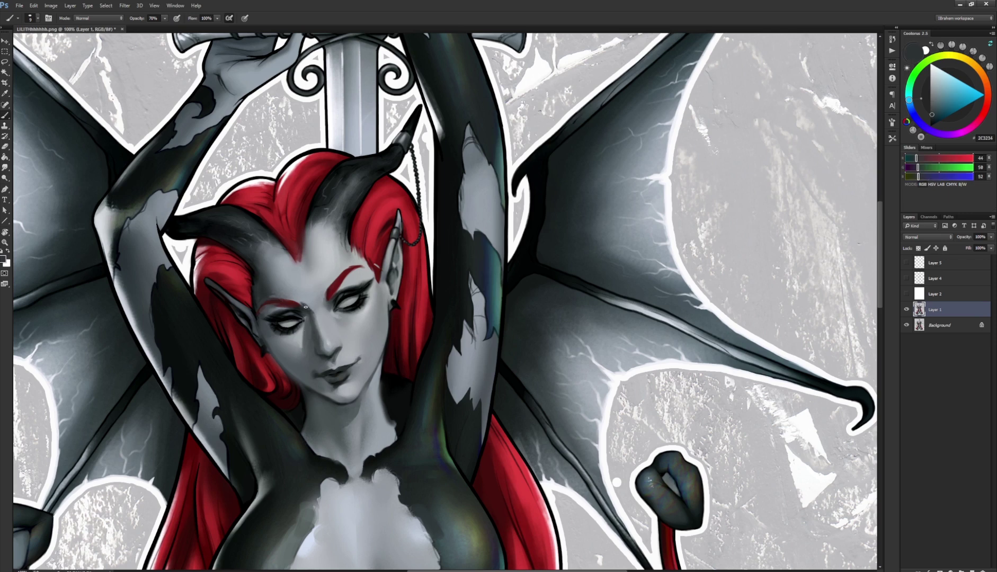
alt+click(294, 306)
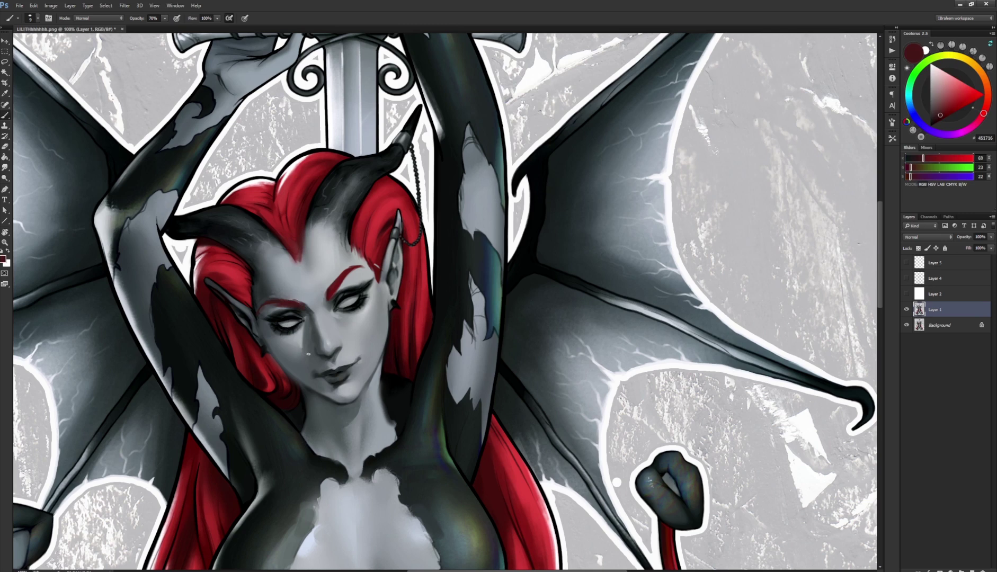
Step: Refine the upper eyelid and lash line of the lit eye with black and greys sampled around the eye
alt+click(351, 299)
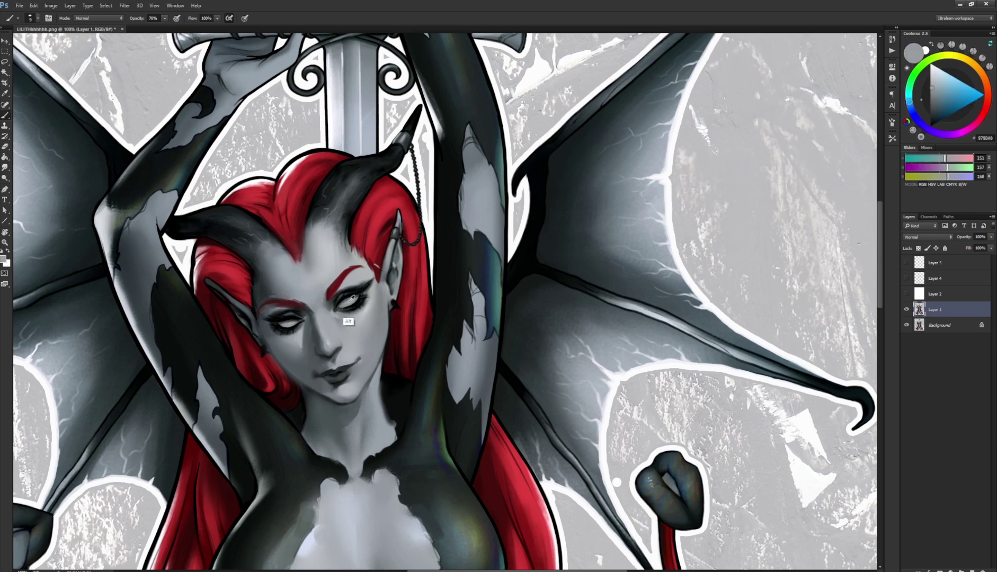
alt+click(348, 295)
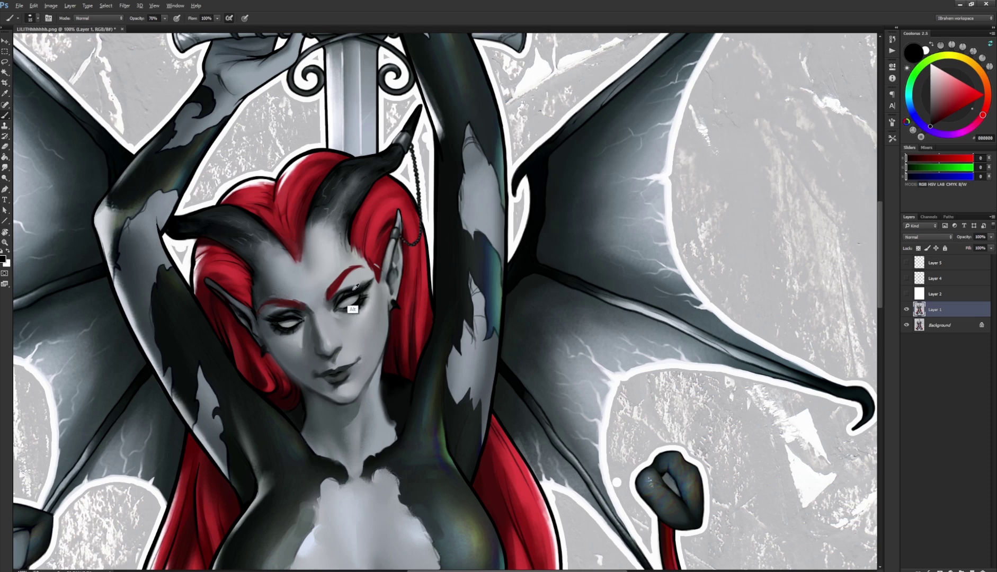
alt+click(348, 290)
alt+click(341, 290)
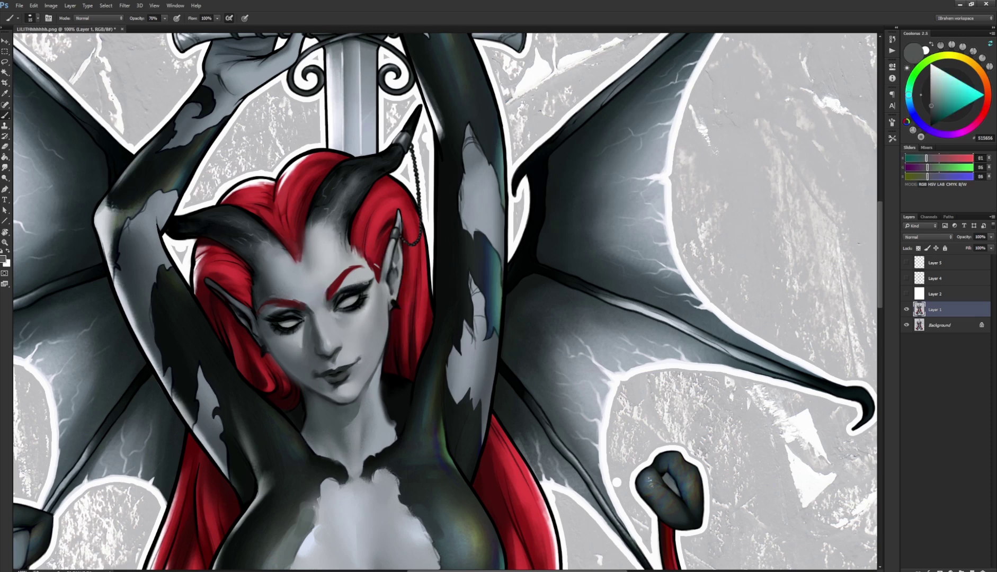
alt+click(353, 307)
alt+click(343, 287)
alt+click(351, 307)
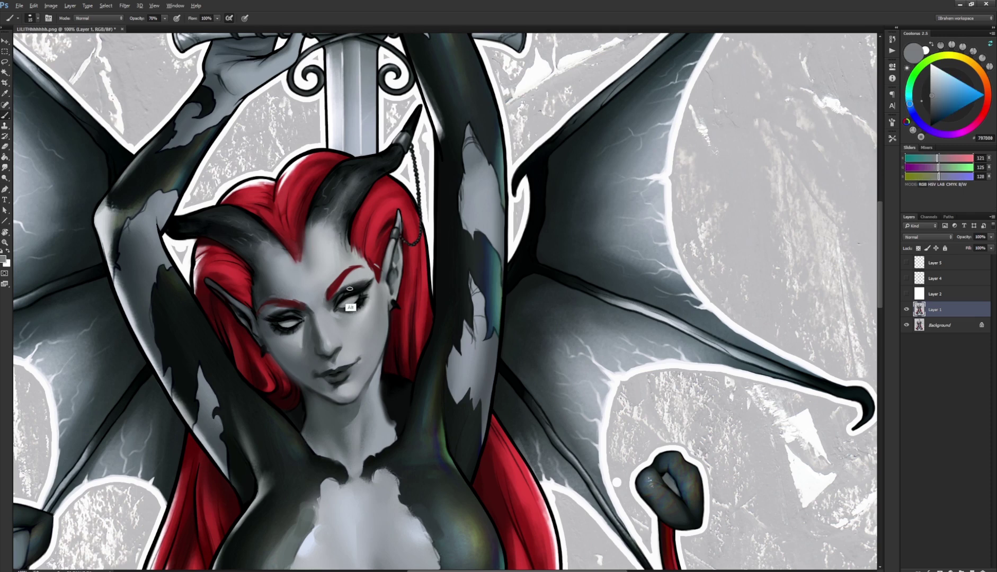
alt+click(361, 303)
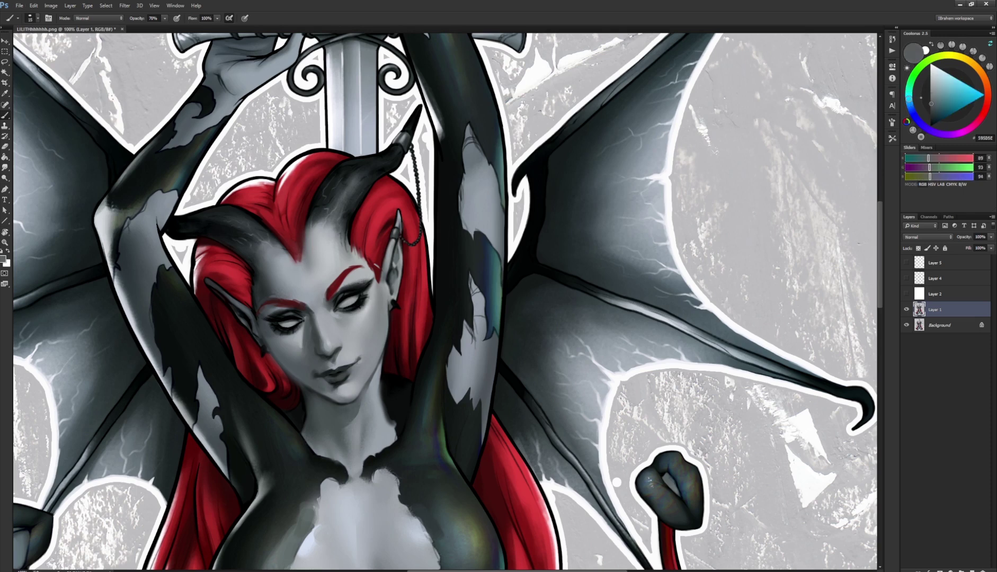
Step: Shade the skin between the lit eye's outer corner, the eyebrow tail and the temple with sampled dark and mid greys
alt+click(368, 280)
alt+click(371, 277)
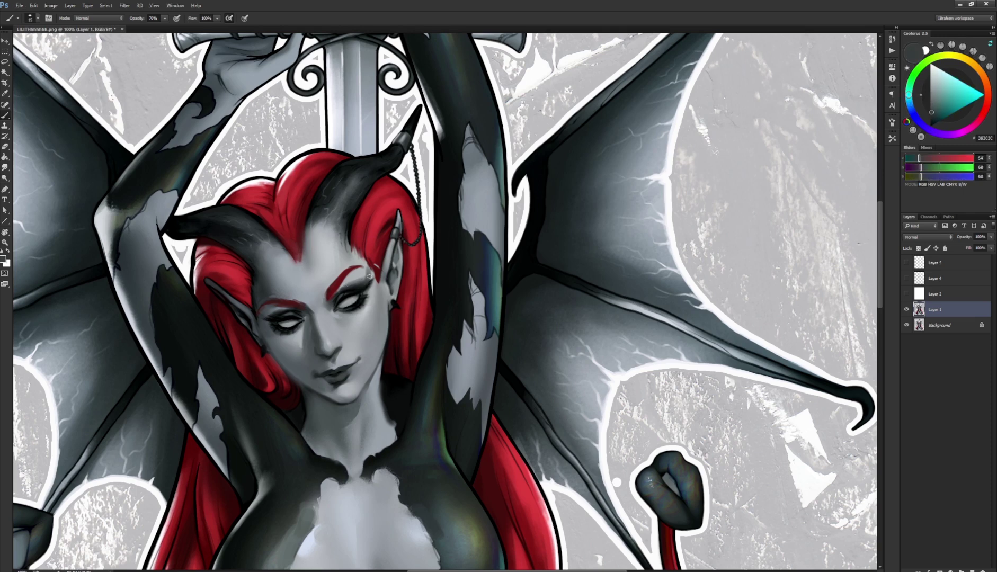
drag(369, 262, 372, 279)
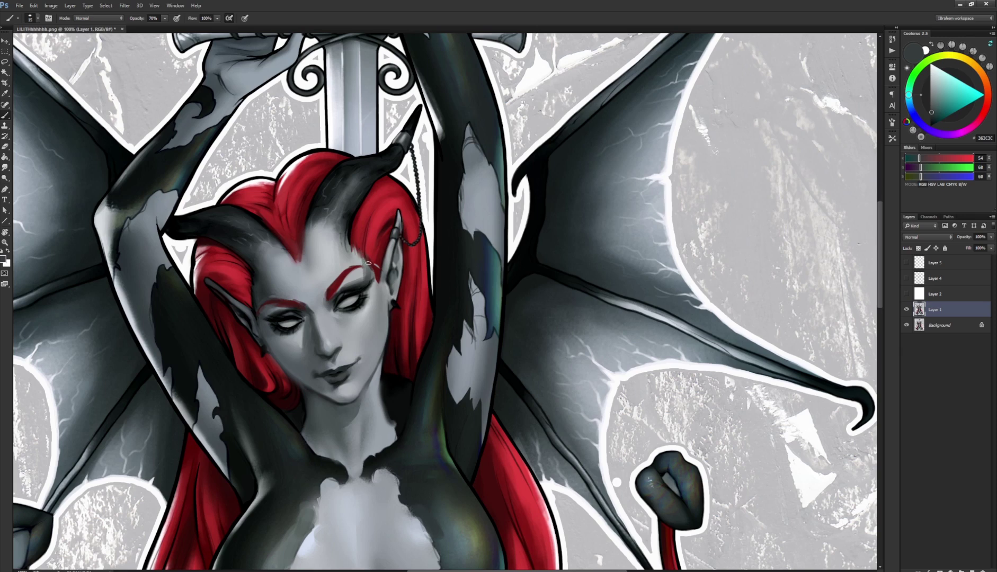
alt+click(365, 290)
alt+click(364, 289)
alt+click(362, 281)
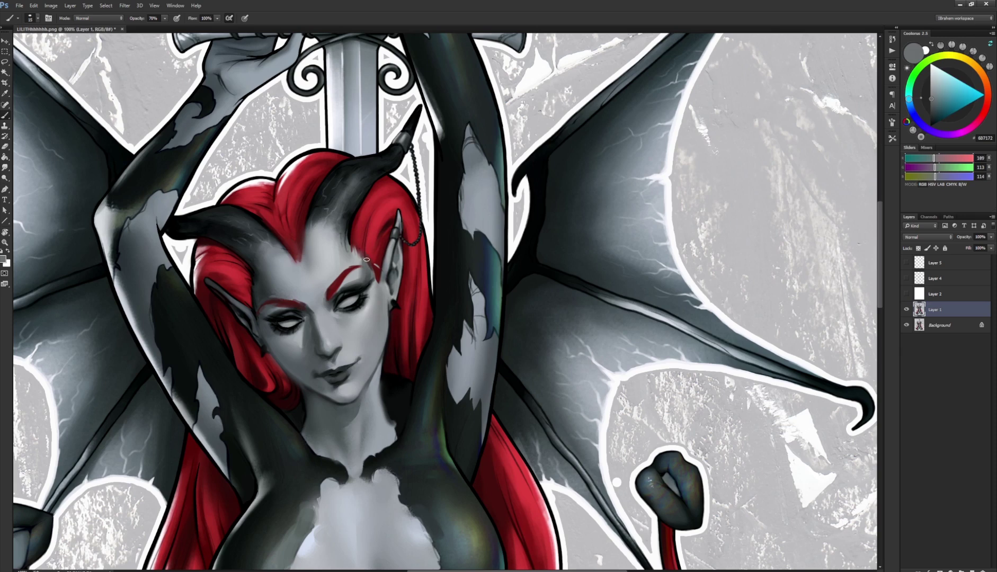
alt+click(376, 267)
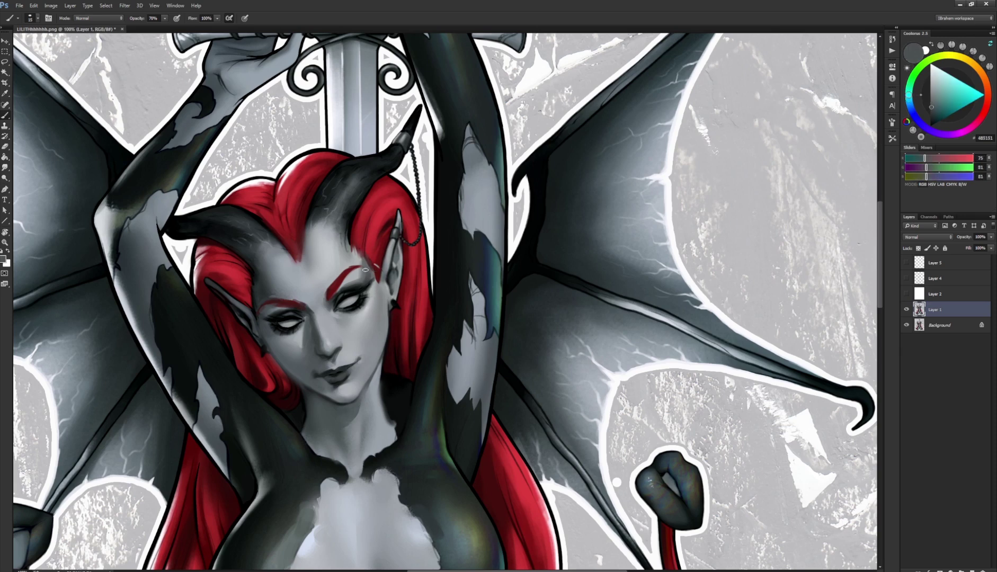
alt+click(366, 277)
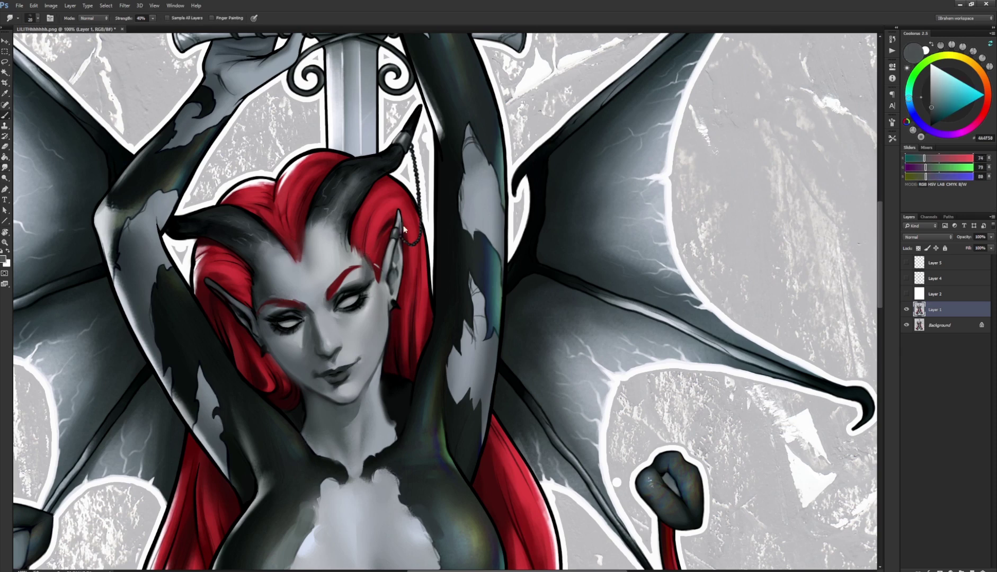
Step: Paint a dark grey contour shadow down the outer side of the lit cheek and soften it with the Smudge tool
alt+click(366, 295)
drag(380, 305, 375, 332)
key(r)
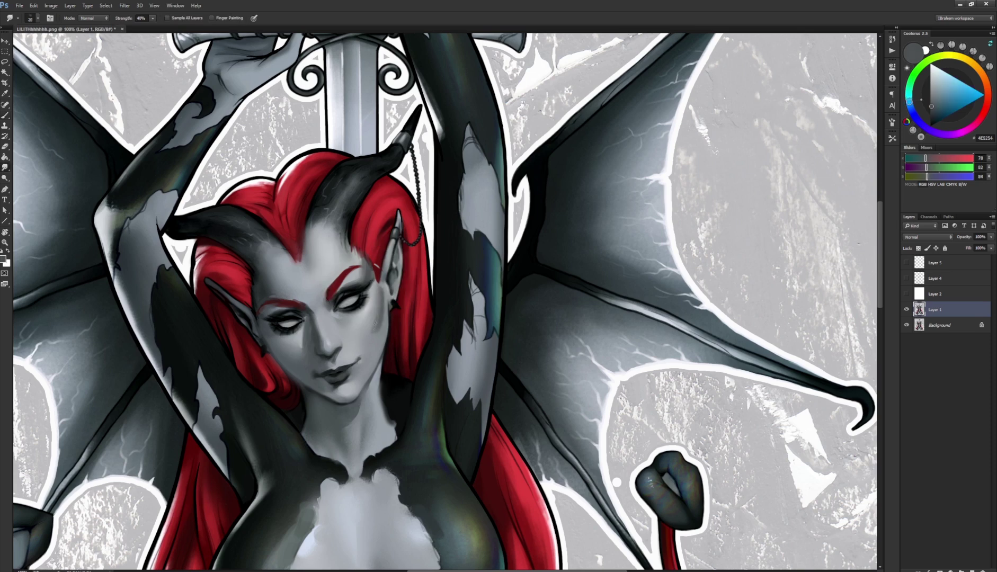
key(b)
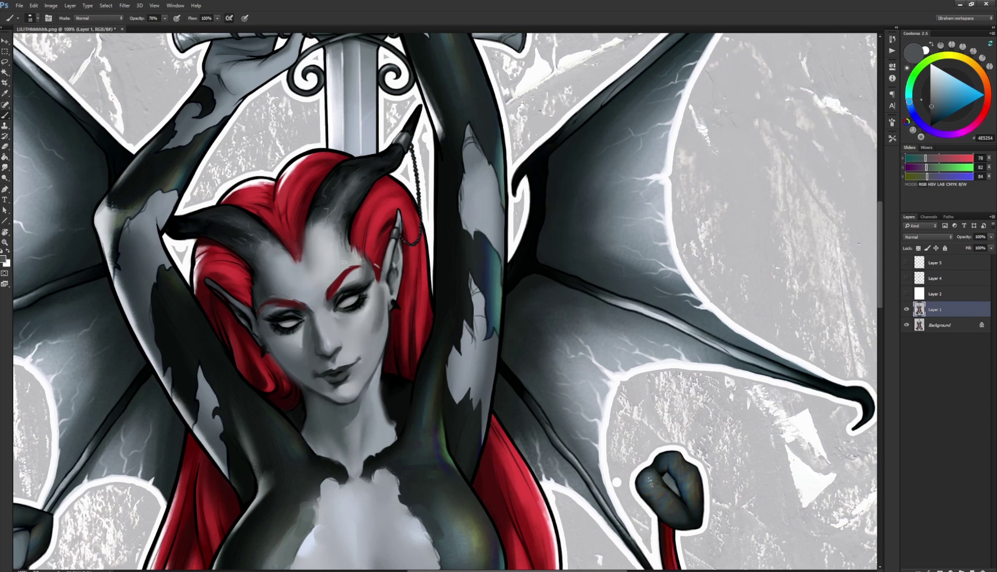
Step: Rework the shadowed eye's outer corner and the adjoining cheek contour with near-black and mid greys sampled from that side of the face
alt+click(274, 315)
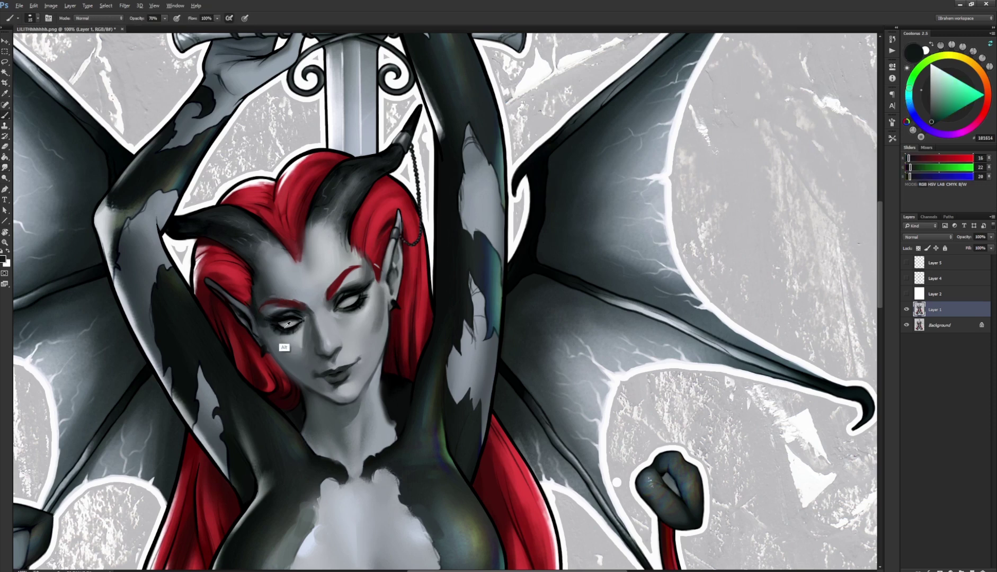
alt+click(273, 348)
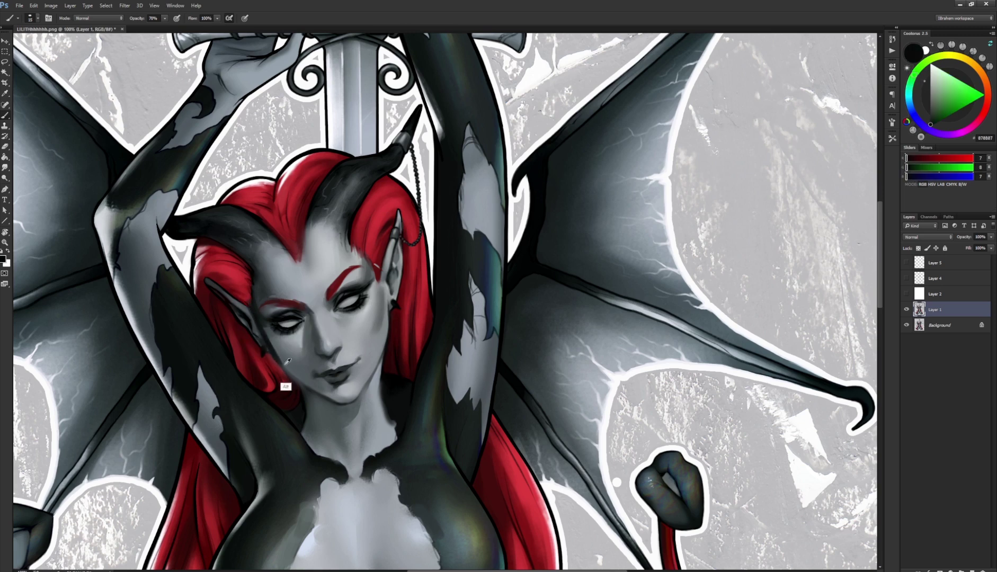
alt+click(285, 366)
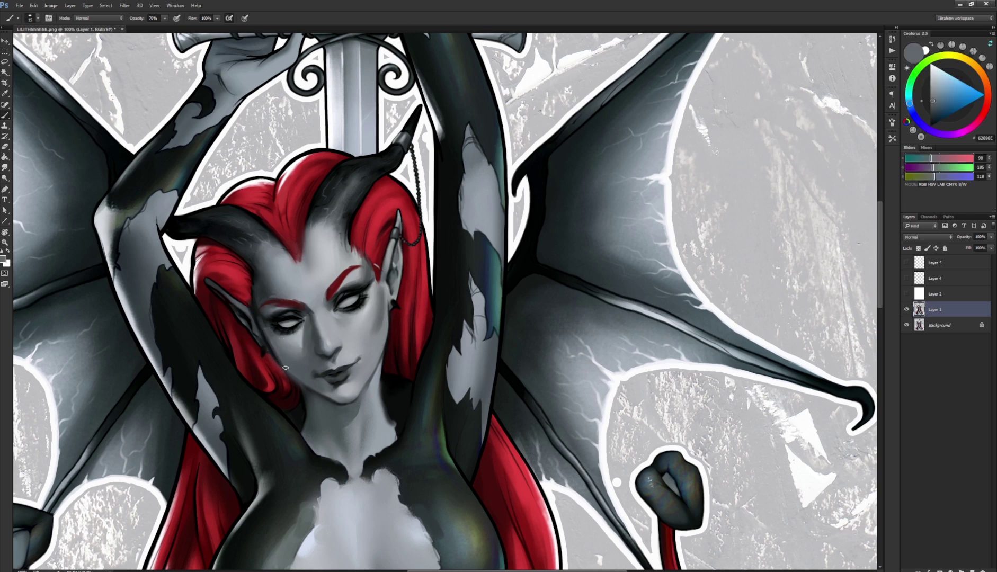
alt+click(274, 338)
alt+click(270, 330)
alt+click(270, 331)
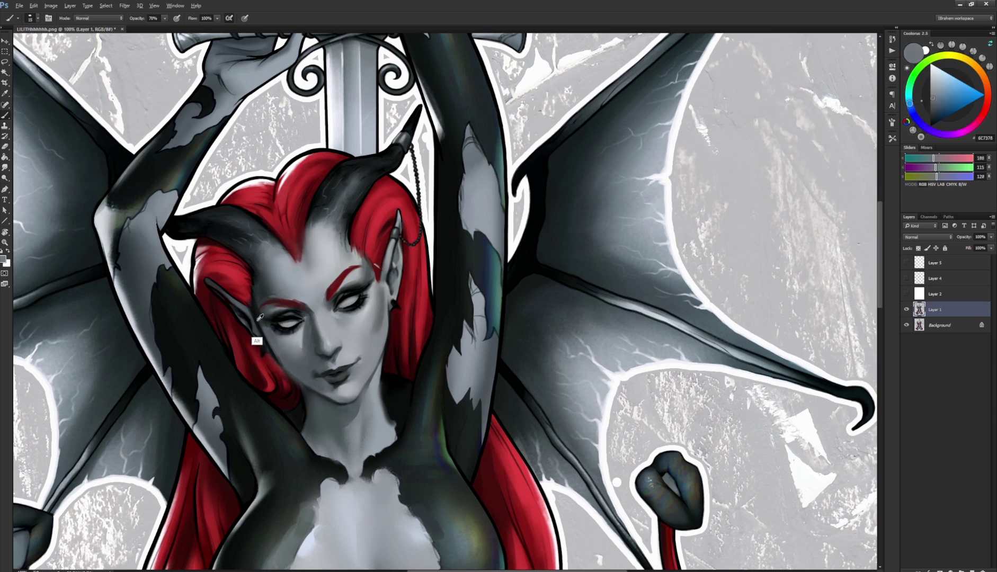
alt+click(286, 347)
alt+click(291, 368)
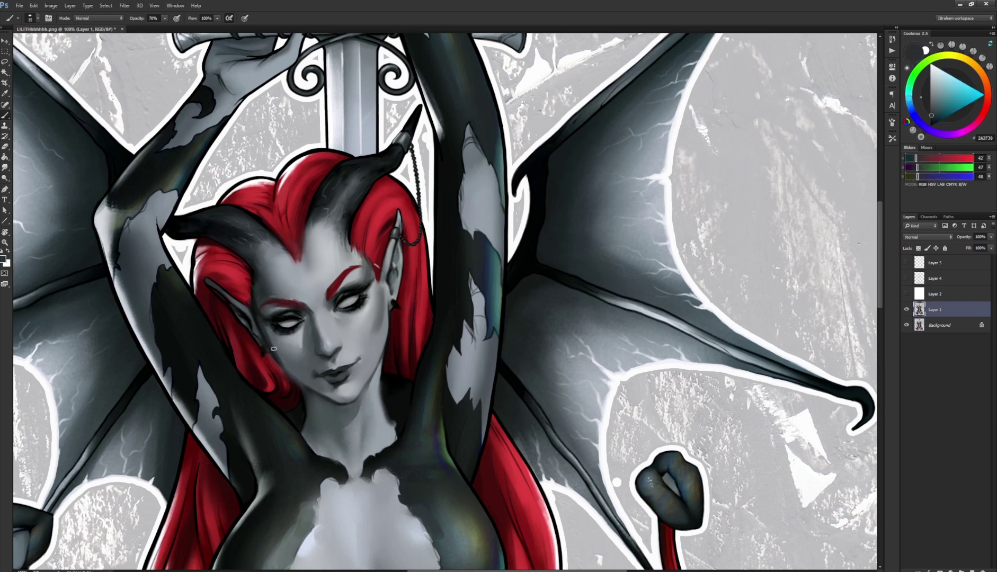
Step: Blend the shadowed cheek beneath the darker eye with sampled mid and dark greys, softening the transitions with the Smudge tool
alt+click(286, 375)
key(r)
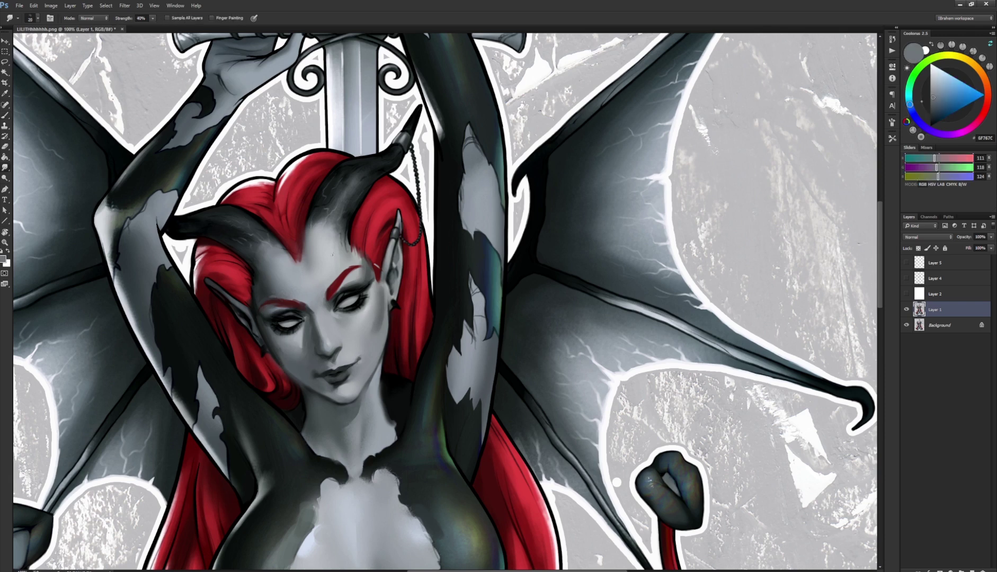
key(b)
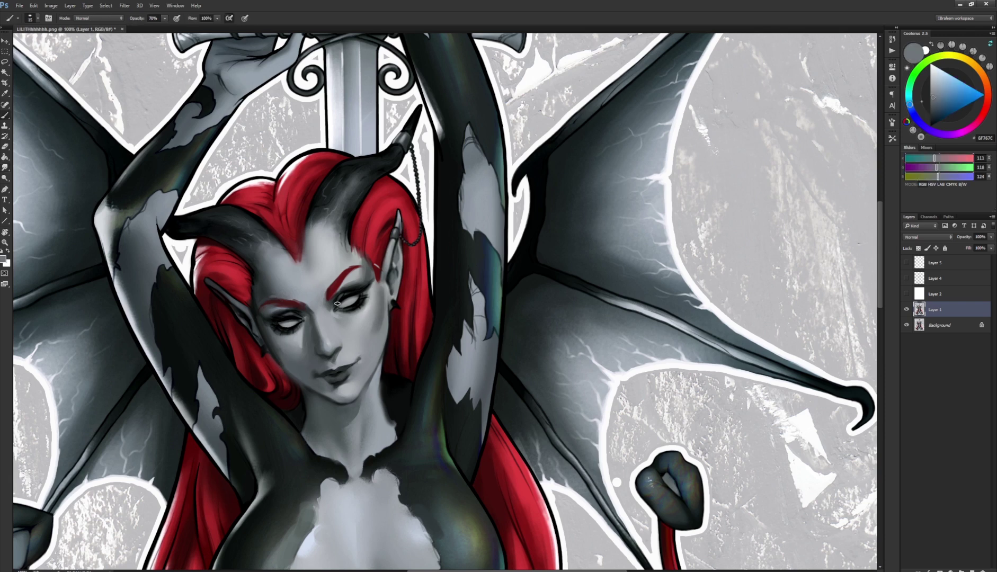
alt+click(300, 352)
key(r)
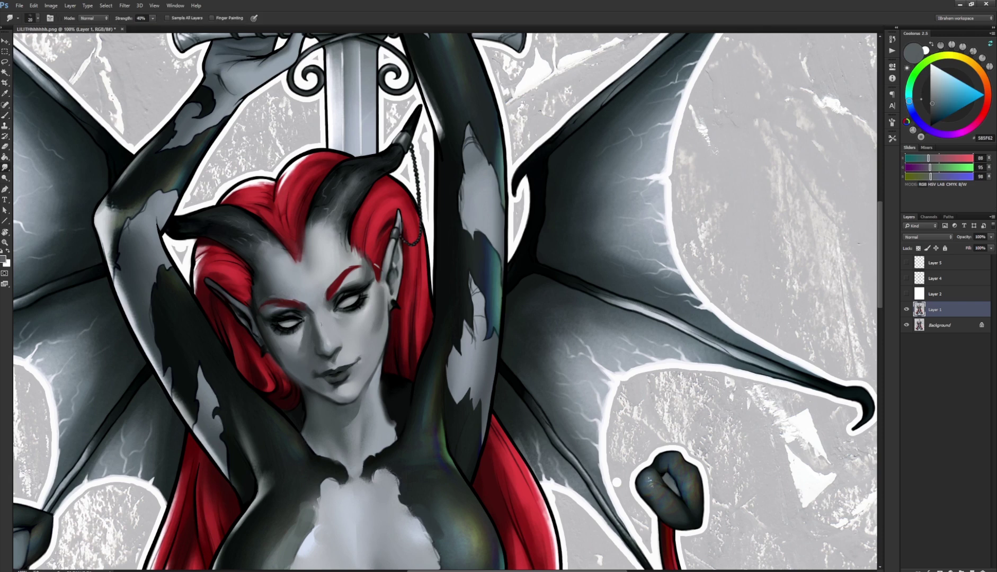
key(b)
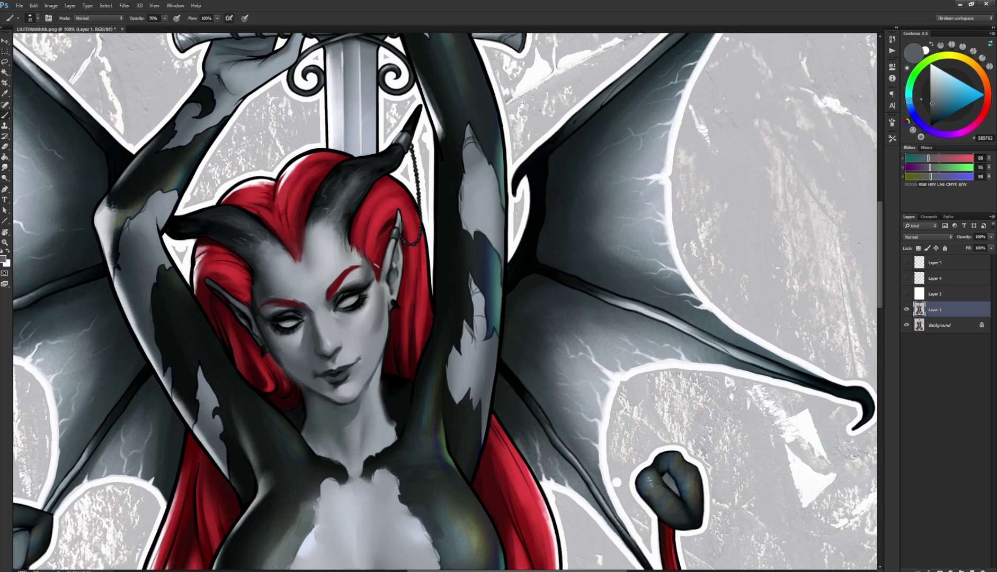
Step: Lighten the skin beneath the lit eye with a sampled light grey and smudge it into the surrounding tone
alt+click(343, 314)
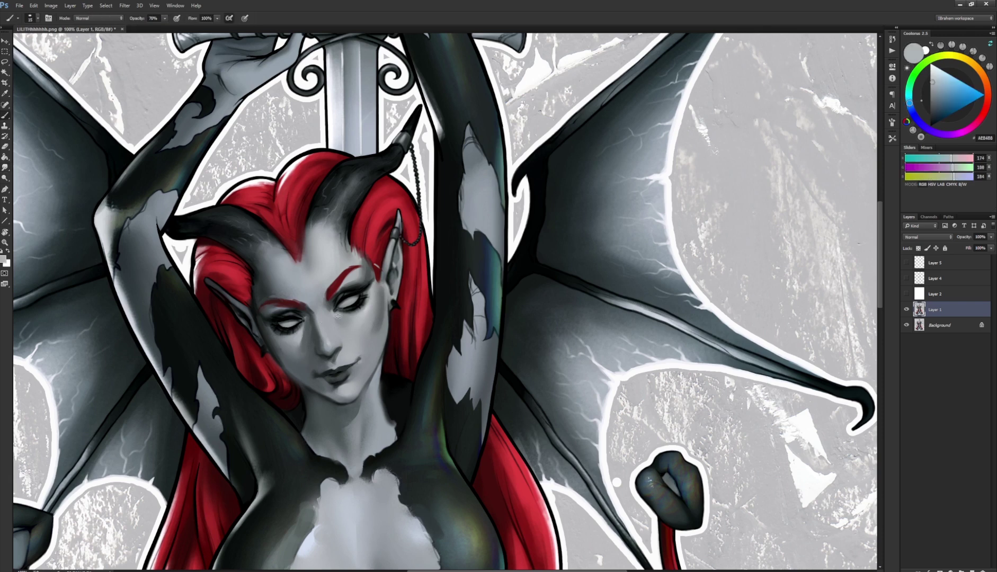
key(r)
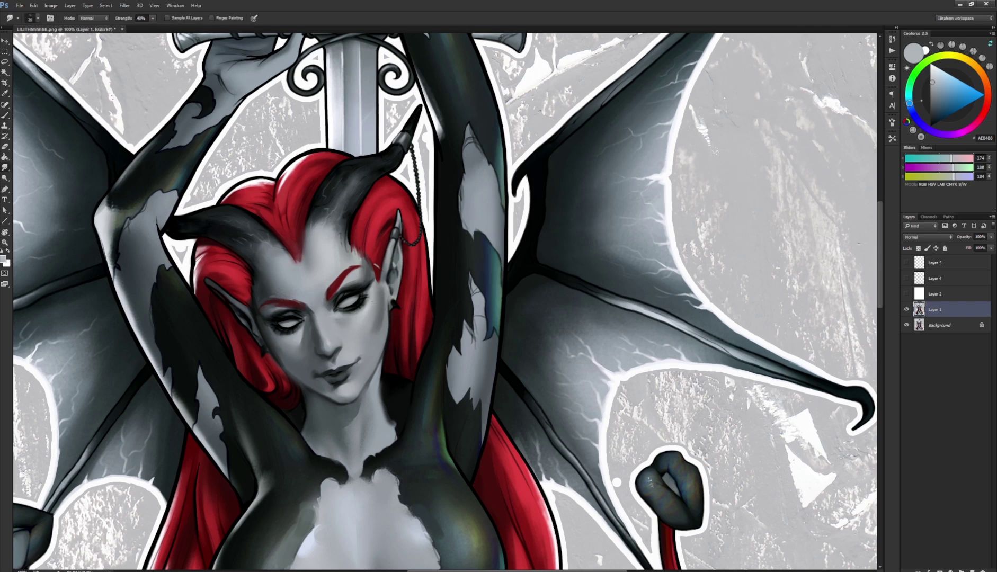
key(b)
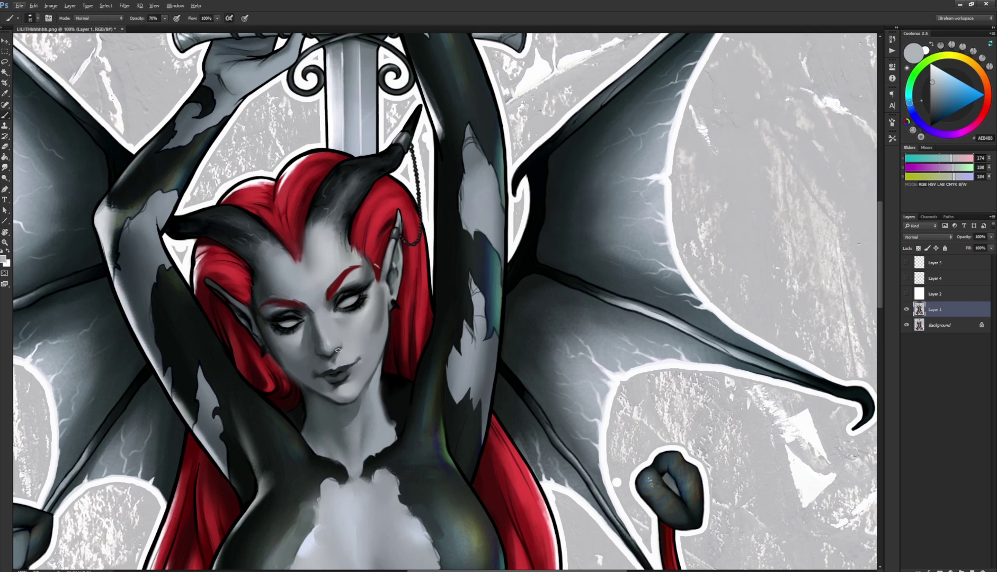
Step: Refine the nose tip and lit nostril wing with sampled light and dark greys, smudging the edges
alt+click(337, 342)
alt+click(332, 339)
key(r)
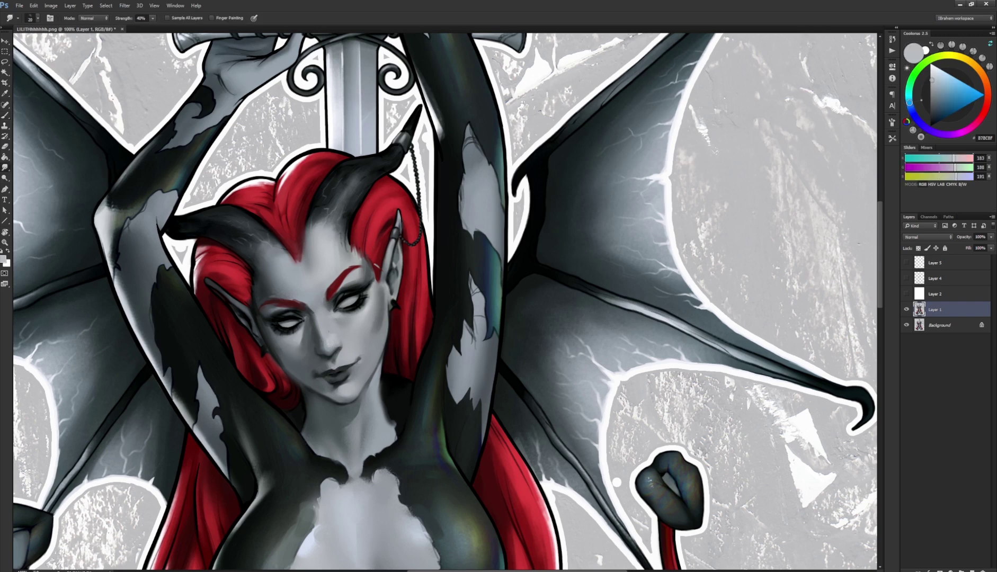
key(b)
alt+click(339, 342)
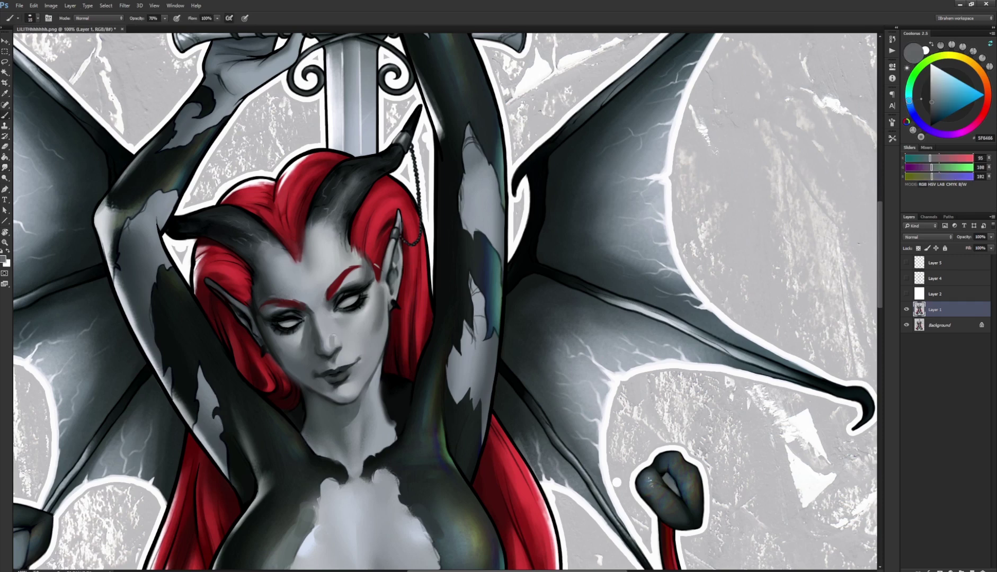
key(r)
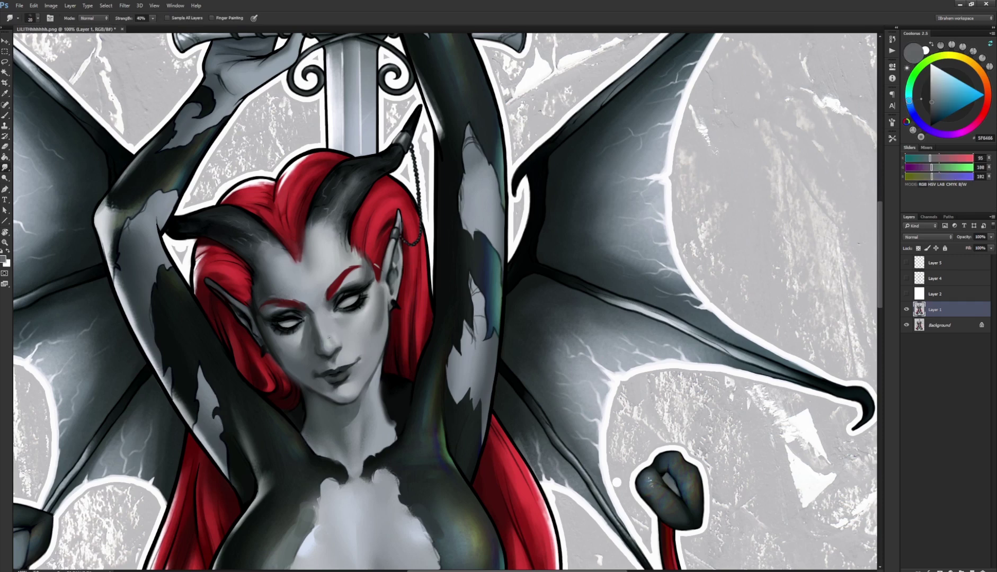
Step: Paint a pale blue-grey highlight on the lit cheek beside the nostril and soften it with the Smudge tool
key(b)
alt+click(351, 365)
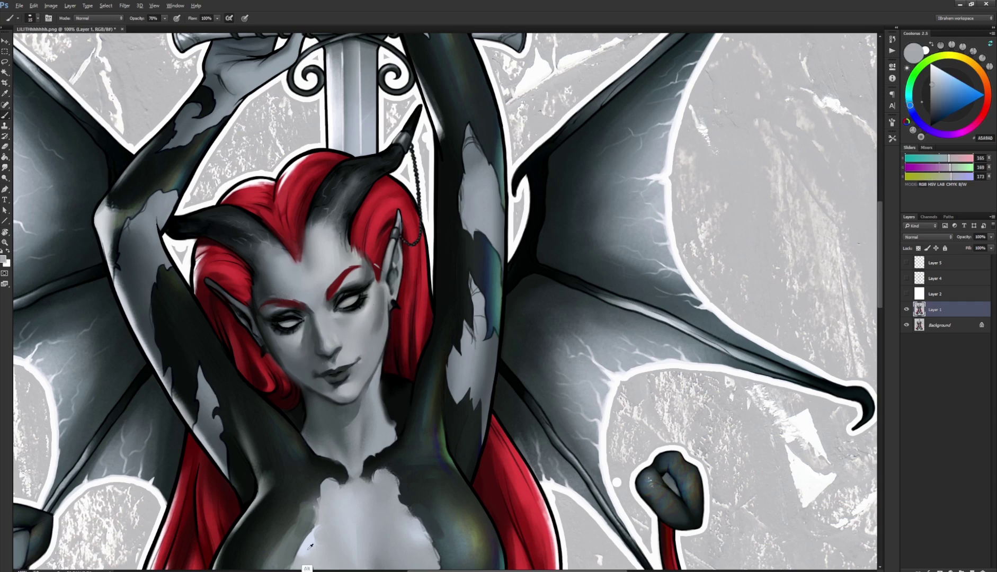
alt+click(324, 351)
click(345, 341)
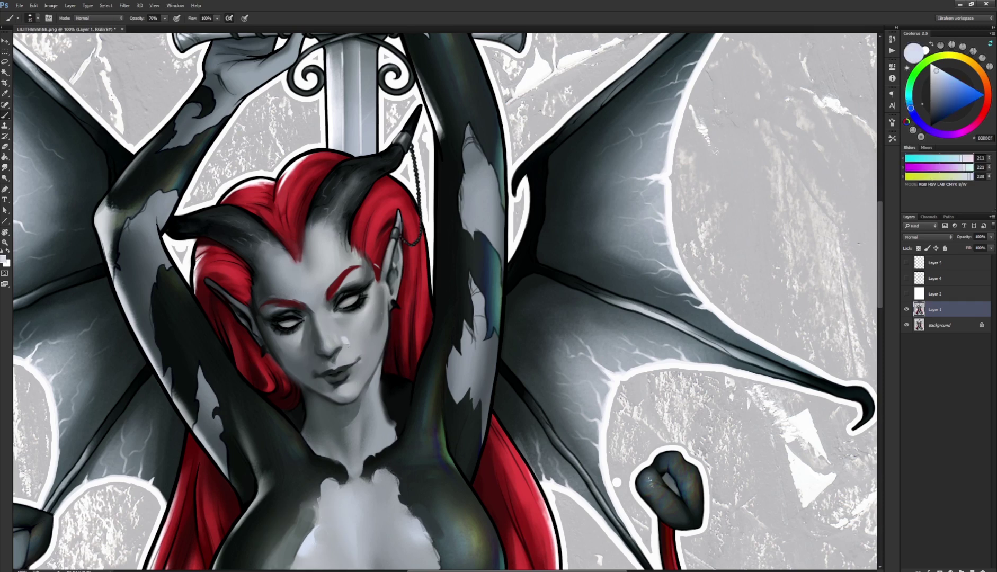
drag(343, 339, 345, 353)
key(r)
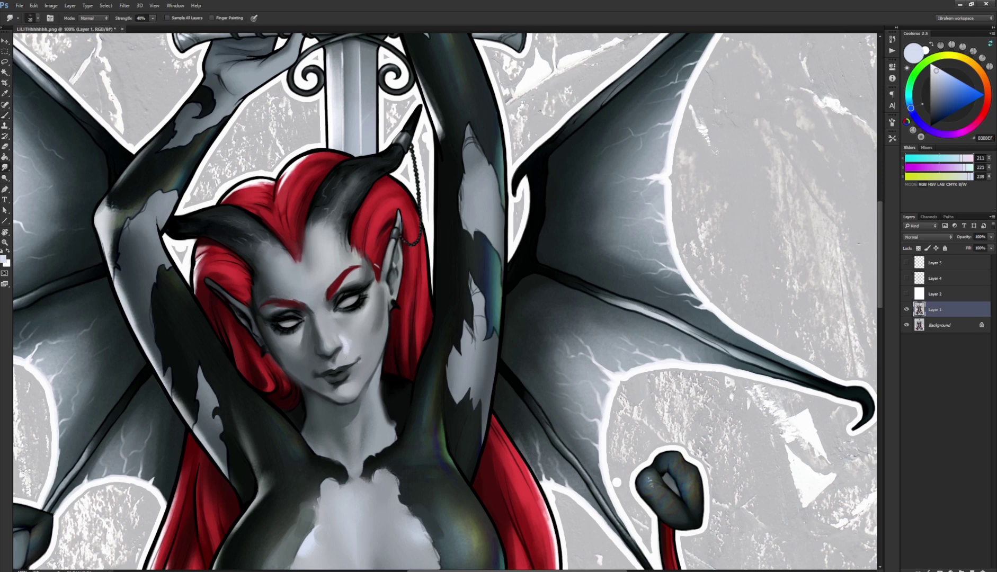
key(b)
alt+click(346, 351)
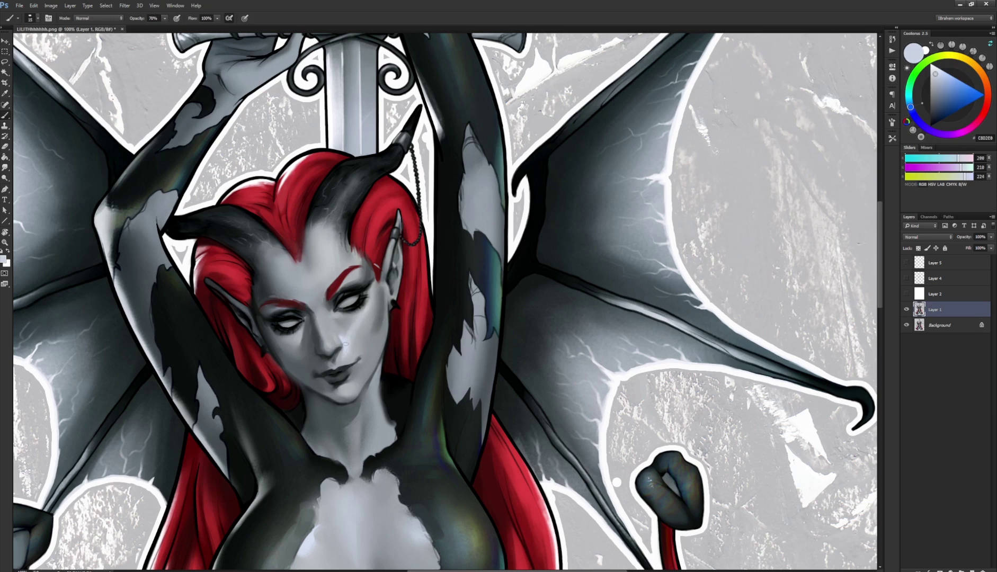
key(r)
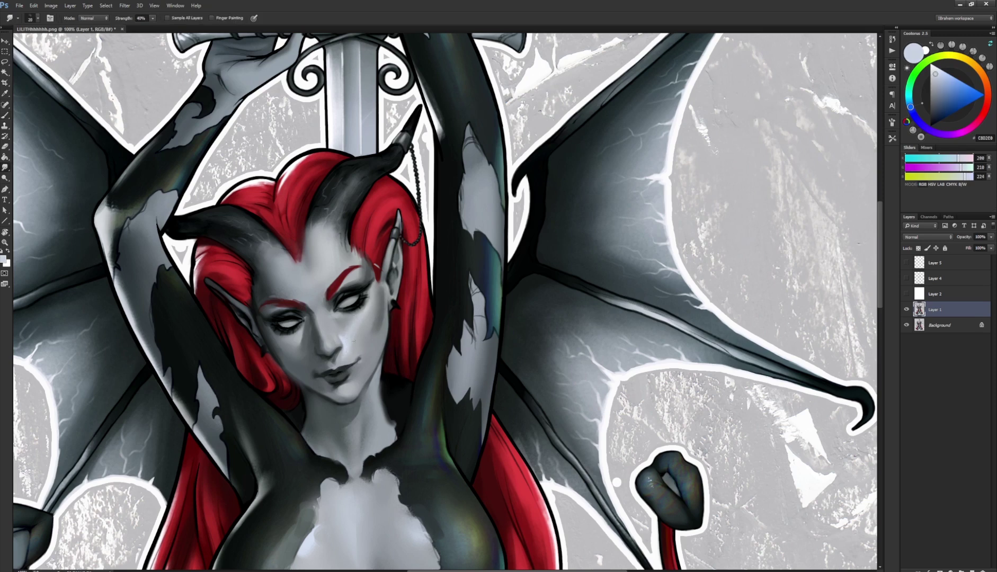
key(b)
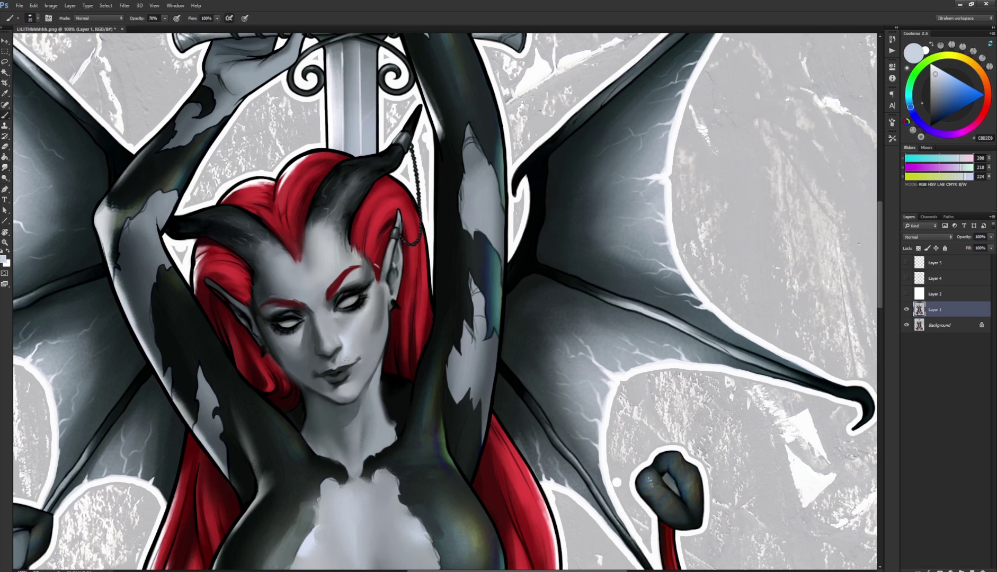
Step: Touch up the lit cheek beside the nose and the skin around the shadowed eye with sampled greys and black
alt+click(346, 341)
alt+click(348, 340)
alt+click(348, 322)
alt+click(294, 343)
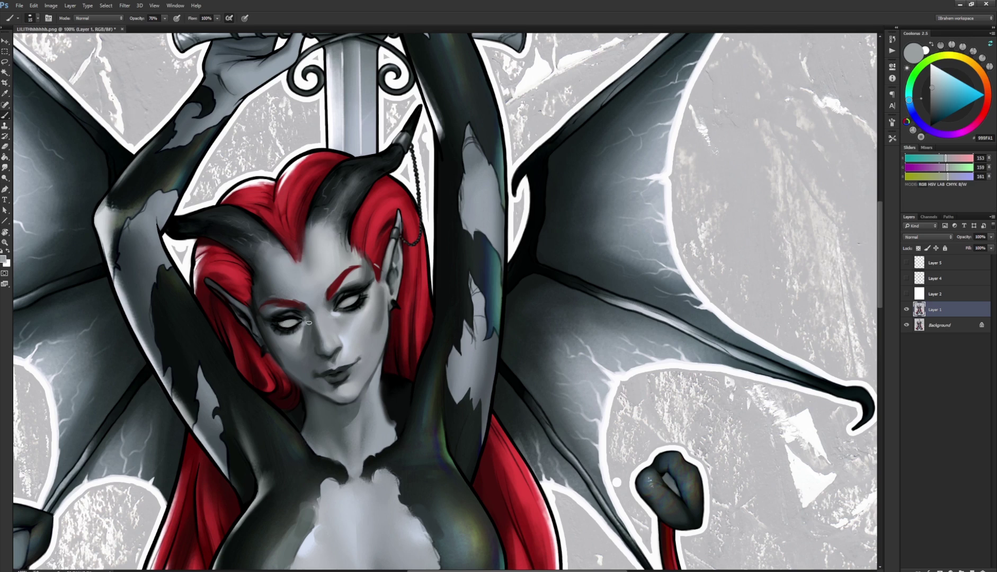
key(d)
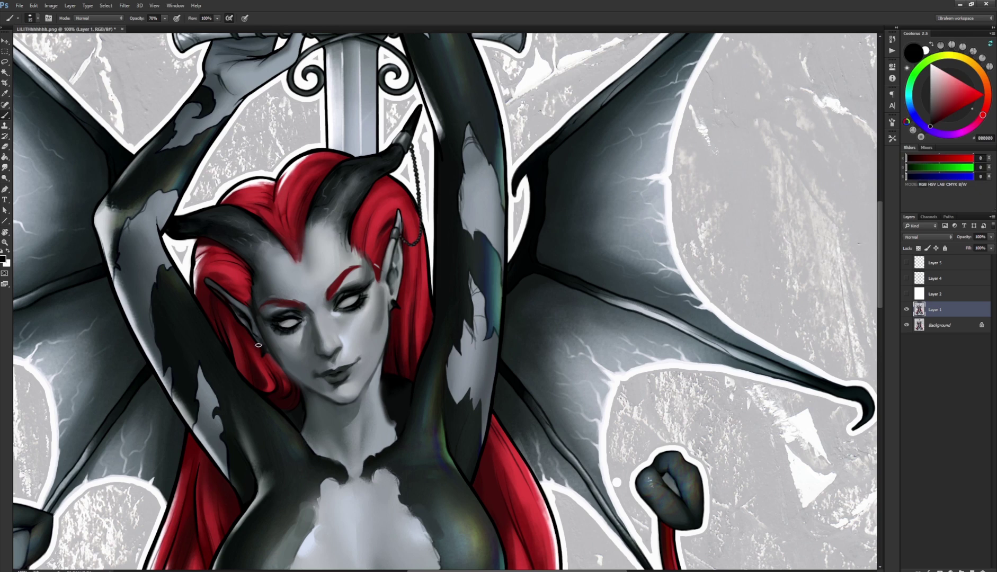
Step: Define the shadowed nostril wing and its outer edge with sampled dark greys
alt+click(317, 348)
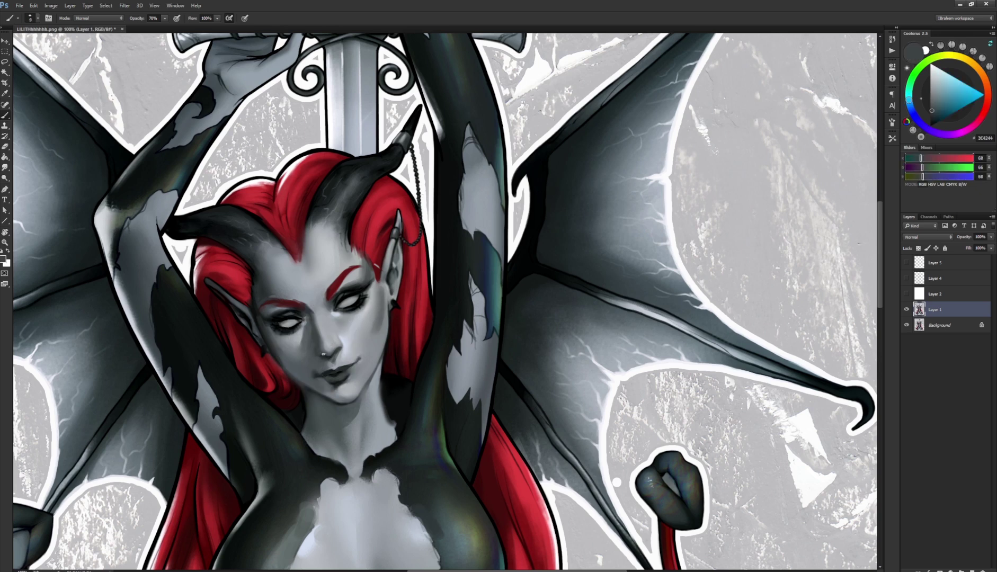
alt+click(317, 358)
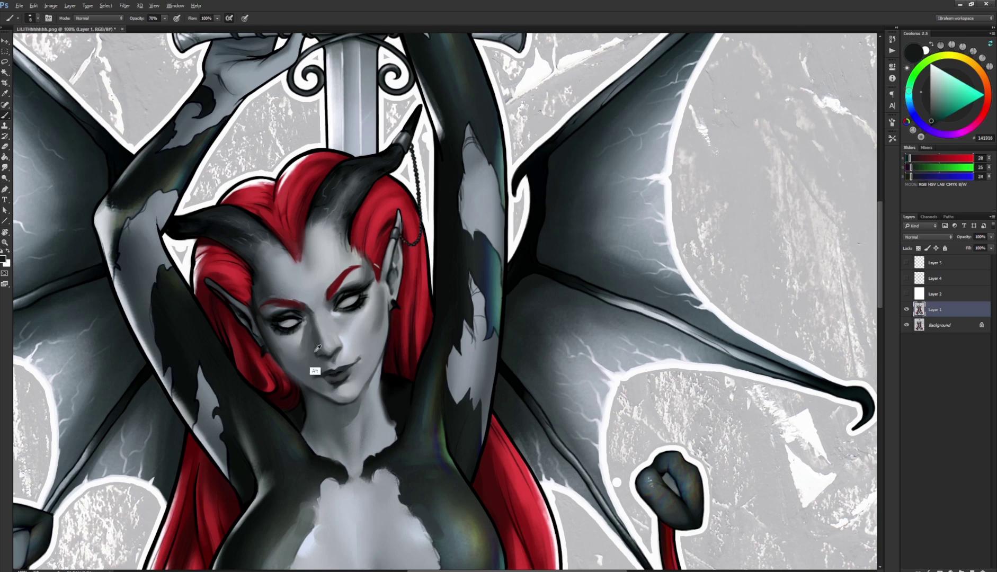
alt+click(315, 355)
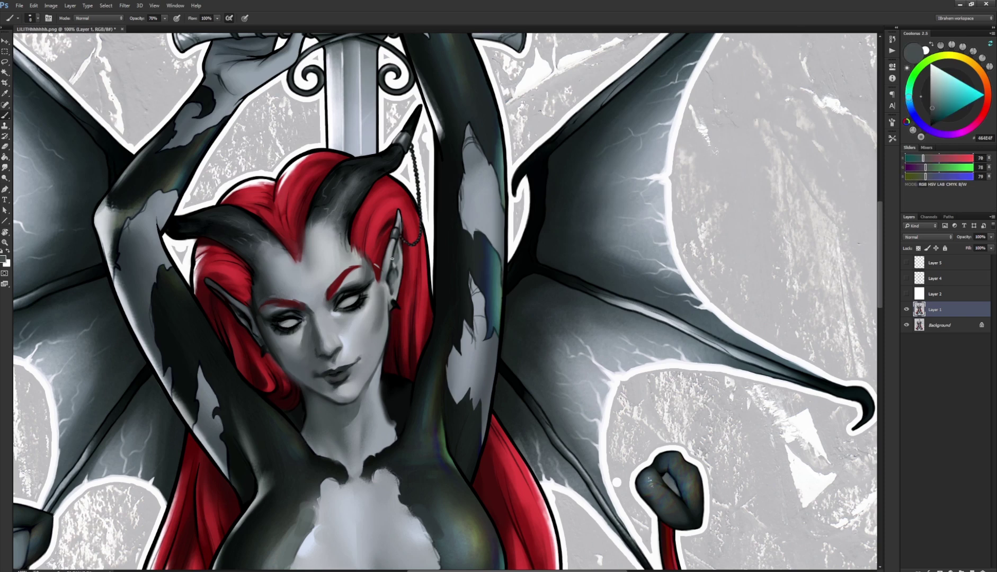
Step: Sharpen the shadowed eye's inner corner with near-black, smudge it, and clean the adjoining nose bridge with sampled light grey
alt+click(282, 311)
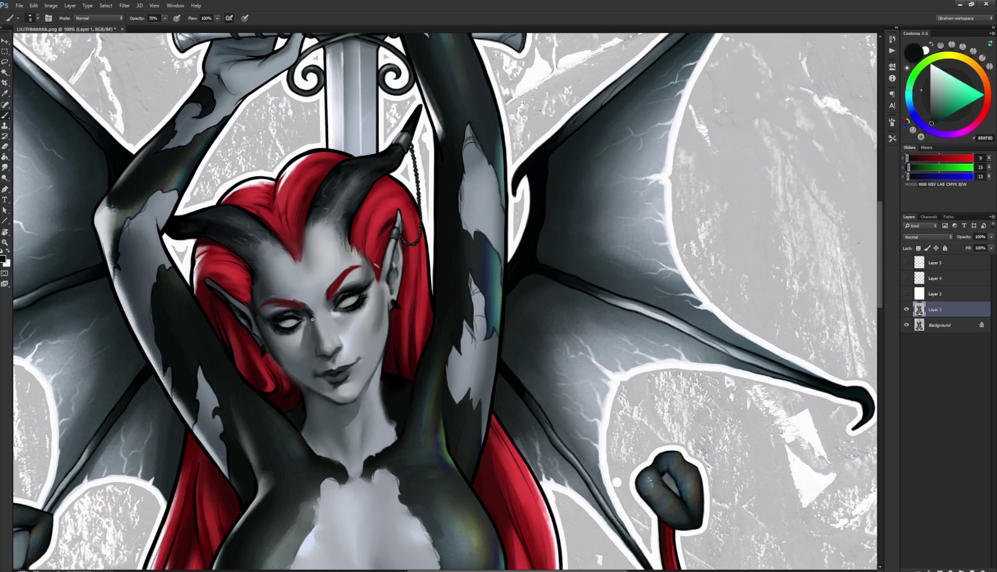
key(r)
key(b)
alt+click(314, 313)
alt+click(314, 314)
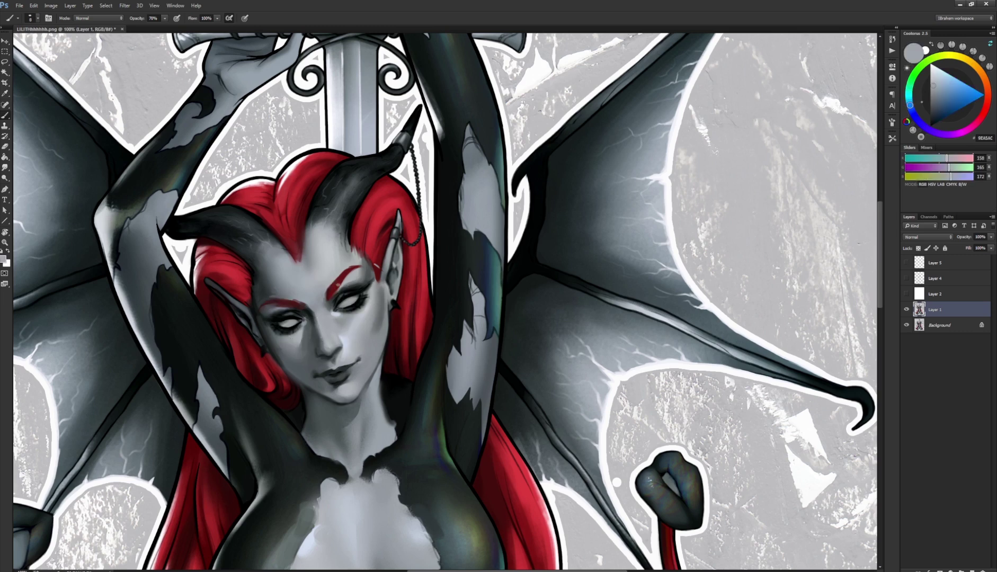
Step: Paint a pale highlight down the nose bridge and blend it between the eyes with sampled light greys
alt+click(348, 367)
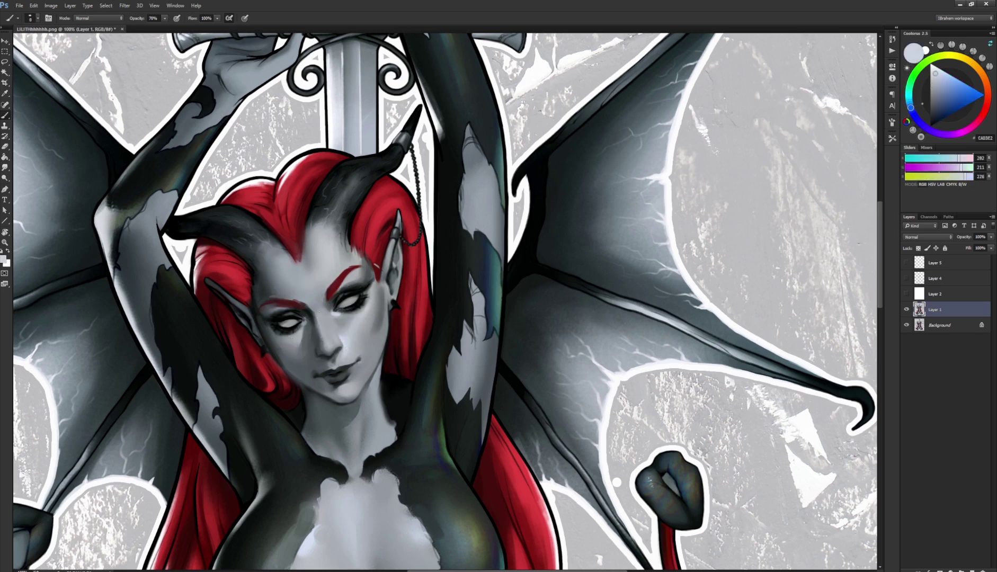
drag(321, 314, 328, 338)
alt+click(319, 313)
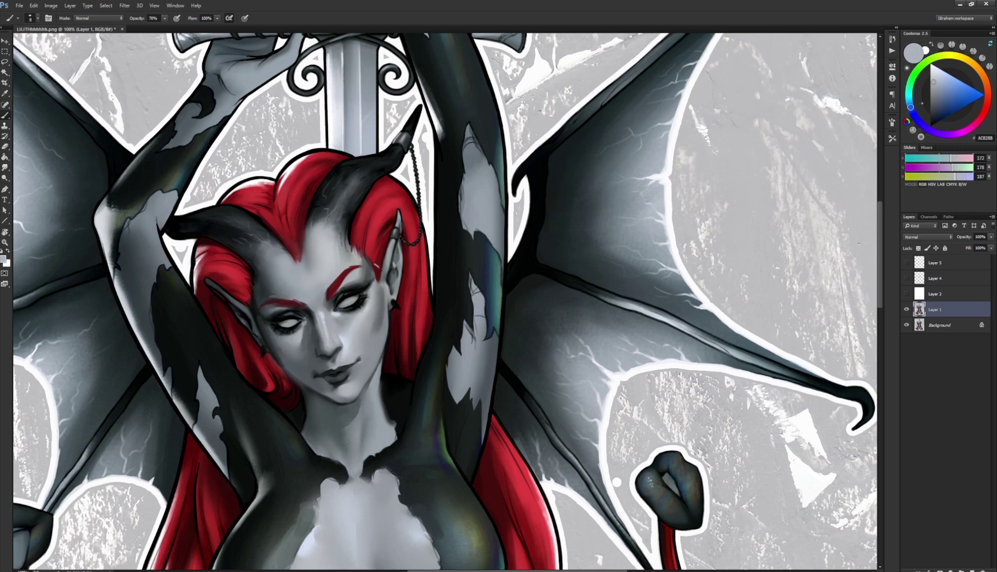
alt+click(326, 318)
alt+click(322, 328)
alt+click(323, 324)
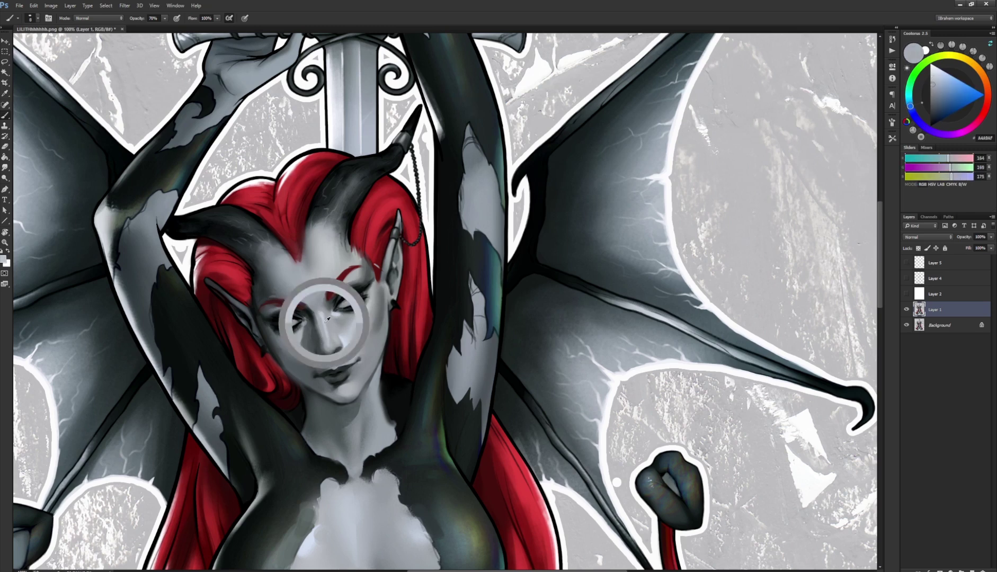
alt+click(328, 329)
alt+click(321, 313)
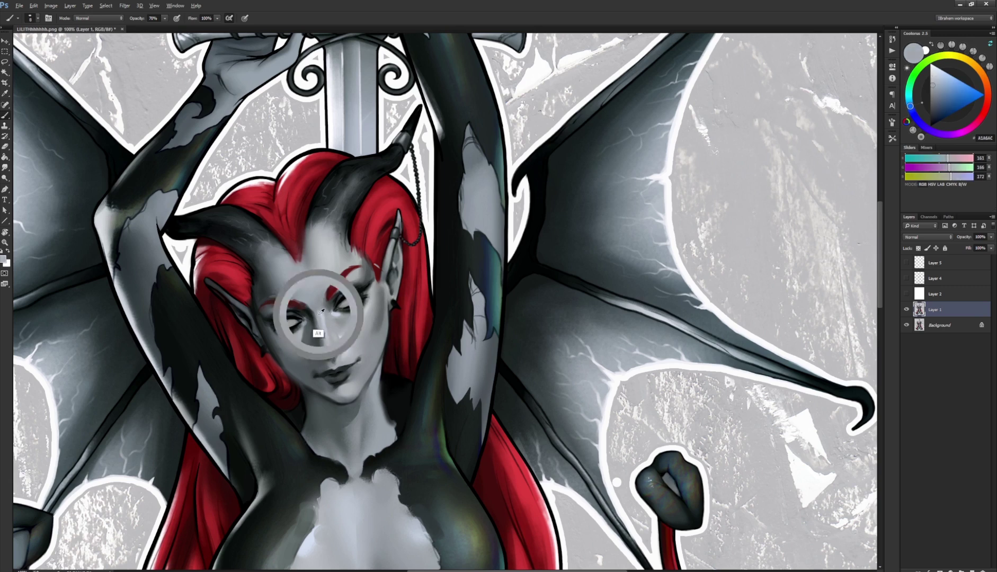
alt+click(319, 312)
alt+click(329, 324)
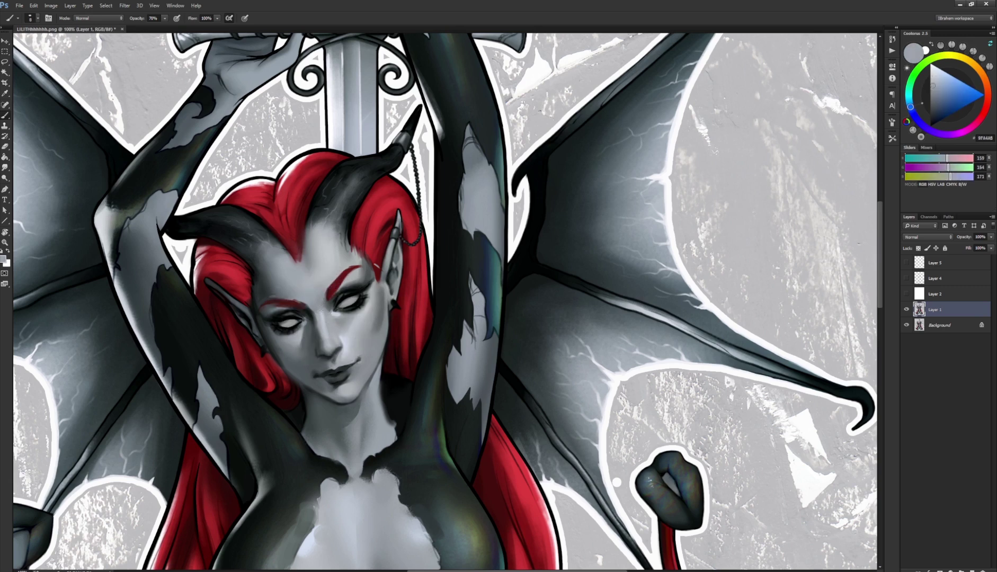
Step: Rework the highlight around the lit nostril wing with sampled pale and mid greys and smudge it smooth
alt+click(343, 341)
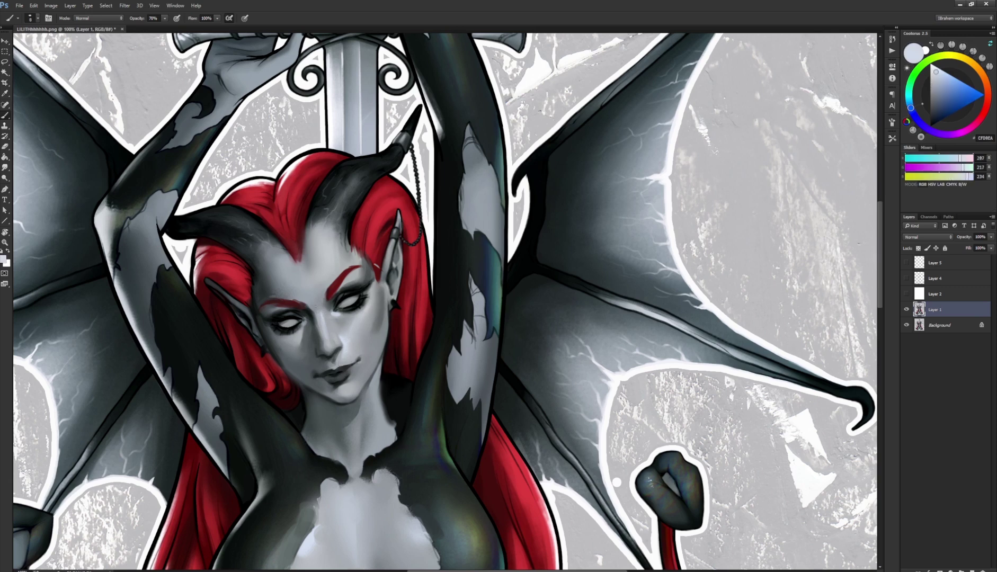
alt+click(342, 351)
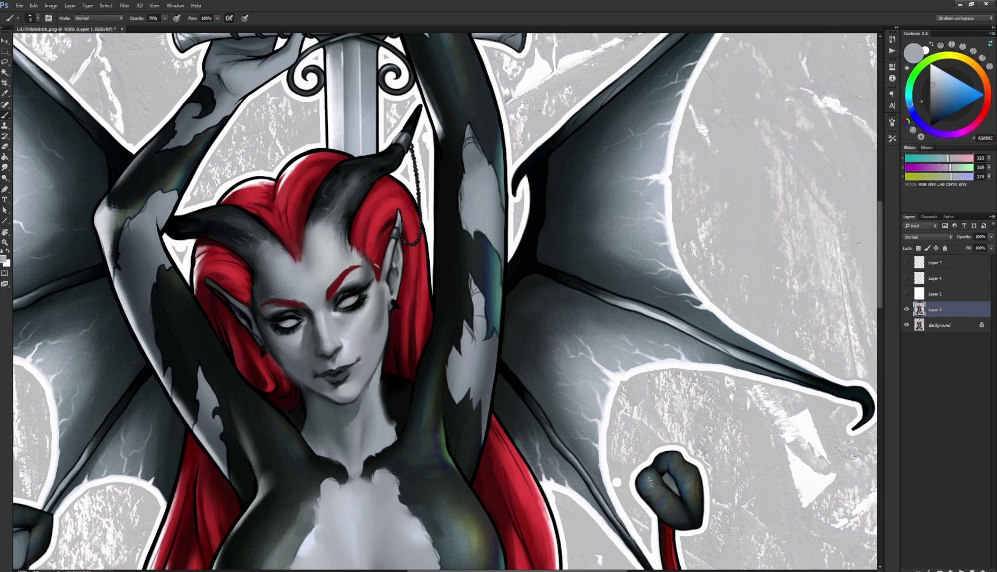
key(r)
key(b)
Step: Refine the nostrils and underside of the nose with sampled dark and mid greys, softening the shading with the Smudge tool
alt+click(328, 358)
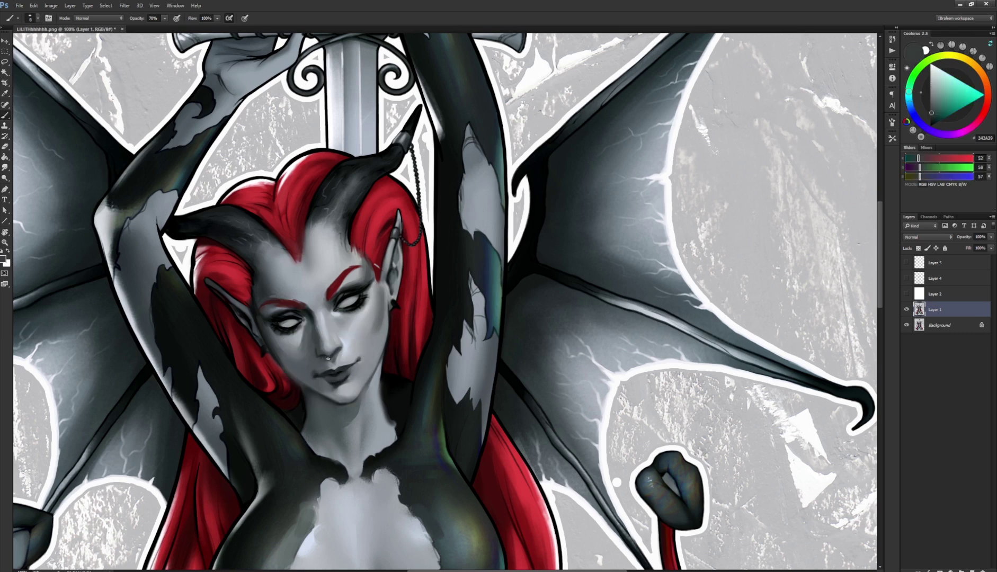
alt+click(335, 349)
alt+click(332, 367)
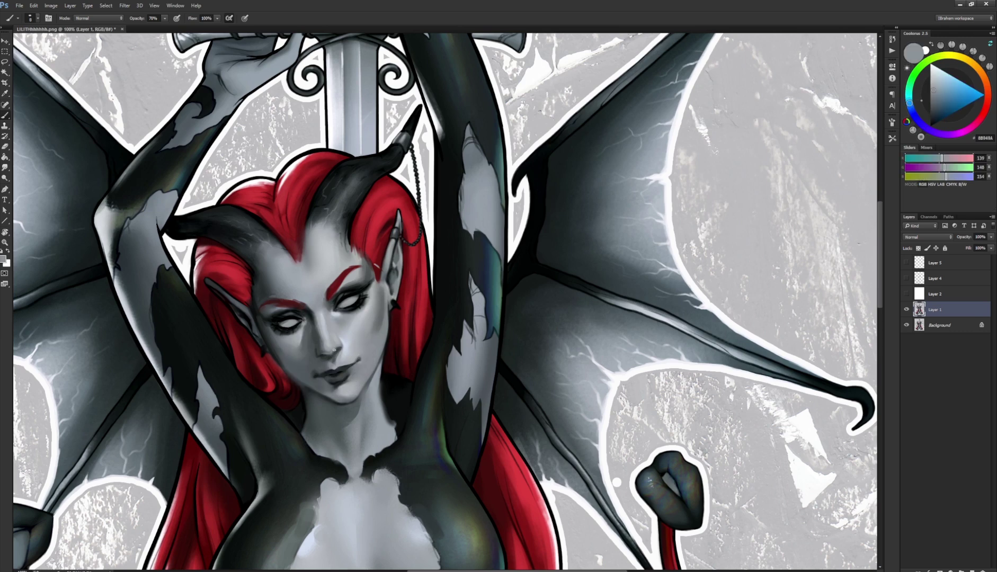
alt+click(322, 353)
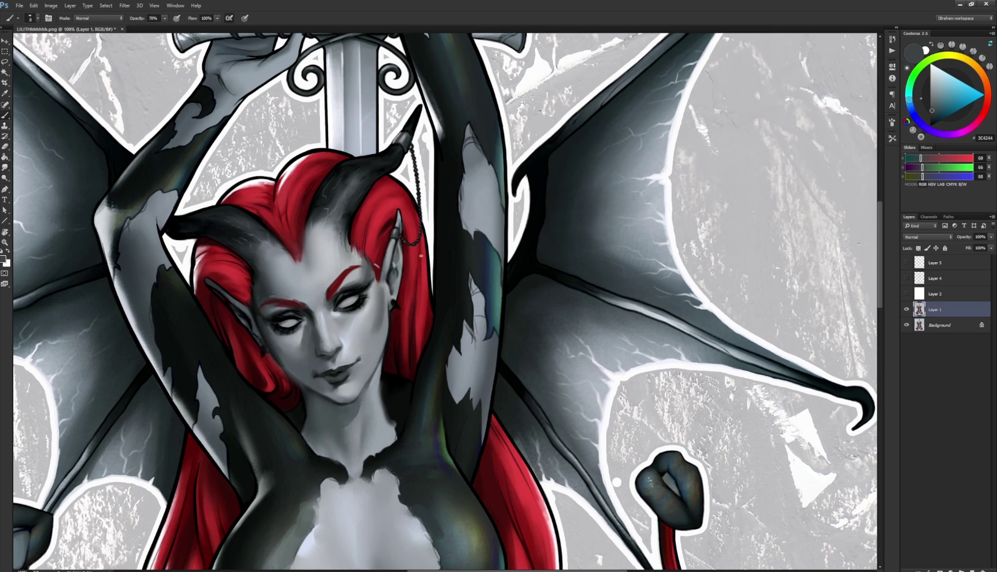
alt+click(323, 348)
key(r)
key(b)
Step: Refine the inner folds and shadows of the lit-side ear with sampled near-black and mid greys
alt+click(392, 299)
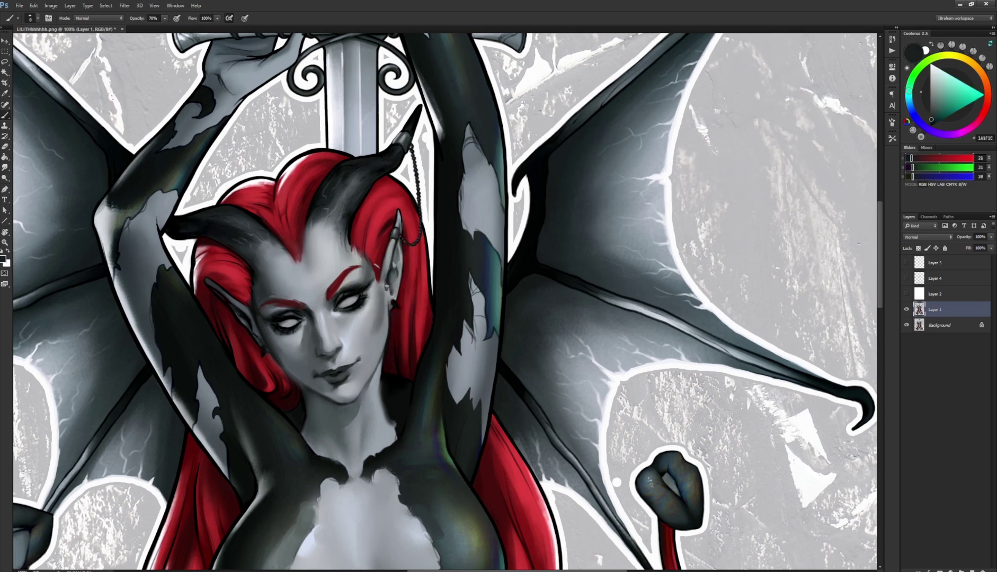
alt+click(392, 276)
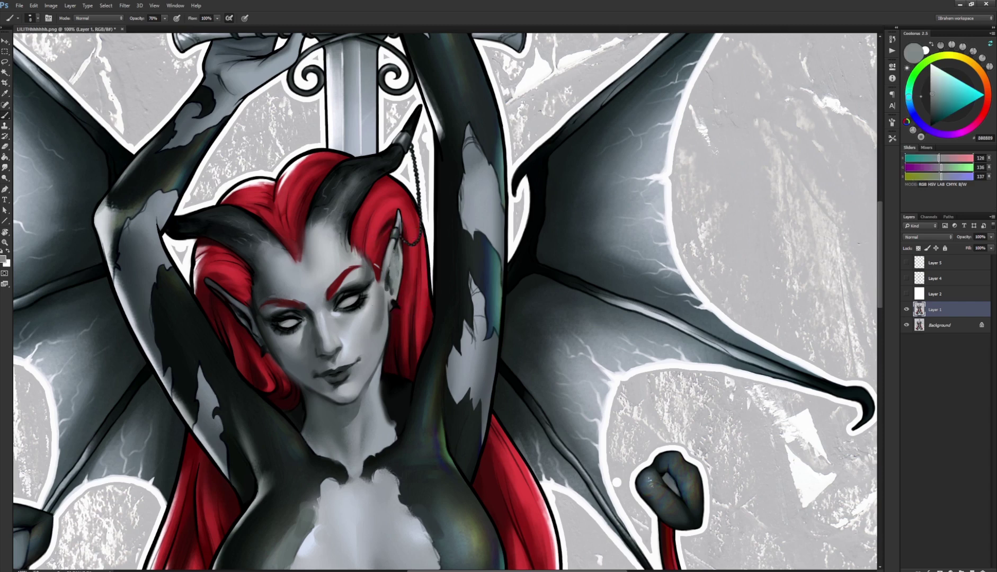
alt+click(388, 296)
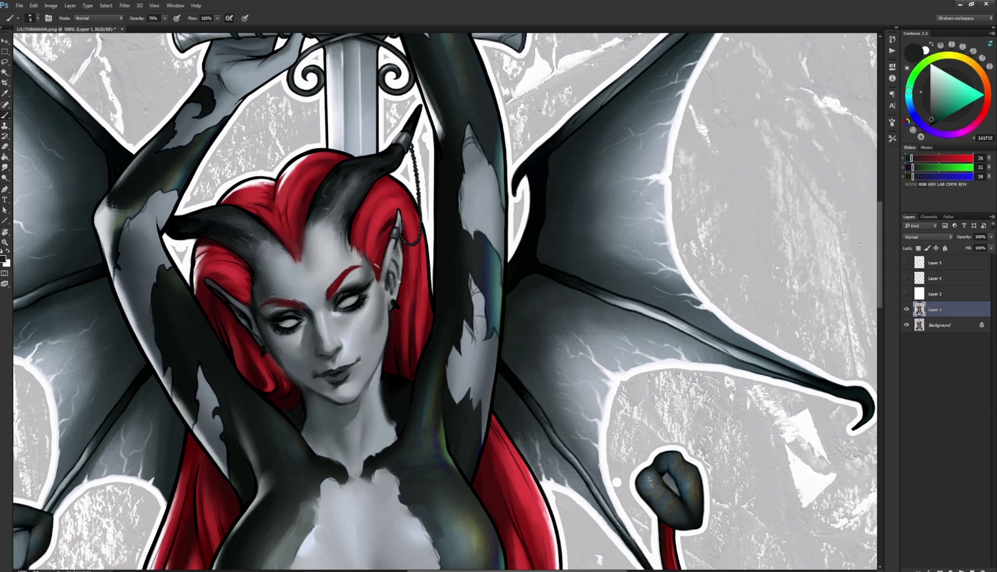
alt+click(387, 265)
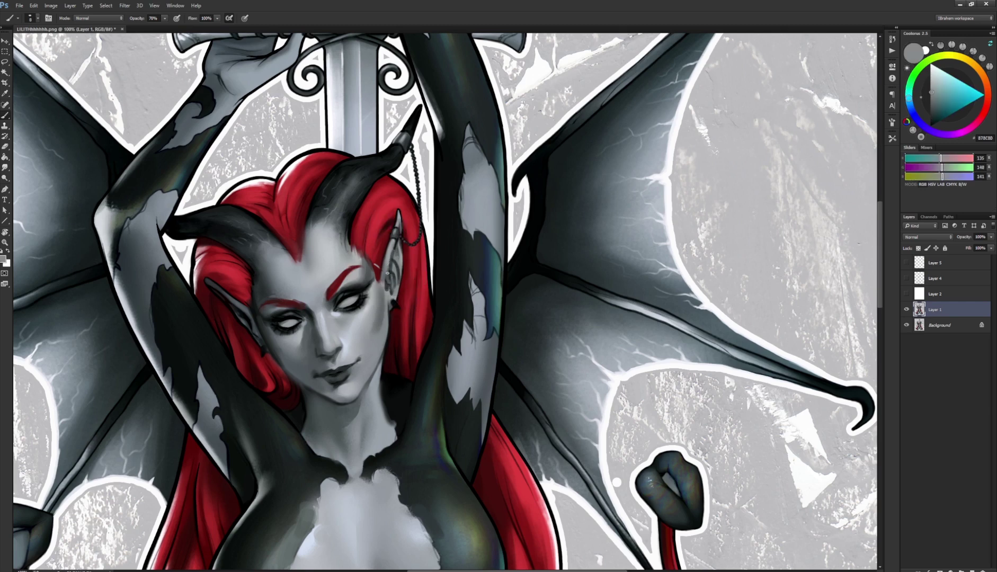
drag(387, 280, 393, 258)
Step: Touch up the nose tip and nostril with repeatedly sampled light and dark greys
alt+click(322, 331)
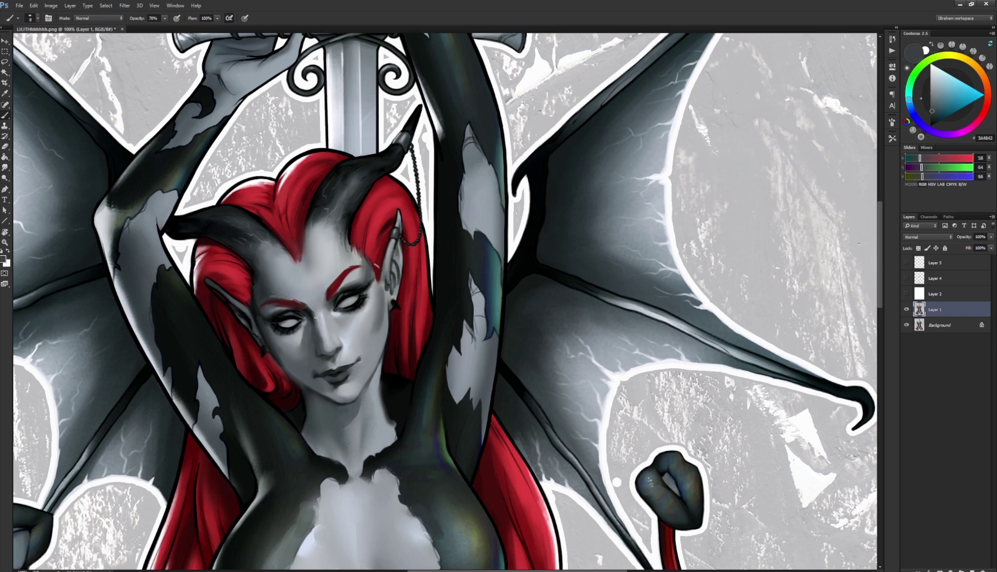
alt+click(325, 328)
alt+click(325, 328)
alt+click(325, 328)
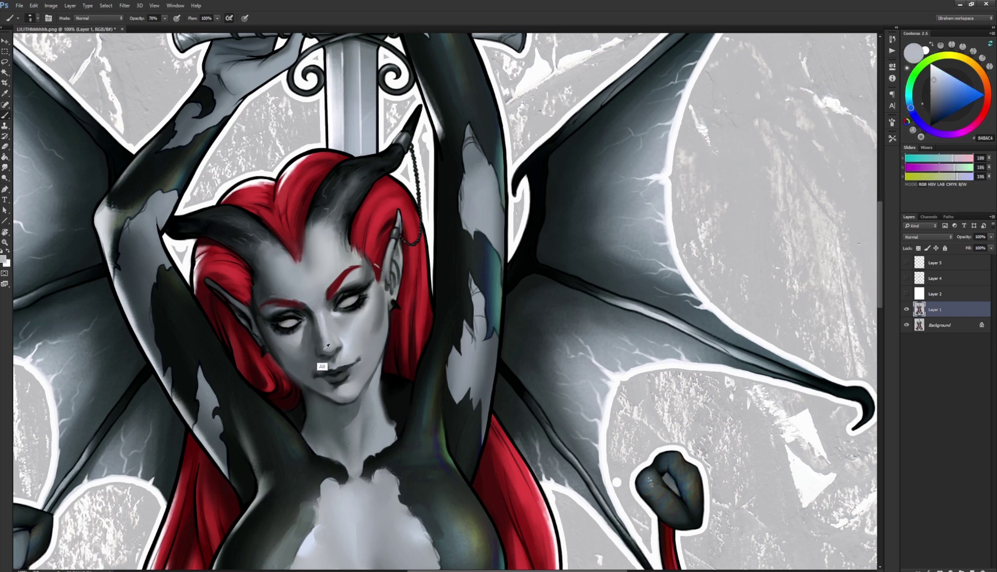
alt+click(325, 328)
alt+click(325, 328)
alt+click(325, 328)
alt+click(325, 328)
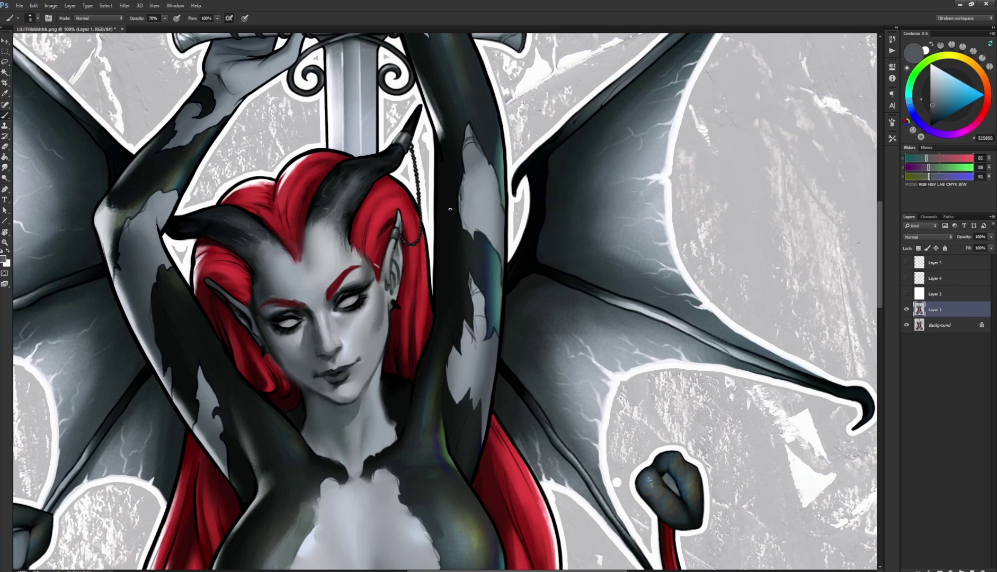
Step: Retouch the nose bridge and the lit eye's inner corner with sampled light greys
drag(431, 352, 442, 365)
alt+click(326, 317)
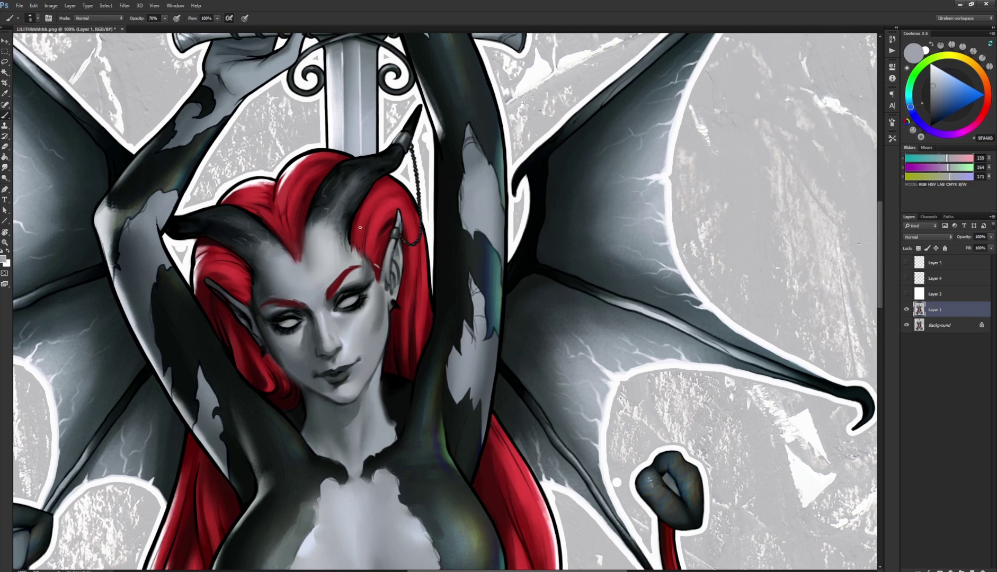
alt+click(336, 311)
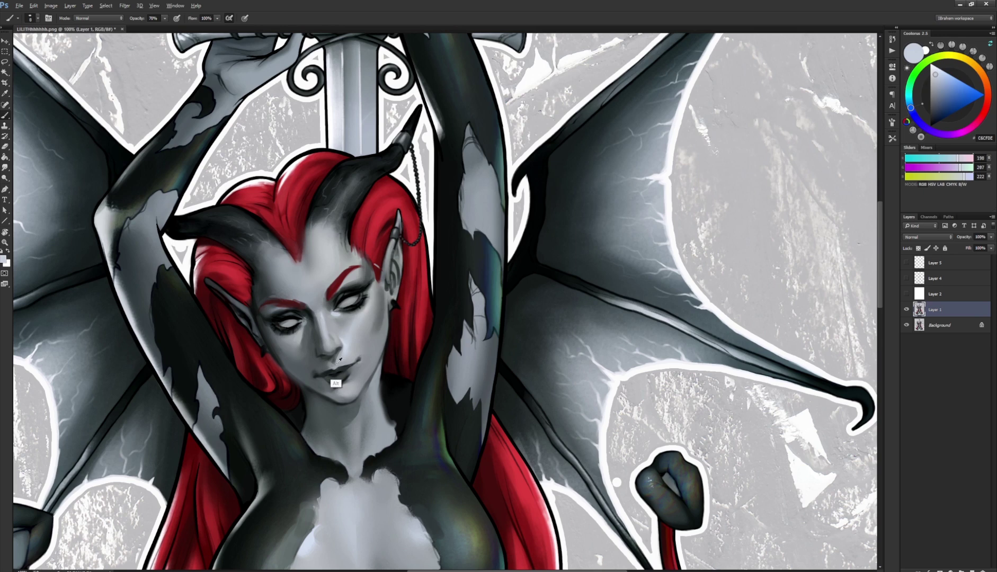
Step: Reshape the lips and darken the line between them with sampled mid grey and near-black
alt+click(336, 382)
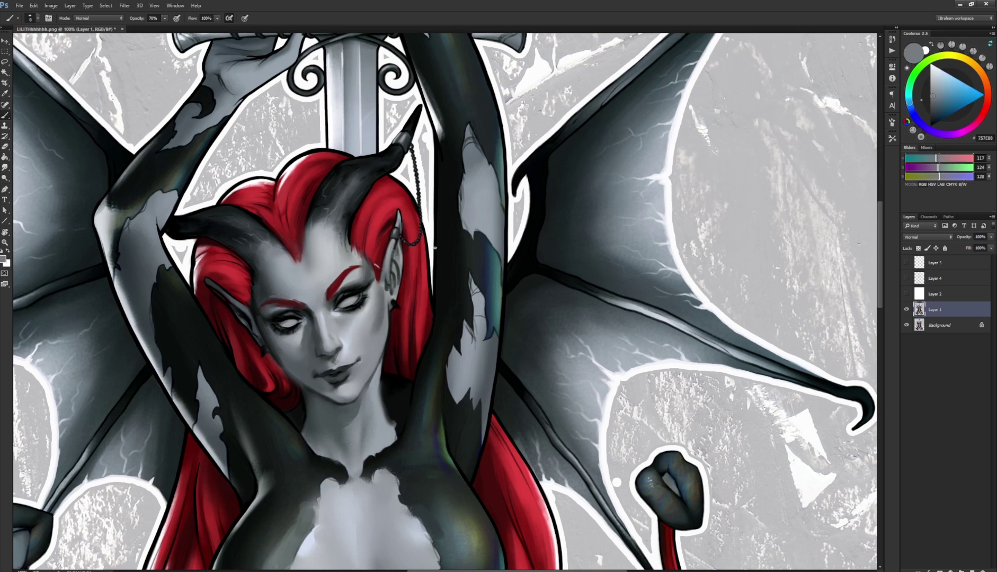
alt+click(341, 366)
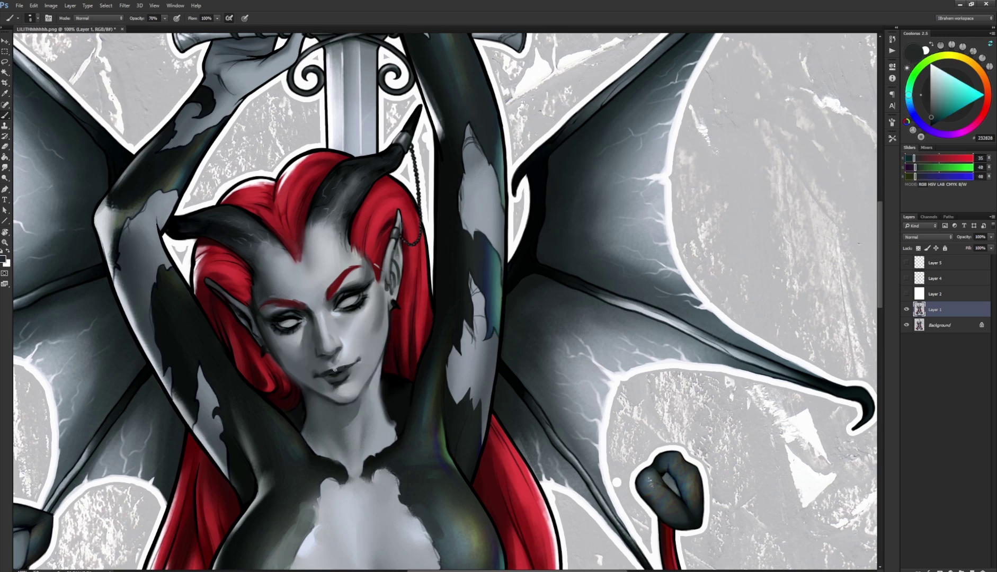
drag(334, 370, 350, 364)
alt+click(347, 377)
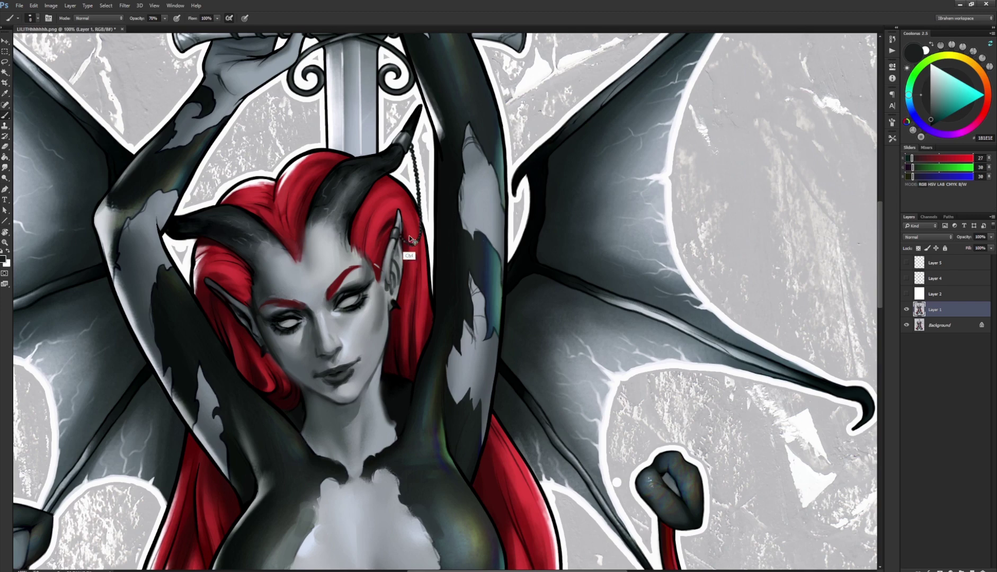
Step: Examine the reworked face within the whole figure at several magnifications
key(ctrl+minus)
key(ctrl+minus)
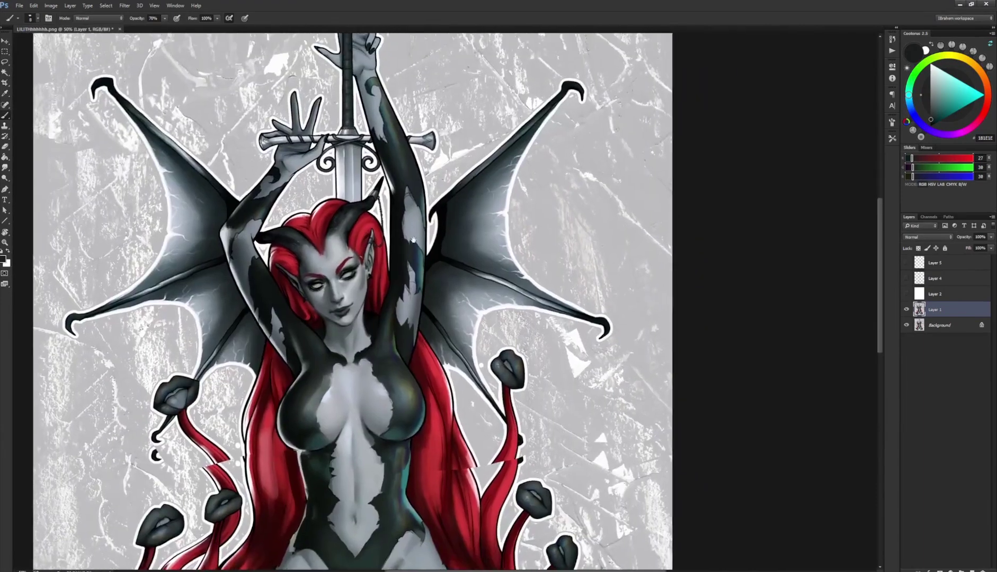
key(ctrl+plus)
key(ctrl+plus)
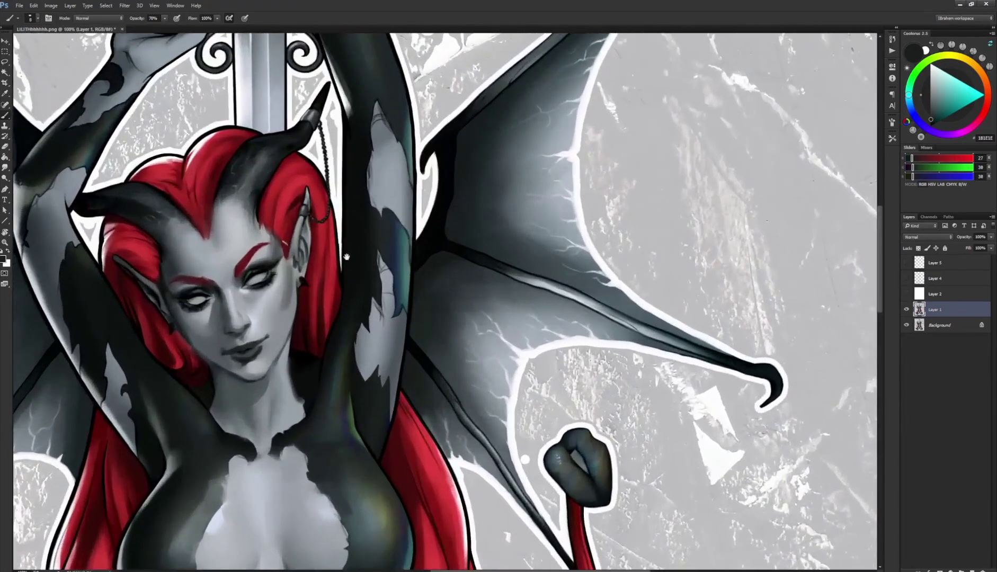
key(ctrl+minus)
key(ctrl+plus)
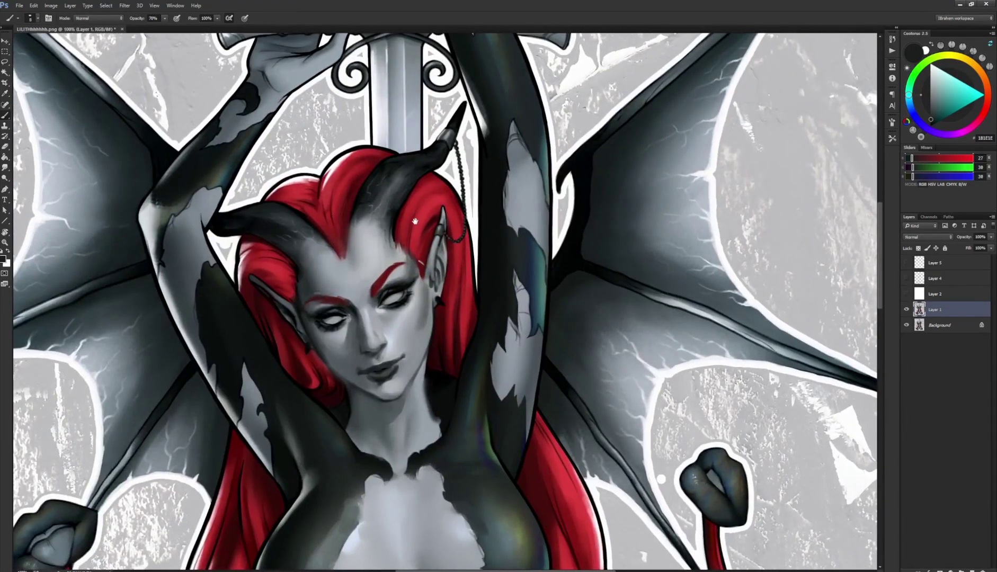
drag(415, 221, 356, 254)
key(ctrl+minus)
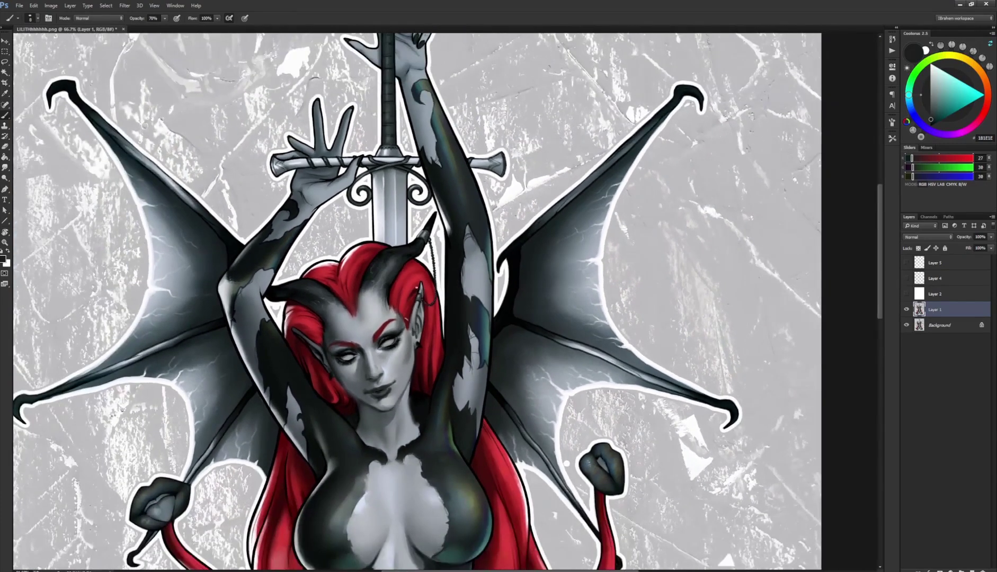
mouse_move(454, 305)
mouse_down()
mouse_move(418, 194)
mouse_move(440, 315)
mouse_up()
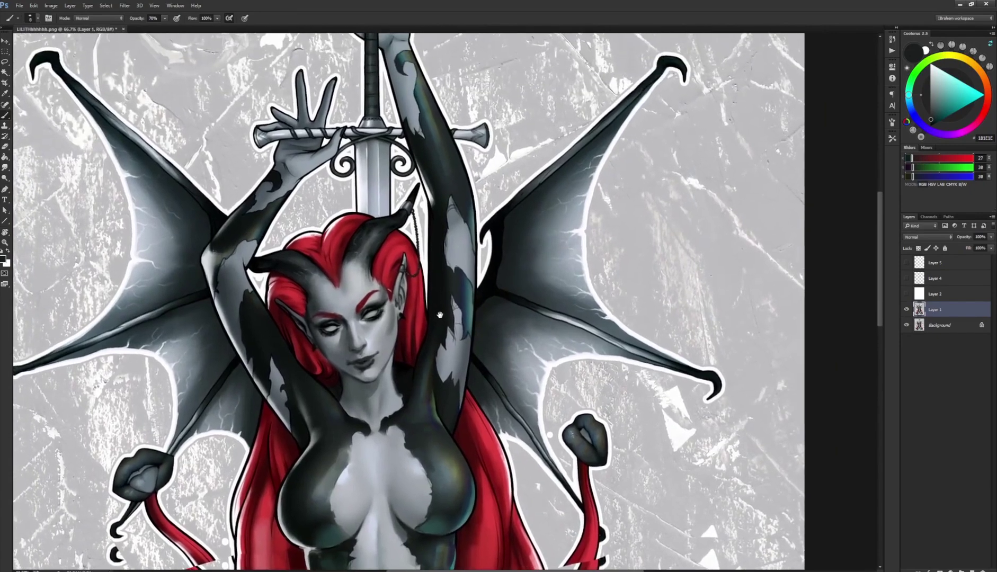
Step: Deepen the shadows in the red hair around the face and neck with sampled near-black and dark red
alt+click(400, 376)
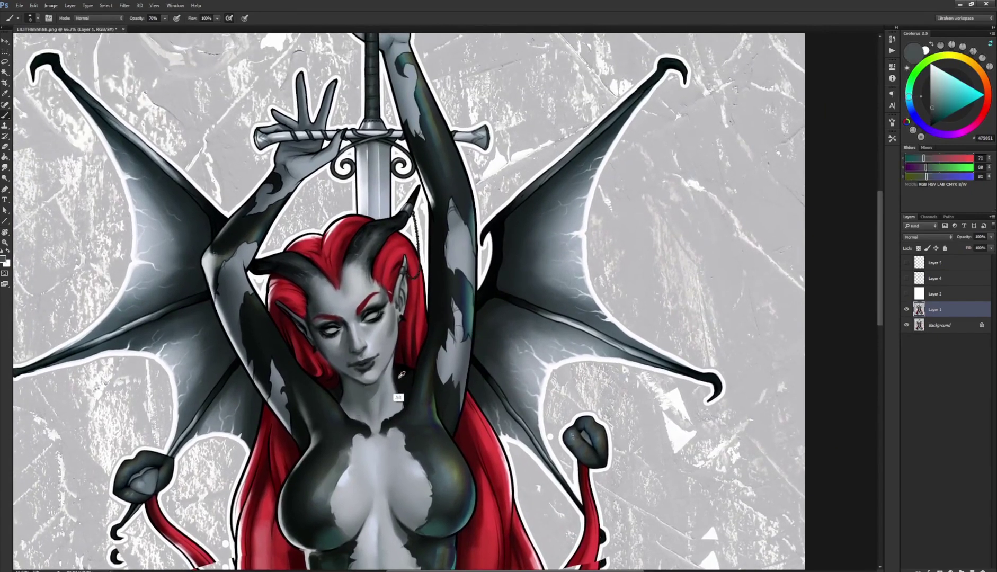
alt+click(357, 372)
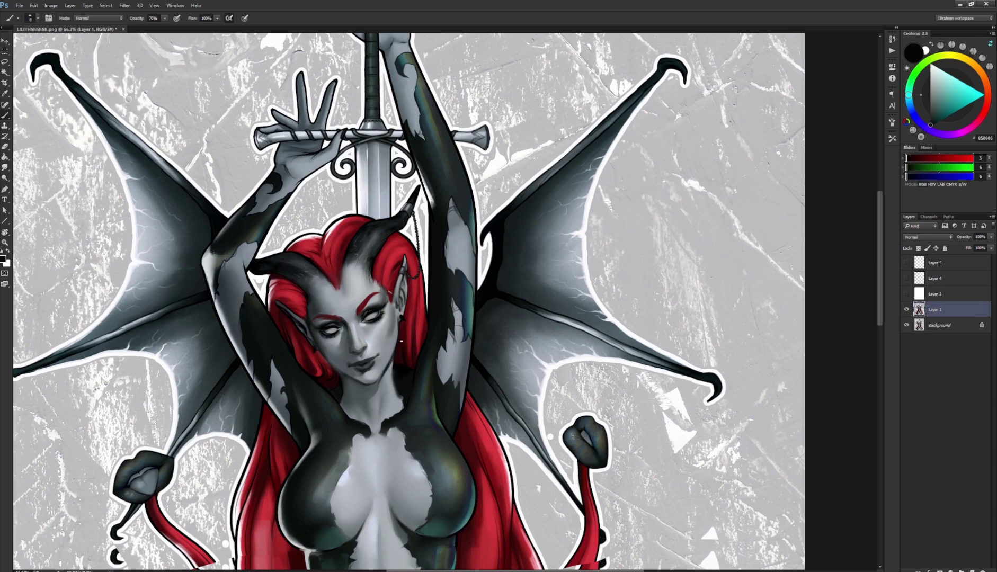
alt+click(304, 329)
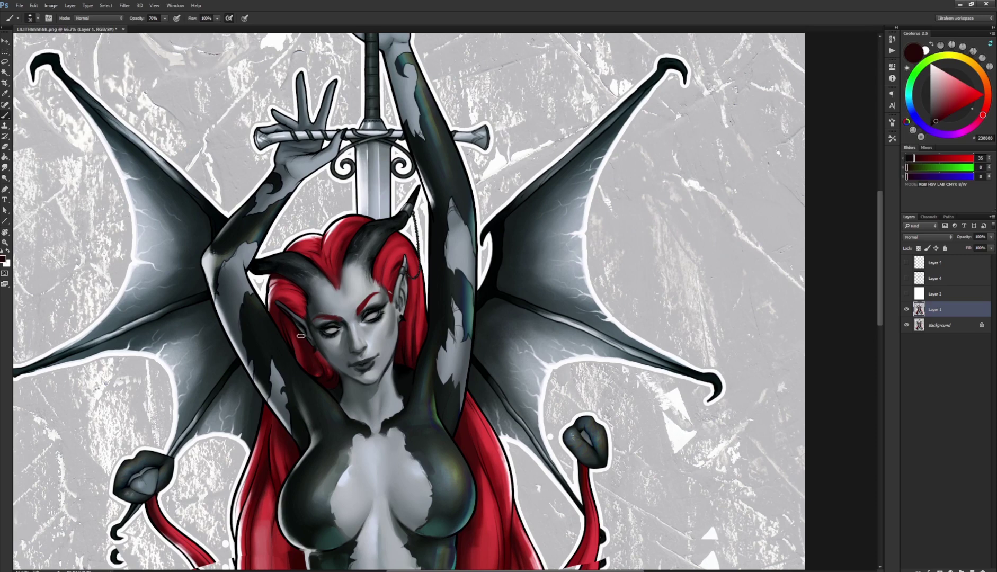
alt+click(324, 366)
mouse_move(418, 325)
mouse_down()
mouse_move(419, 348)
mouse_move(440, 338)
mouse_up()
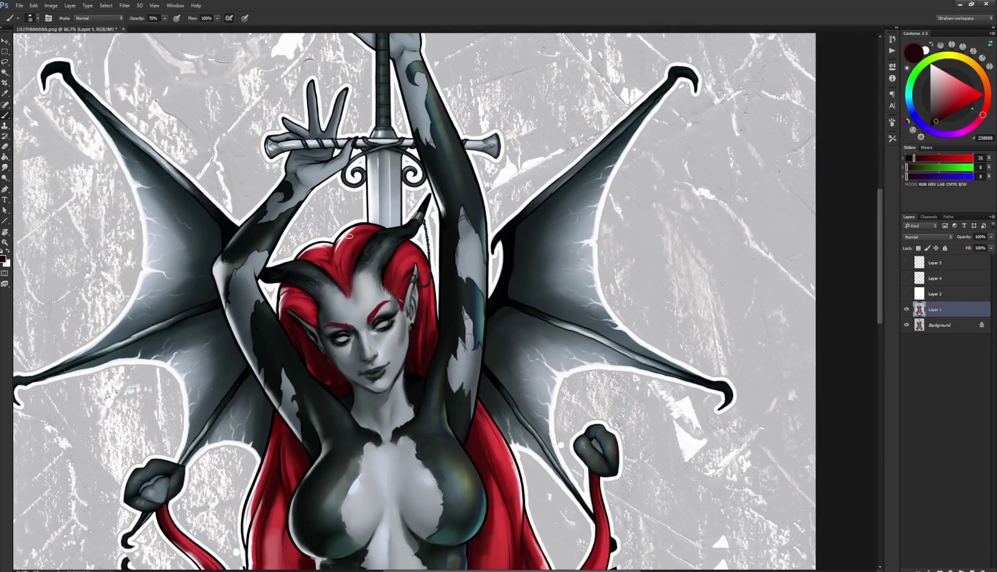
mouse_move(416, 219)
mouse_down()
mouse_move(420, 245)
mouse_move(408, 213)
mouse_up()
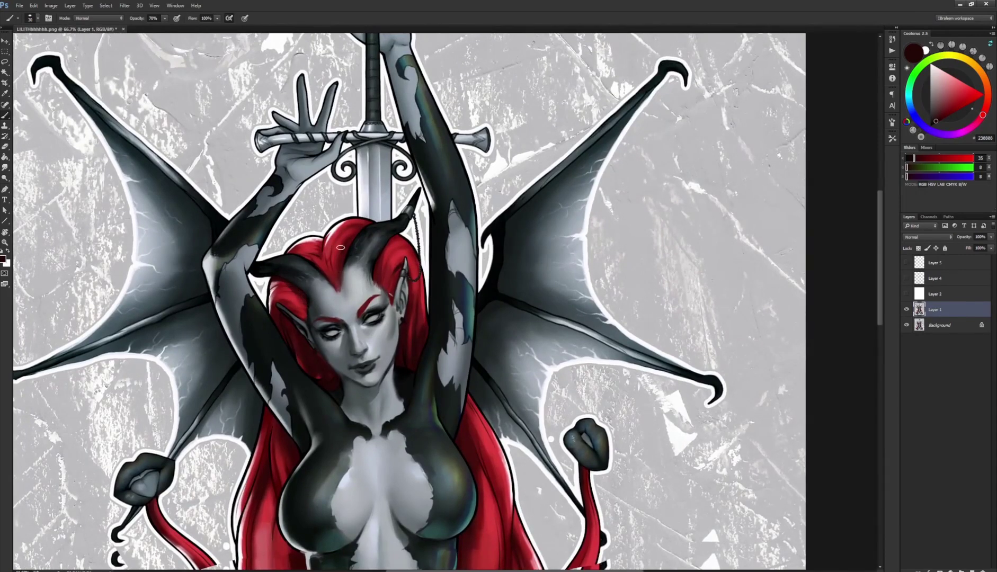
drag(409, 289, 461, 240)
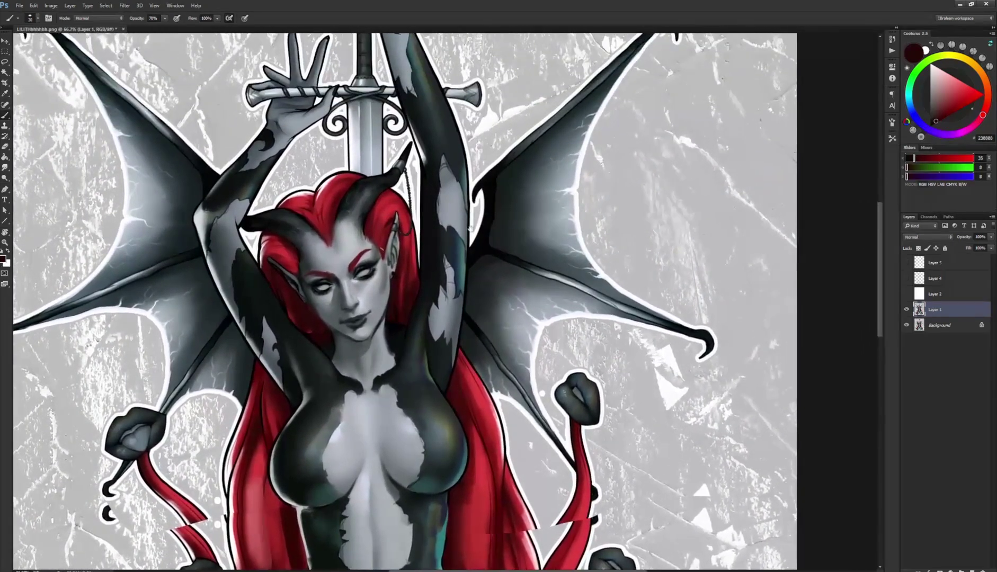
drag(384, 215, 429, 323)
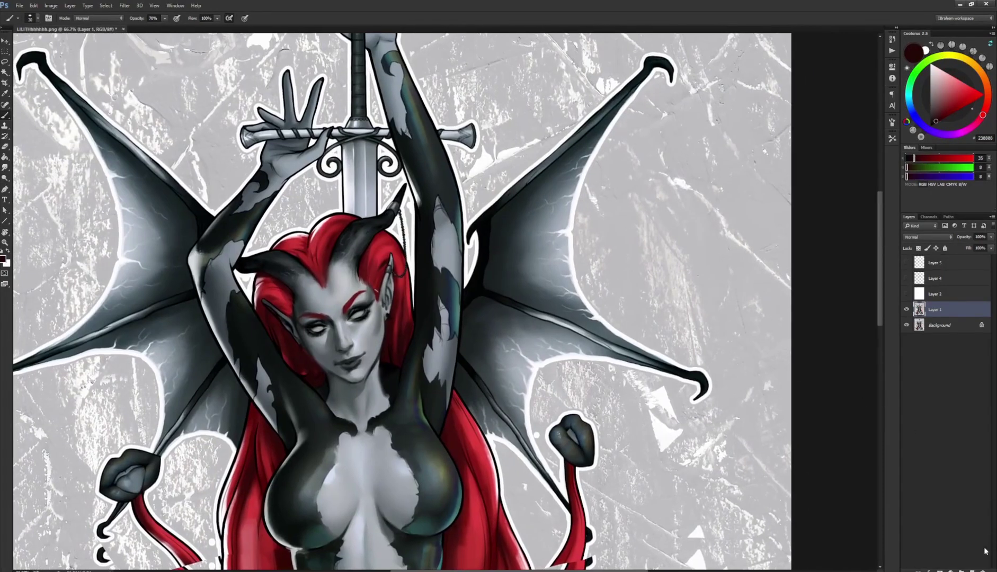
Step: Add a new layer above Layer 1 and select the hair's shadow side with the Lasso, trimming off the background with Quick Selection
click(974, 569)
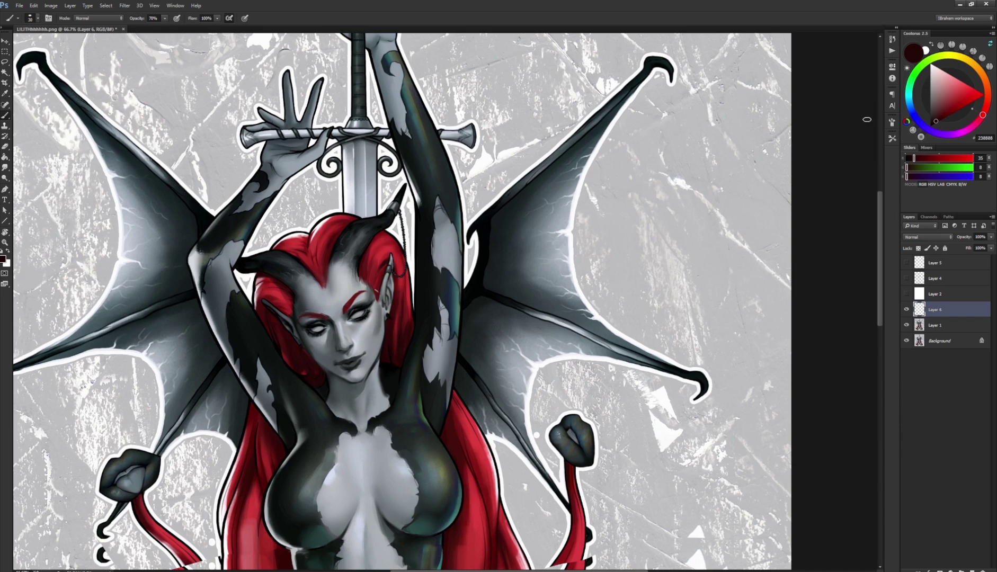
key(l)
mouse_move(310, 233)
mouse_down()
mouse_move(350, 255)
mouse_move(407, 355)
mouse_move(420, 321)
mouse_move(371, 218)
mouse_move(305, 204)
mouse_move(313, 225)
mouse_up()
key(w)
key(alt+w)
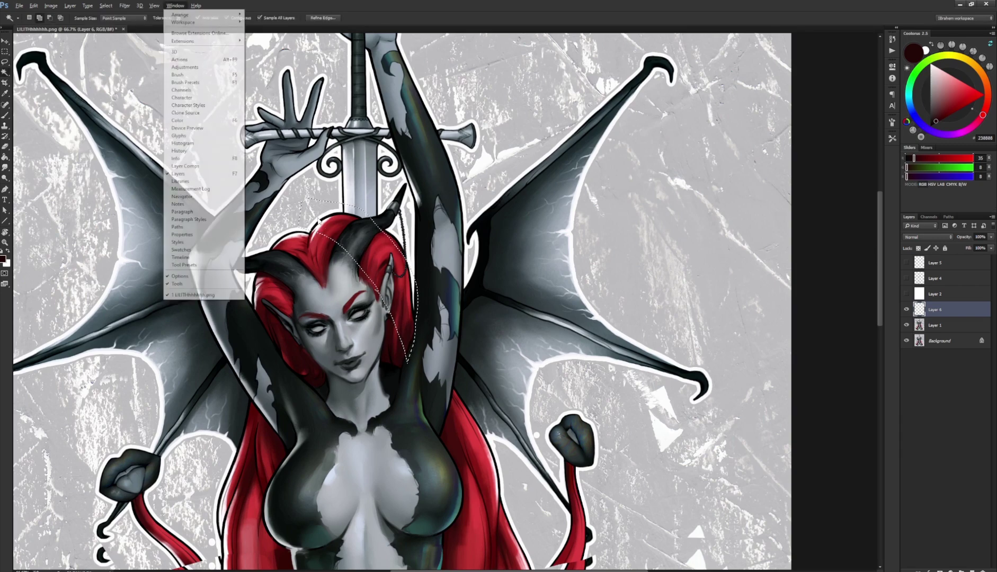
key(Escape)
key(shift+w)
mouse_move(308, 239)
mouse_down()
mouse_move(342, 223)
mouse_move(363, 229)
mouse_up()
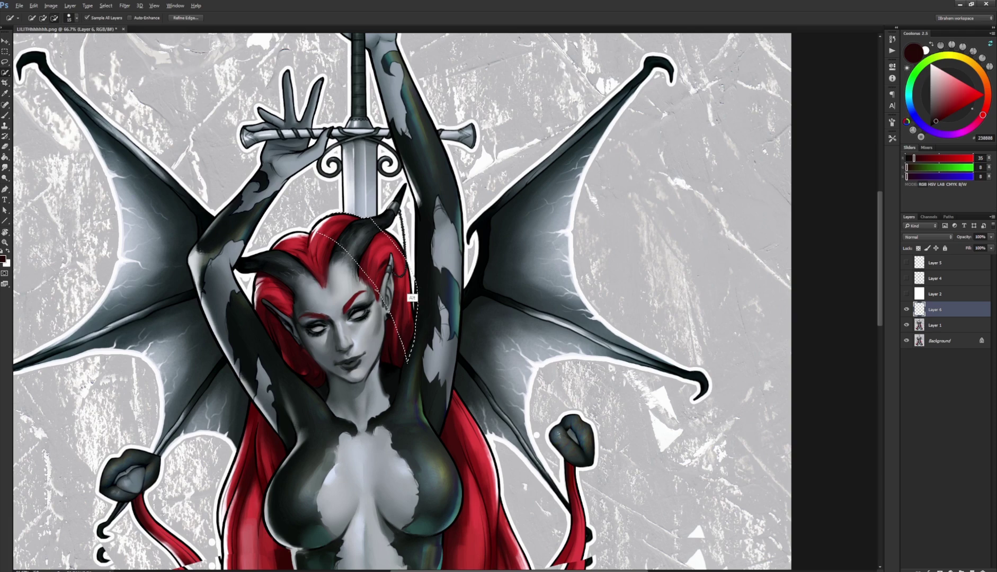
drag(414, 286, 417, 328)
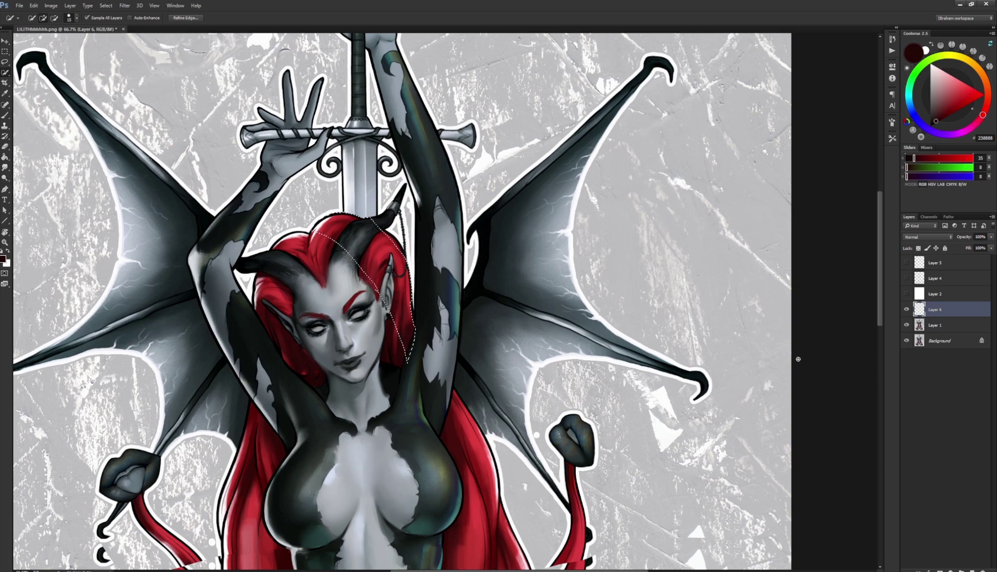
Step: Fill the selected hair area with dark purple 2E2537, deselect it, and set the layer's blend mode to Hard Light
click(944, 134)
click(934, 114)
key(alt+BackSpace)
key(ctrl+d)
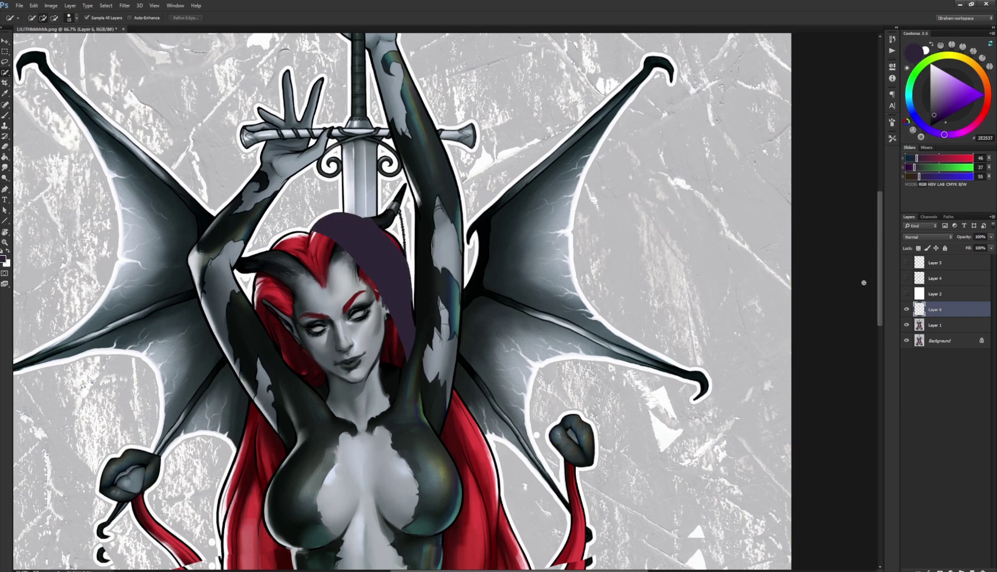
click(923, 238)
click(927, 326)
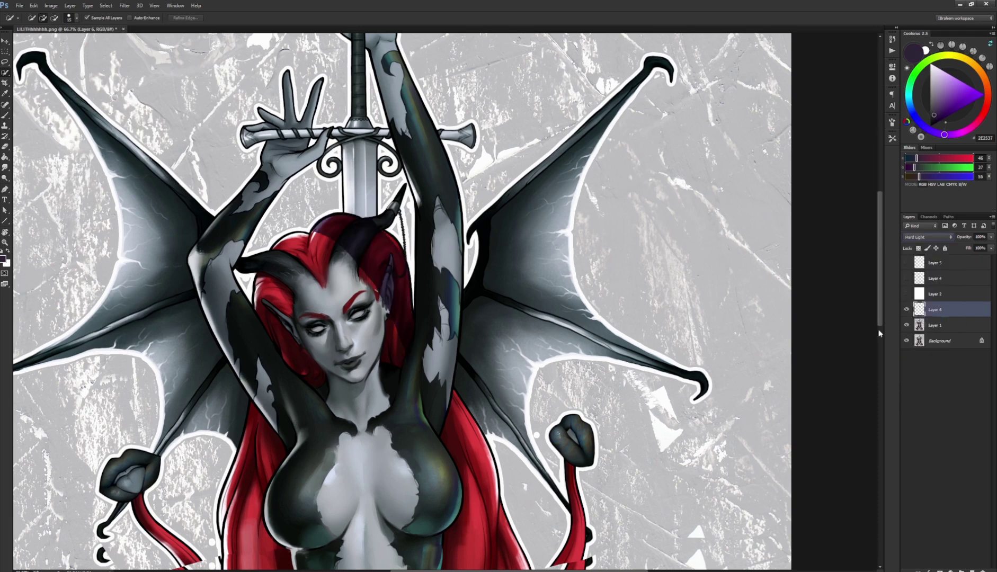
Step: Soften the edges of the purple hair shadow around the crown and horn with the Smudge tool
drag(377, 274, 380, 273)
key(r)
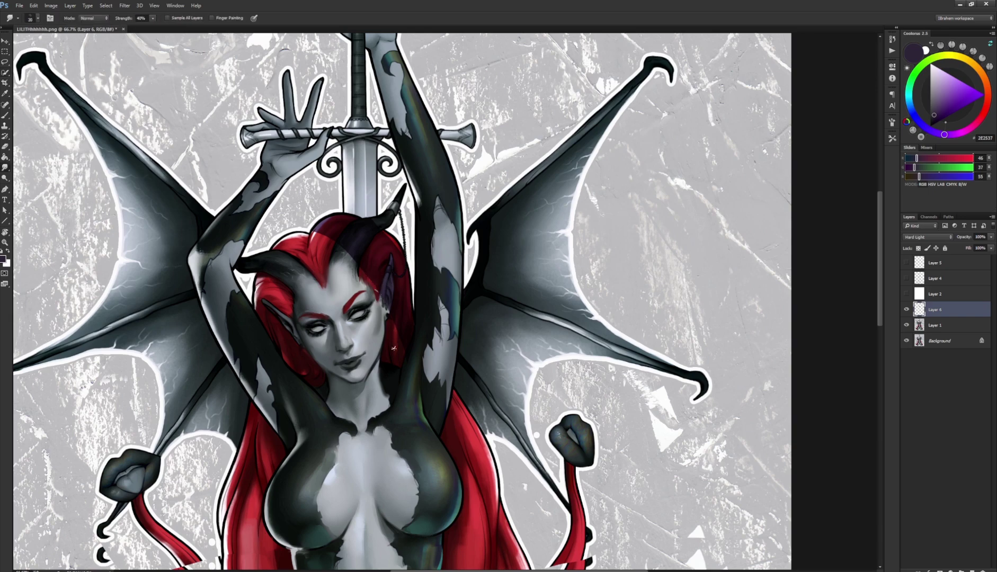
drag(331, 238, 313, 232)
key(ctrl+minus)
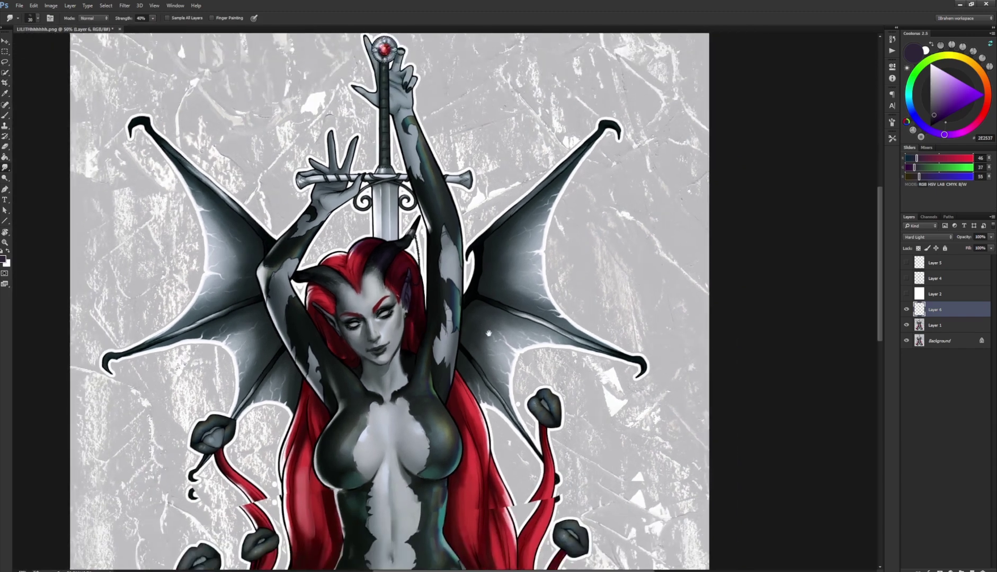
Step: Paint more dark purple 2E2537 shadow into the red hair around the face and neck and blend it with the Smudge tool
key(b)
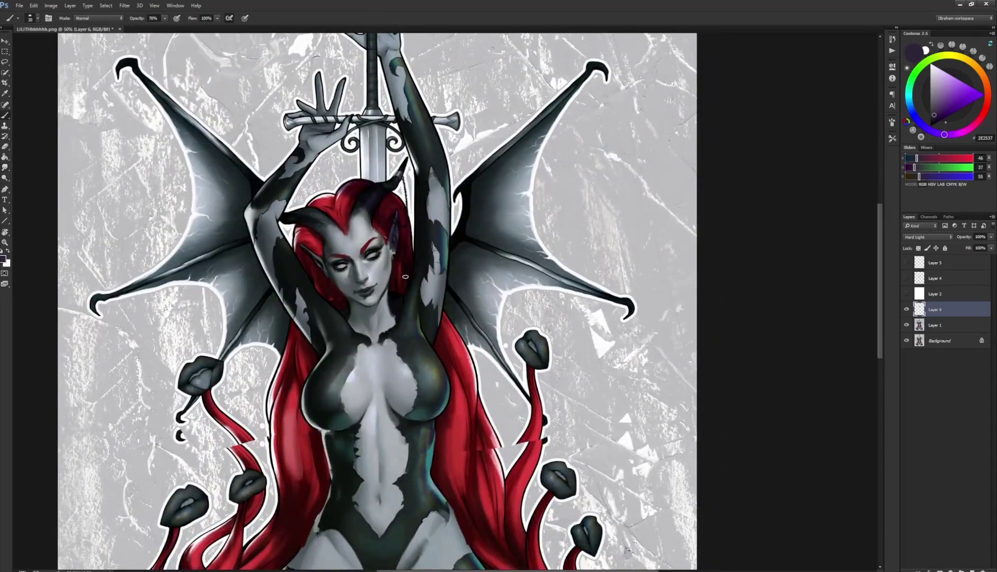
drag(392, 258, 396, 289)
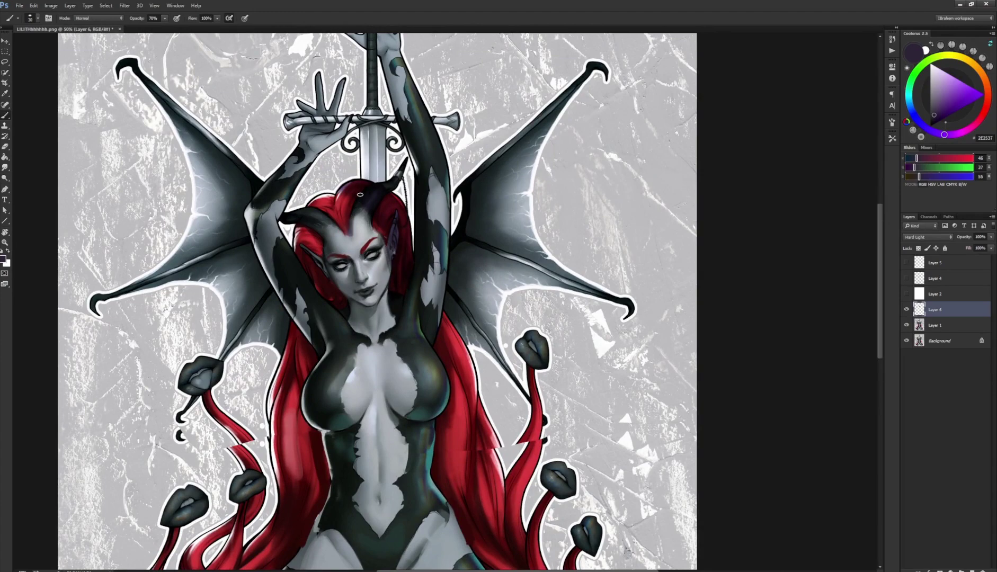
key(r)
key(b)
key(r)
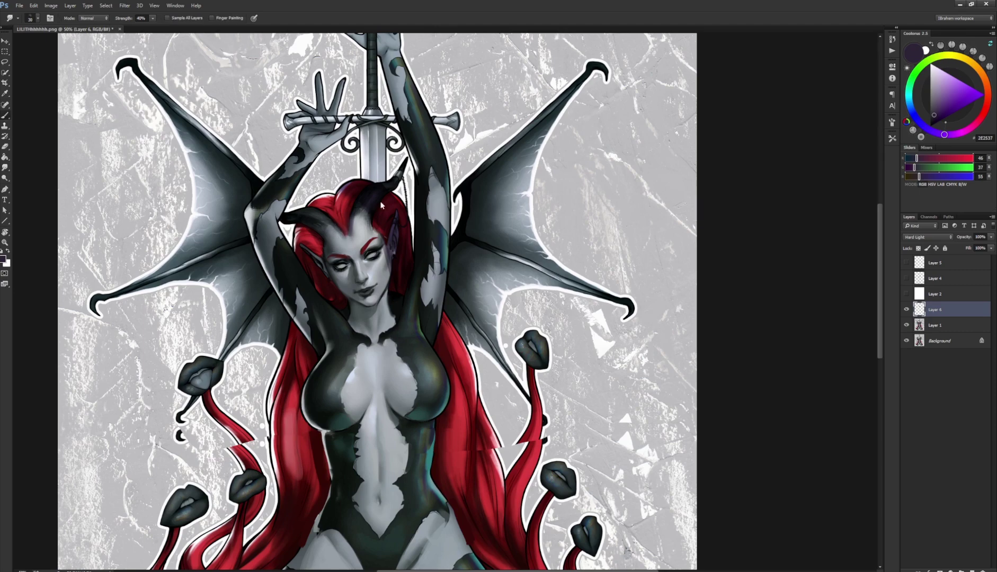
key(b)
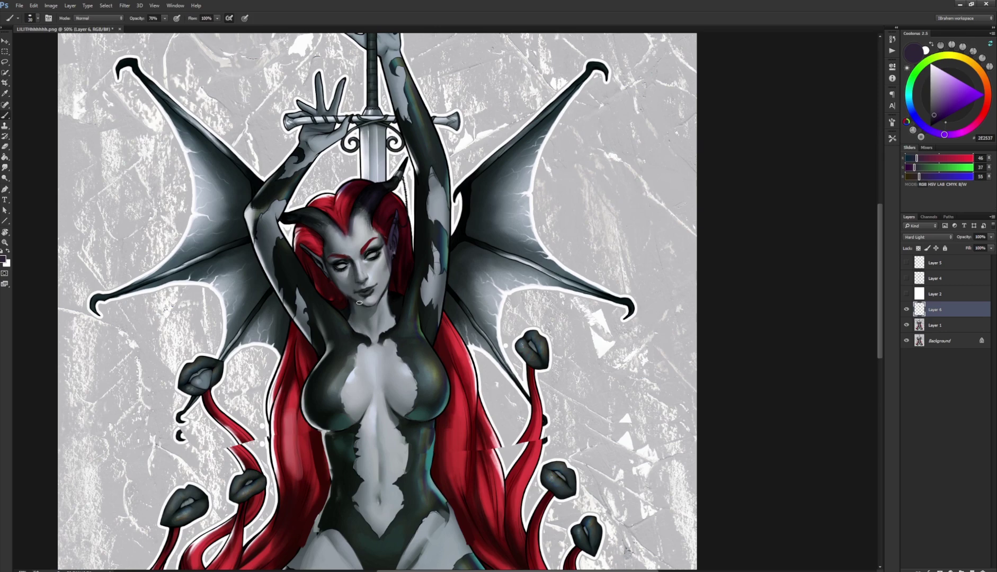
drag(460, 203, 453, 238)
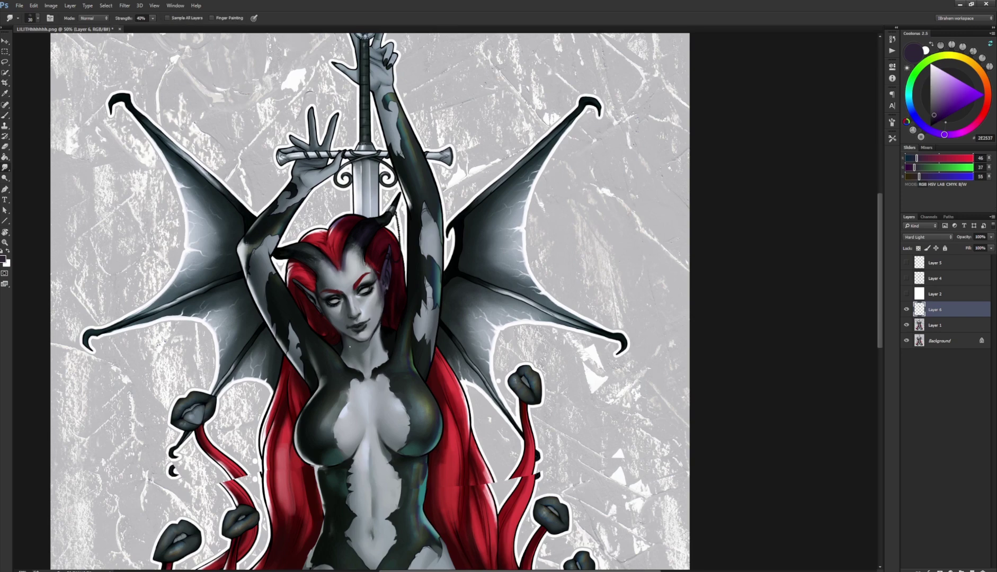
key(r)
key(b)
mouse_move(419, 312)
mouse_down()
mouse_move(416, 193)
mouse_move(416, 207)
mouse_up()
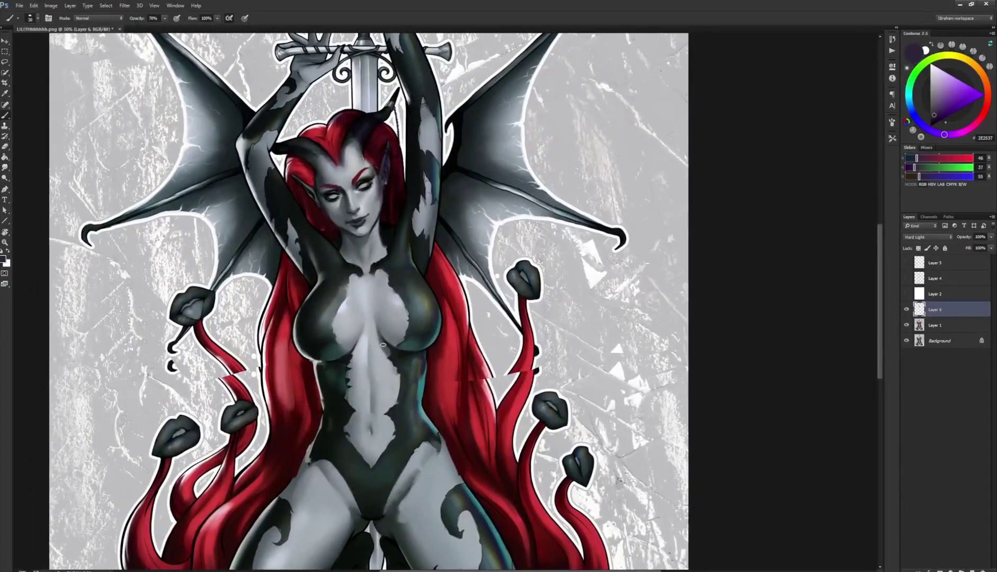
Step: Repaint the shadow at the navel with dark purple 2E2537 and smudge it smooth
drag(383, 345, 387, 265)
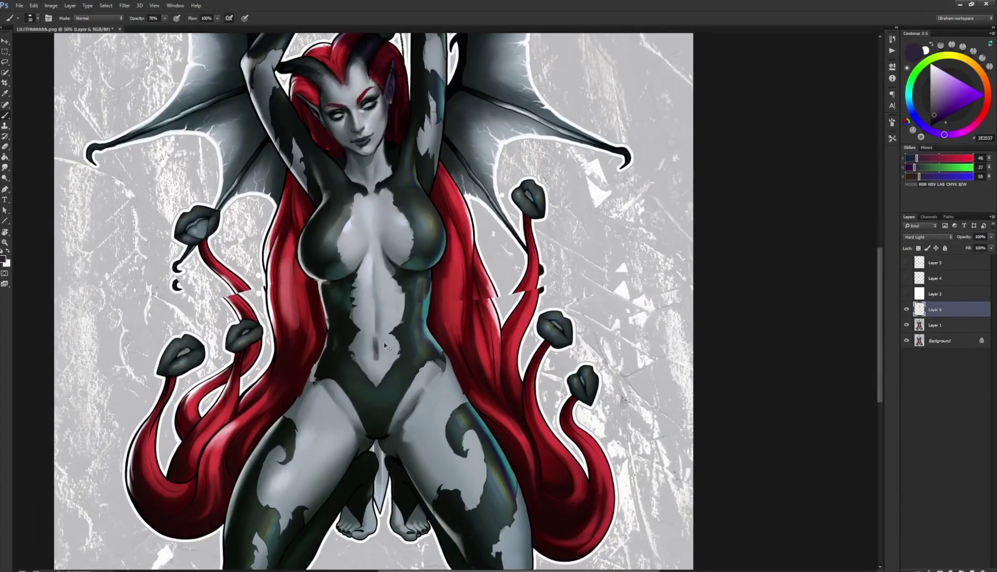
key(ctrl+z)
drag(377, 343, 378, 361)
drag(376, 334, 378, 360)
key(r)
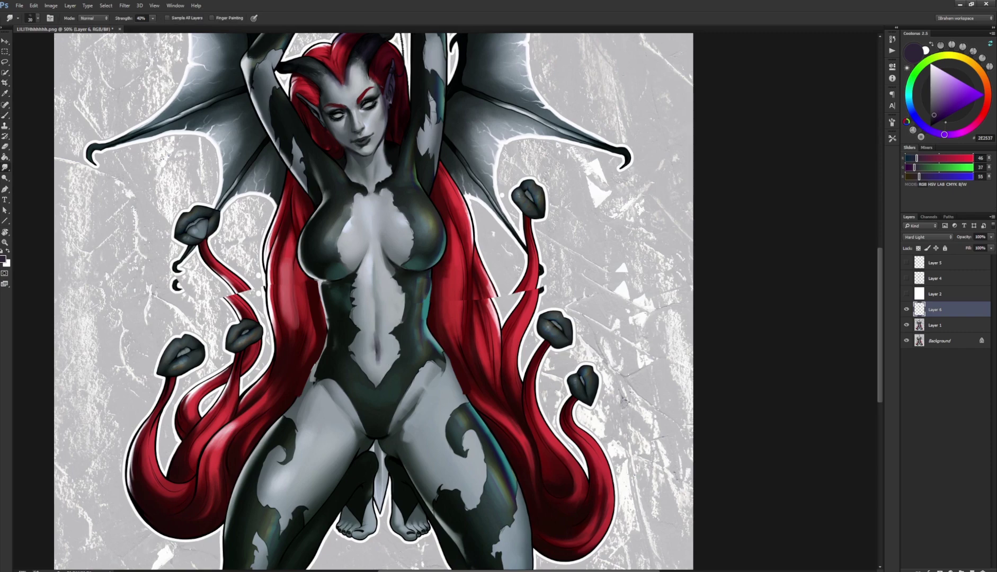
key(b)
drag(447, 262, 424, 246)
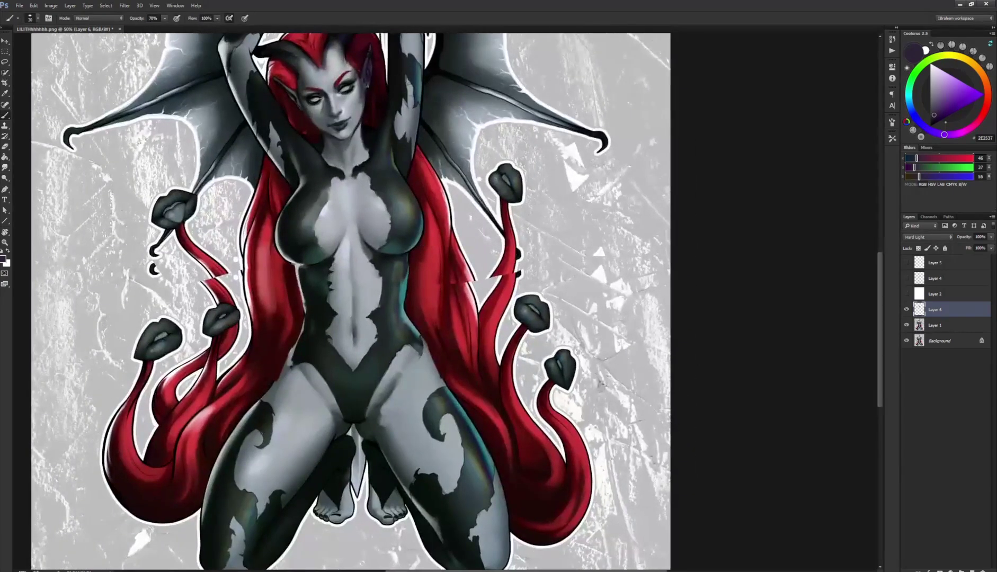
Step: Shade both feet with dark purple and erase the excess shading with an enlarged Eraser
key(ctrl+minus)
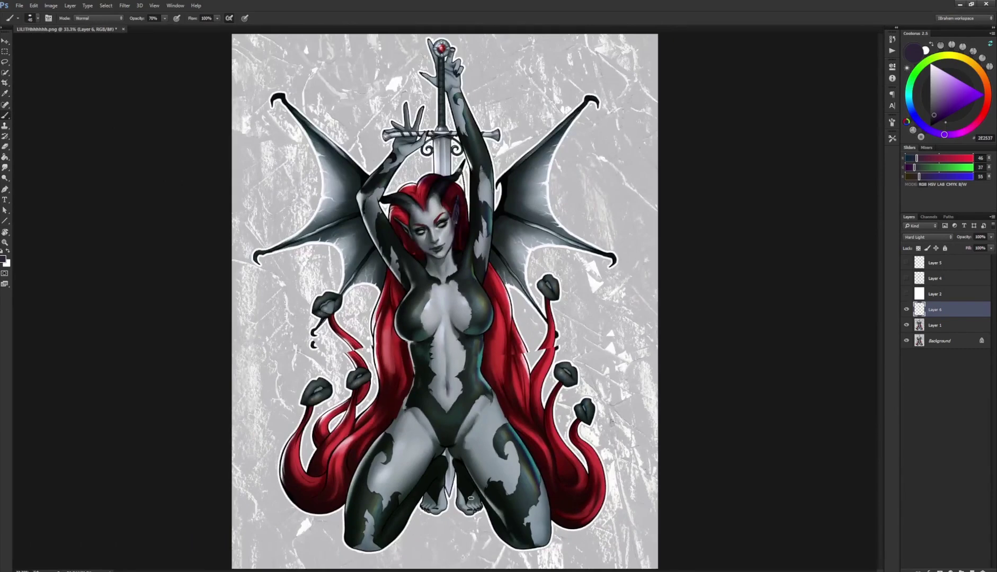
mouse_move(463, 502)
mouse_down()
mouse_move(458, 490)
mouse_move(459, 509)
mouse_move(472, 492)
mouse_move(481, 506)
mouse_move(424, 504)
mouse_move(442, 498)
mouse_up()
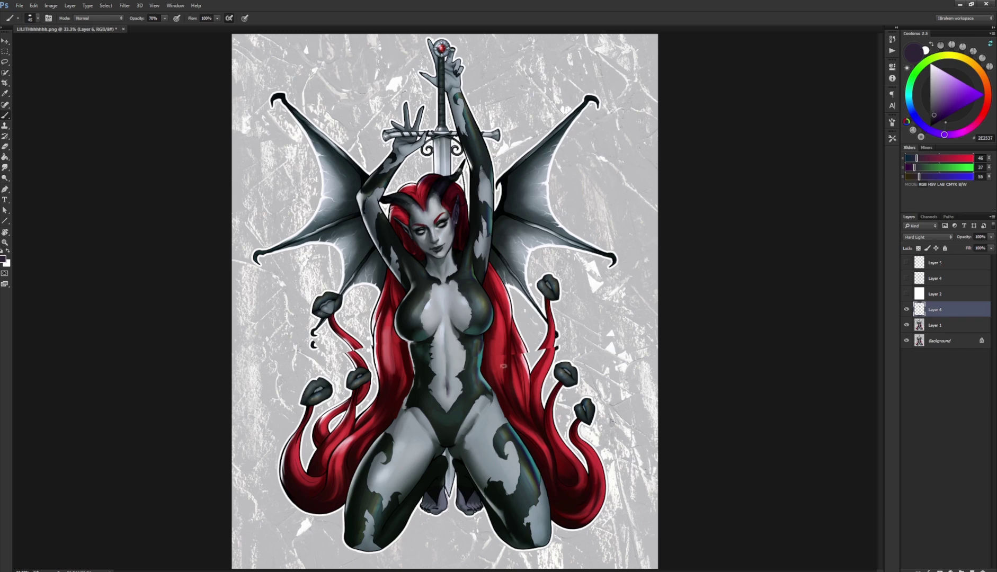
key(e)
mouse_move(441, 490)
mouse_down()
mouse_move(431, 504)
mouse_move(469, 503)
mouse_up()
key(bracketright)
key(bracketright)
key(bracketright)
key(bracketright)
key(bracketright)
key(bracketright)
key(bracketright)
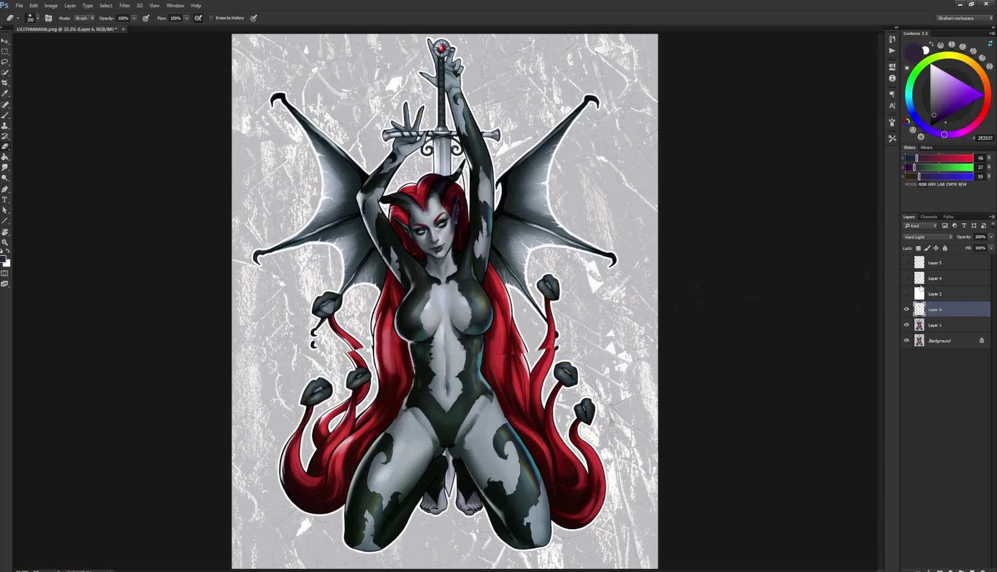
Step: Compare the artwork with and without the Hard Light shading layer, then merge that layer into Layer 1
click(906, 310)
click(906, 310)
key(ctrl+e)
Step: Repaint the broken hair tendril on the image's left side with sampled dark red so its two offset halves connect
key(ctrl+plus)
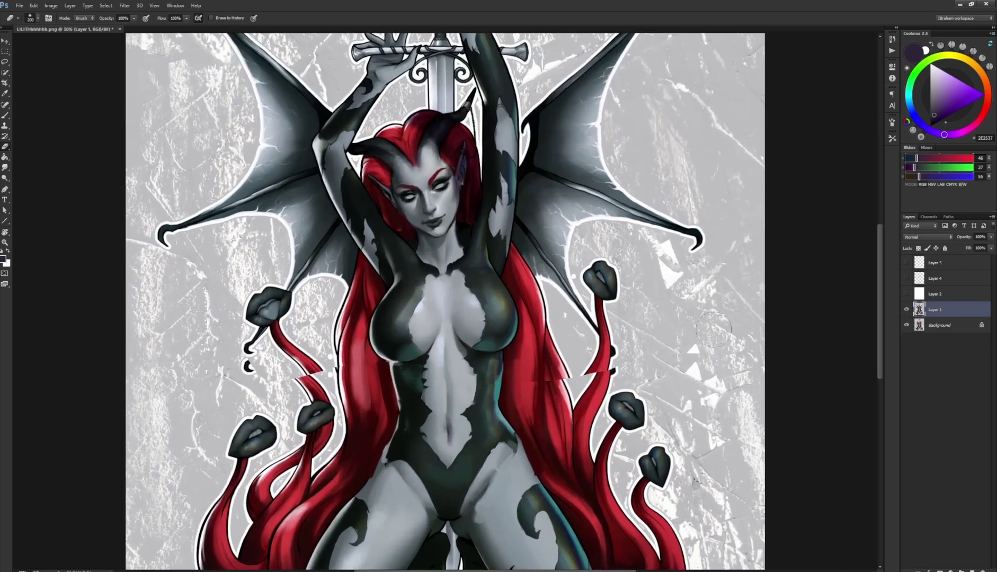
drag(713, 329, 672, 359)
key(b)
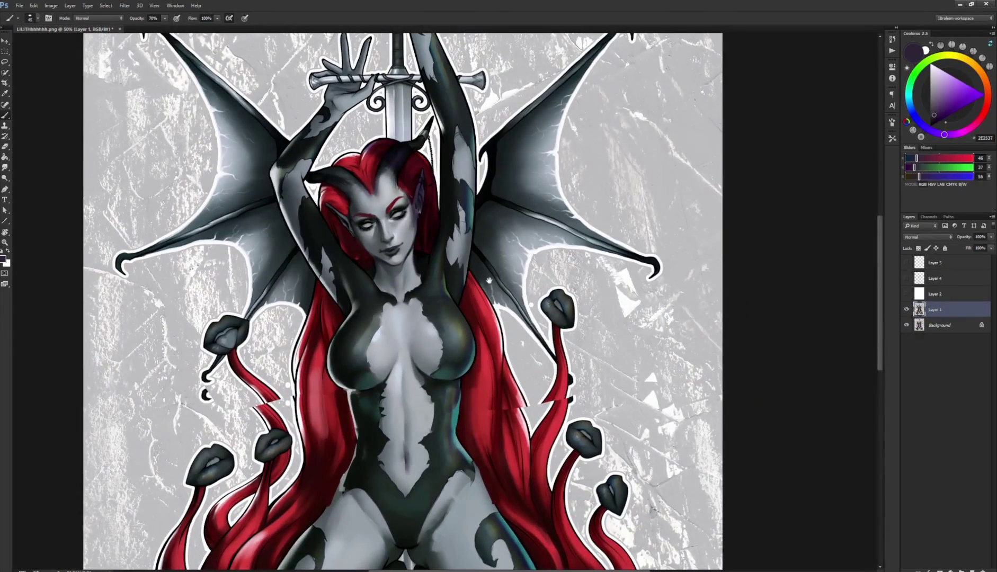
drag(489, 281, 466, 268)
drag(467, 397, 471, 320)
key(F5)
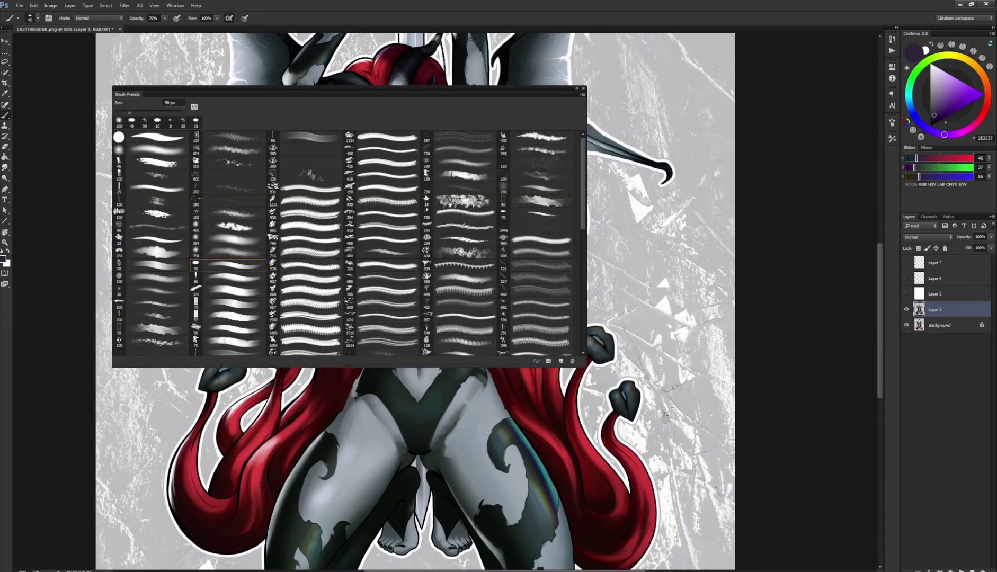
key(F5)
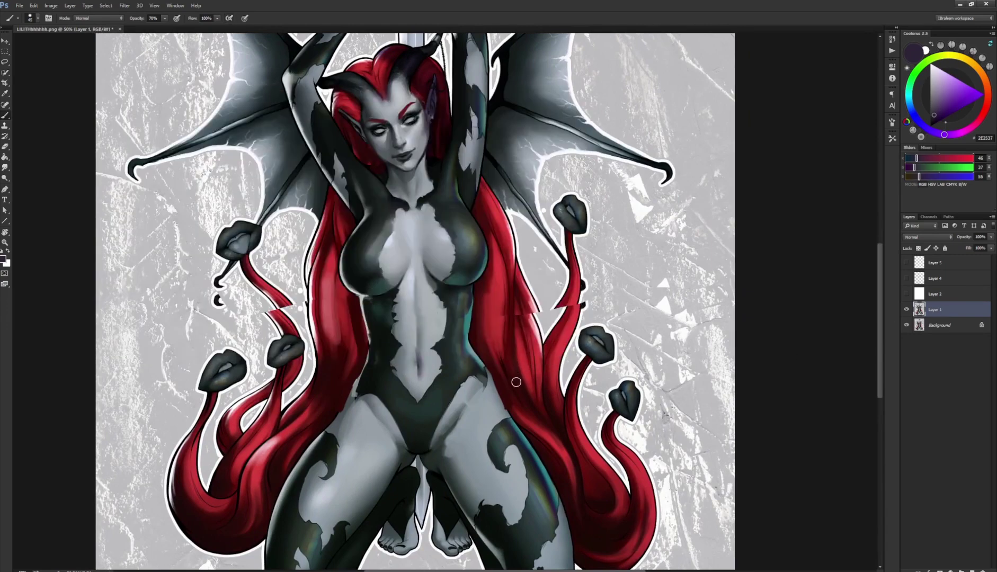
key([)
key([)
alt+click(281, 314)
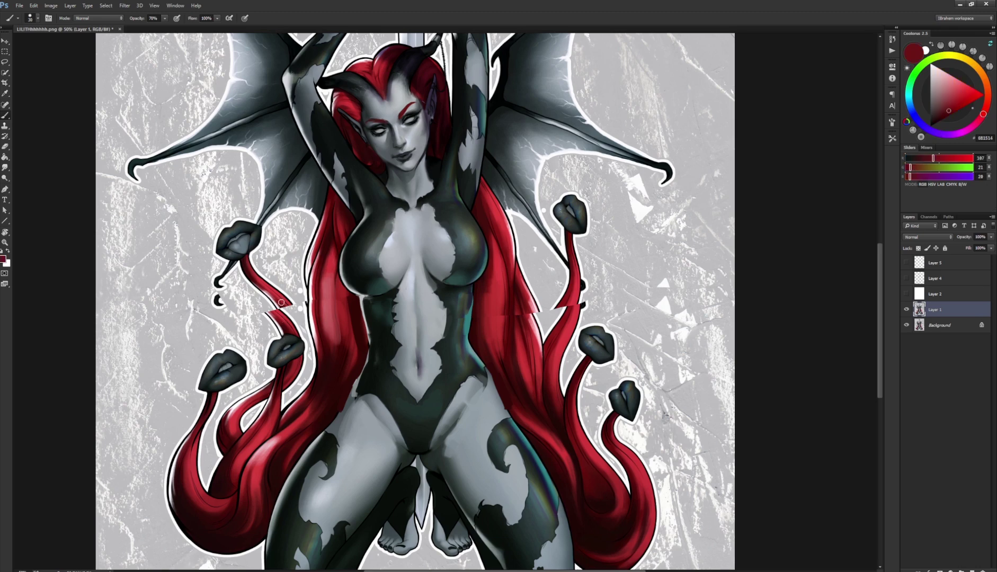
key(])
key(])
mouse_move(279, 301)
mouse_down()
mouse_move(261, 285)
mouse_move(298, 339)
mouse_move(276, 293)
mouse_move(293, 305)
mouse_move(245, 274)
mouse_move(277, 329)
mouse_move(254, 297)
mouse_move(286, 301)
mouse_move(301, 328)
mouse_up()
alt+click(275, 300)
alt+click(254, 297)
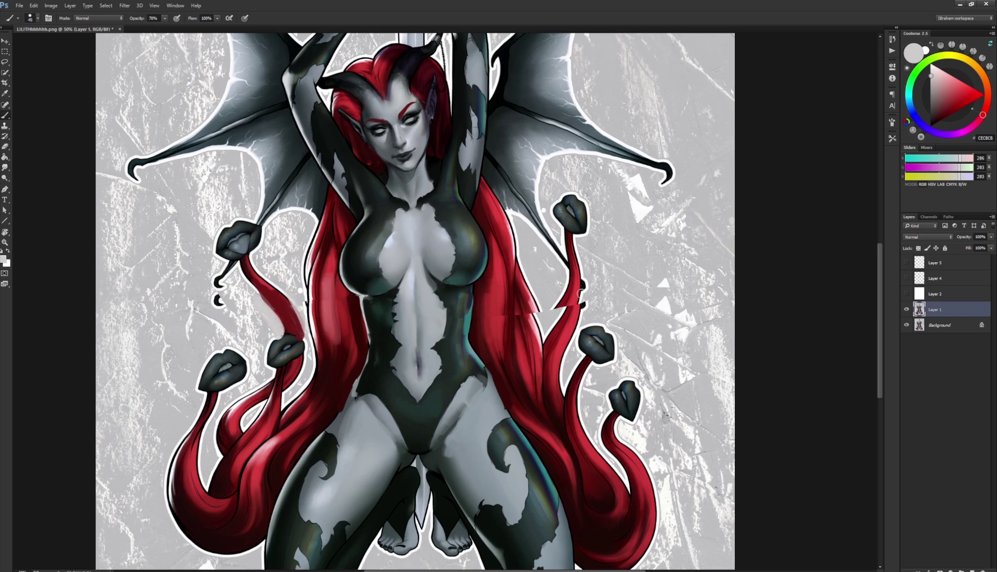
Step: Rejoin the broken tendril and hair strands on the image's right side with sampled reds and background gray
alt+click(571, 335)
mouse_move(570, 333)
mouse_down()
mouse_move(577, 273)
mouse_move(554, 334)
mouse_move(567, 264)
mouse_move(549, 320)
mouse_move(556, 255)
mouse_move(535, 337)
mouse_up()
alt+click(547, 330)
alt+click(525, 305)
drag(527, 295, 533, 352)
alt+click(522, 279)
alt+click(524, 314)
drag(519, 295, 531, 339)
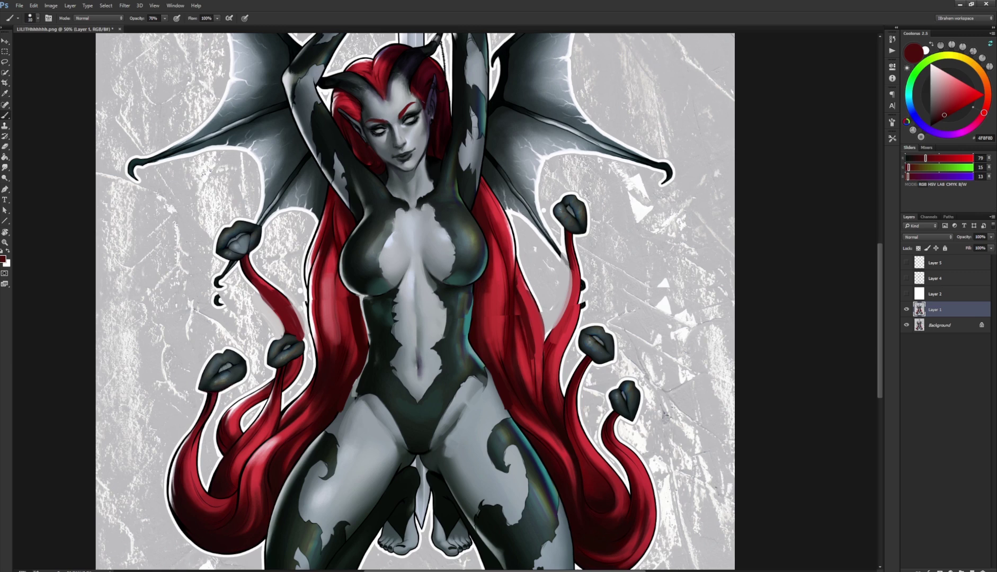
Step: Paint sampled red B93333 around the bases of the lip-shaped tendril tips on both sides of the figure
alt+click(210, 392)
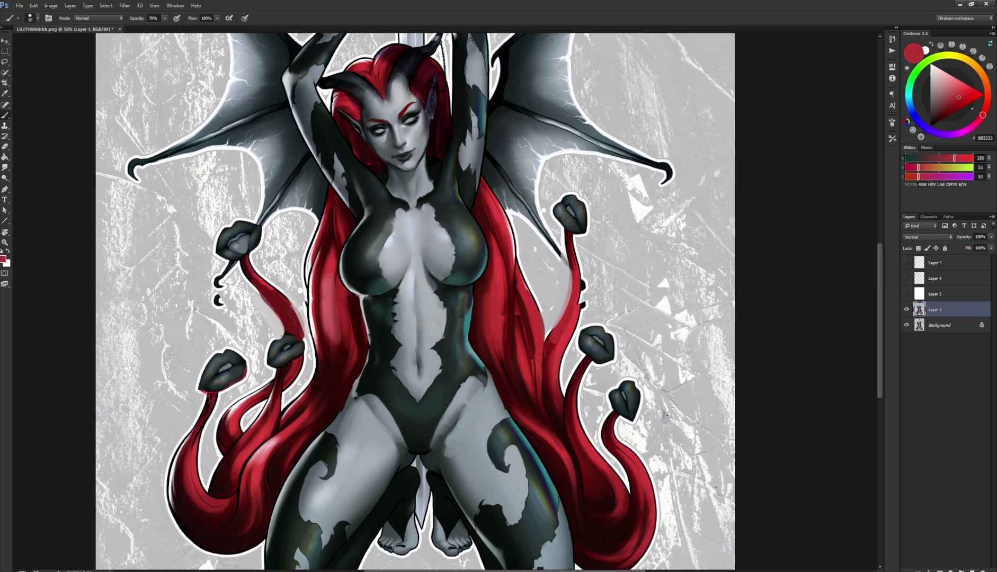
drag(232, 385, 217, 406)
drag(385, 305, 304, 323)
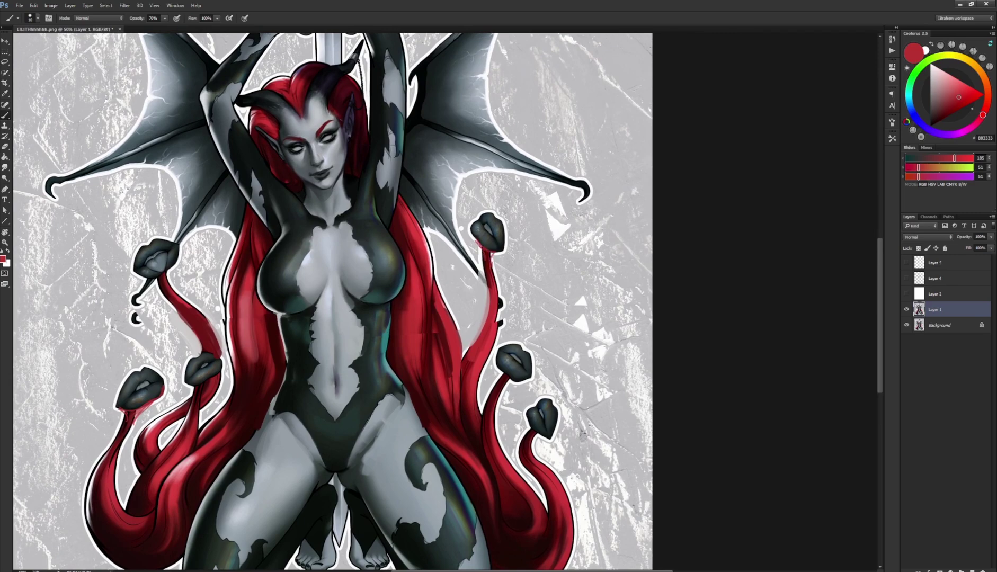
drag(491, 200, 547, 283)
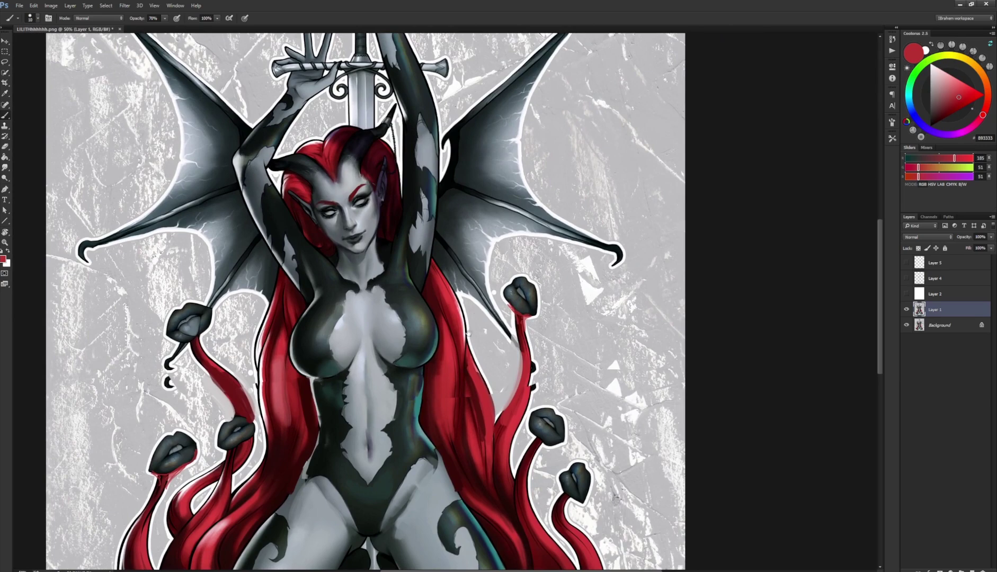
Step: Show Layer 2 and Layer 4 and examine the body outline sketch over the faded painting
drag(468, 332, 478, 464)
drag(906, 293, 907, 278)
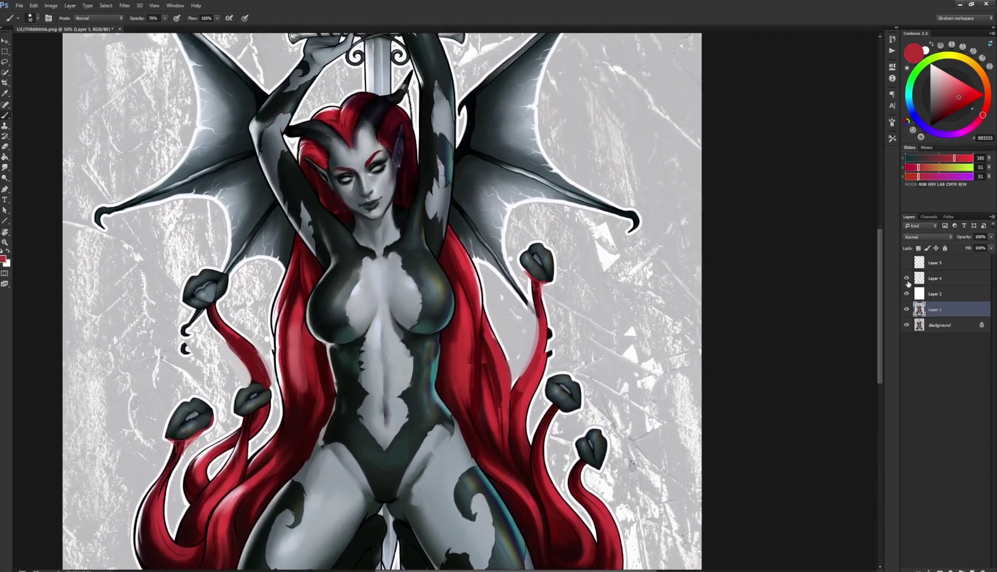
mouse_move(841, 342)
mouse_down()
mouse_move(796, 282)
mouse_move(785, 410)
mouse_up()
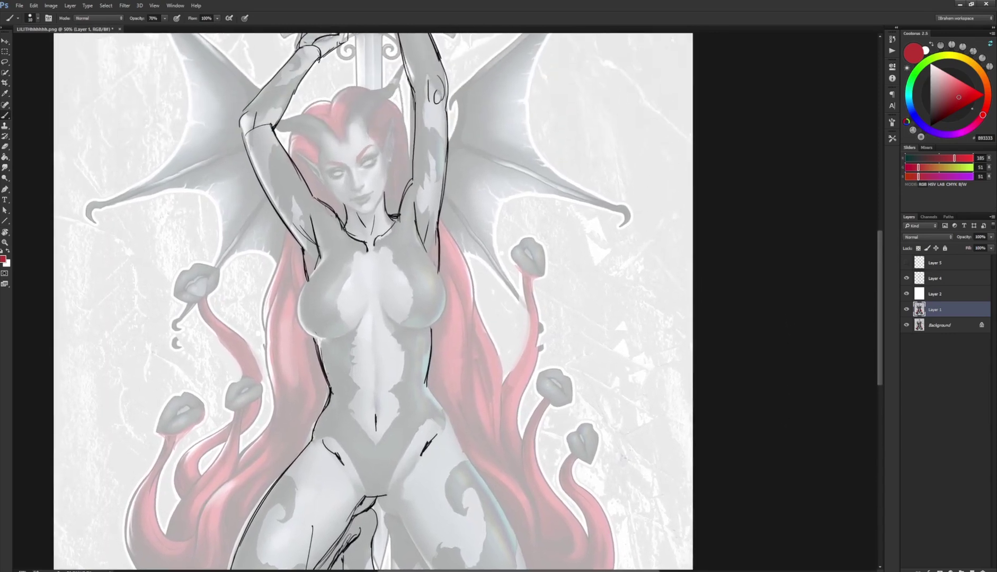
drag(332, 340, 344, 475)
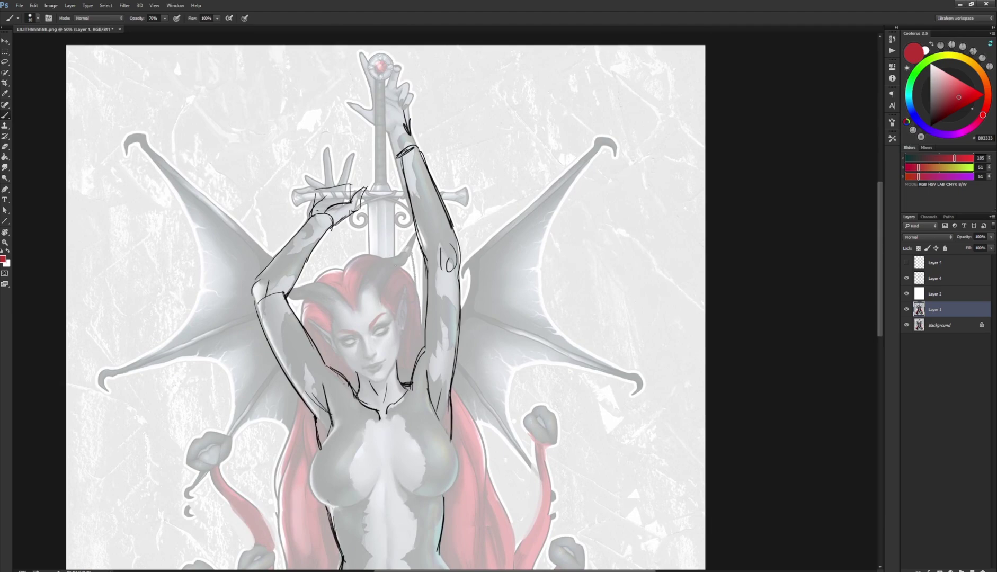
drag(365, 466, 347, 302)
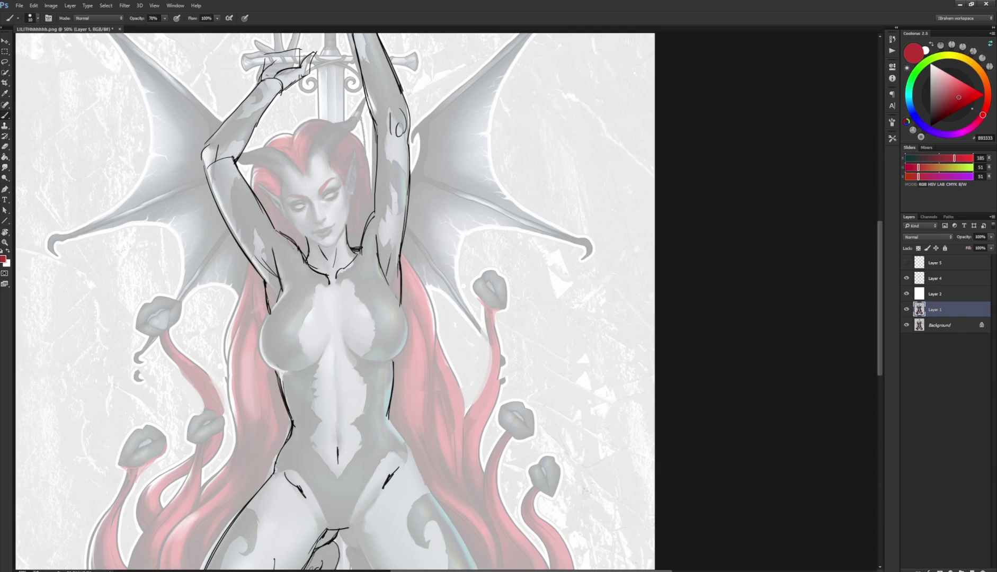
Step: Try sketching extra black contour lines around the torso and kneeling leg on Layer 4
key(d)
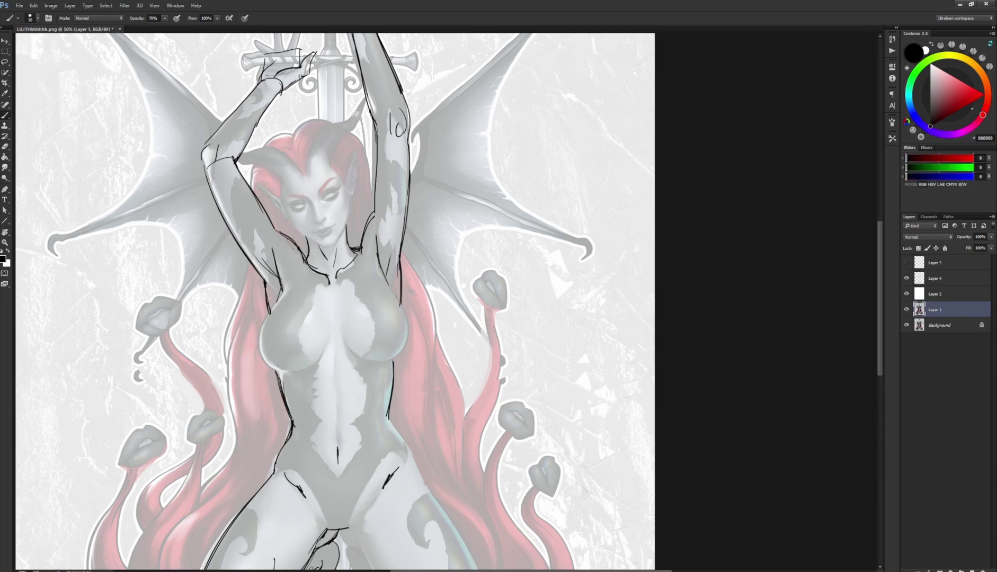
click(942, 279)
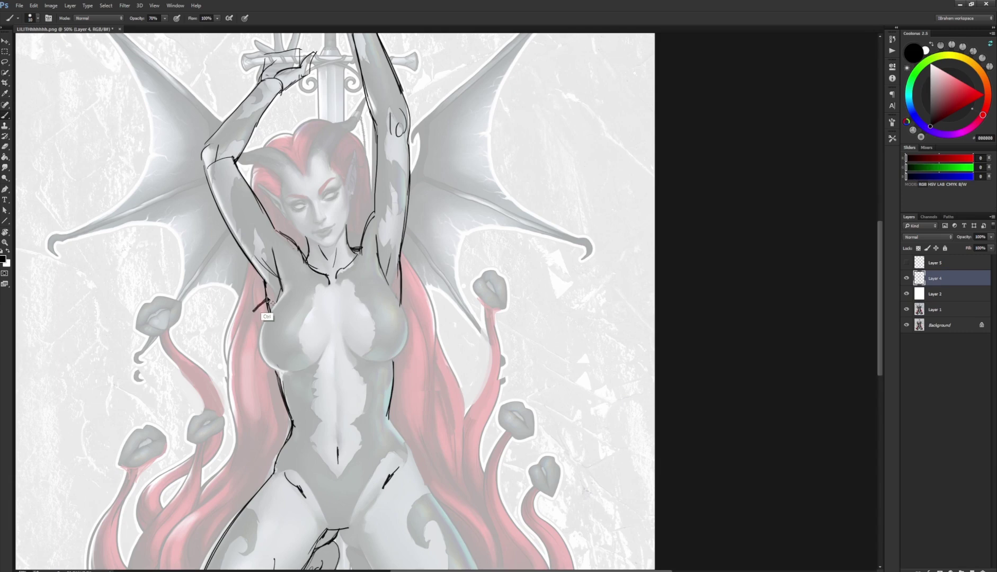
scroll(396, 352, down, 5)
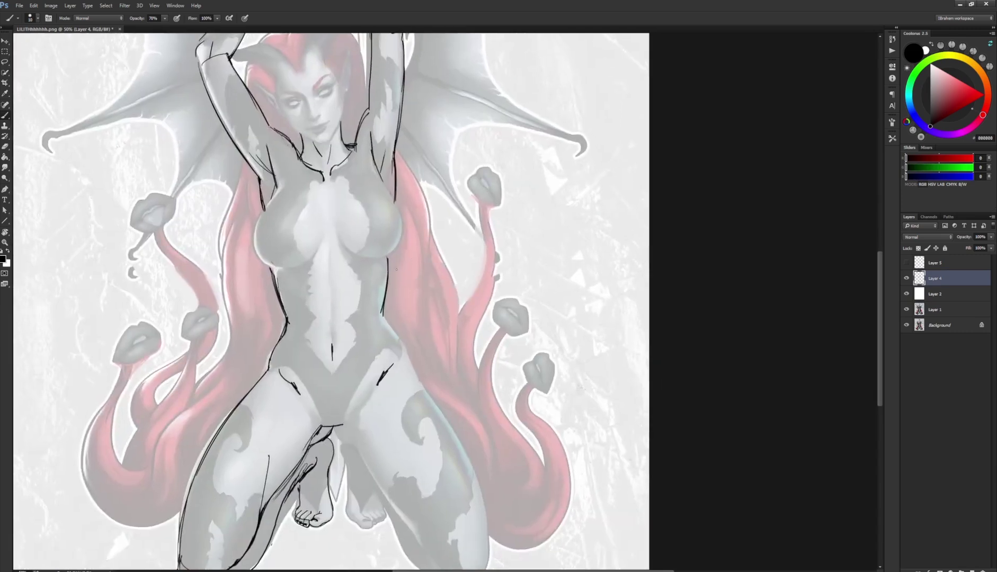
key(ctrl)
drag(422, 298, 418, 271)
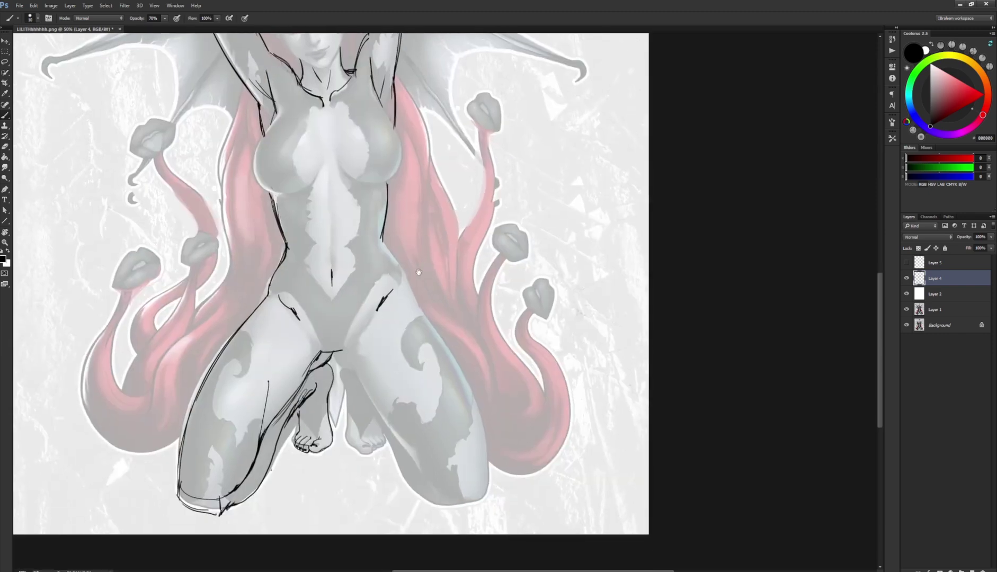
mouse_move(223, 424)
mouse_down()
mouse_move(249, 485)
mouse_move(250, 527)
mouse_up()
key(ctrl+alt+z)
key(ctrl+alt+z)
key(ctrl+alt+z)
drag(241, 492, 244, 517)
key(ctrl+alt+z)
drag(289, 441, 258, 461)
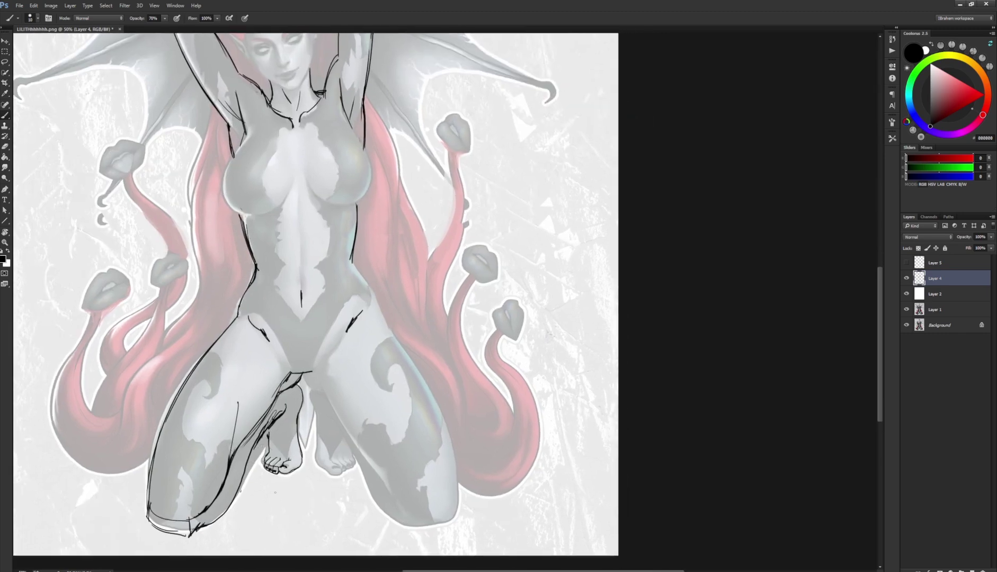
mouse_move(268, 479)
mouse_down()
mouse_move(257, 517)
mouse_move(280, 519)
mouse_up()
key(ctrl+alt+z)
key(ctrl+alt+z)
key(ctrl+alt+z)
drag(297, 413, 329, 510)
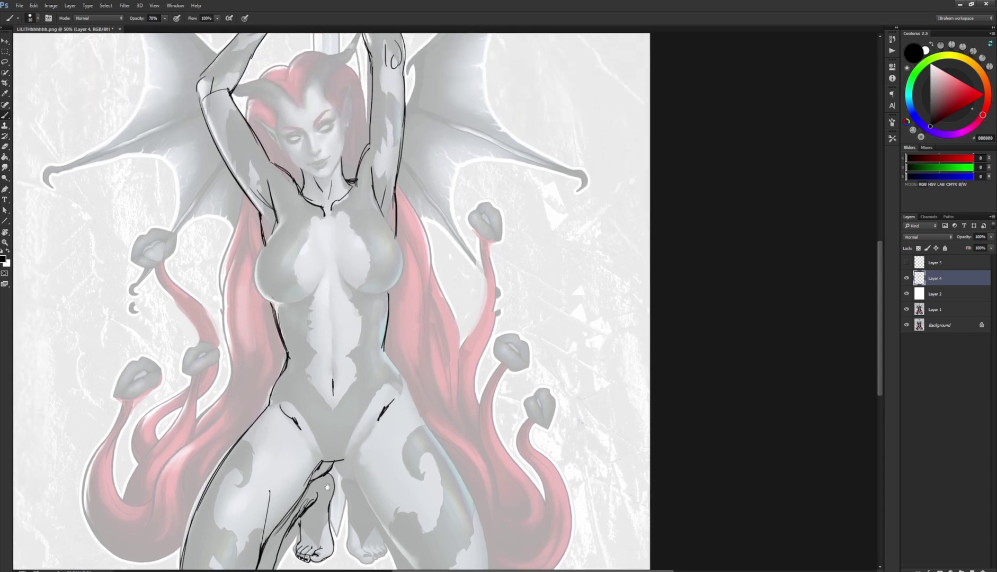
drag(312, 378, 338, 491)
Step: Hide Layers 4 and 2, compare Layer 1 repeatedly with the original Background, and make Layer 1 active
drag(906, 278, 907, 312)
click(907, 311)
click(906, 312)
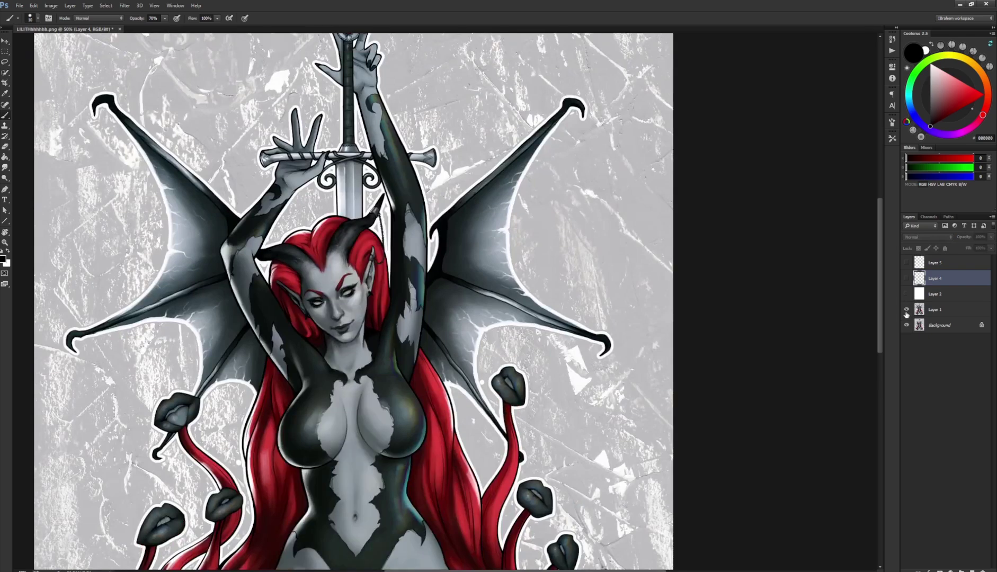
click(907, 311)
click(906, 311)
click(906, 312)
click(906, 312)
click(906, 312)
click(906, 312)
click(906, 312)
click(906, 311)
click(907, 311)
click(906, 312)
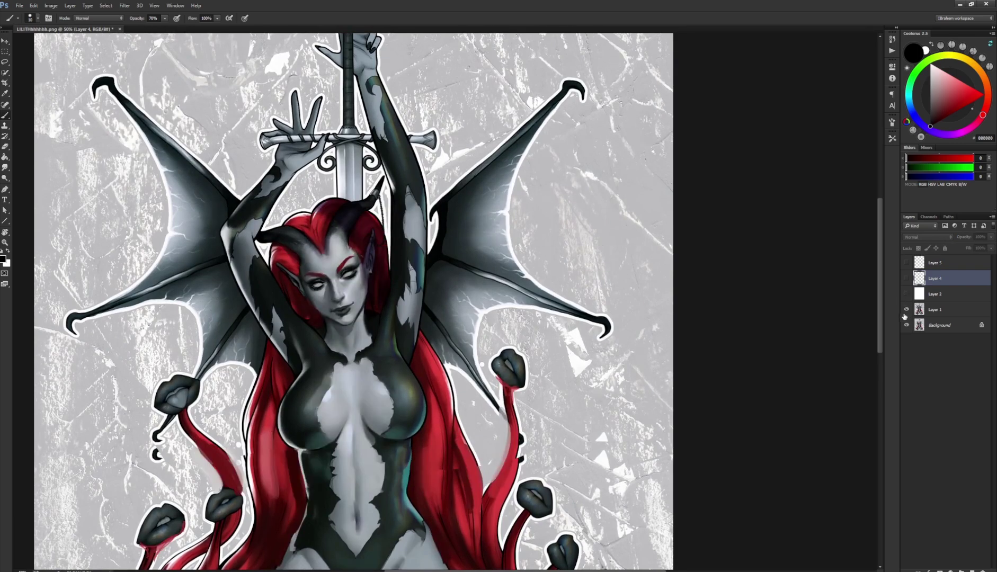
click(937, 310)
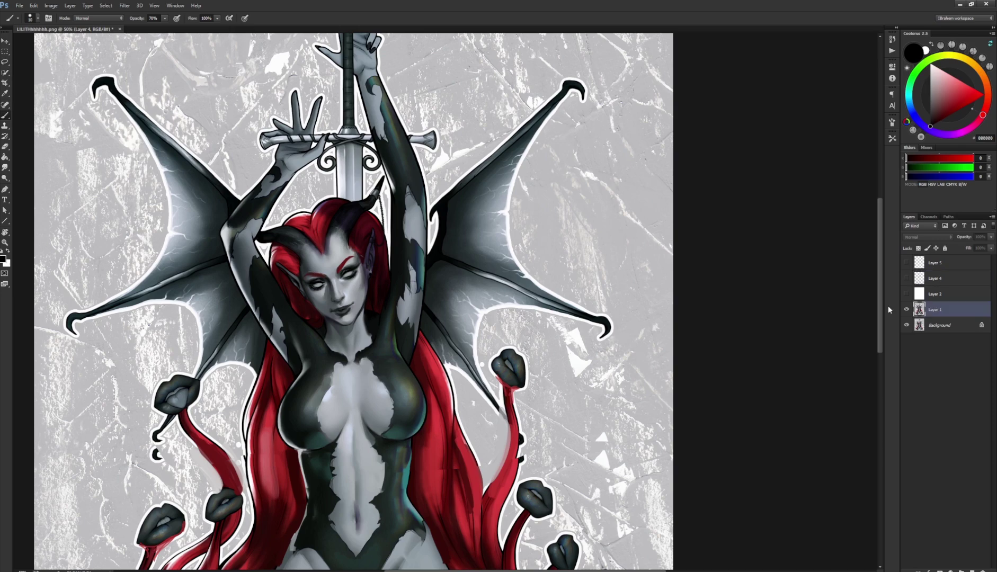
mouse_move(530, 76)
mouse_down()
mouse_move(468, 144)
mouse_move(517, 109)
mouse_up()
key(ctrl+z)
drag(506, 64, 460, 147)
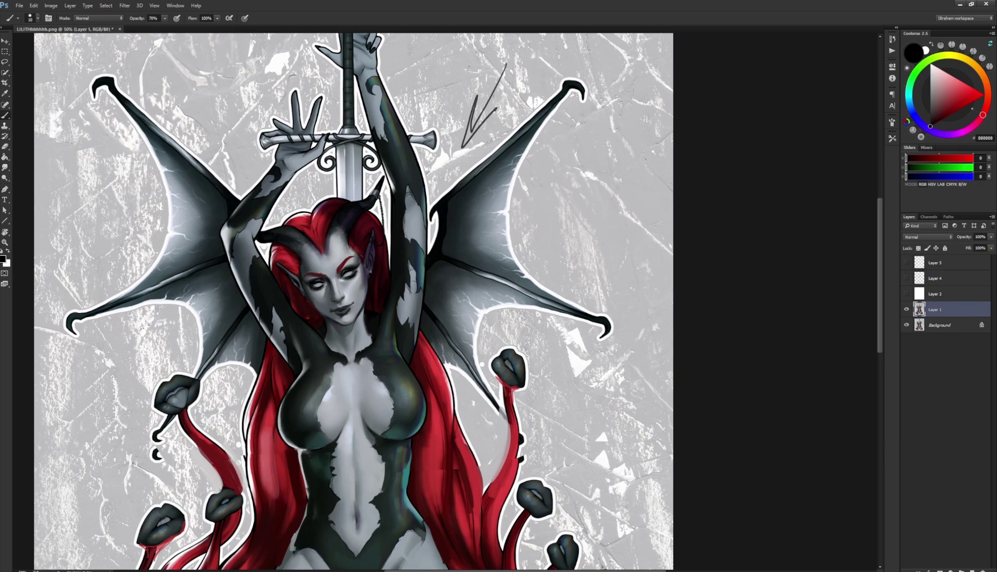
key(ctrl+z)
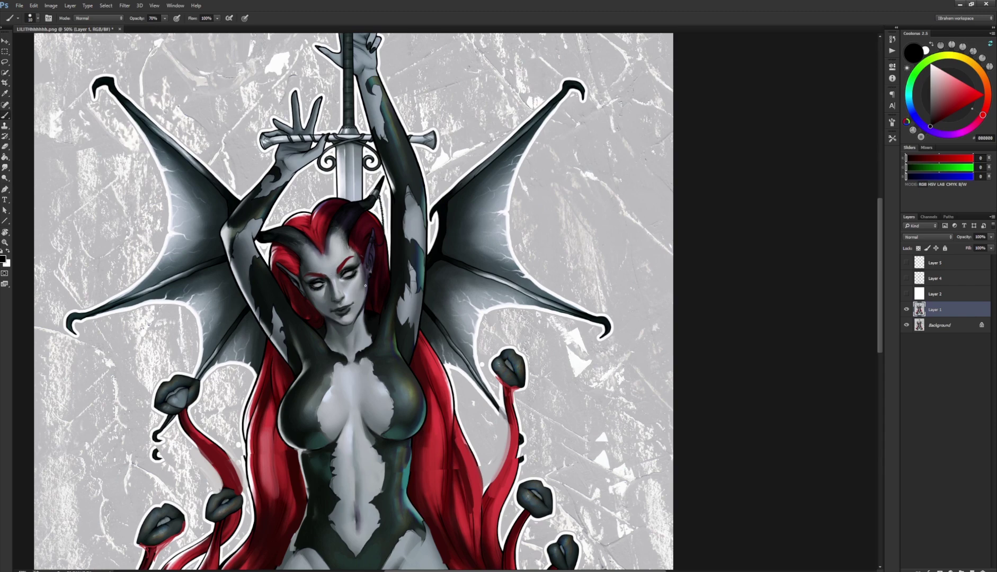
Step: Compare Layer 1 repeatedly with the original Background around the face and upper body
click(906, 310)
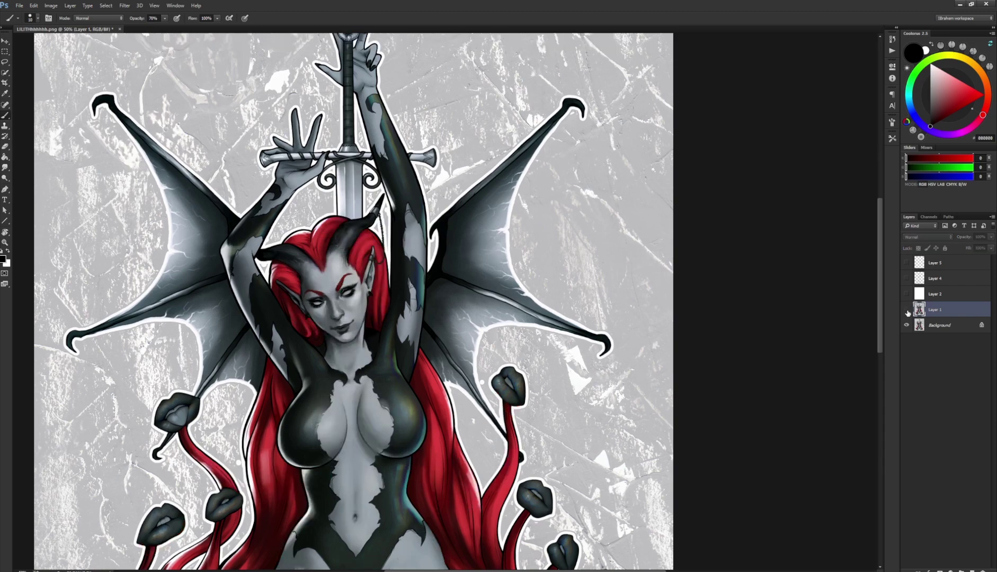
key(ctrl+plus)
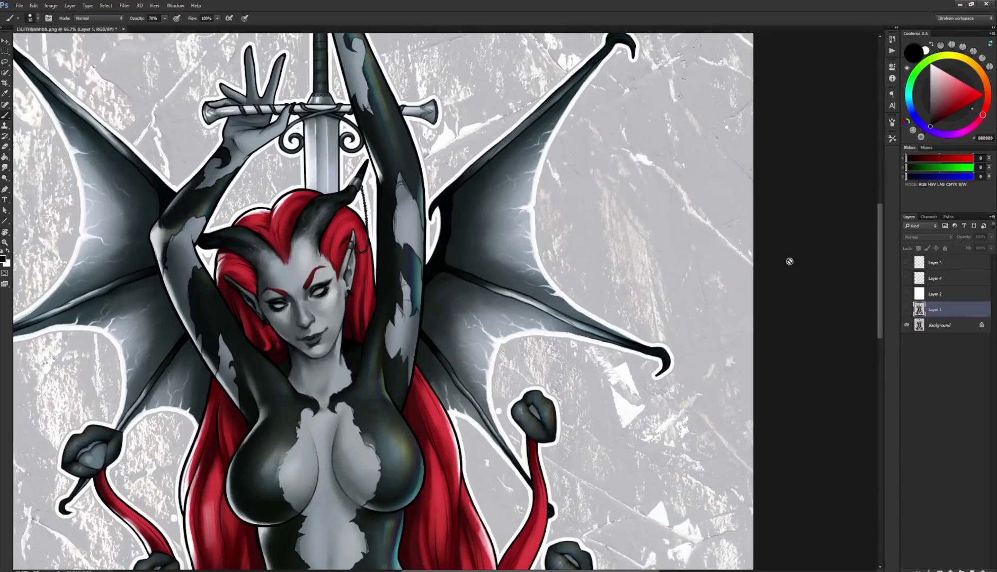
click(906, 310)
click(906, 310)
click(905, 311)
click(906, 312)
click(906, 311)
click(906, 312)
click(906, 312)
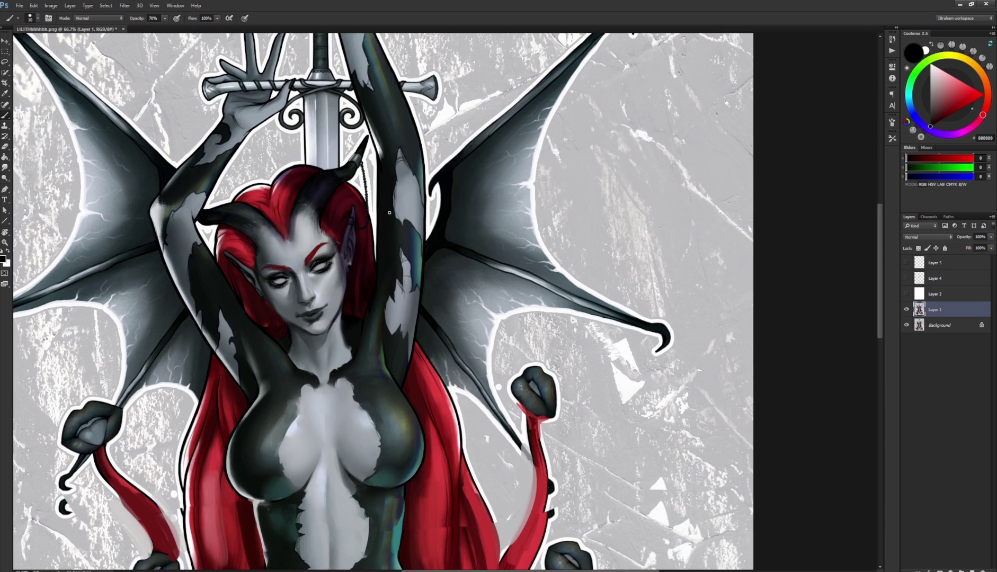
drag(358, 384, 408, 386)
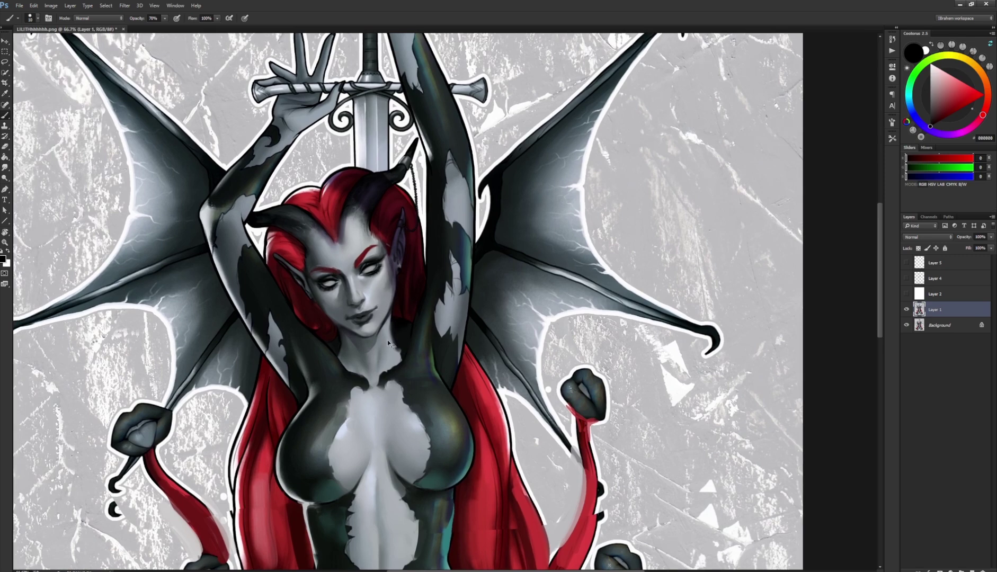
Step: Show the white Layer 2 over the whole painting and add a new empty layer directly above it
key(ctrl+minus)
key(ctrl+minus)
key(ctrl+plus)
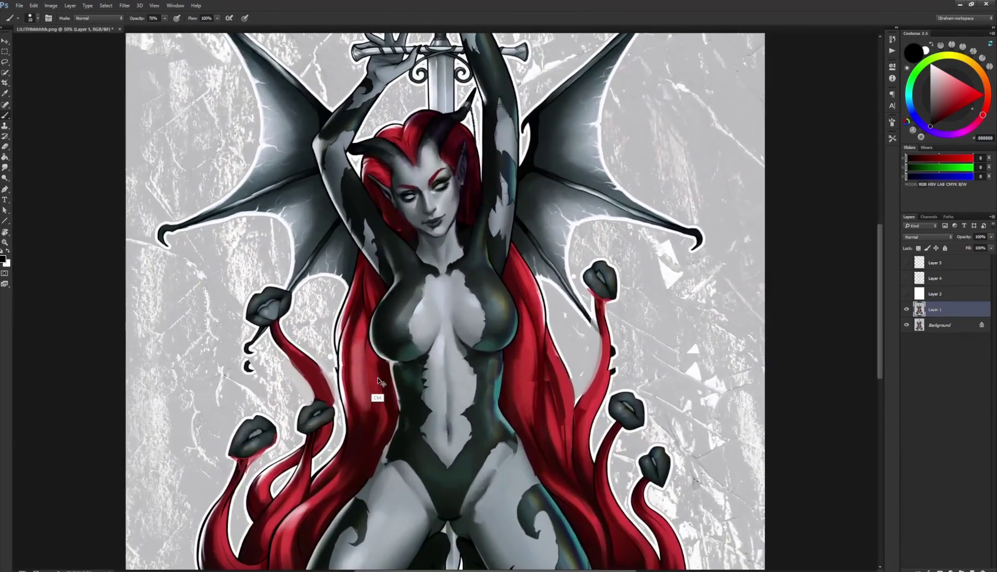
scroll(379, 370, right, 3)
key(ctrl+minus)
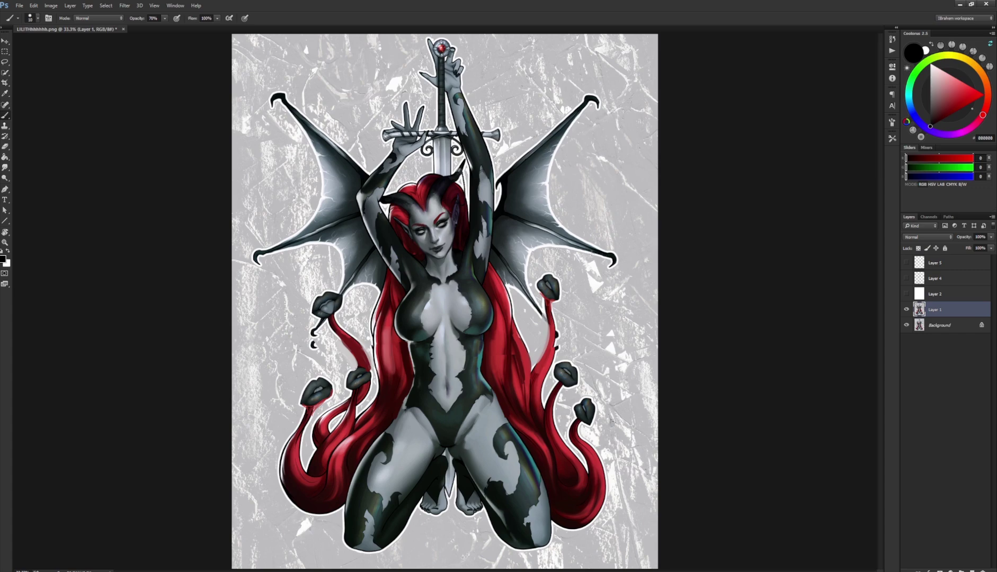
click(905, 295)
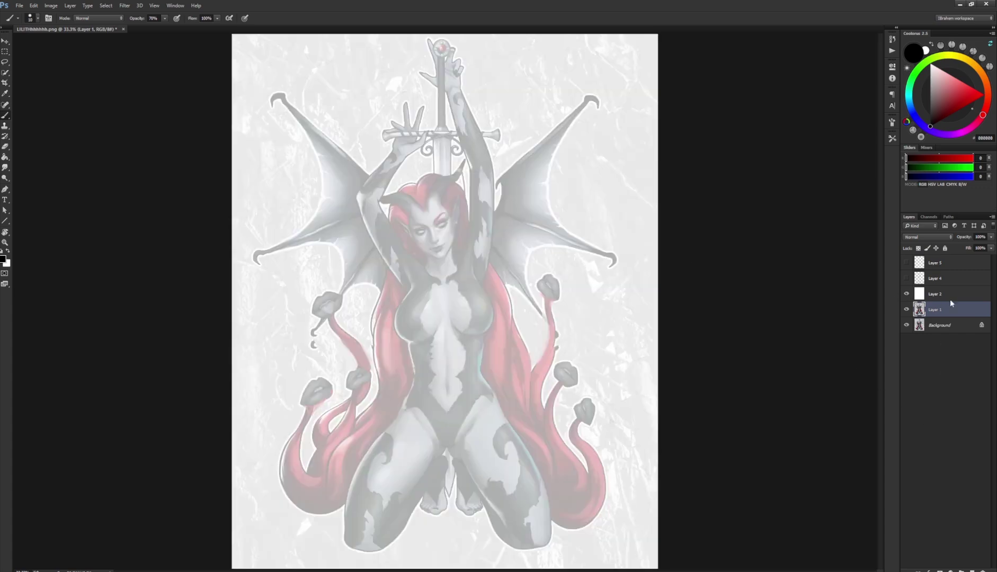
click(947, 294)
click(972, 570)
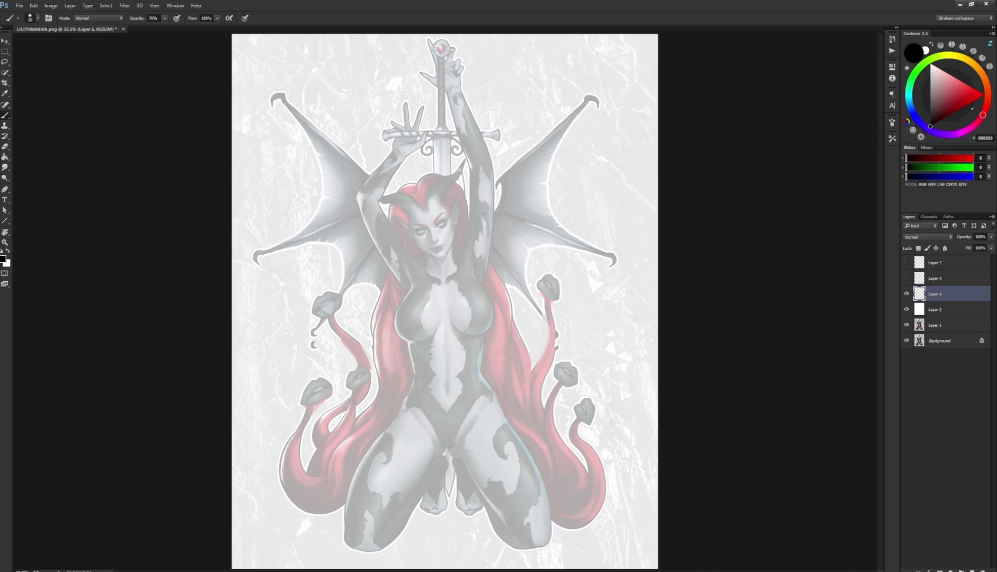
Step: Sketch a bat wing in black over the faded wing beside the sword arm, with arm bone, finger bones and scalloped membrane edge
mouse_move(461, 274)
mouse_down()
mouse_move(484, 215)
mouse_move(466, 271)
mouse_up()
mouse_move(478, 208)
mouse_down()
mouse_move(475, 221)
mouse_move(503, 197)
mouse_move(510, 164)
mouse_move(507, 173)
mouse_up()
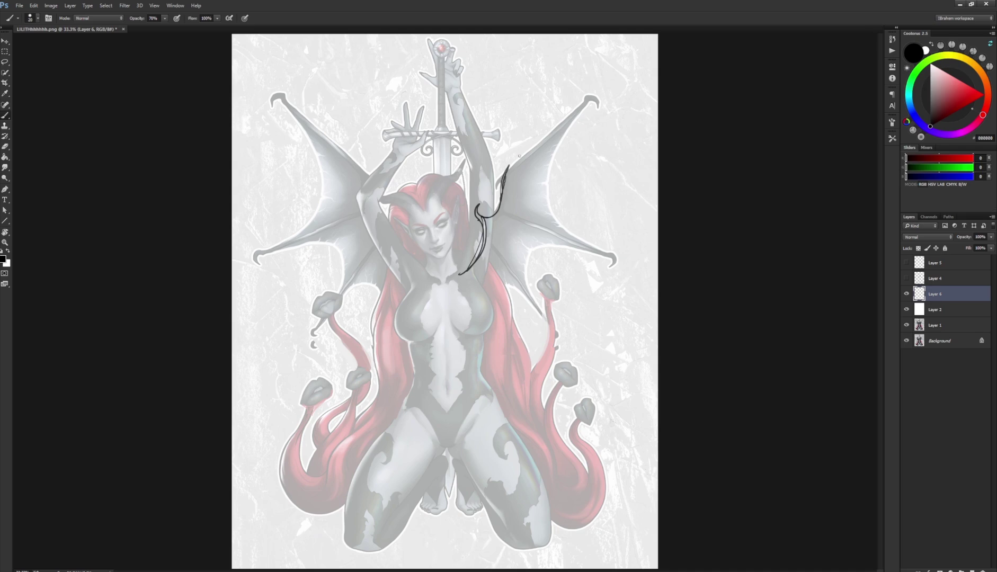
drag(483, 222, 491, 216)
drag(508, 166, 598, 107)
mouse_move(488, 220)
mouse_down()
mouse_move(521, 207)
mouse_move(599, 240)
mouse_up()
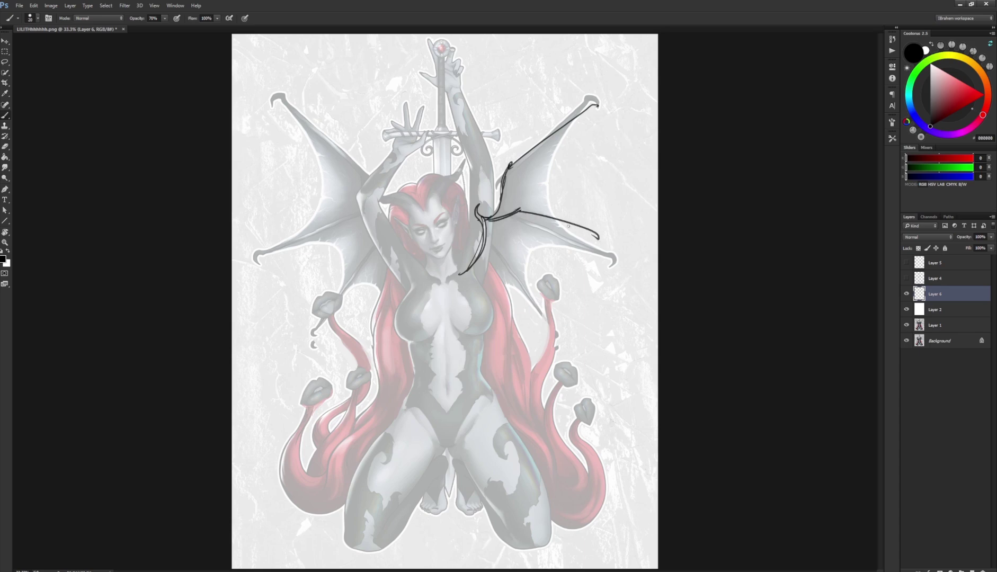
drag(535, 214, 605, 242)
mouse_move(480, 222)
mouse_down()
mouse_move(512, 243)
mouse_move(546, 328)
mouse_up()
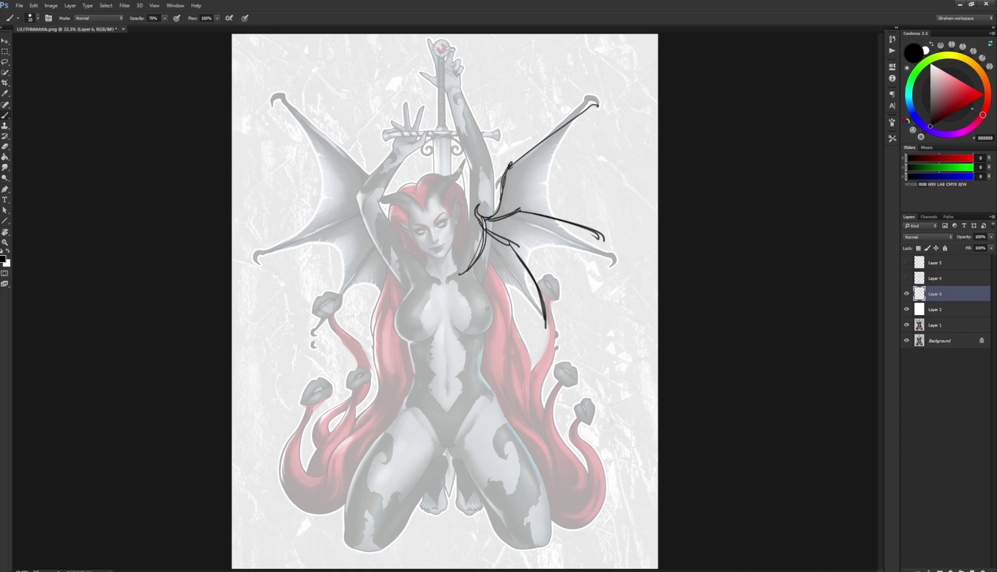
mouse_move(472, 316)
mouse_down()
mouse_move(545, 326)
mouse_move(550, 293)
mouse_move(598, 235)
mouse_move(568, 184)
mouse_move(566, 135)
mouse_move(585, 106)
mouse_up()
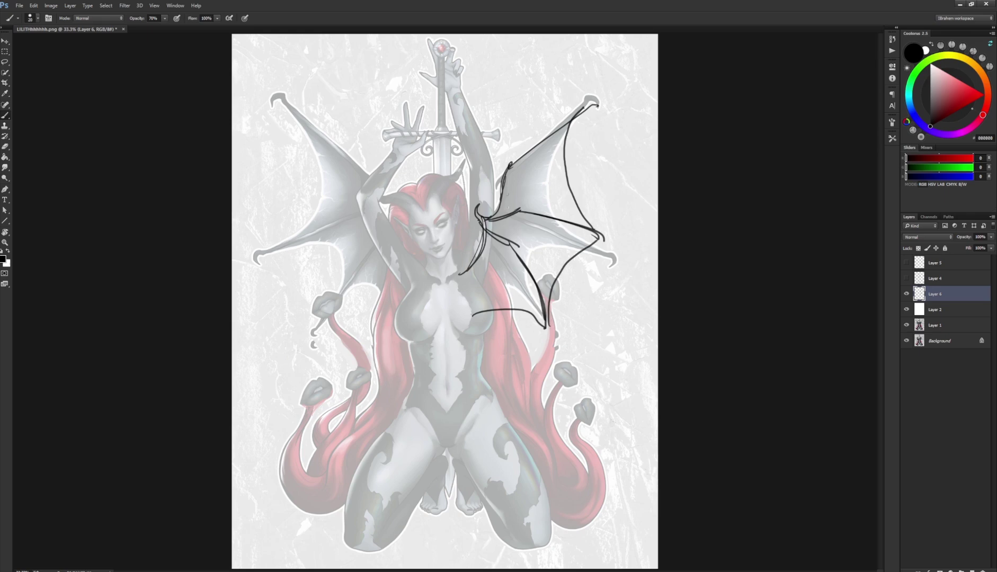
Step: Add small hooked claws at the finger tips and pointed knuckles at the joints of the wing sketch
drag(594, 236, 605, 243)
drag(545, 328, 542, 335)
drag(486, 222, 495, 230)
drag(585, 111, 579, 121)
drag(509, 167, 513, 155)
drag(520, 249, 535, 278)
Step: Draw second contour lines along the sketched wing bones to give them thickness, and reinforce the claw tips
mouse_move(511, 213)
mouse_down()
mouse_move(527, 205)
mouse_move(566, 220)
mouse_up()
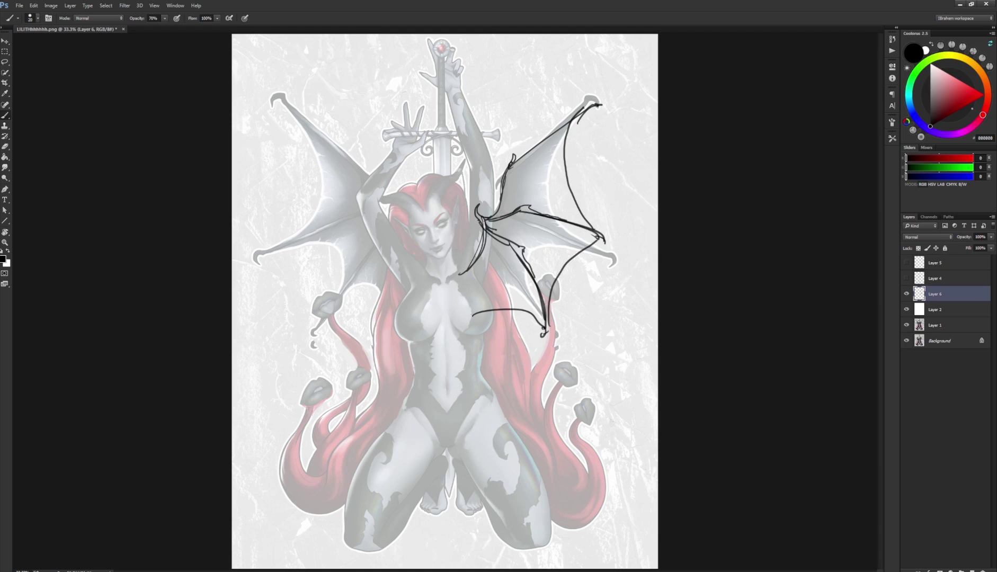
mouse_move(503, 213)
mouse_down()
mouse_move(515, 169)
mouse_move(566, 123)
mouse_up()
mouse_move(491, 224)
mouse_down()
mouse_move(538, 216)
mouse_move(510, 244)
mouse_move(525, 247)
mouse_up()
mouse_move(546, 332)
mouse_down()
mouse_move(537, 337)
mouse_move(546, 333)
mouse_up()
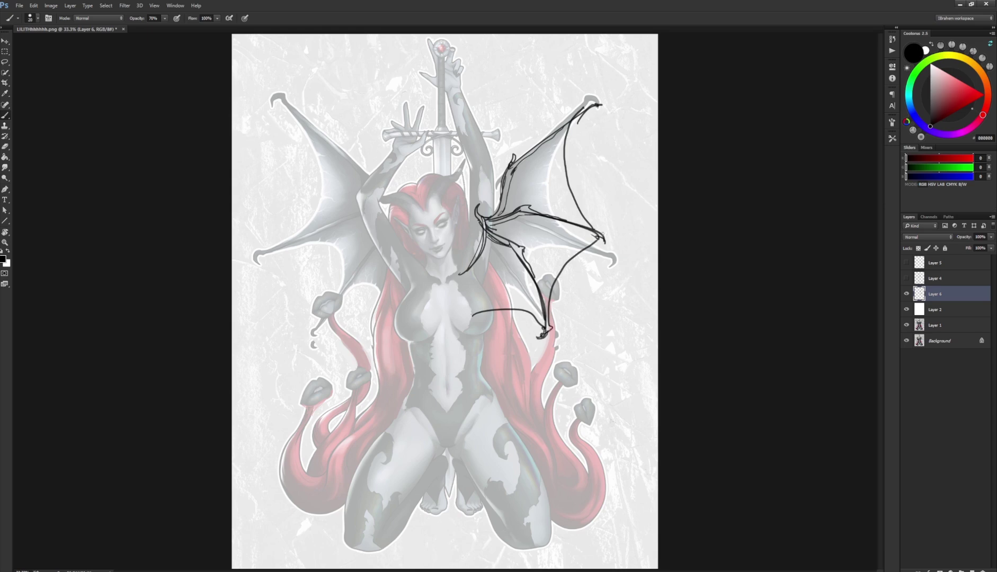
drag(594, 228, 594, 231)
Step: Hide Layers 6 and 2 to compare the painted wings with the sketch, and show both layers again
drag(906, 293, 906, 309)
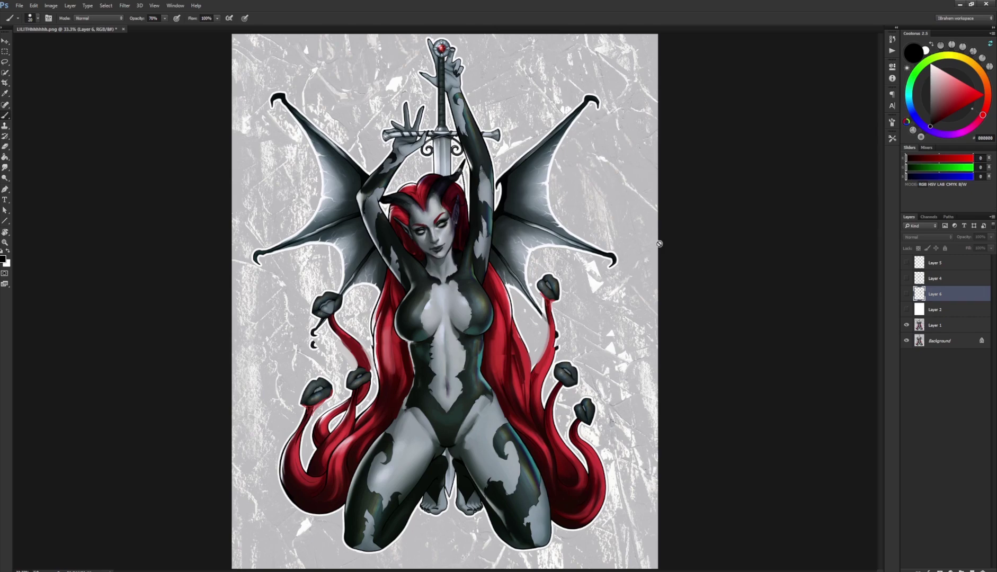
click(906, 294)
click(907, 294)
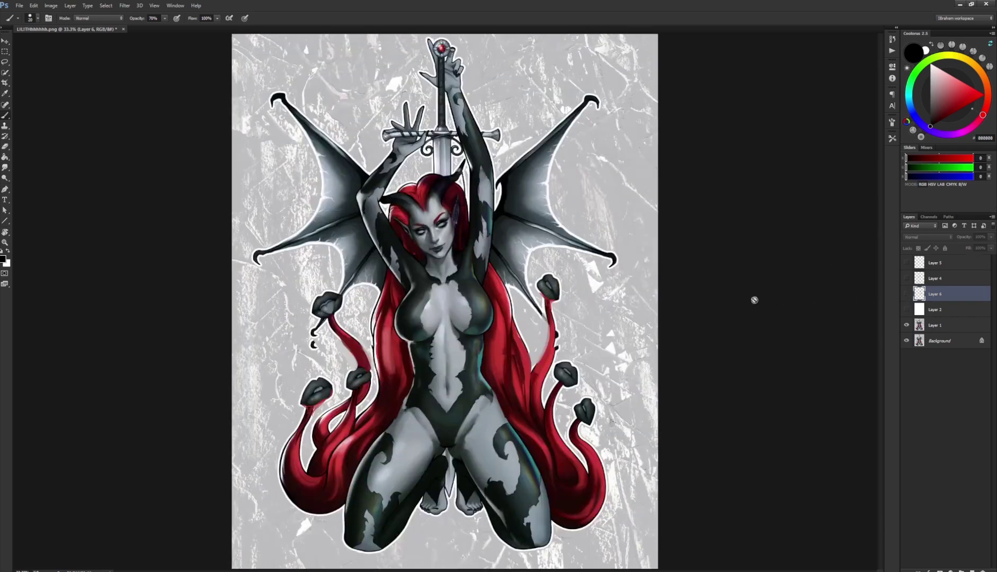
click(906, 294)
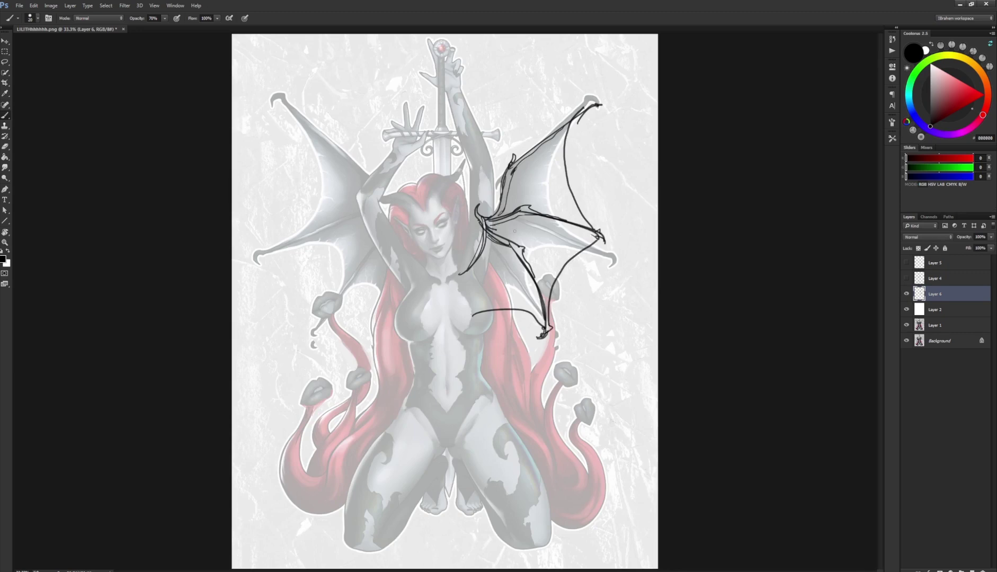
Step: Extend the wing's base bone down to a pointed end over the upper chest on Layer 6, and hide Layers 6 and 2
mouse_move(484, 230)
mouse_down()
mouse_move(471, 270)
mouse_move(445, 273)
mouse_move(443, 281)
mouse_move(466, 273)
mouse_move(438, 293)
mouse_move(446, 273)
mouse_move(437, 296)
mouse_up()
drag(480, 255, 447, 277)
mouse_move(483, 234)
mouse_down()
mouse_move(439, 278)
mouse_move(438, 297)
mouse_move(456, 274)
mouse_up()
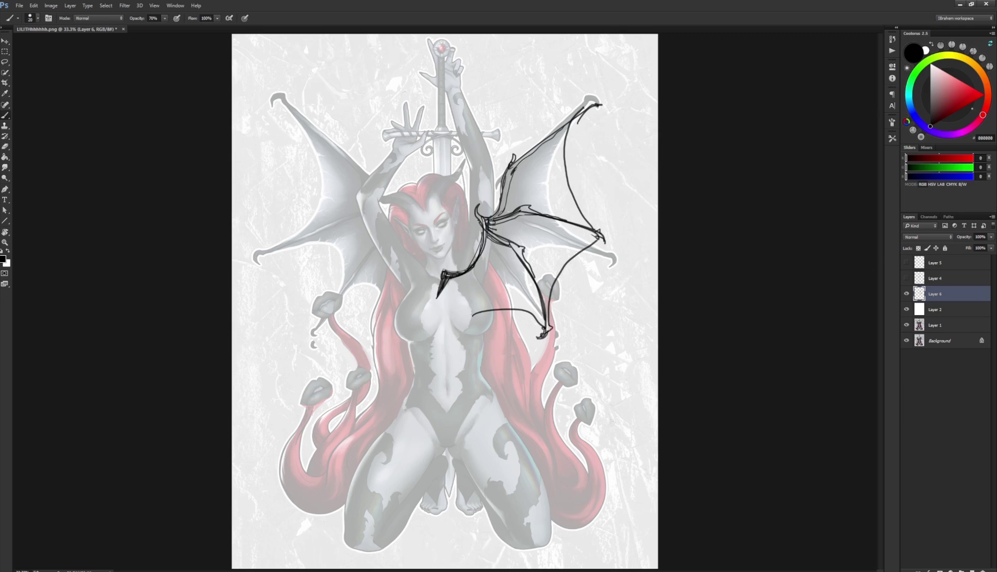
drag(907, 311, 907, 293)
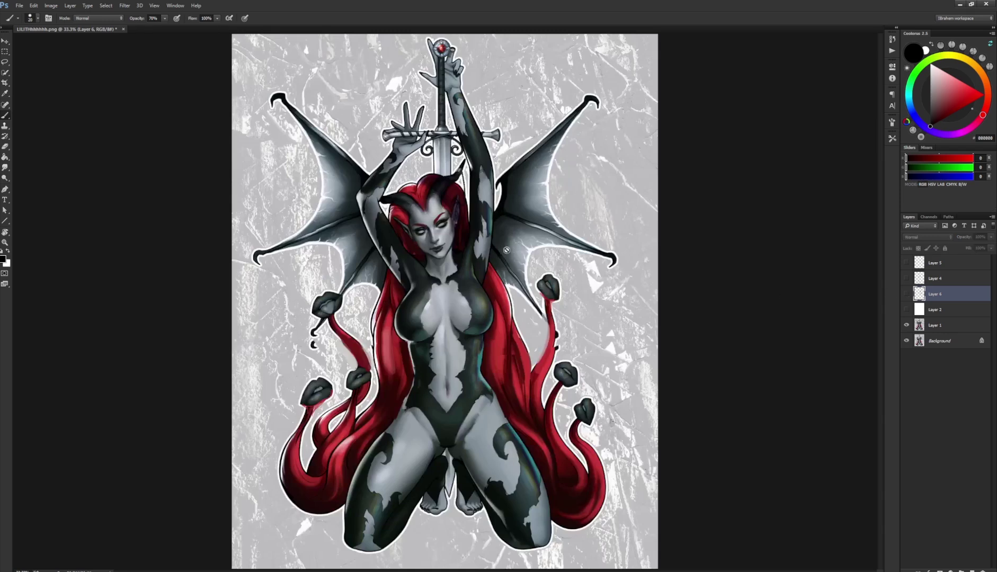